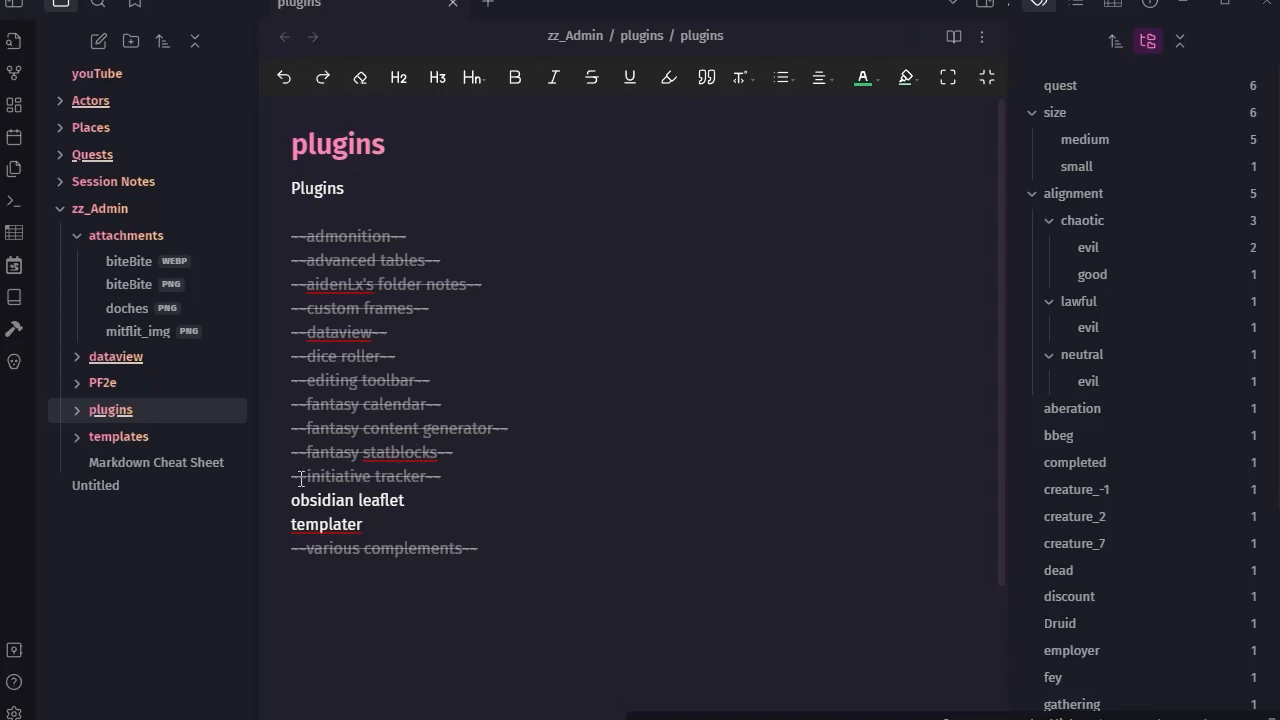
Add "text format" as a new line below "templater" in the plugins note's list
{"action": "left_click_drag", "start_coordinate": [303, 479], "coordinate": [474, 478]}
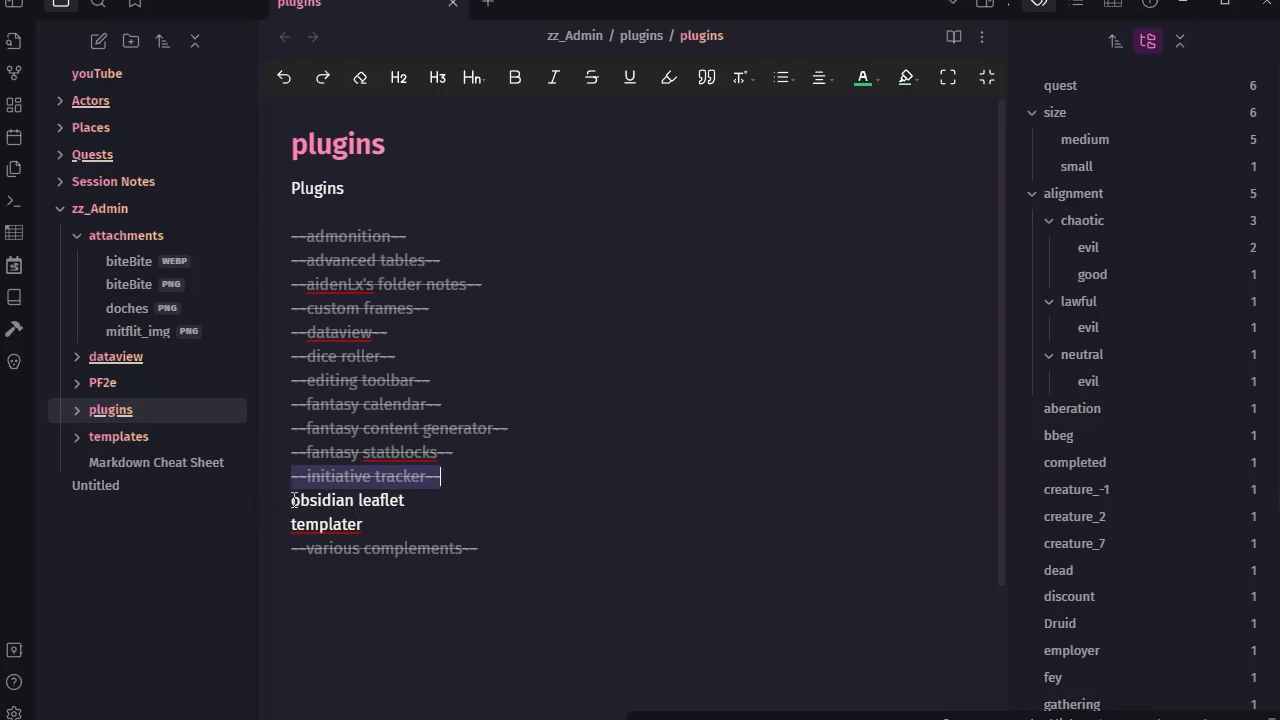
{"action": "left_click", "coordinate": [372, 528]}
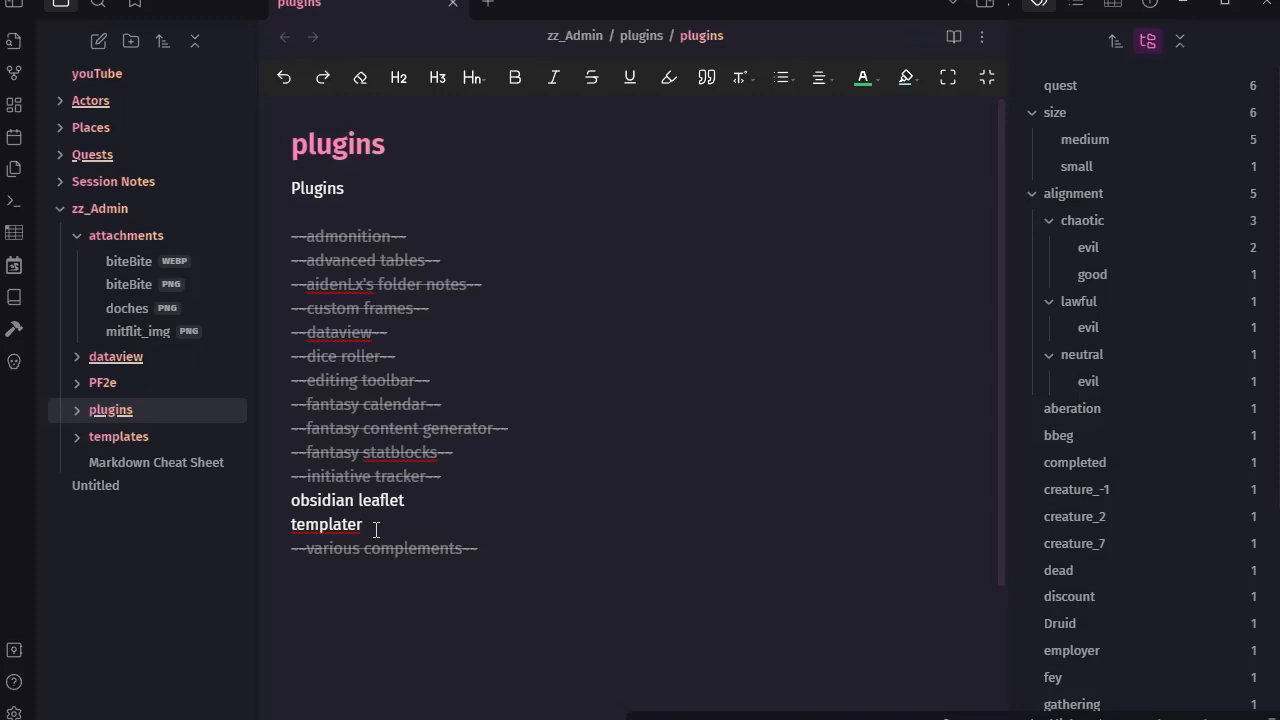
{"action": "key", "text": "Return"}
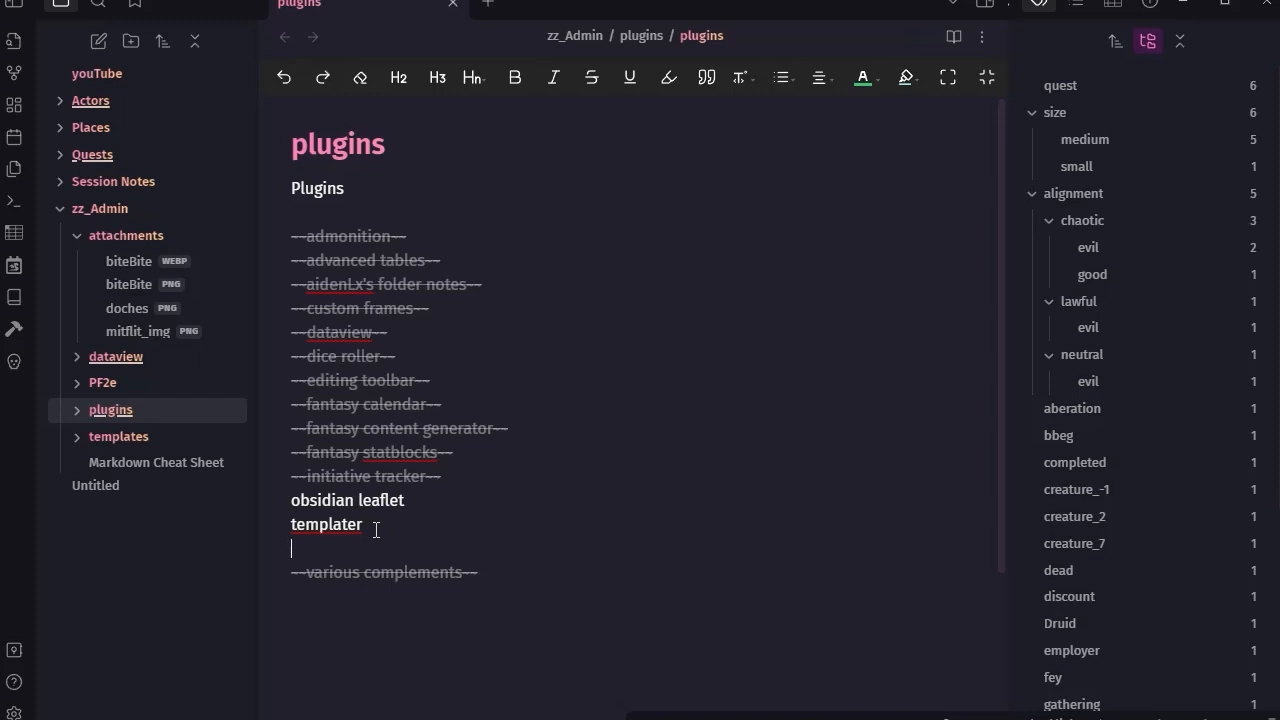
{"action": "type", "text": "text forma"}
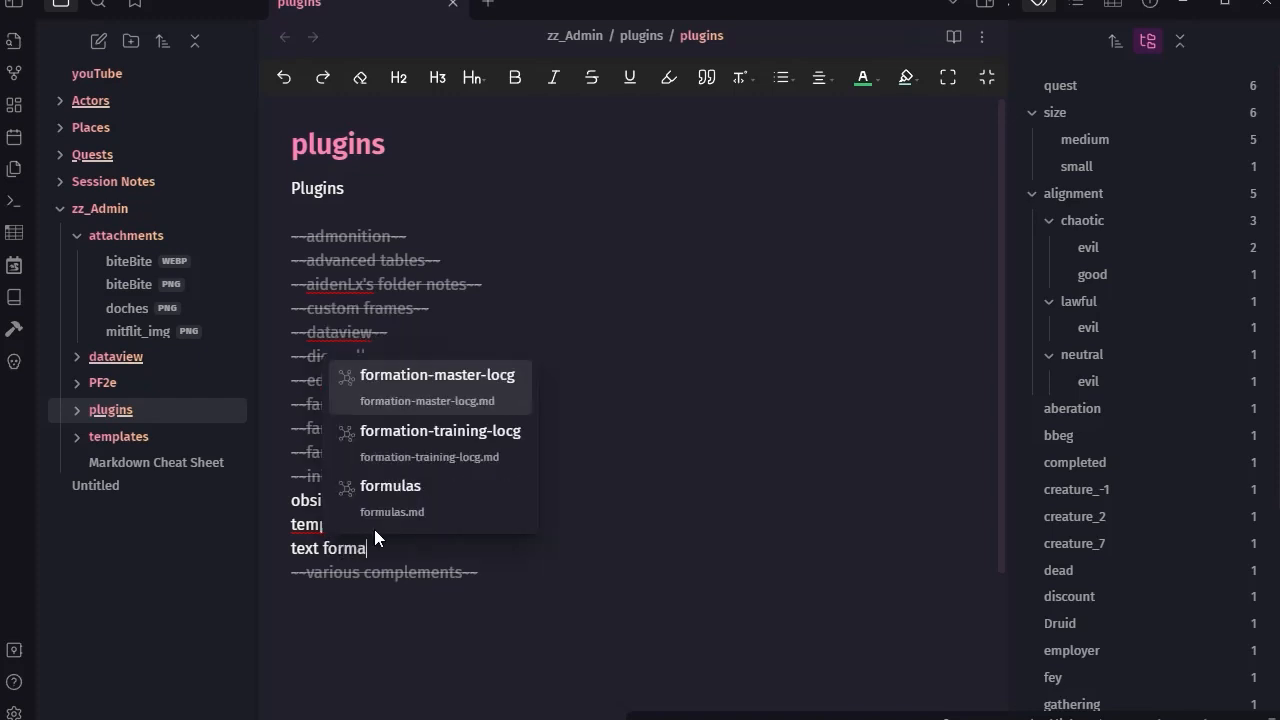
{"action": "type", "text": "tter"}
{"action": "key", "text": "BackSpace"}
{"action": "key", "text": "BackSpace"}
{"action": "key", "text": "BackSpace"}
{"action": "key", "text": "BackSpace"}
{"action": "key", "text": "BackSpace"}
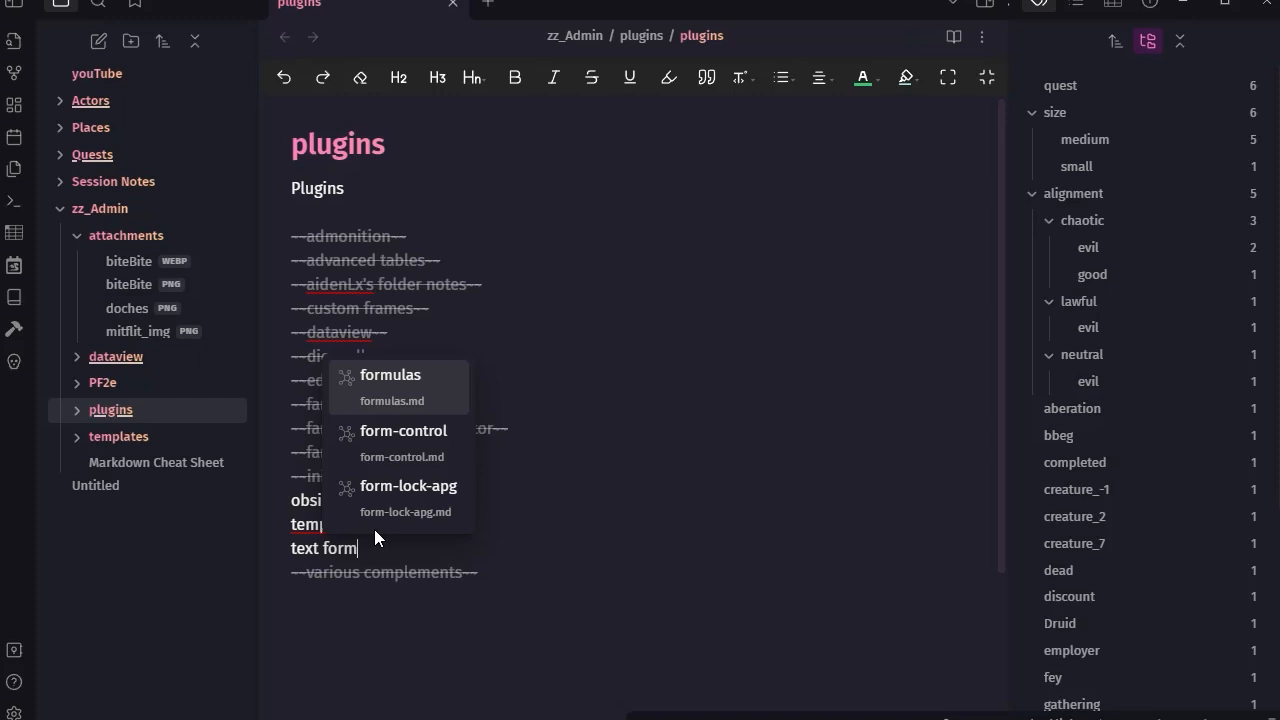
{"action": "type", "text": "mat"}
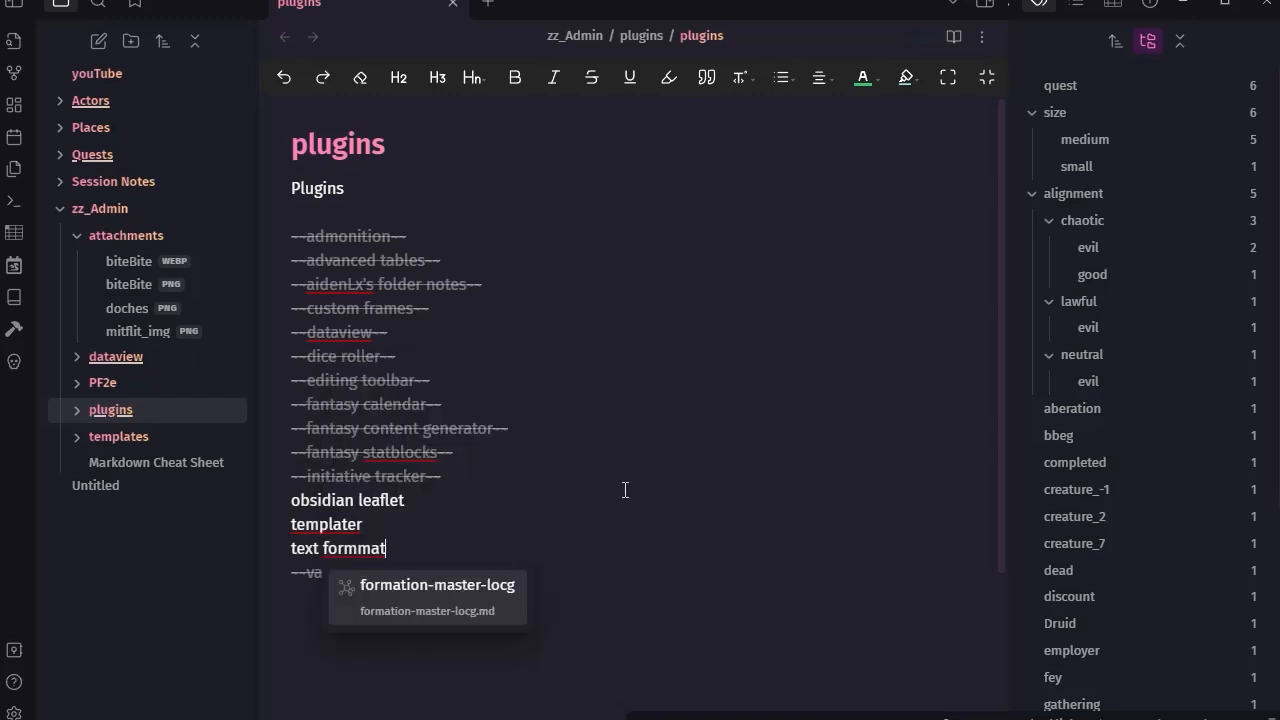
{"action": "left_click", "coordinate": [362, 548]}
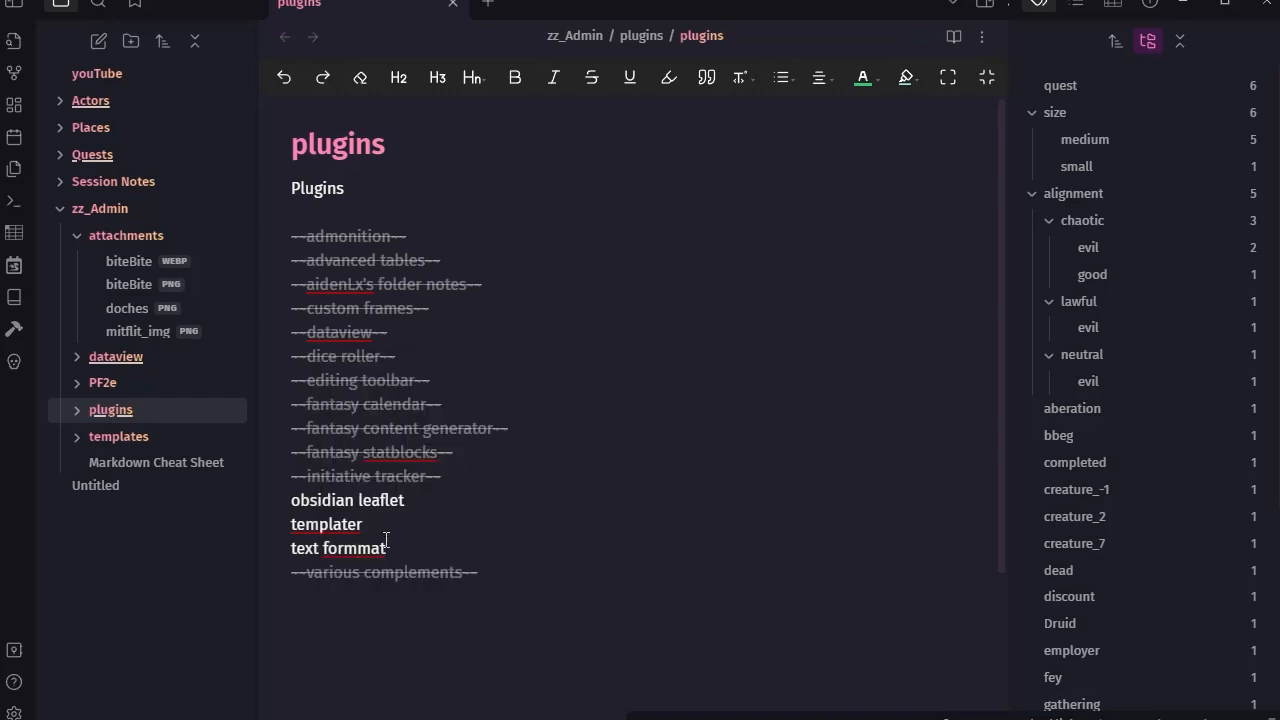
{"action": "key", "text": "BackSpace"}
{"action": "left_click", "coordinate": [736, 495]}
{"action": "left_click_drag", "start_coordinate": [291, 500], "coordinate": [423, 504]}
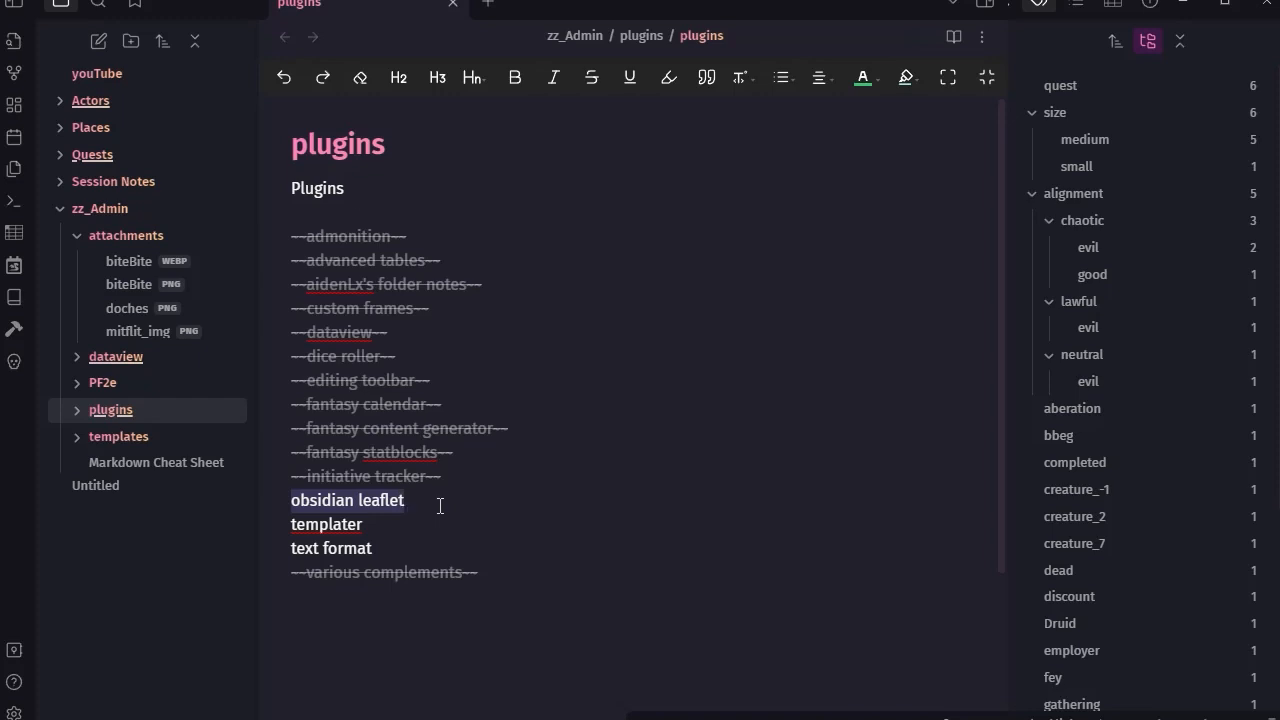
Open the Bite bite note from the Mobs folder inside Actors
{"action": "left_click", "coordinate": [58, 101]}
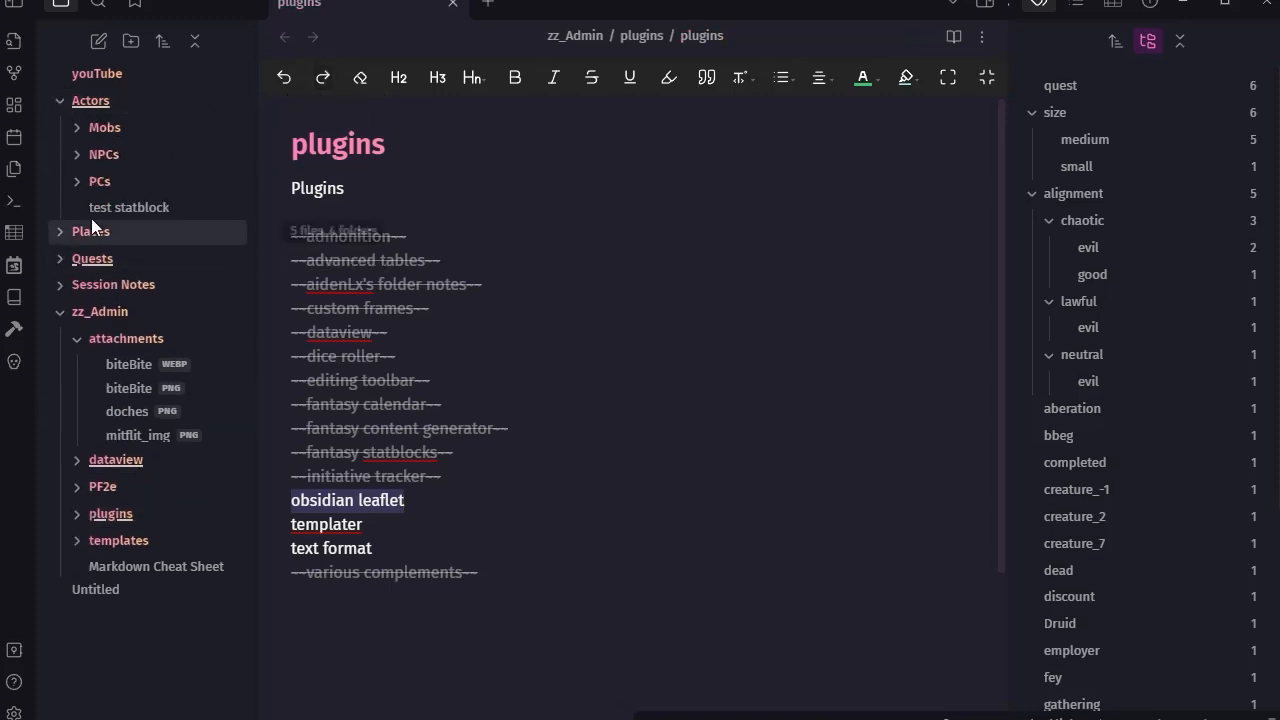
{"action": "left_click", "coordinate": [76, 124]}
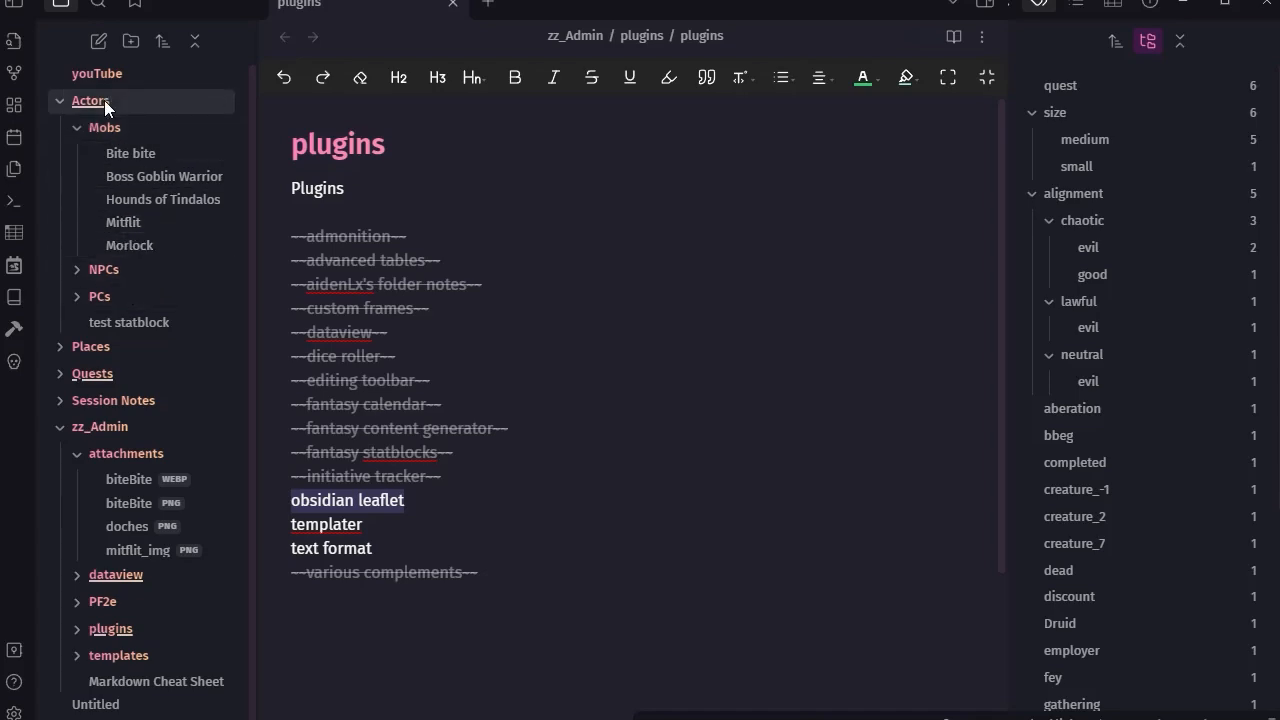
{"action": "left_click", "coordinate": [131, 155]}
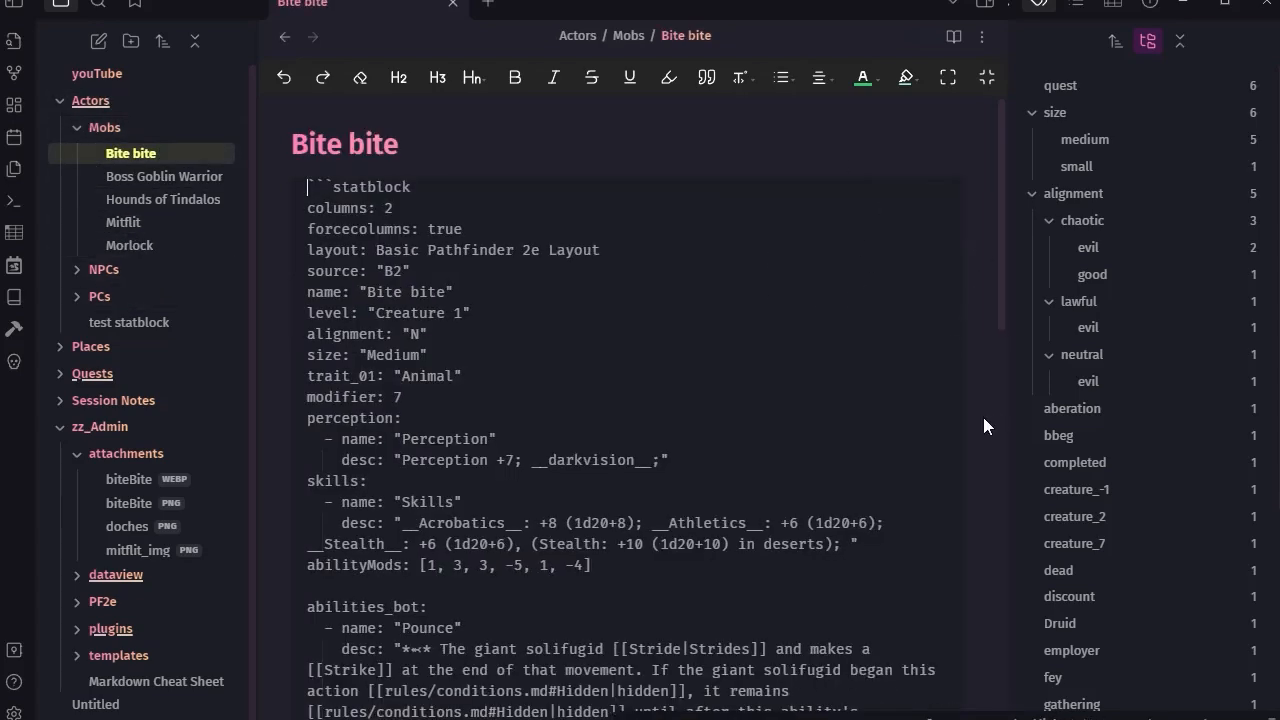
Examine the encounter-table block at the end of the Bite bite note, comparing its creature name with the statblock
{"action": "scroll", "coordinate": [960, 410], "scroll_direction": "down", "scroll_amount": 10}
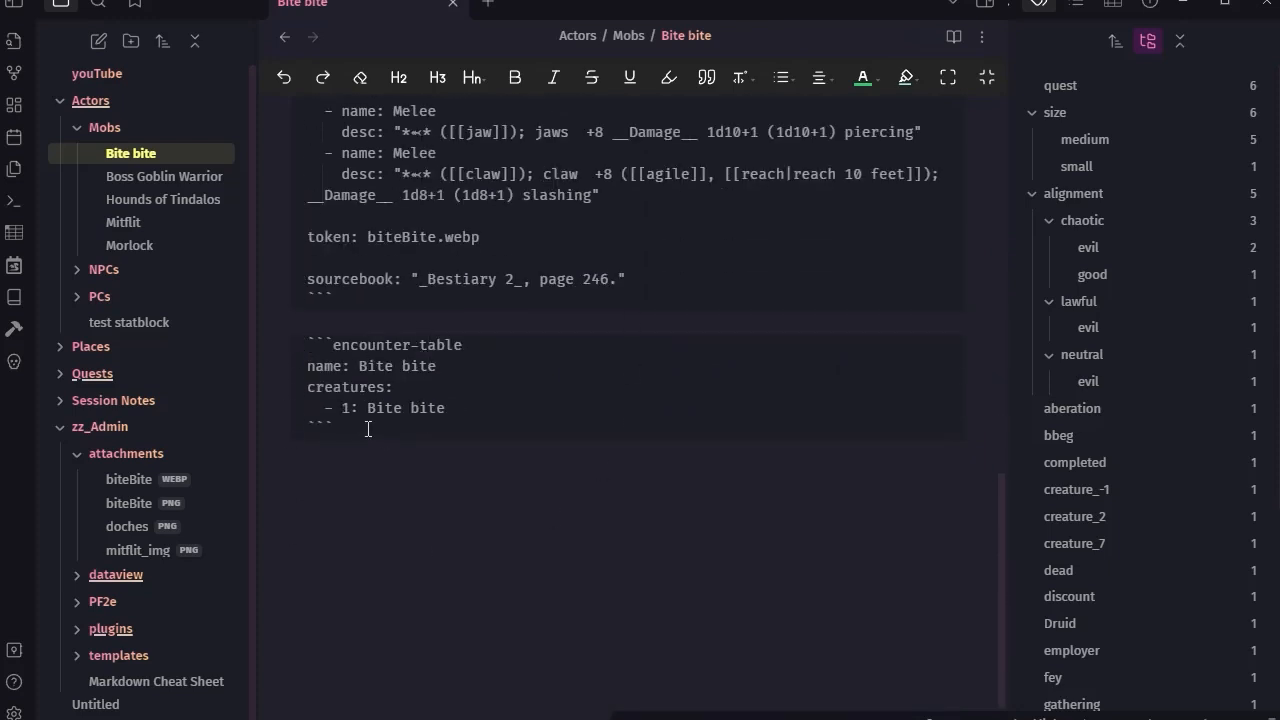
{"action": "left_click_drag", "start_coordinate": [362, 428], "coordinate": [260, 324]}
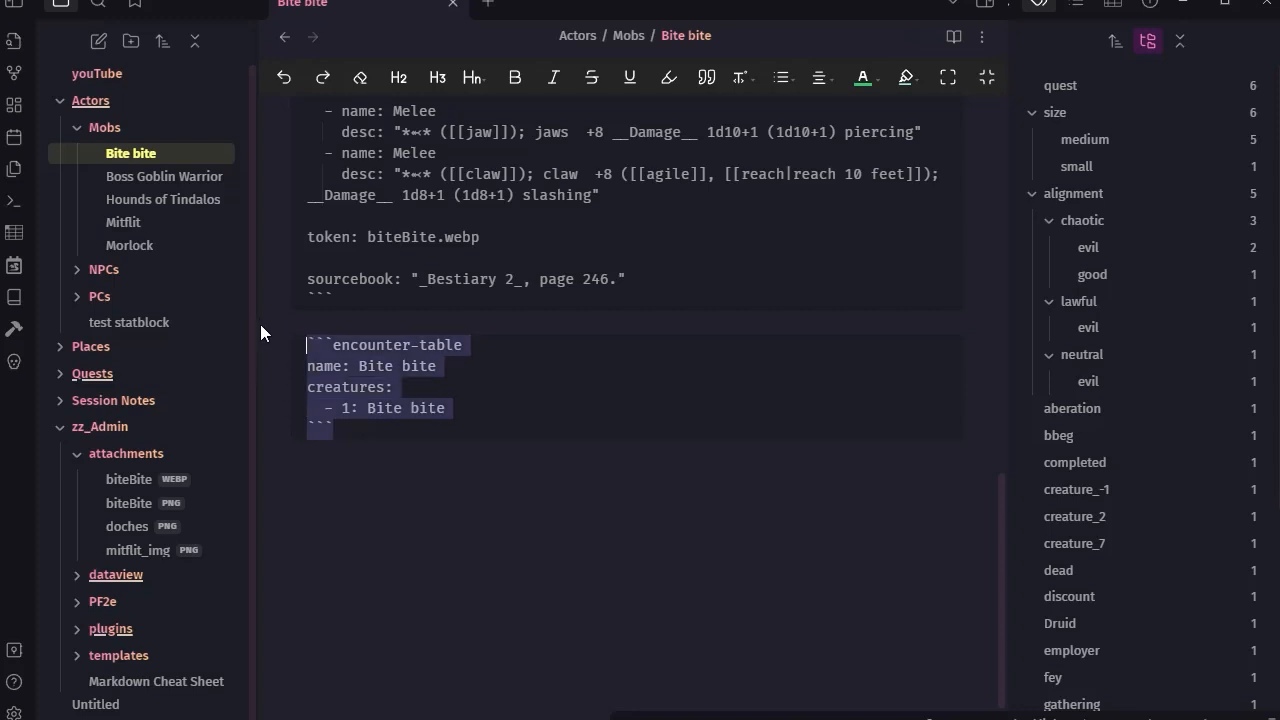
{"action": "left_click", "coordinate": [316, 370]}
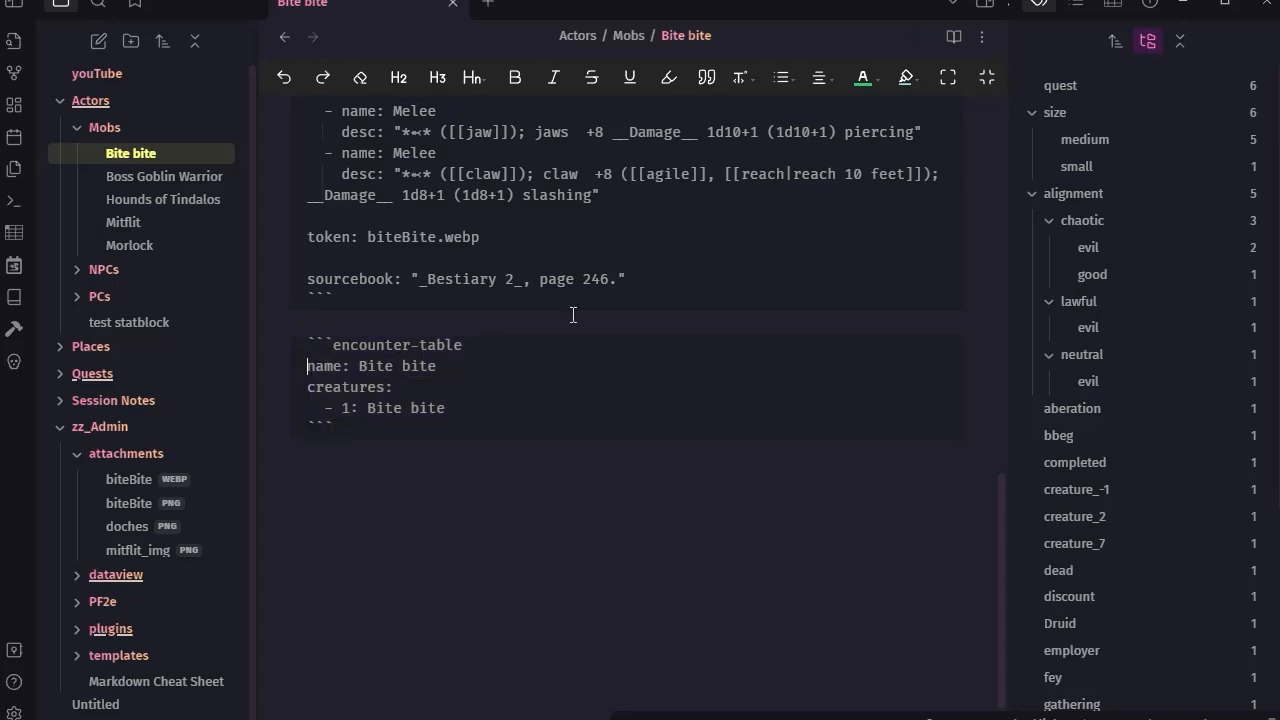
{"action": "scroll", "coordinate": [583, 355], "scroll_direction": "up", "scroll_amount": 8}
{"action": "scroll", "coordinate": [467, 251], "scroll_direction": "up", "scroll_amount": 5}
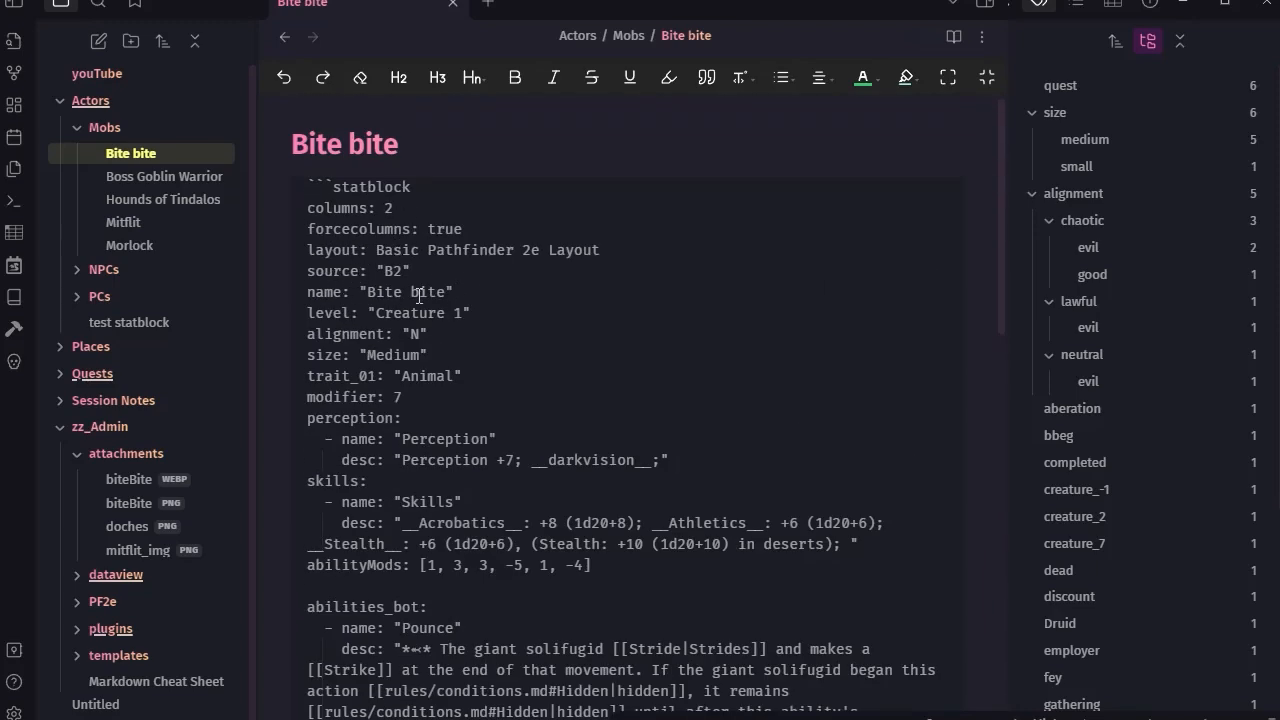
{"action": "scroll", "coordinate": [578, 413], "scroll_direction": "down", "scroll_amount": 10}
{"action": "scroll", "coordinate": [579, 413], "scroll_direction": "down", "scroll_amount": 3}
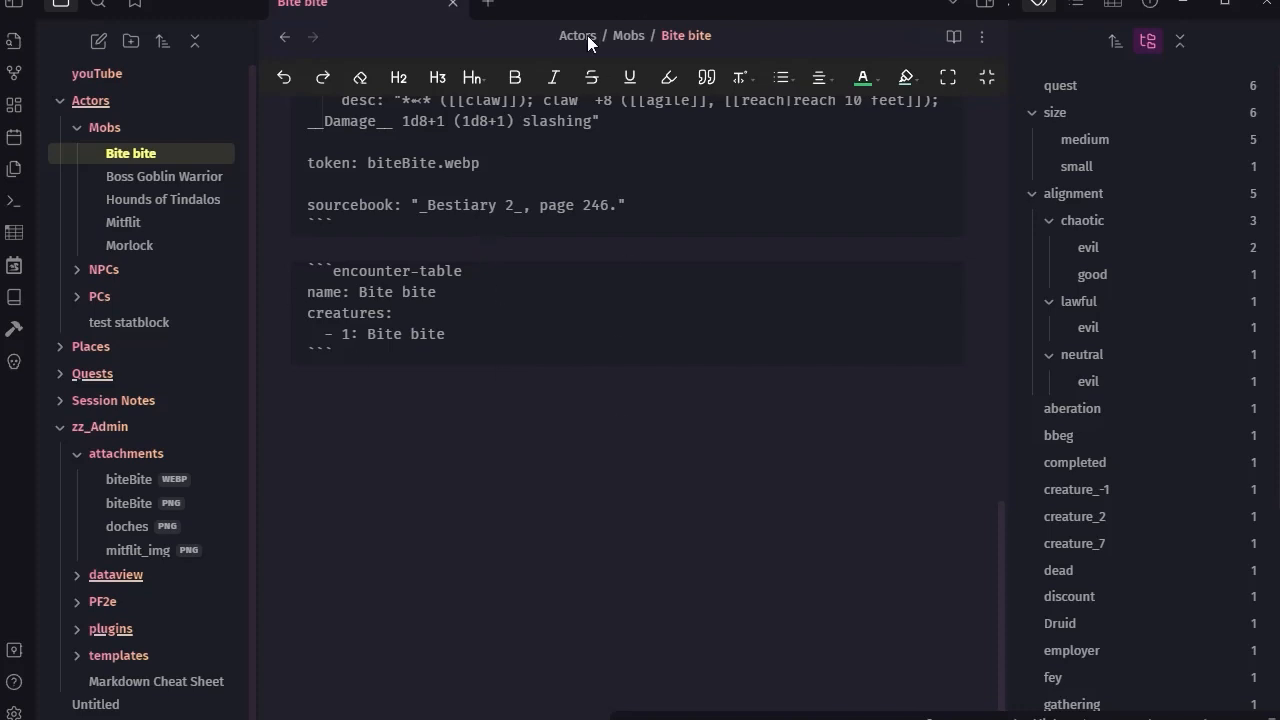
{"action": "double_click", "coordinate": [329, 335]}
{"action": "double_click", "coordinate": [346, 335]}
{"action": "left_click_drag", "start_coordinate": [367, 334], "coordinate": [446, 334]}
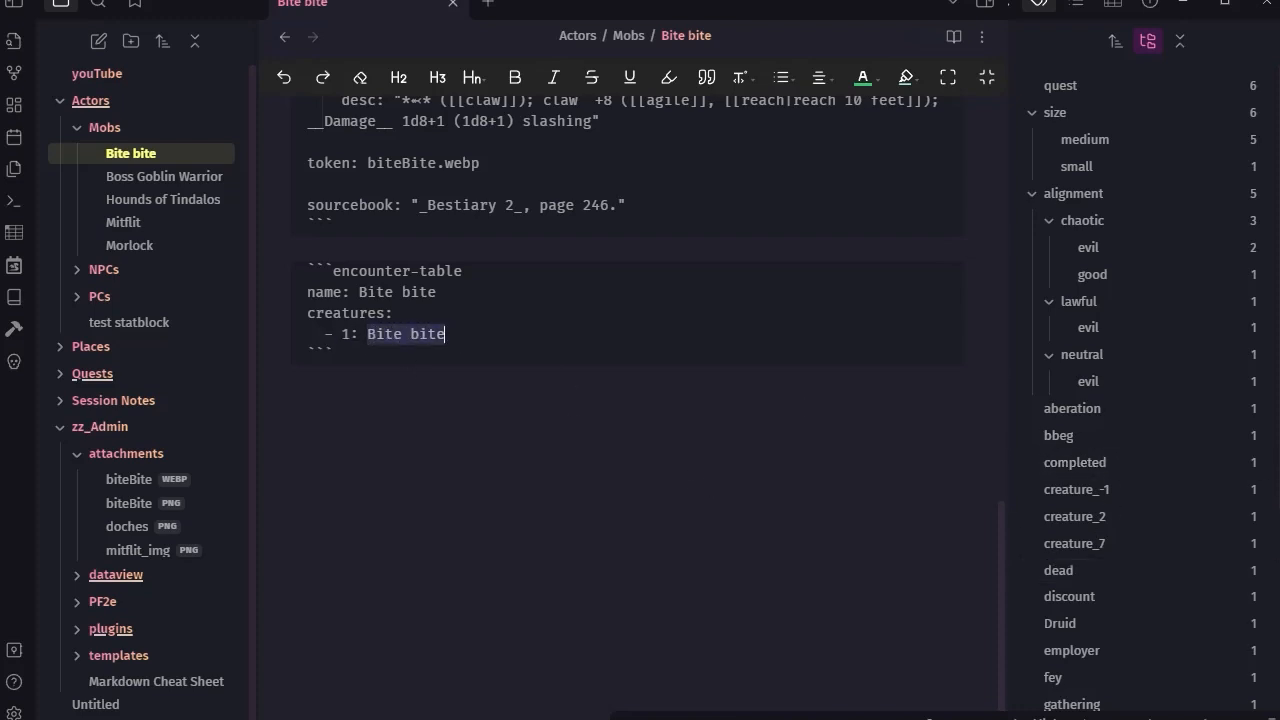
Switch the Bite bite note to reading view and bring up its rendered encounter table
{"action": "left_click", "coordinate": [955, 37]}
{"action": "scroll", "coordinate": [846, 306], "scroll_direction": "down", "scroll_amount": 1}
{"action": "scroll", "coordinate": [850, 310], "scroll_direction": "down", "scroll_amount": 5}
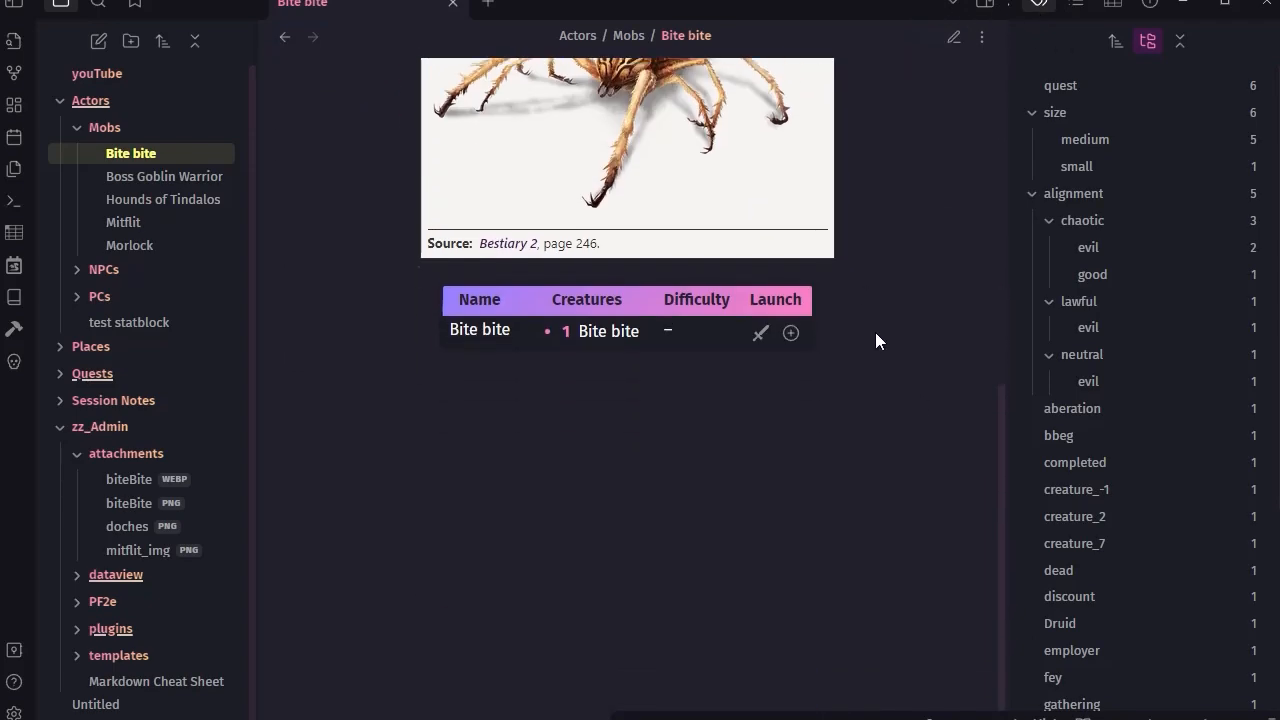
{"action": "scroll", "coordinate": [874, 350], "scroll_direction": "up", "scroll_amount": 2}
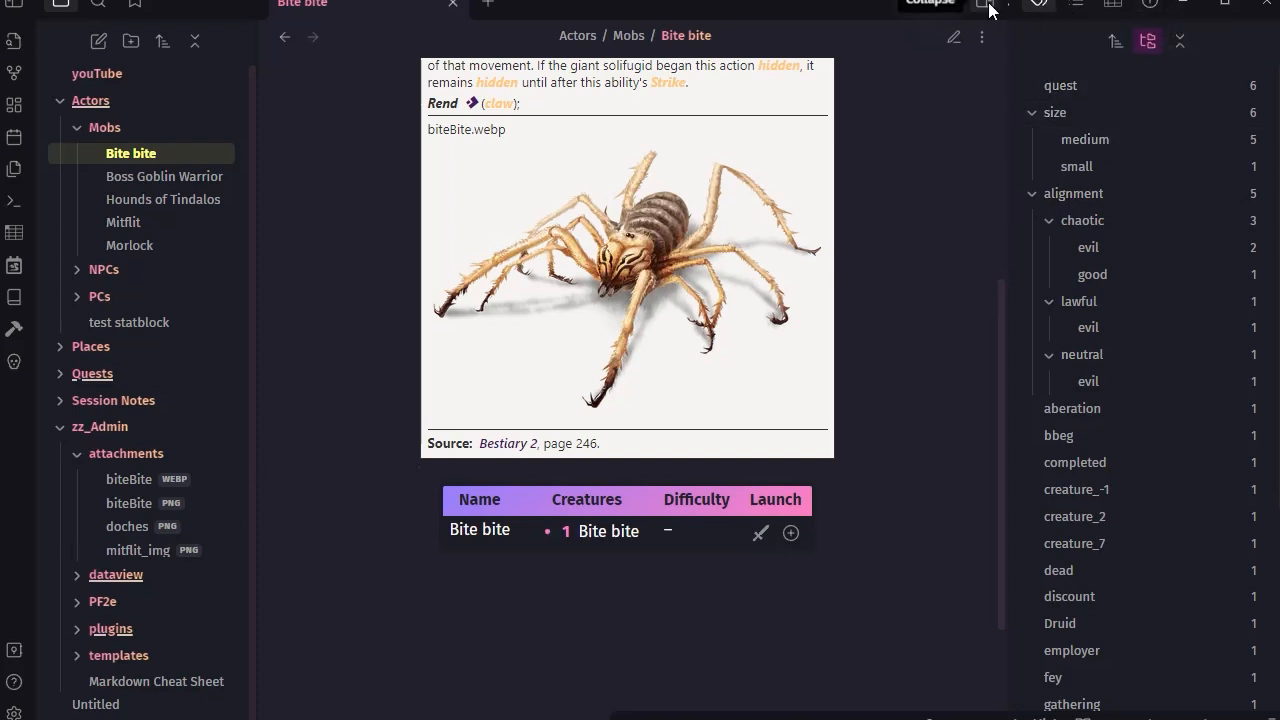
Show the initiative tracker in the sidebar and review its encounter options
{"action": "left_click", "coordinate": [1152, 5]}
{"action": "left_click", "coordinate": [1157, 4]}
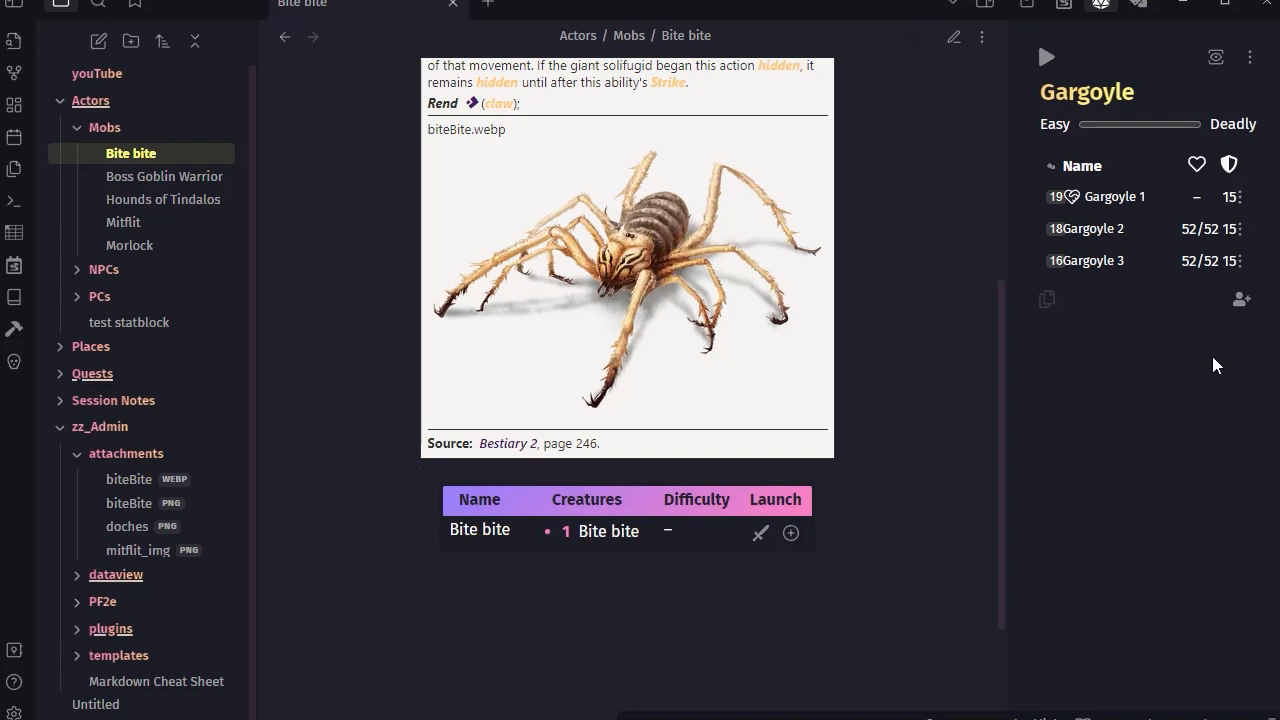
{"action": "left_click", "coordinate": [1251, 60]}
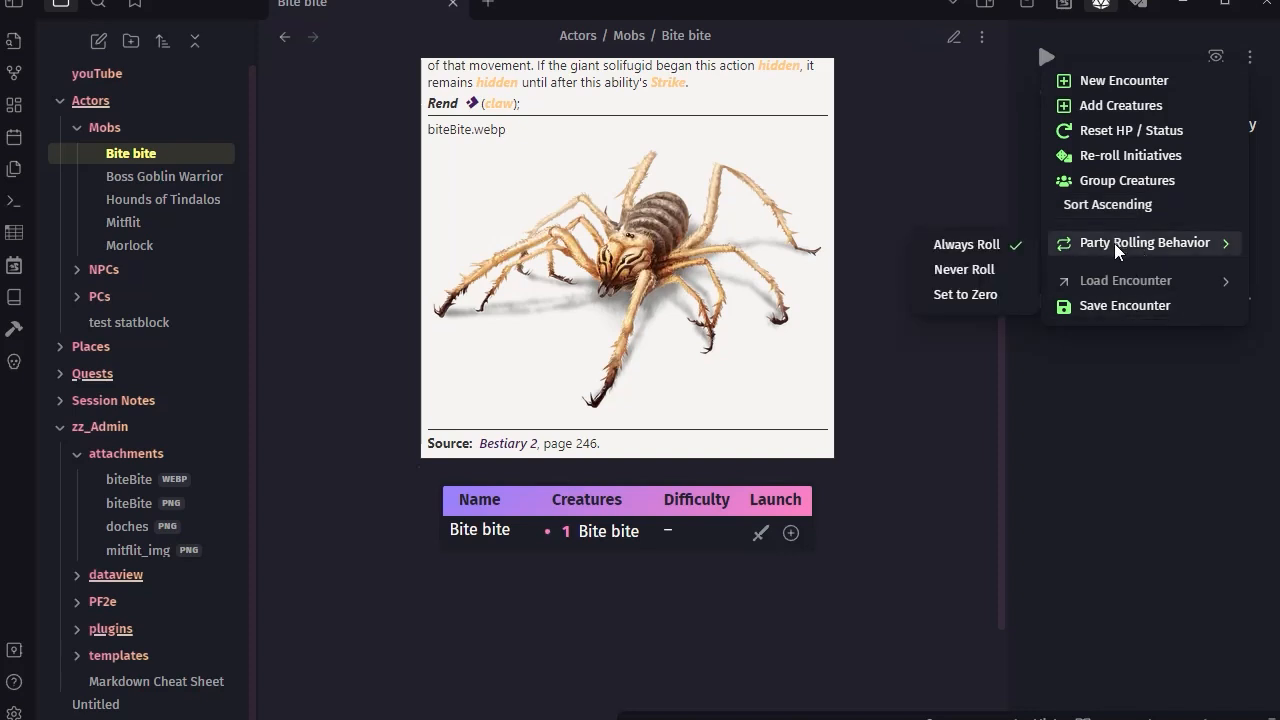
{"action": "left_click", "coordinate": [1252, 57]}
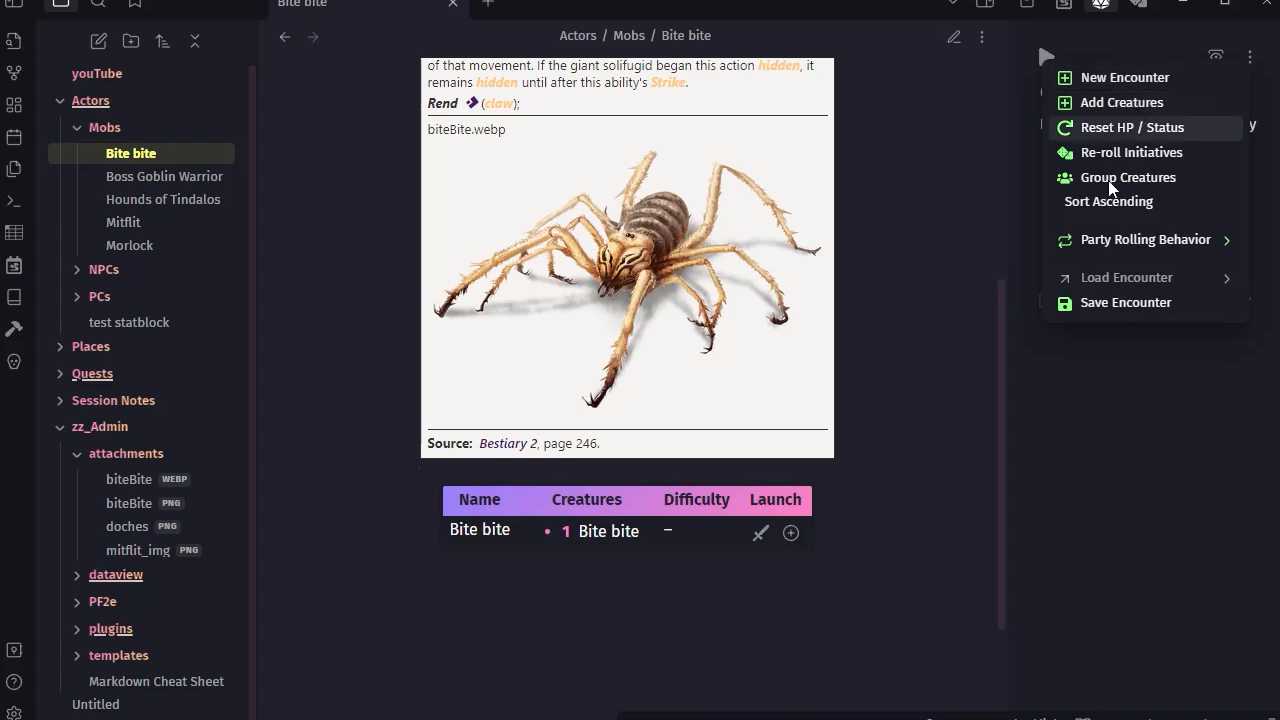
{"action": "left_click", "coordinate": [1161, 418]}
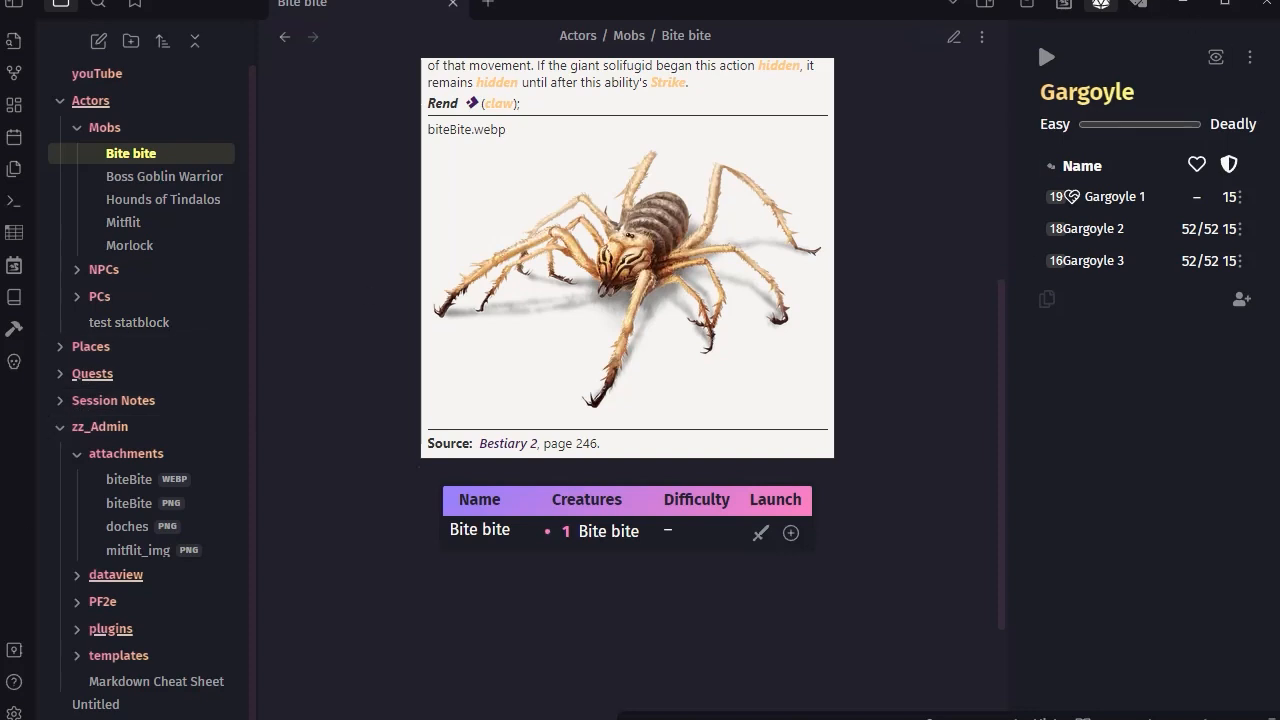
Open the creature search pane below the initiative tracker and close it again
{"action": "left_click", "coordinate": [14, 362]}
{"action": "left_click", "coordinate": [1258, 439]}
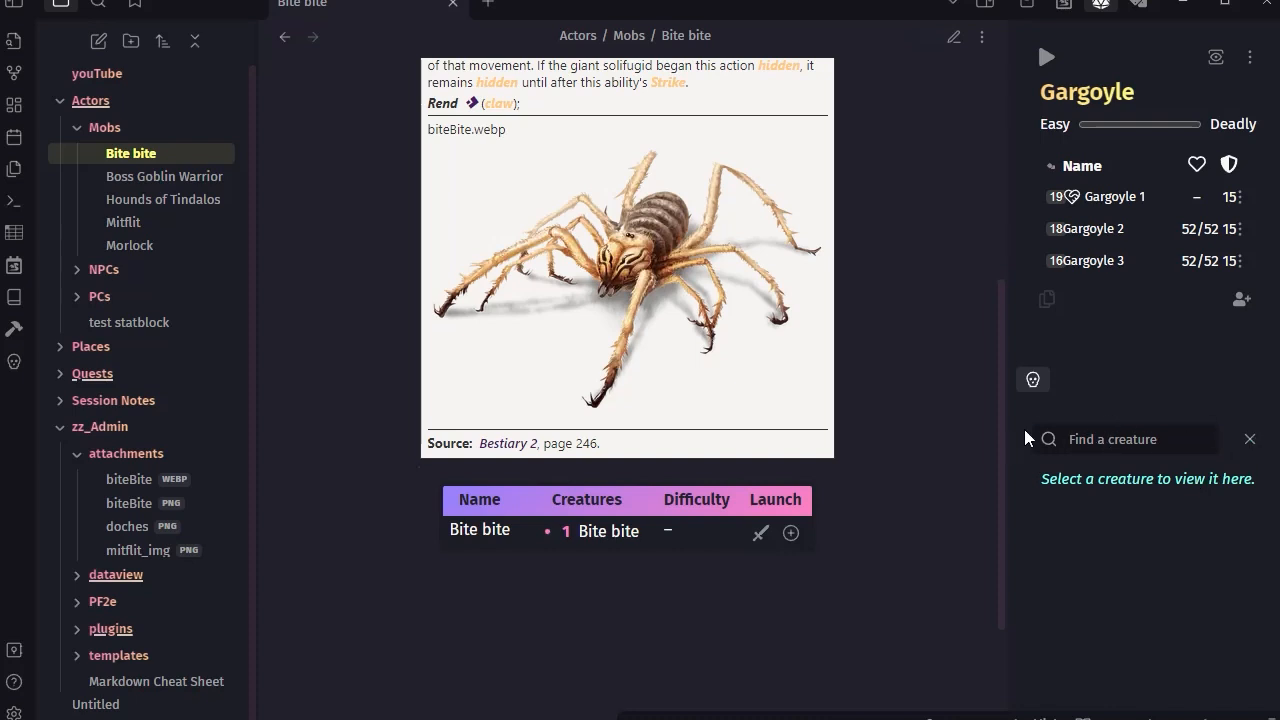
{"action": "right_click", "coordinate": [1030, 379]}
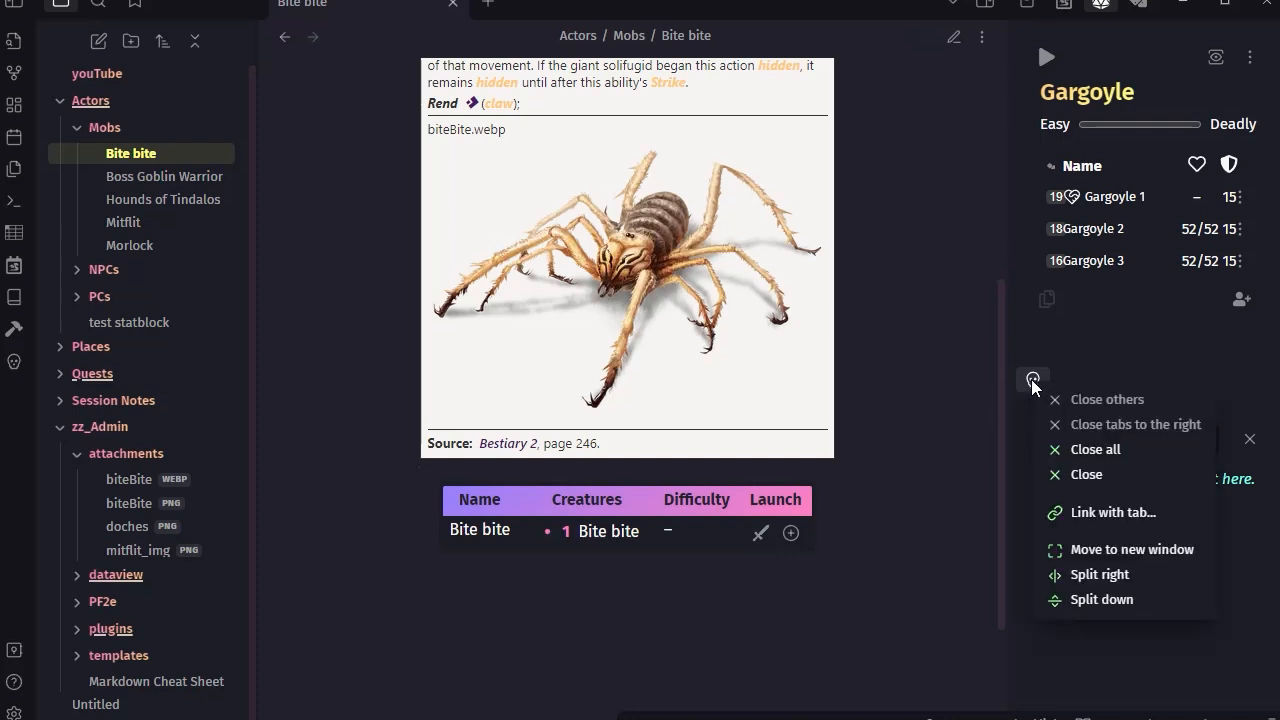
{"action": "left_click", "coordinate": [1088, 476]}
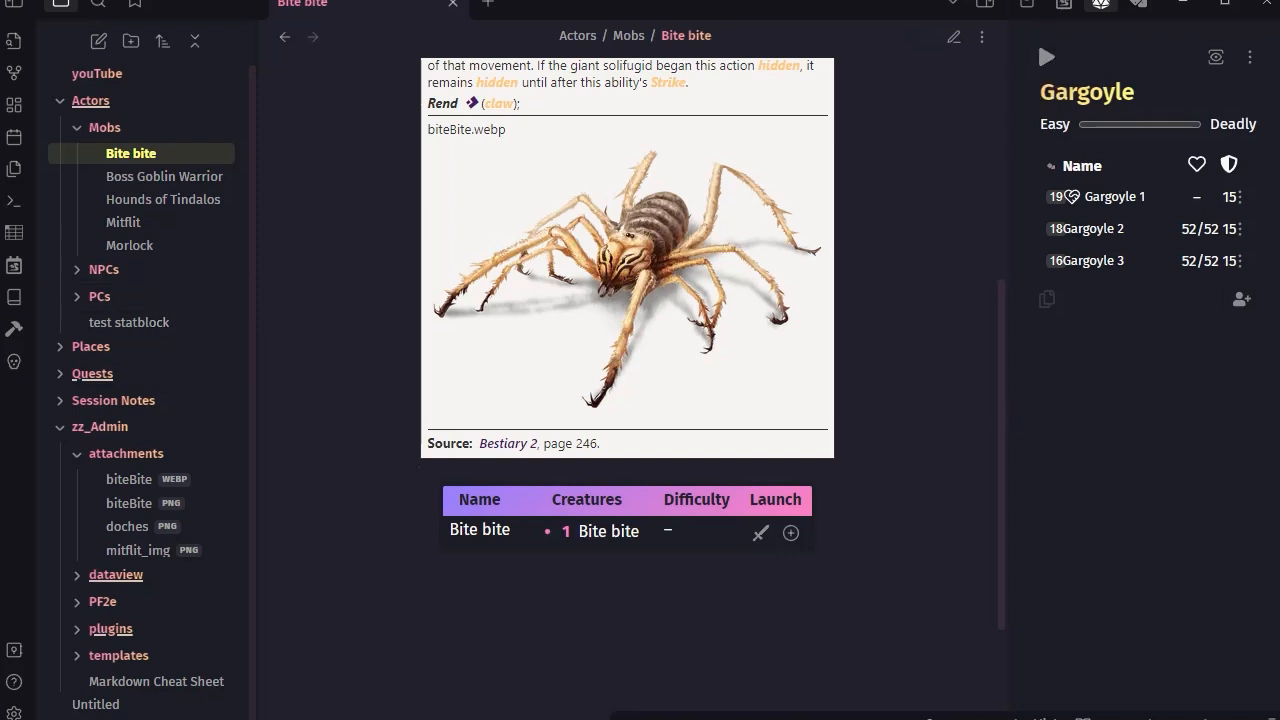
Review the Party Rolling Behavior choices among the initiative tracker's options
{"action": "left_click", "coordinate": [1250, 57]}
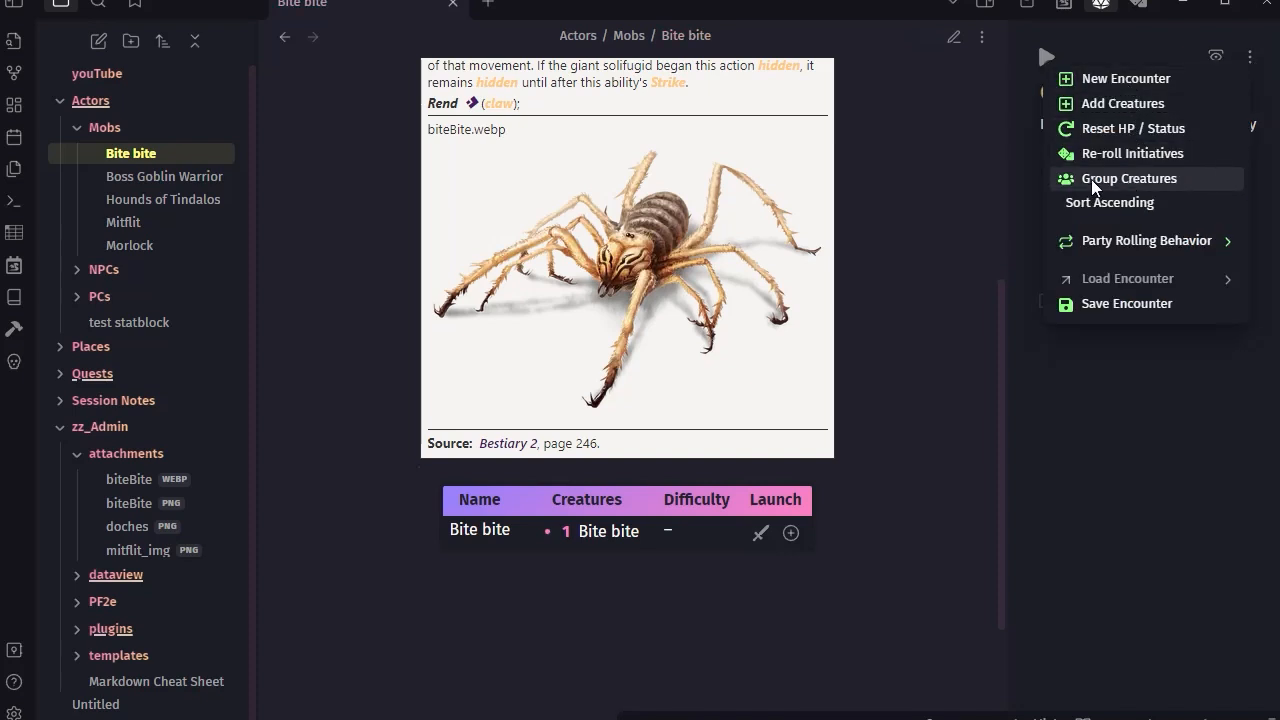
{"action": "mouse_move", "coordinate": [1115, 243]}
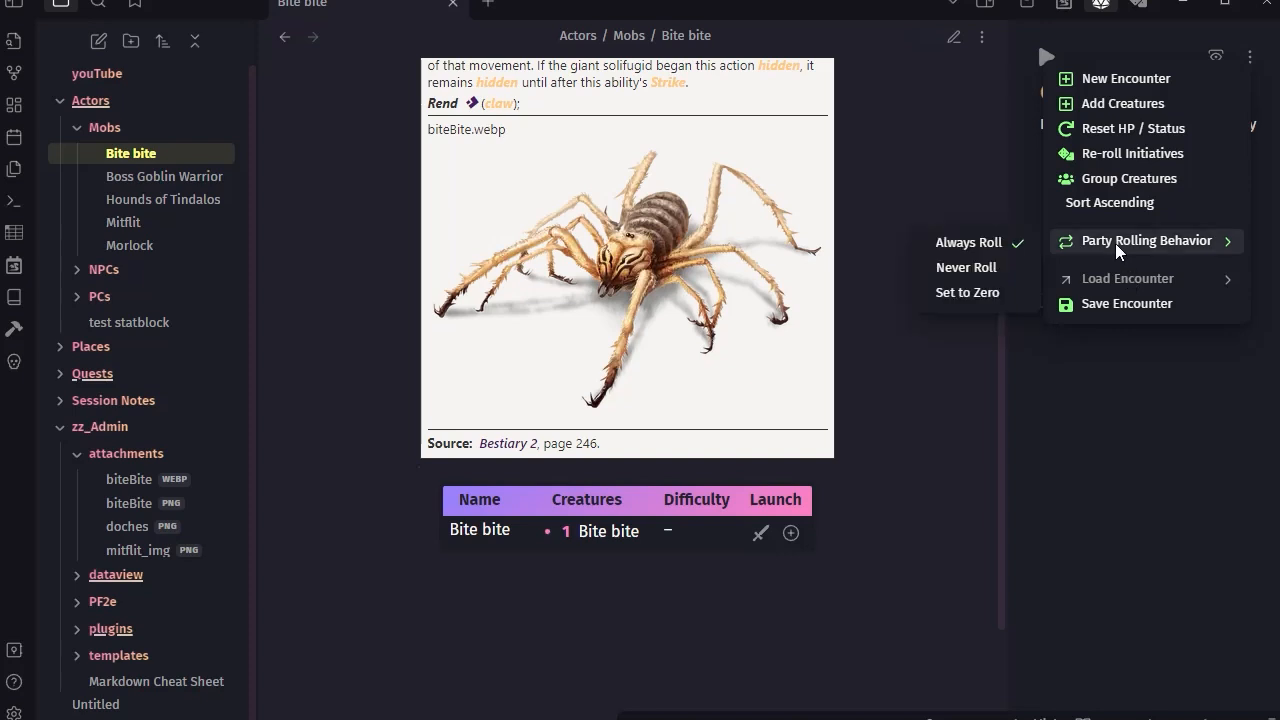
{"action": "left_click", "coordinate": [1167, 397]}
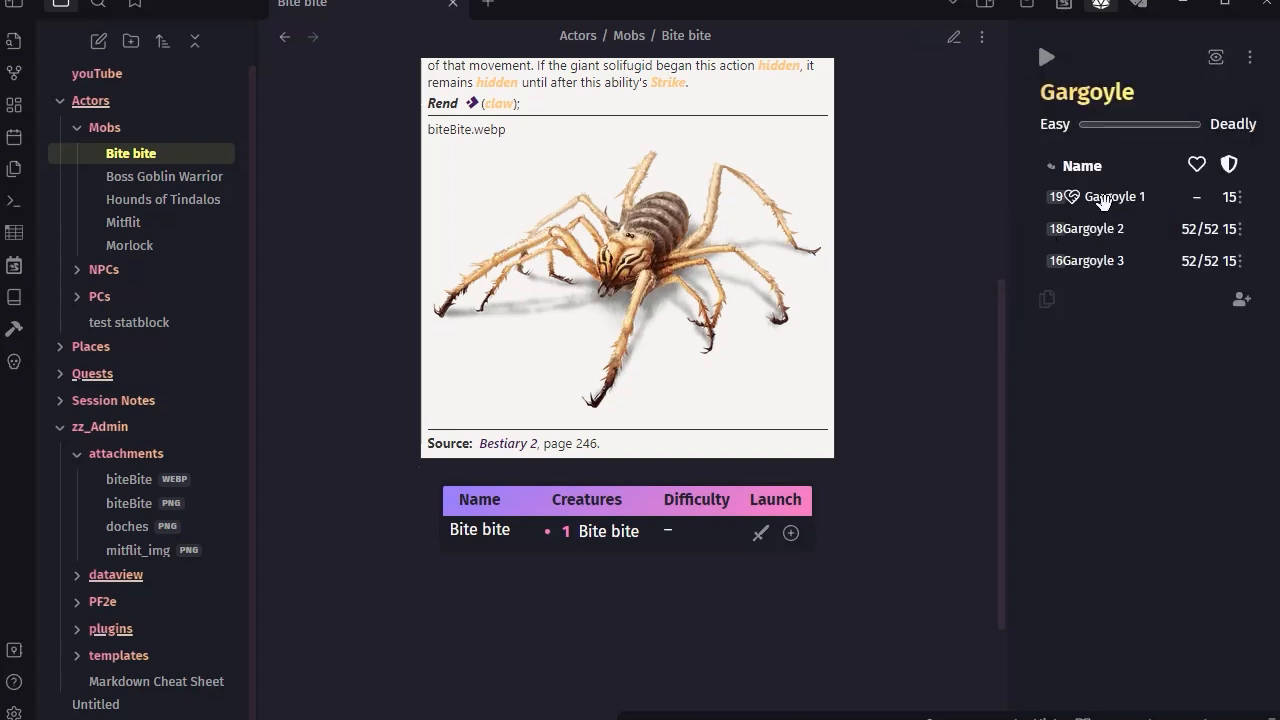
Open the creature view for Gargoyle 1 in the tracker and close that pane again
{"action": "mouse_move", "coordinate": [1113, 198]}
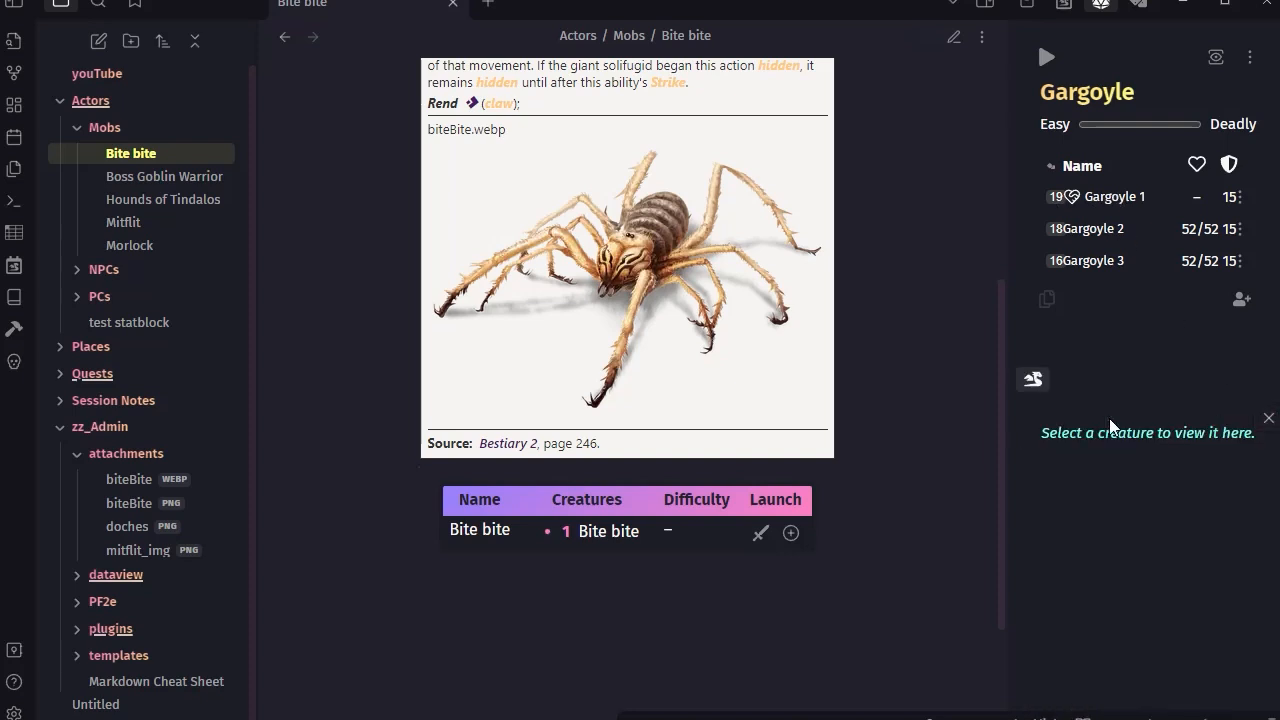
{"action": "right_click", "coordinate": [1030, 380]}
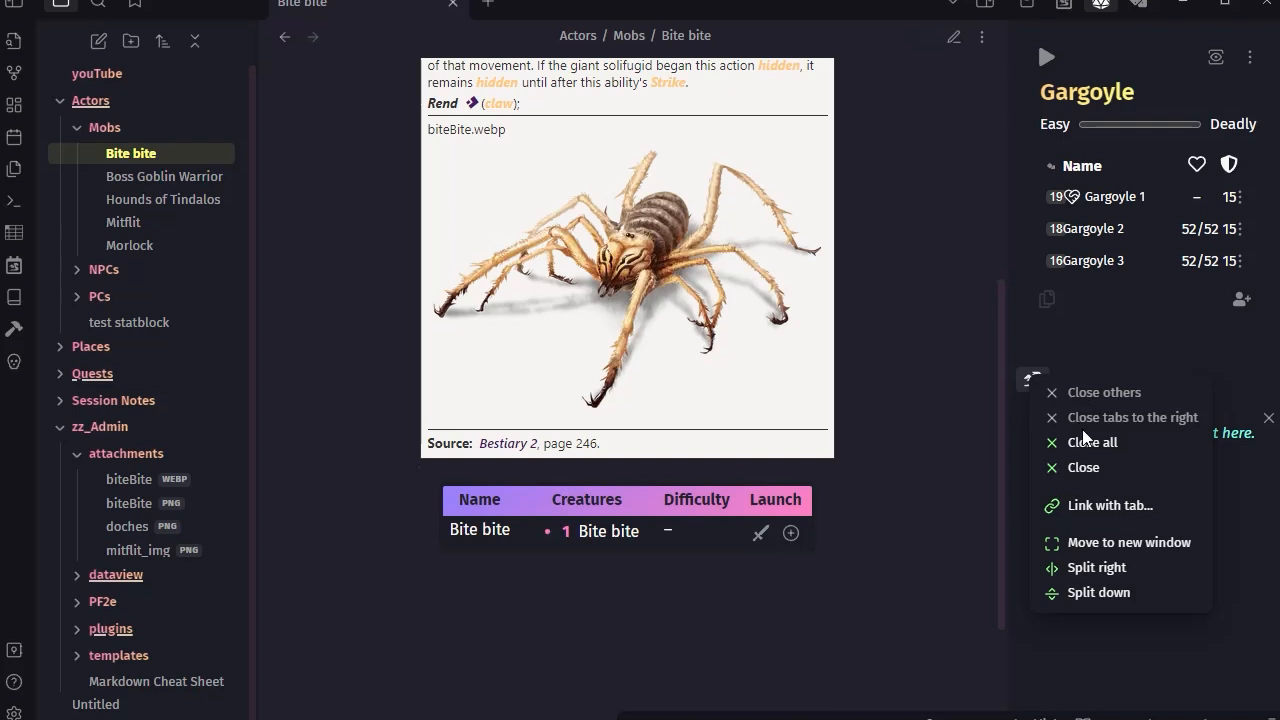
{"action": "left_click", "coordinate": [1108, 441]}
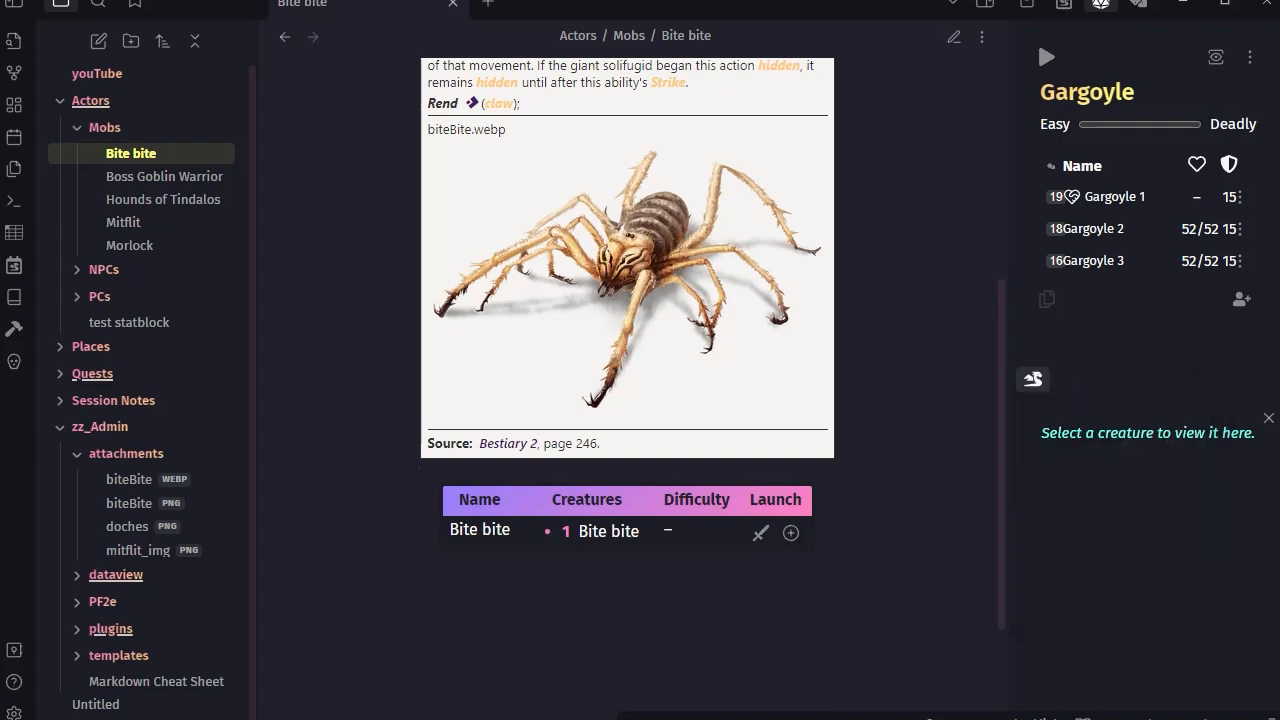
{"action": "right_click", "coordinate": [1033, 382]}
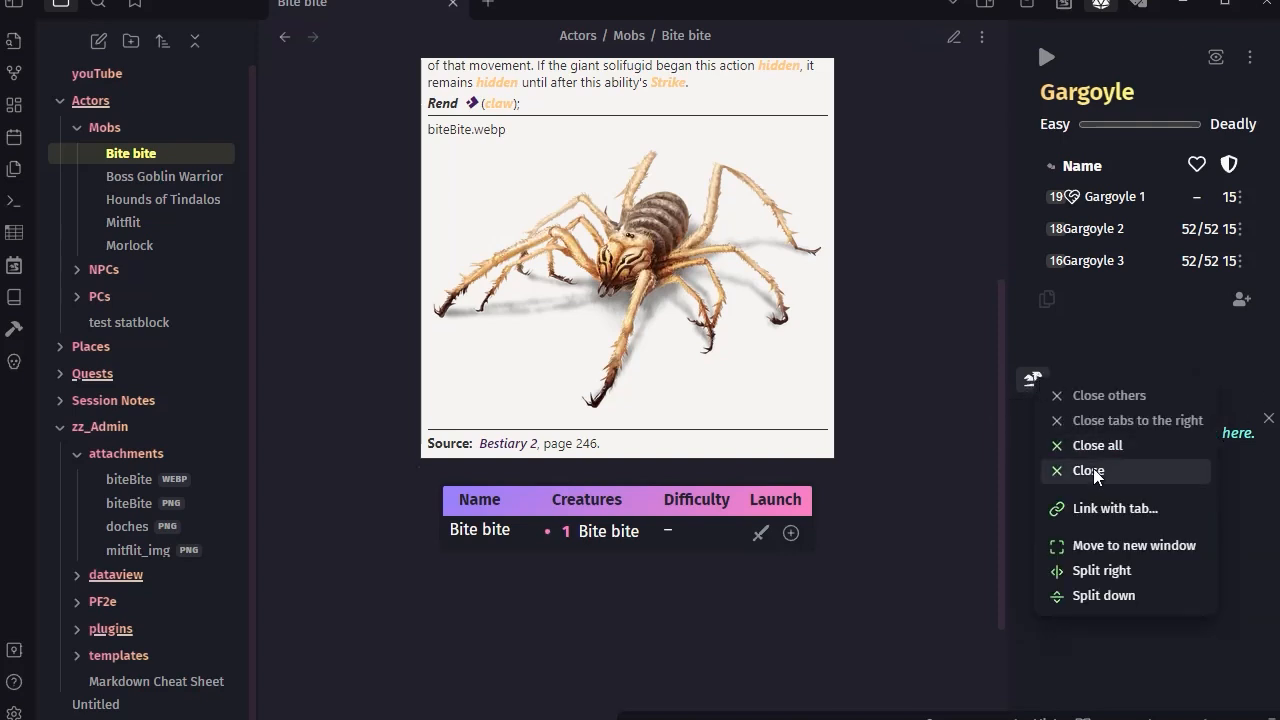
{"action": "left_click", "coordinate": [1093, 468]}
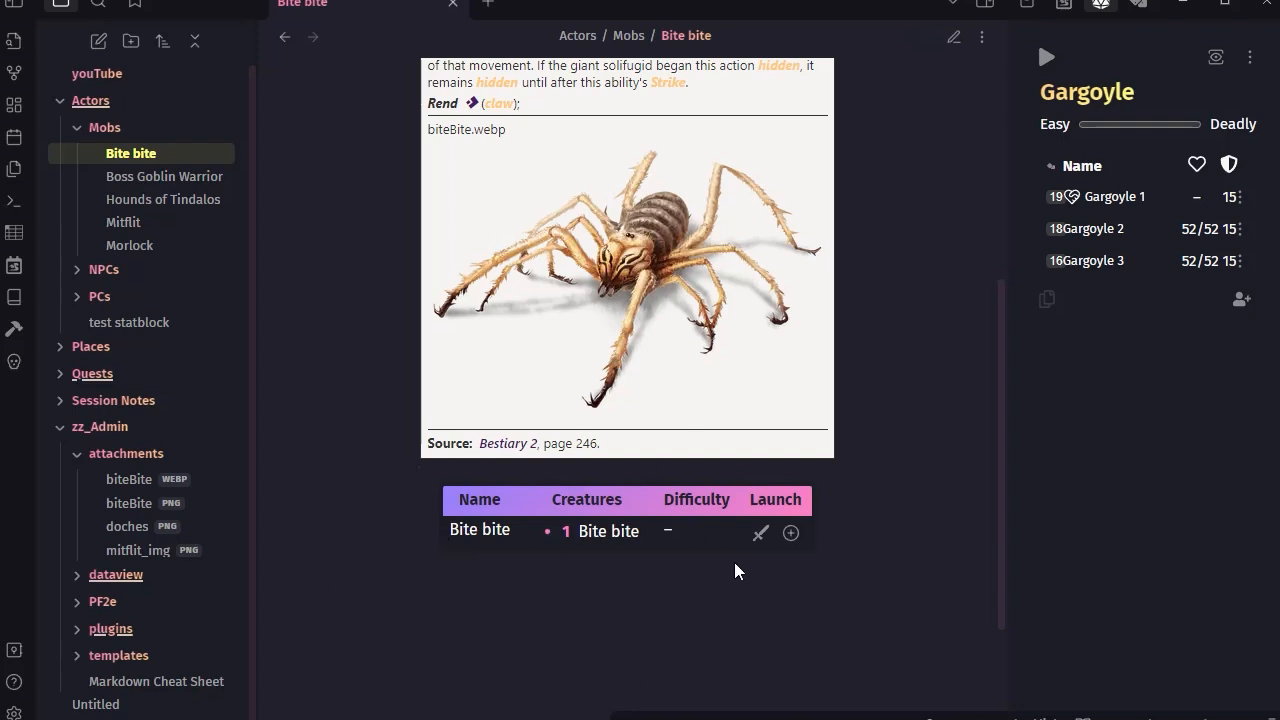
Launch the Bite bite encounter from the note's encounter table into the initiative tracker
{"action": "left_click", "coordinate": [759, 534]}
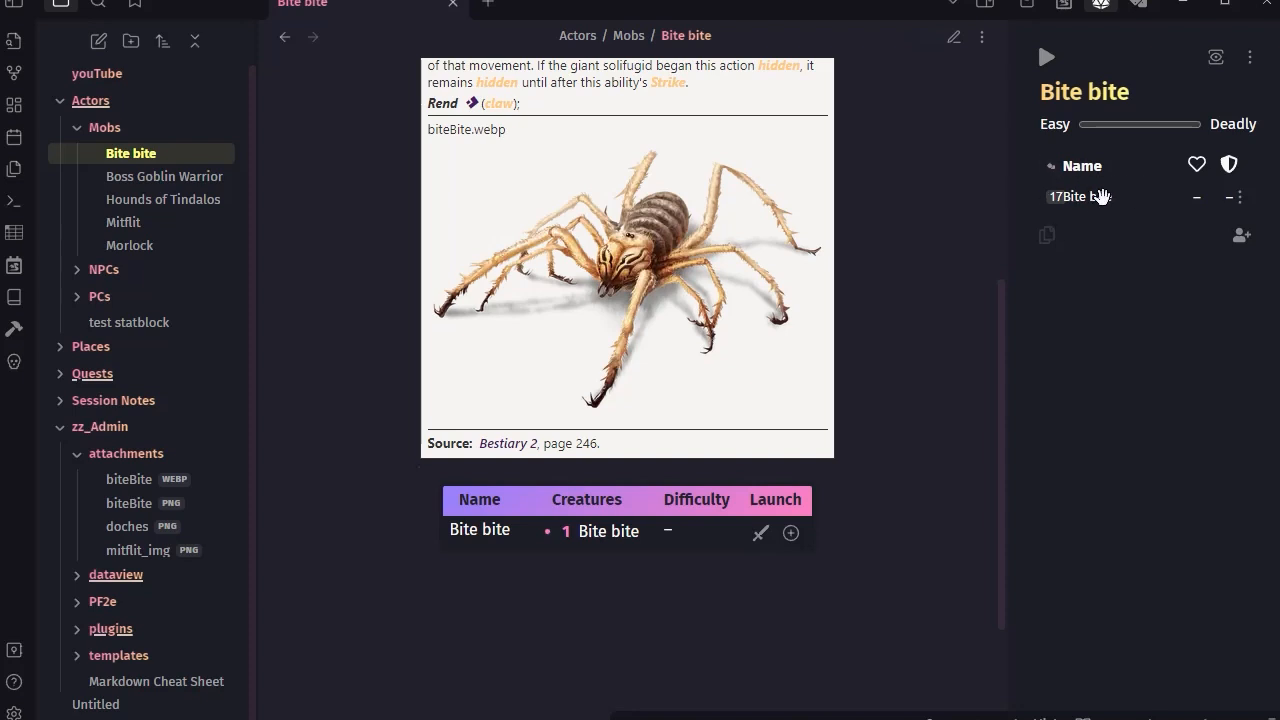
Apply the Group Creatures option to the Bite bite encounter in the initiative tracker
{"action": "left_click", "coordinate": [1250, 57]}
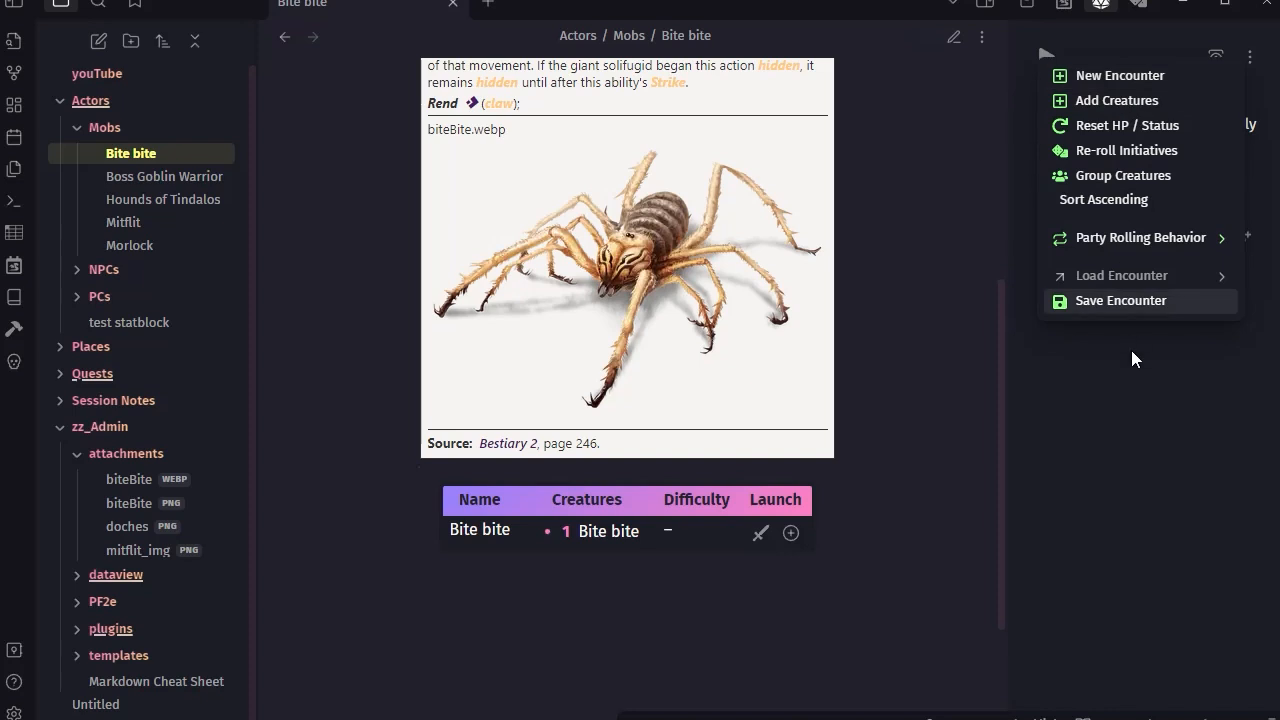
{"action": "left_click", "coordinate": [1123, 175]}
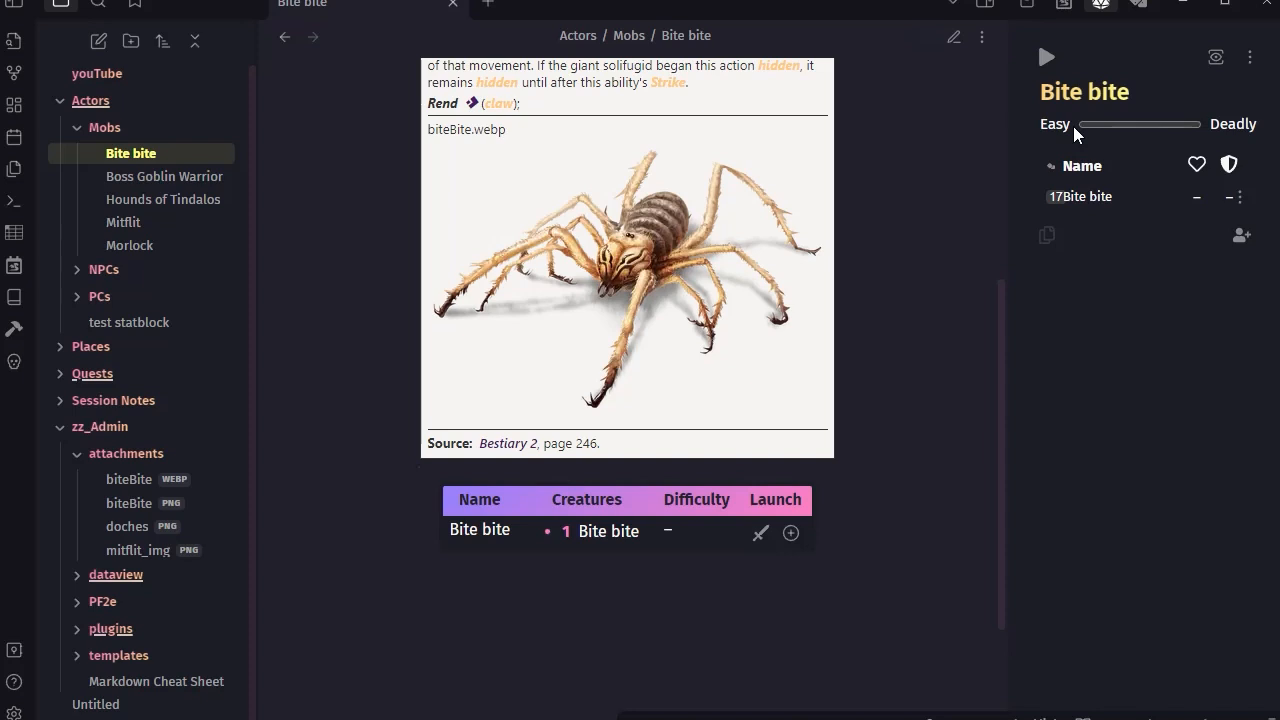
Review the Bite bite statblock and its source code, and return the note to reading view
{"action": "mouse_move", "coordinate": [1192, 125]}
{"action": "scroll", "coordinate": [916, 379], "scroll_direction": "up", "scroll_amount": 4}
{"action": "scroll", "coordinate": [916, 378], "scroll_direction": "down", "scroll_amount": 2}
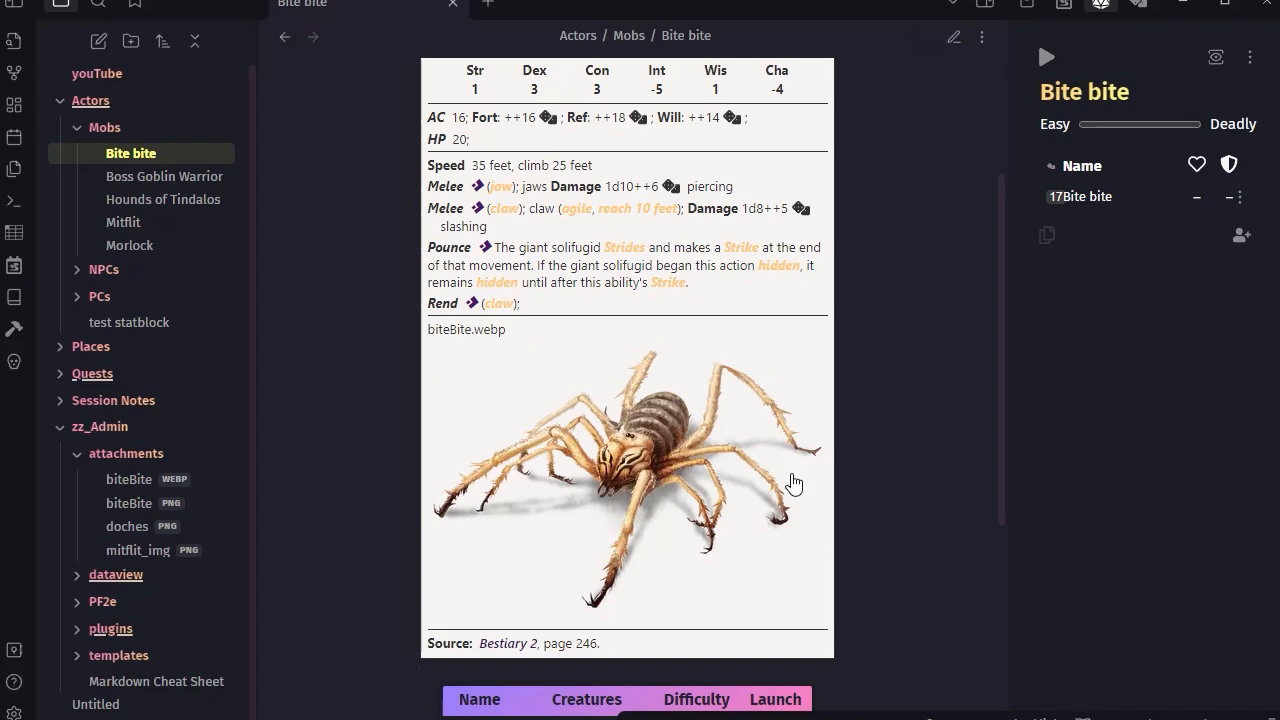
{"action": "scroll", "coordinate": [846, 432], "scroll_direction": "up", "scroll_amount": 2}
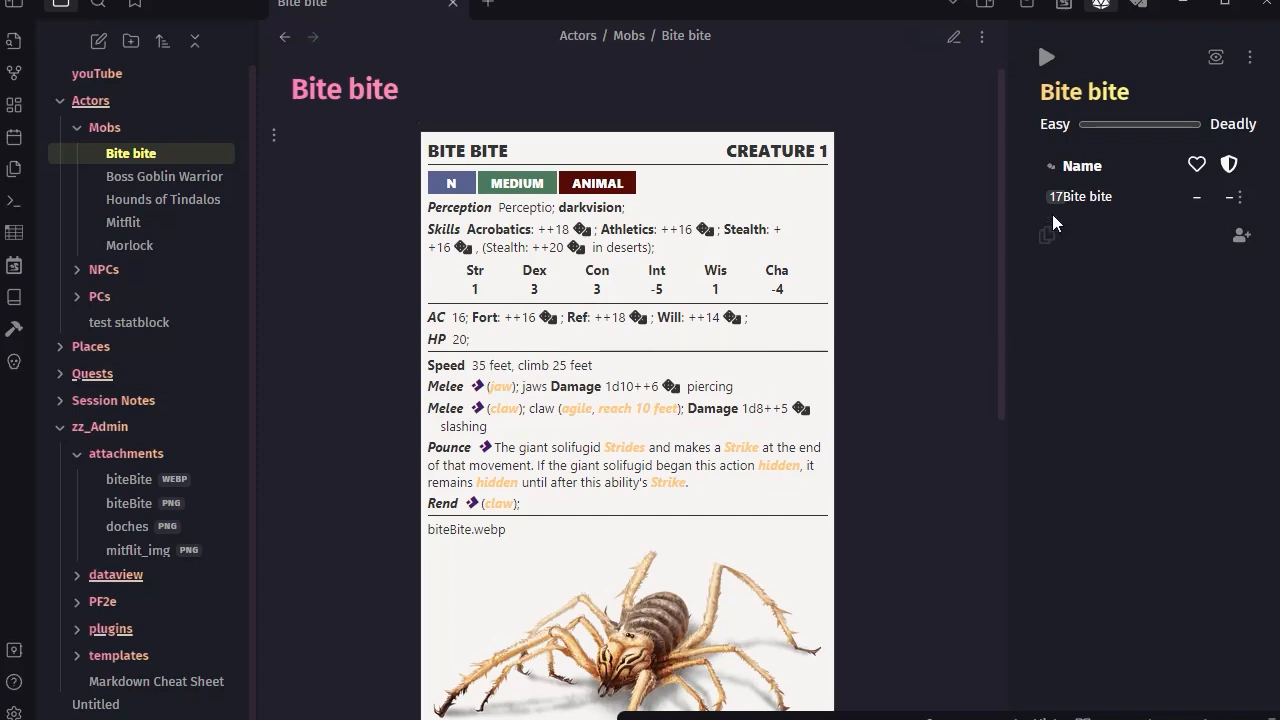
{"action": "mouse_move", "coordinate": [1057, 194]}
{"action": "left_click", "coordinate": [911, 259]}
{"action": "left_click", "coordinate": [953, 36]}
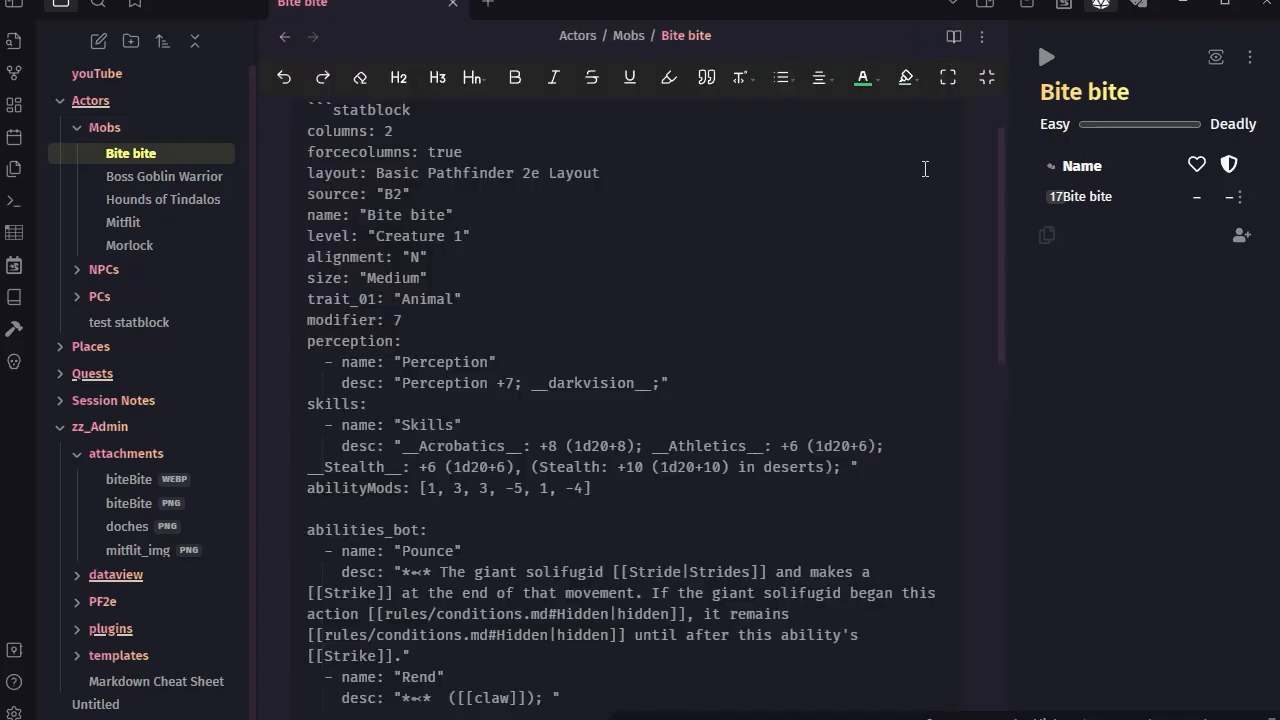
{"action": "left_click", "coordinate": [953, 38]}
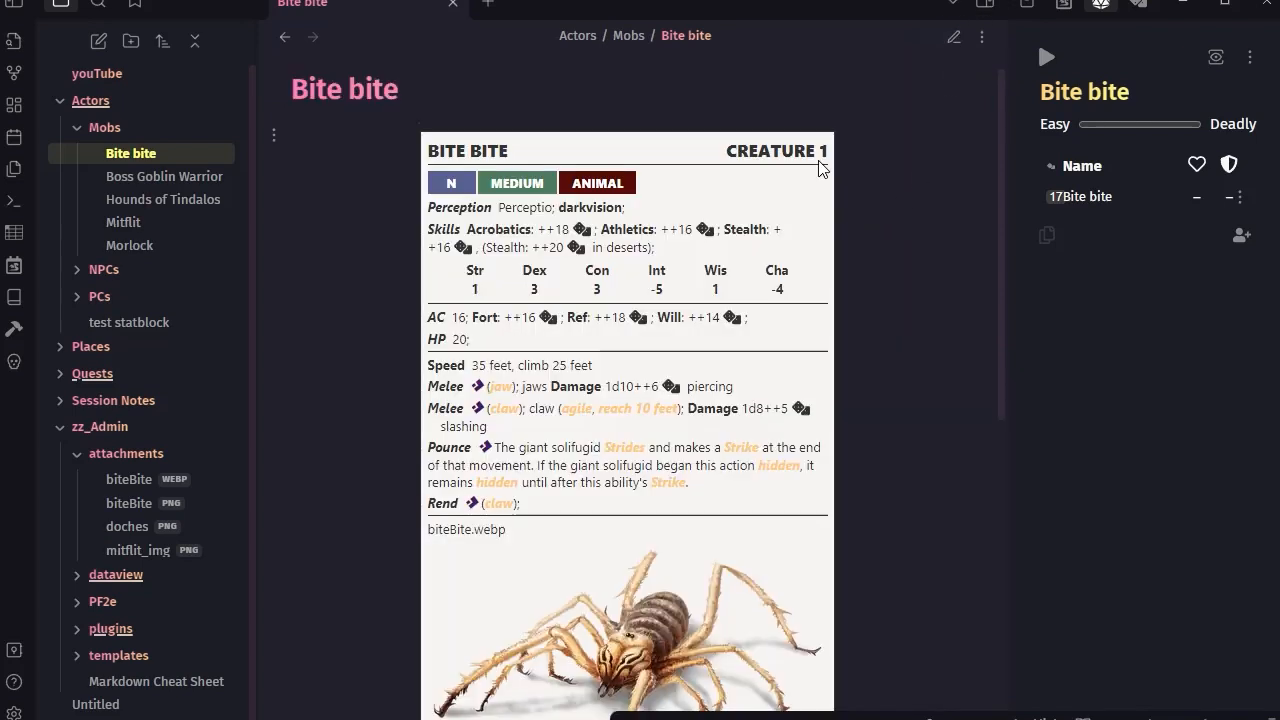
Save the Bite bite statblock to the bestiary
{"action": "left_click", "coordinate": [273, 135]}
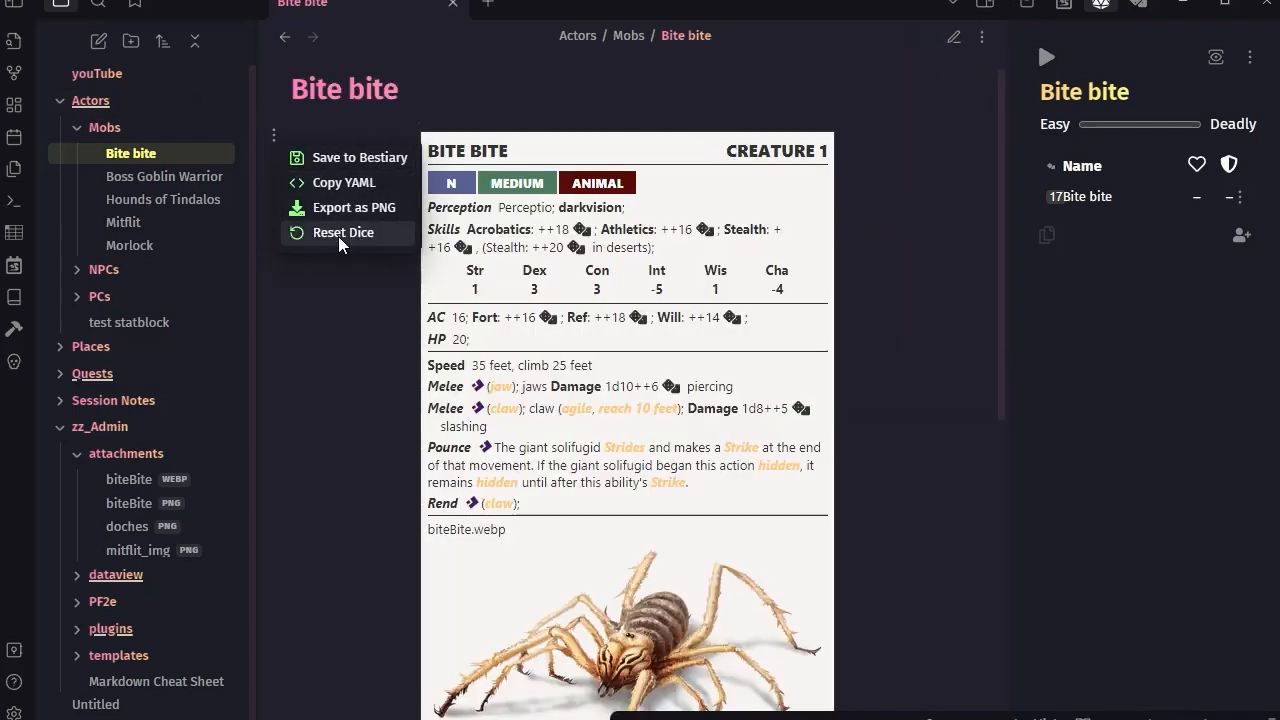
{"action": "left_click", "coordinate": [332, 157]}
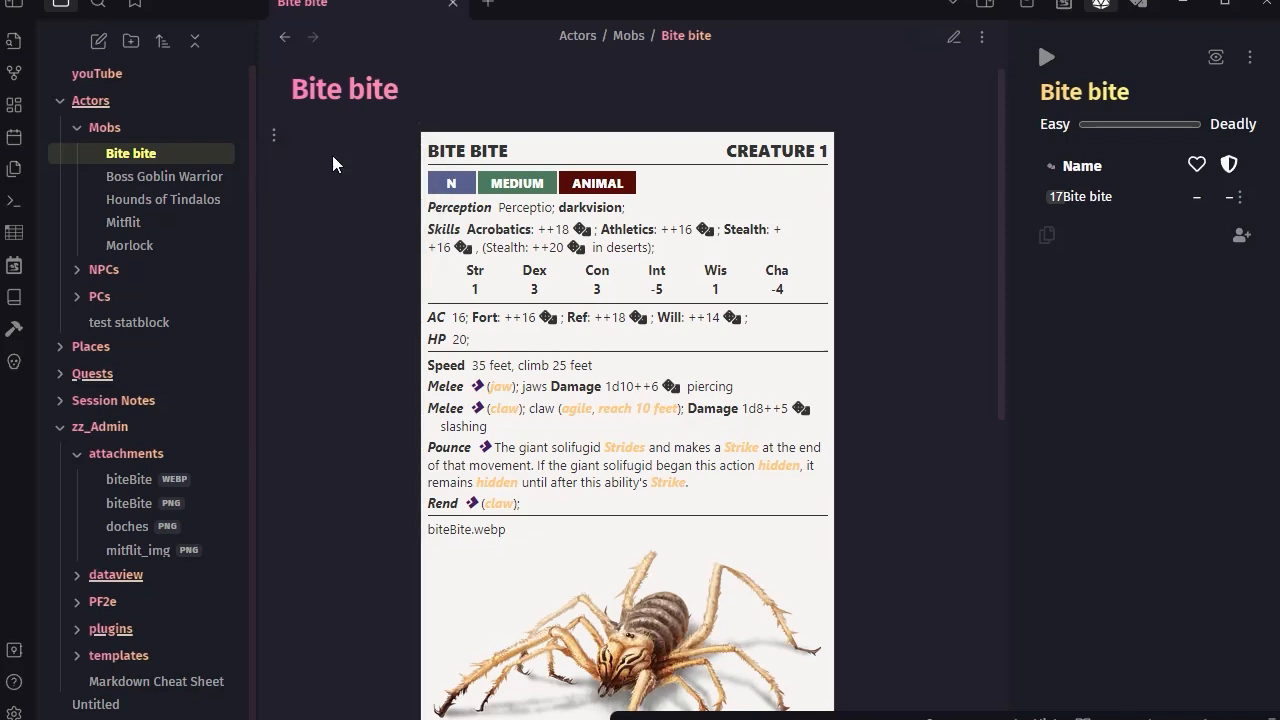
Remove Bite bite from the initiative tracker and add it again from the note's encounter table
{"action": "left_click", "coordinate": [1240, 197]}
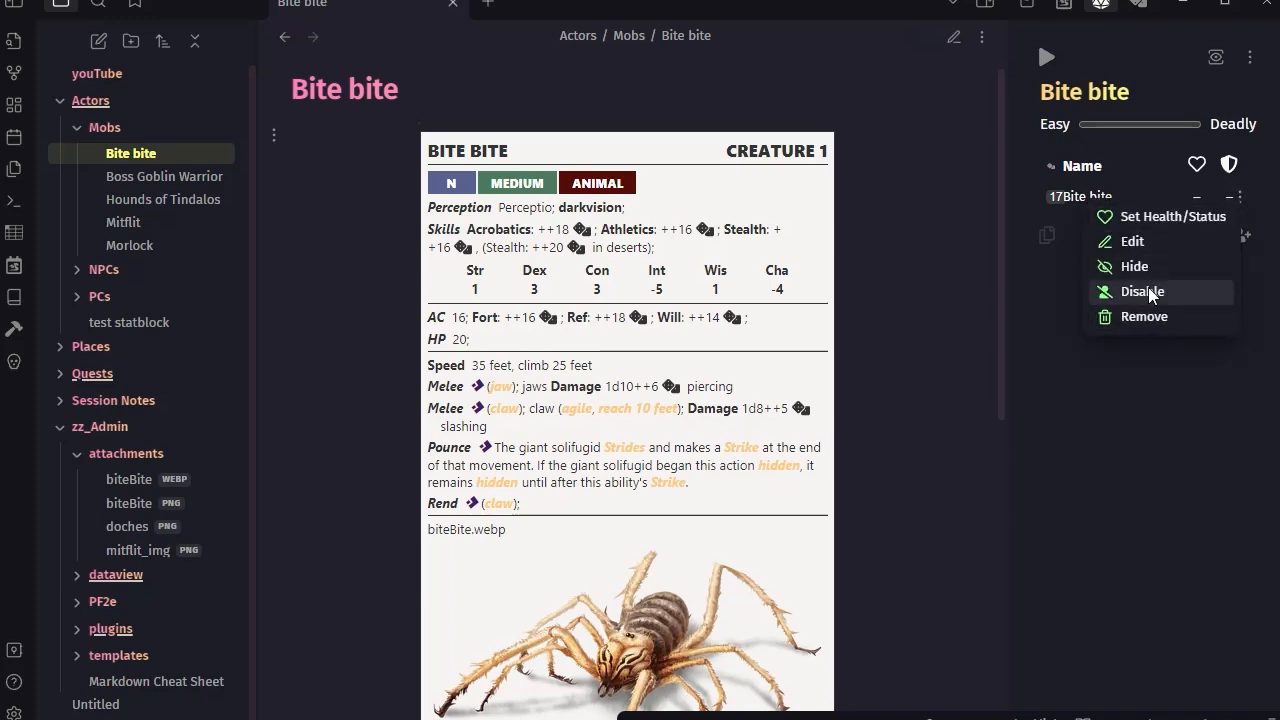
{"action": "left_click", "coordinate": [1148, 320]}
{"action": "scroll", "coordinate": [878, 480], "scroll_direction": "down", "scroll_amount": 6}
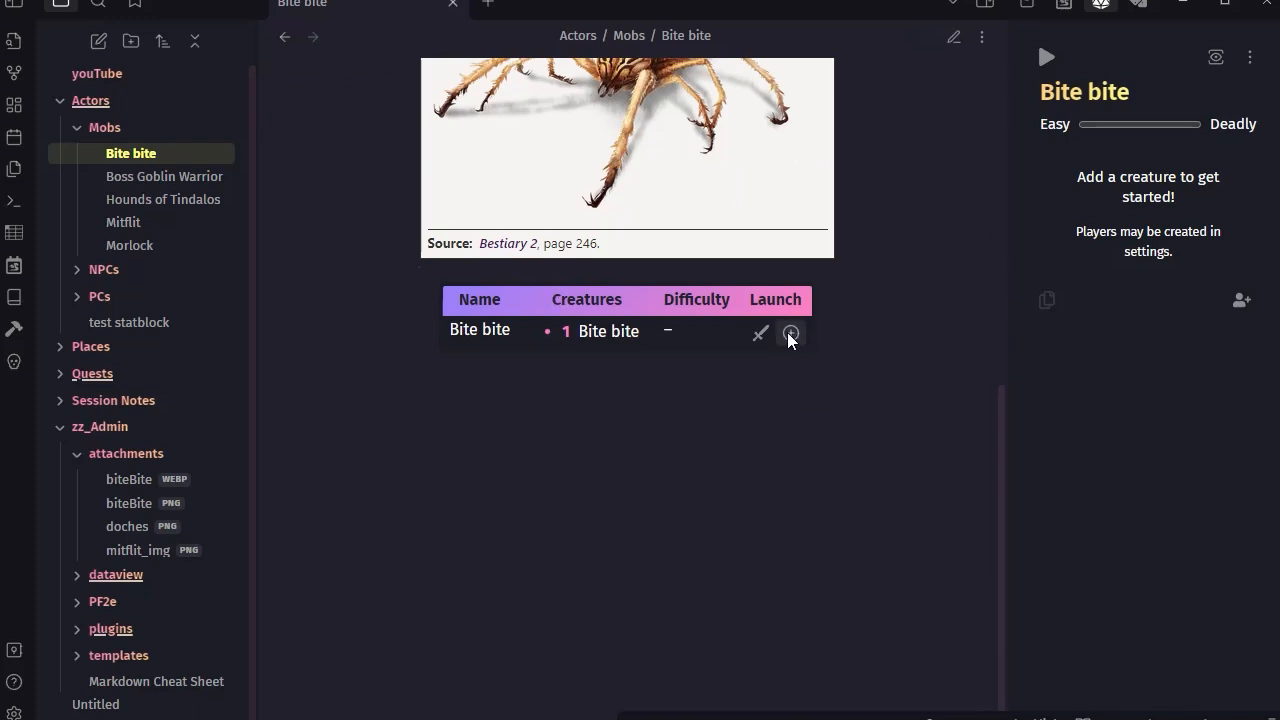
{"action": "left_click", "coordinate": [790, 333]}
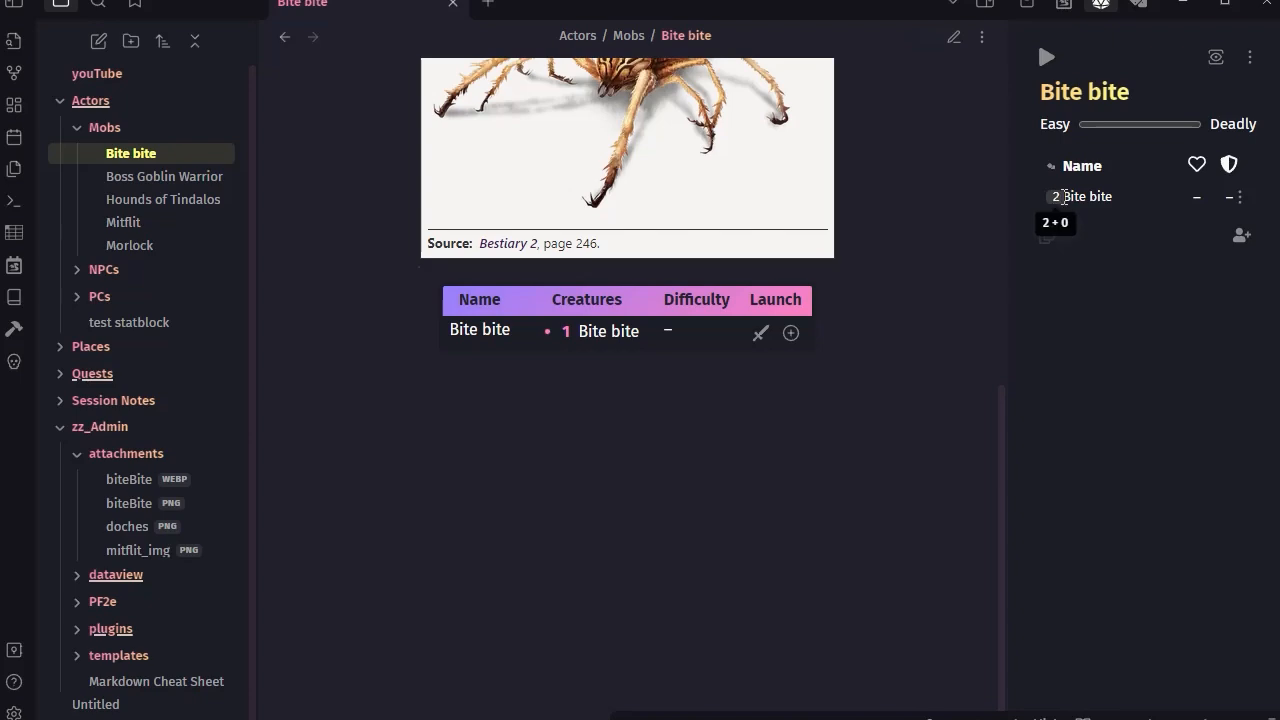
Review the editable creature fields of Bite bite in the tracker and close the dialog without changes
{"action": "left_click", "coordinate": [1239, 197]}
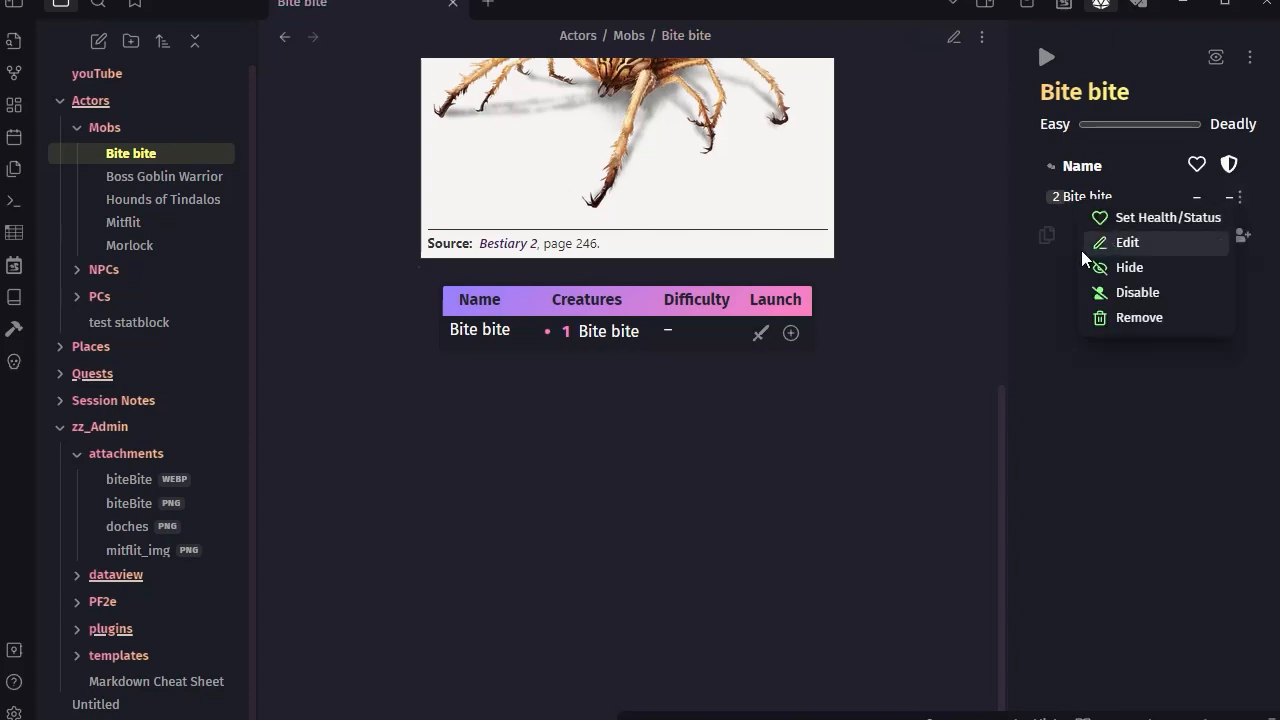
{"action": "left_click", "coordinate": [1127, 243]}
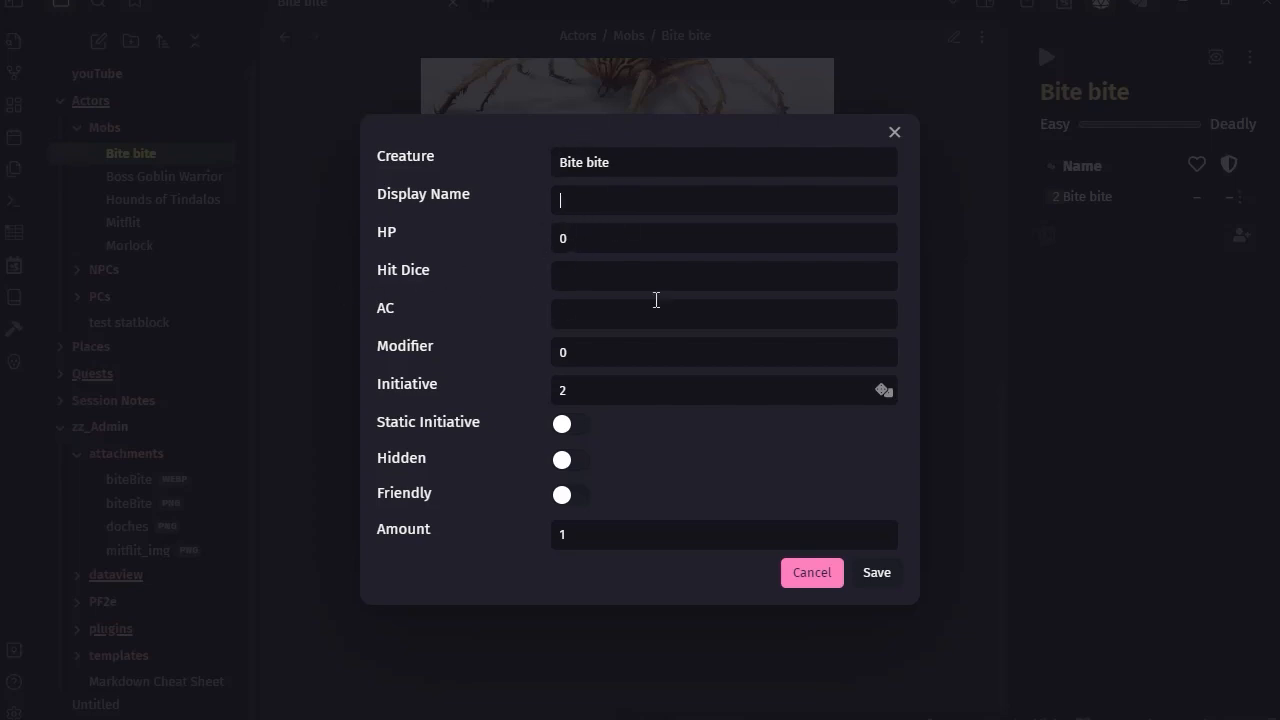
{"action": "left_click", "coordinate": [578, 282]}
{"action": "left_click", "coordinate": [608, 326]}
{"action": "left_click", "coordinate": [894, 133]}
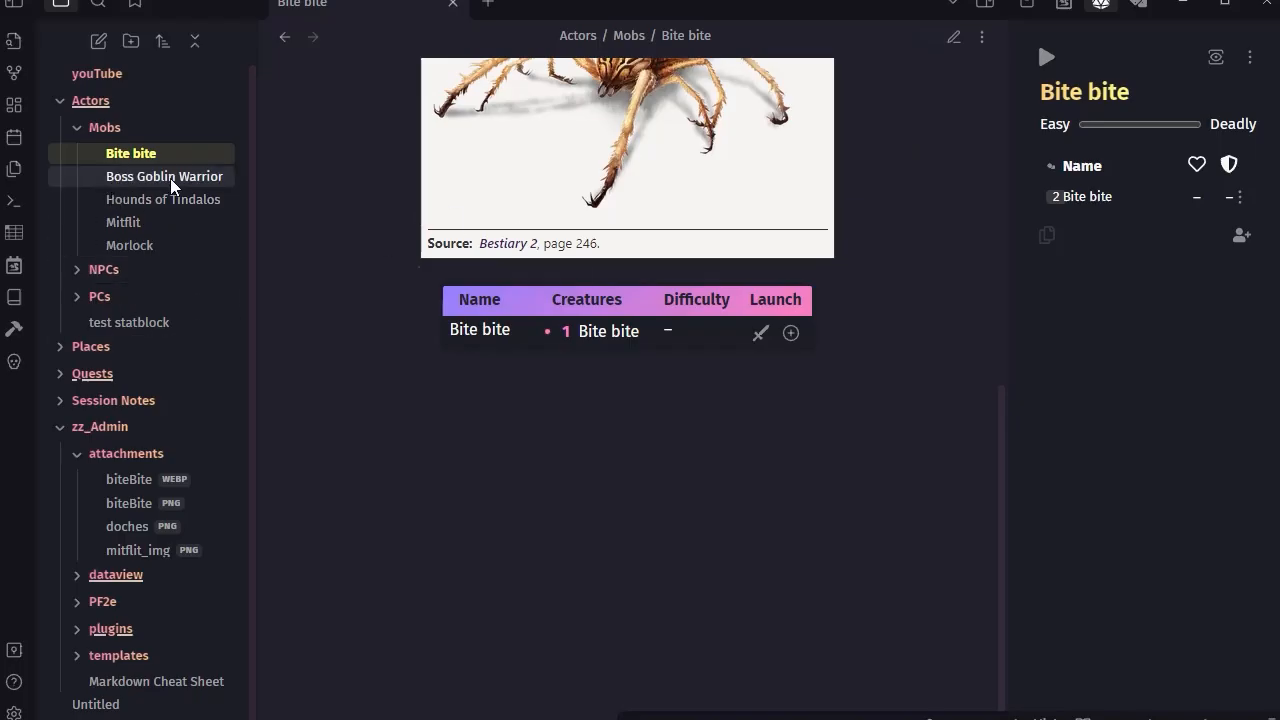
Look through the Mitflit and Morlock notes in the Mobs folder for an encounter table
{"action": "left_click", "coordinate": [128, 222]}
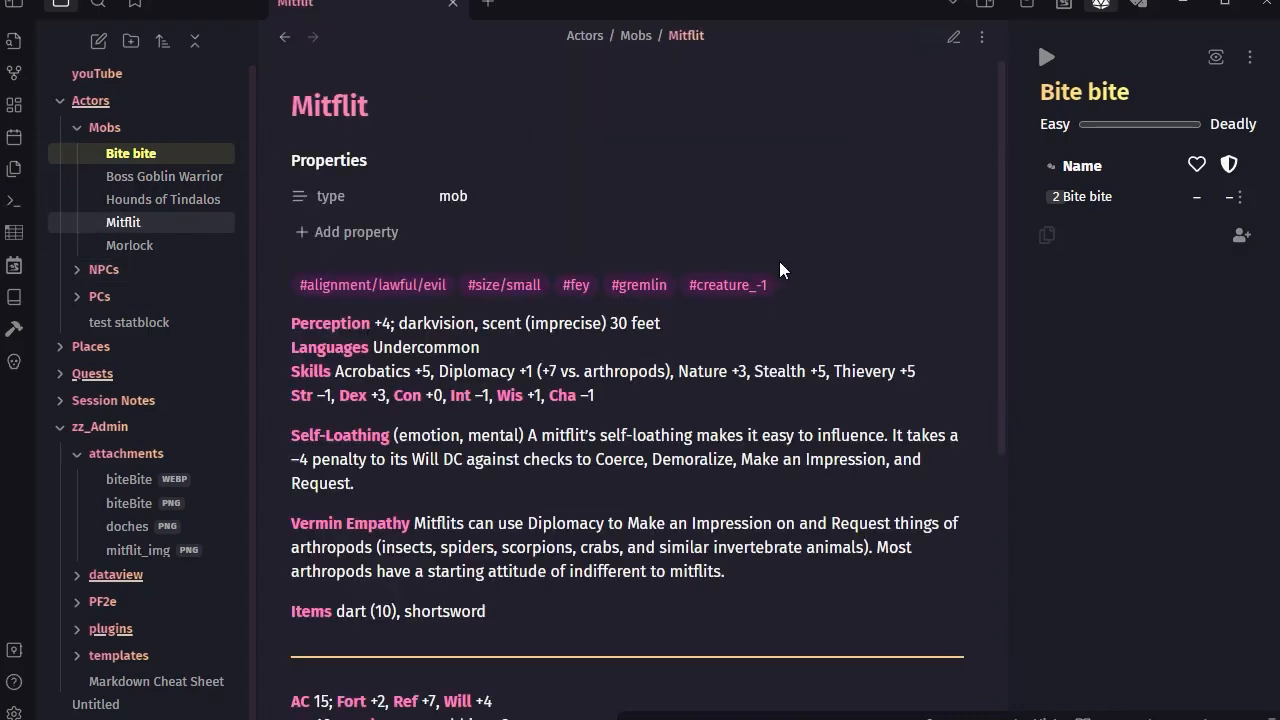
{"action": "scroll", "coordinate": [798, 360], "scroll_direction": "down", "scroll_amount": 8}
{"action": "scroll", "coordinate": [799, 383], "scroll_direction": "down", "scroll_amount": 10}
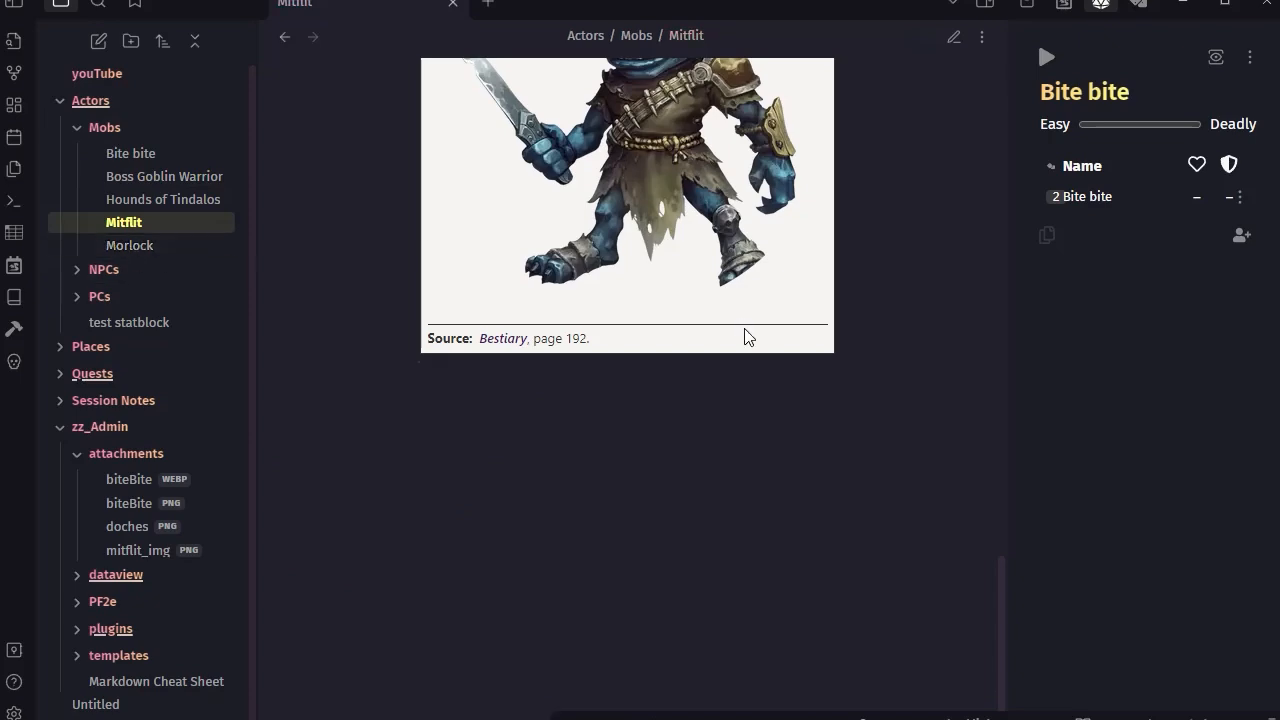
{"action": "left_click", "coordinate": [140, 247]}
{"action": "scroll", "coordinate": [830, 307], "scroll_direction": "down", "scroll_amount": 9}
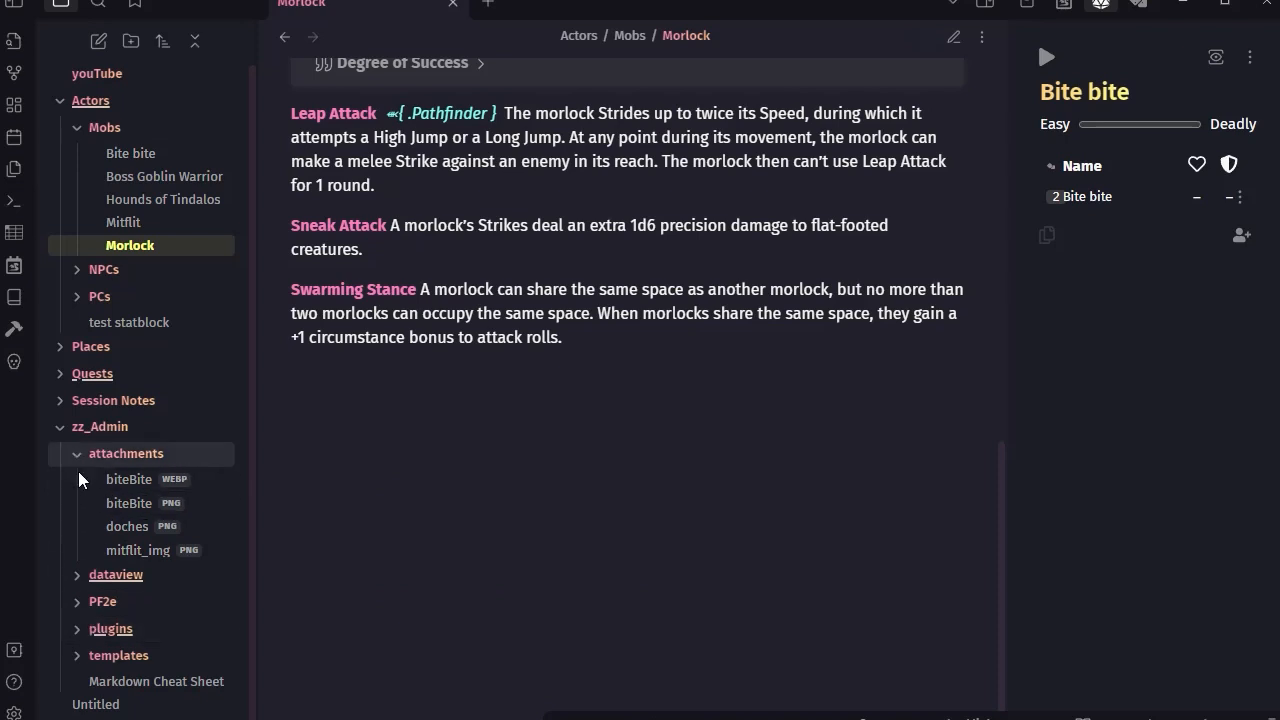
Open the bunyip note from bestiary-1 in the PF2e folder and go to its encounter table
{"action": "left_click", "coordinate": [79, 603]}
{"action": "scroll", "coordinate": [120, 586], "scroll_direction": "down", "scroll_amount": 4}
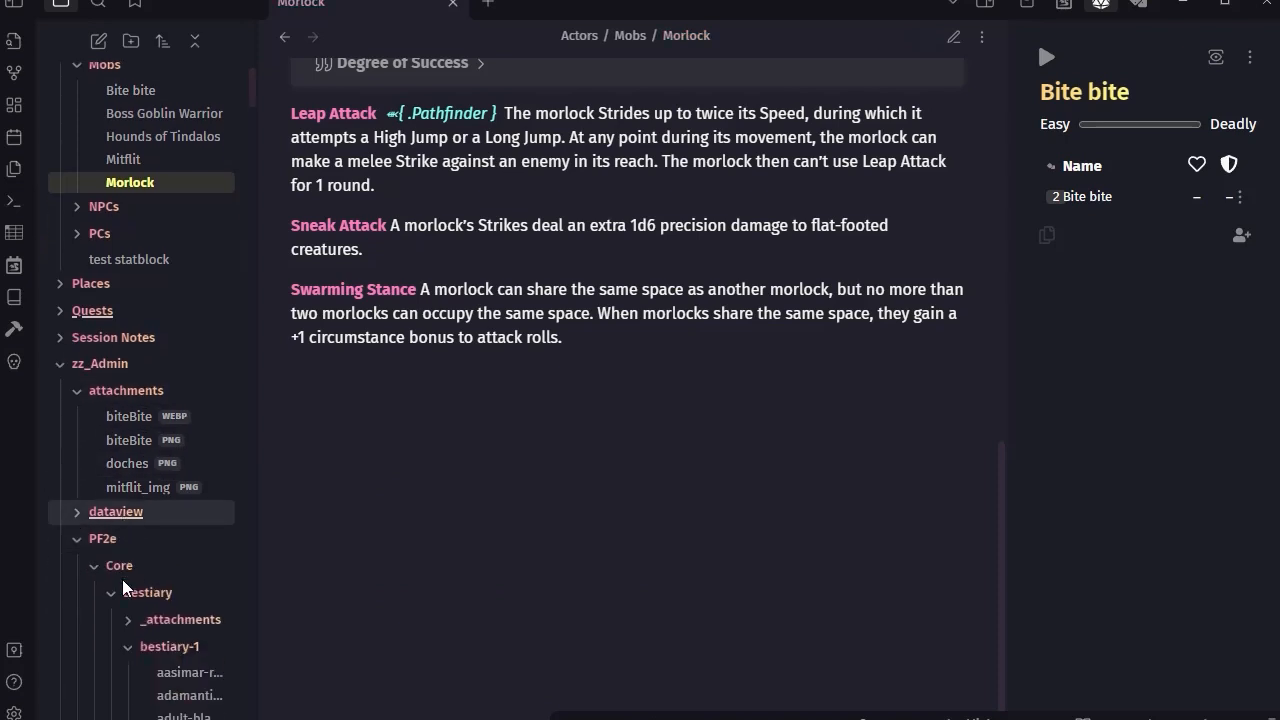
{"action": "scroll", "coordinate": [123, 588], "scroll_direction": "down", "scroll_amount": 12}
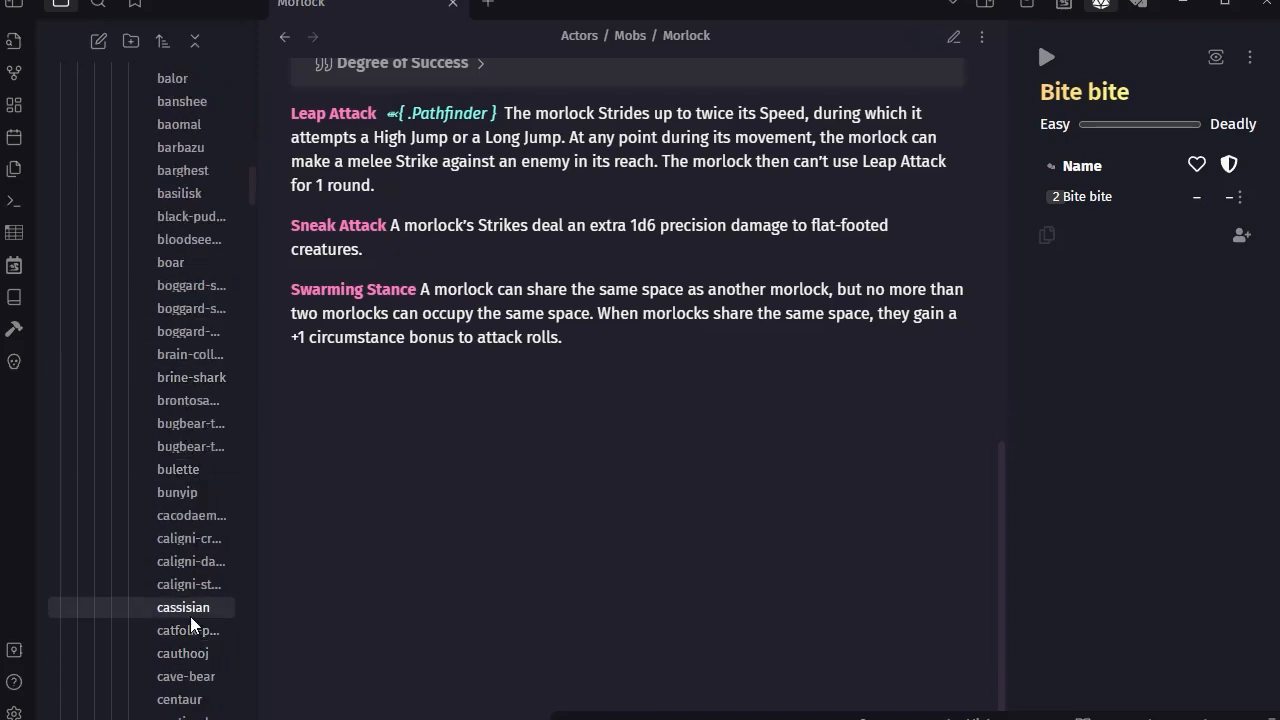
{"action": "left_click", "coordinate": [180, 494]}
{"action": "scroll", "coordinate": [965, 438], "scroll_direction": "down", "scroll_amount": 3}
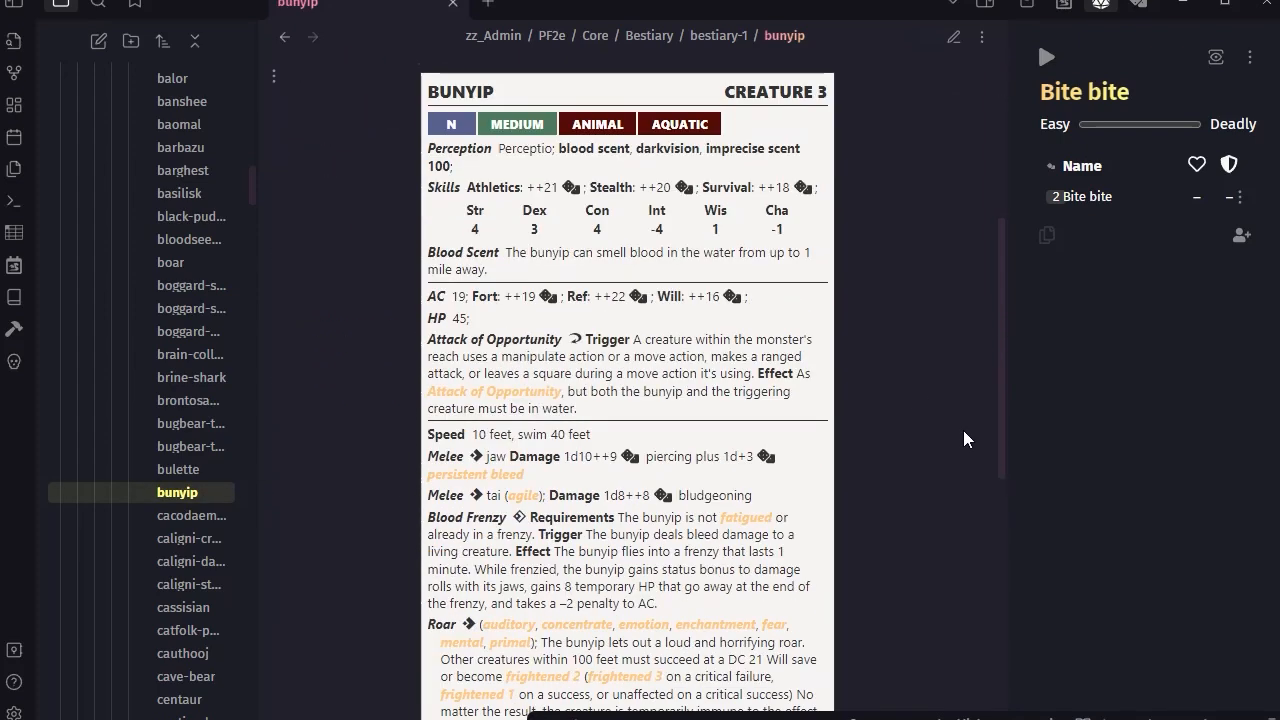
{"action": "scroll", "coordinate": [840, 468], "scroll_direction": "down", "scroll_amount": 4}
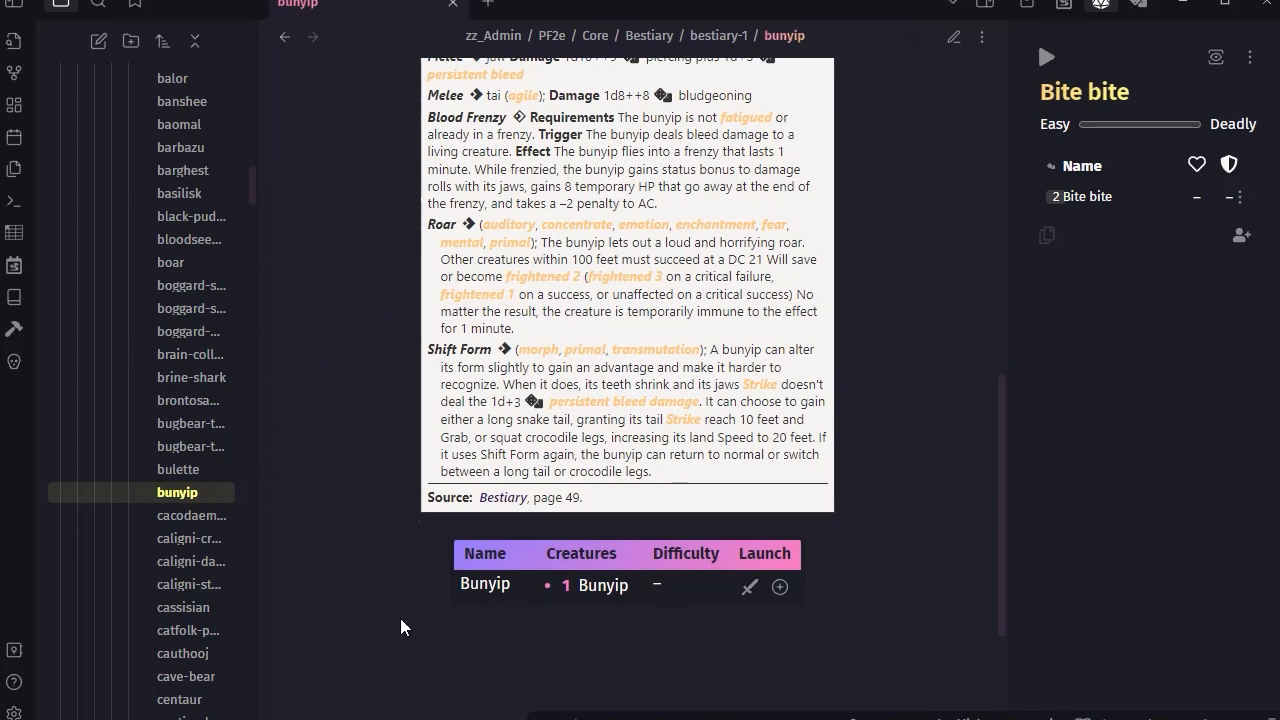
Add Bunyip from the note's encounter table to the current initiative tracker encounter and review its statblock
{"action": "left_click", "coordinate": [780, 587]}
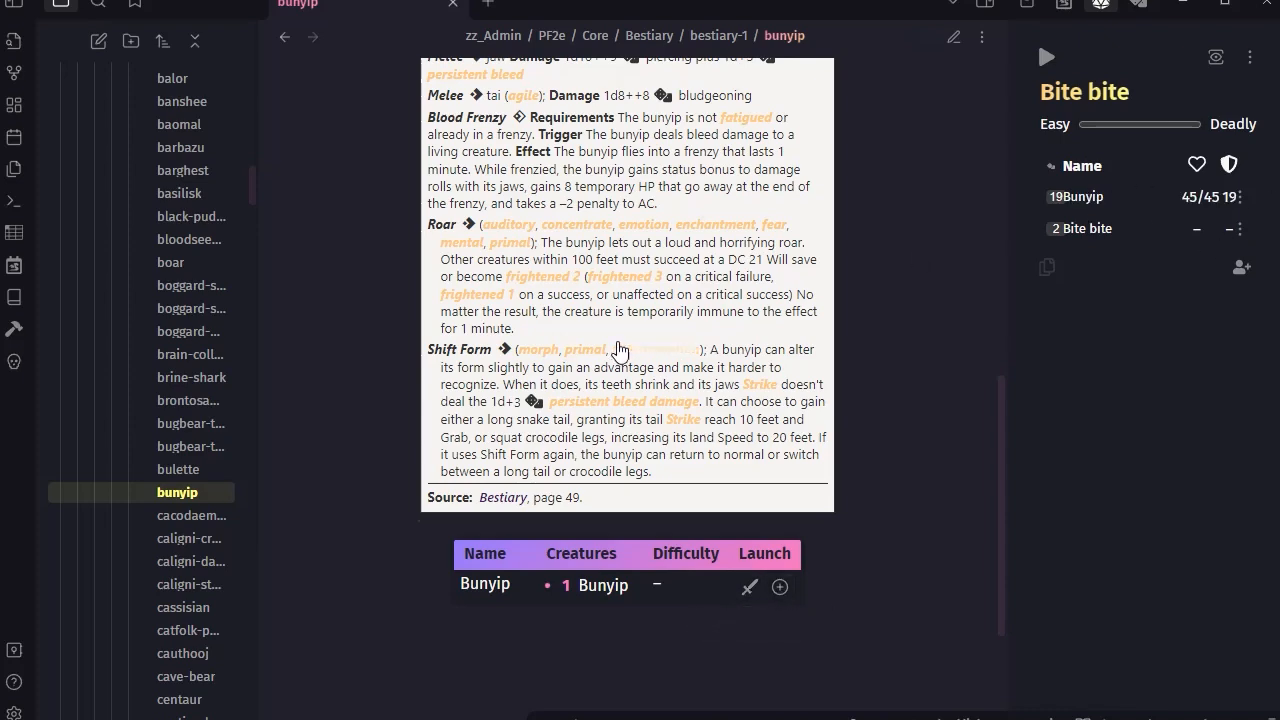
{"action": "scroll", "coordinate": [772, 430], "scroll_direction": "up", "scroll_amount": 3}
{"action": "scroll", "coordinate": [772, 430], "scroll_direction": "up", "scroll_amount": 4}
{"action": "scroll", "coordinate": [772, 430], "scroll_direction": "down", "scroll_amount": 2}
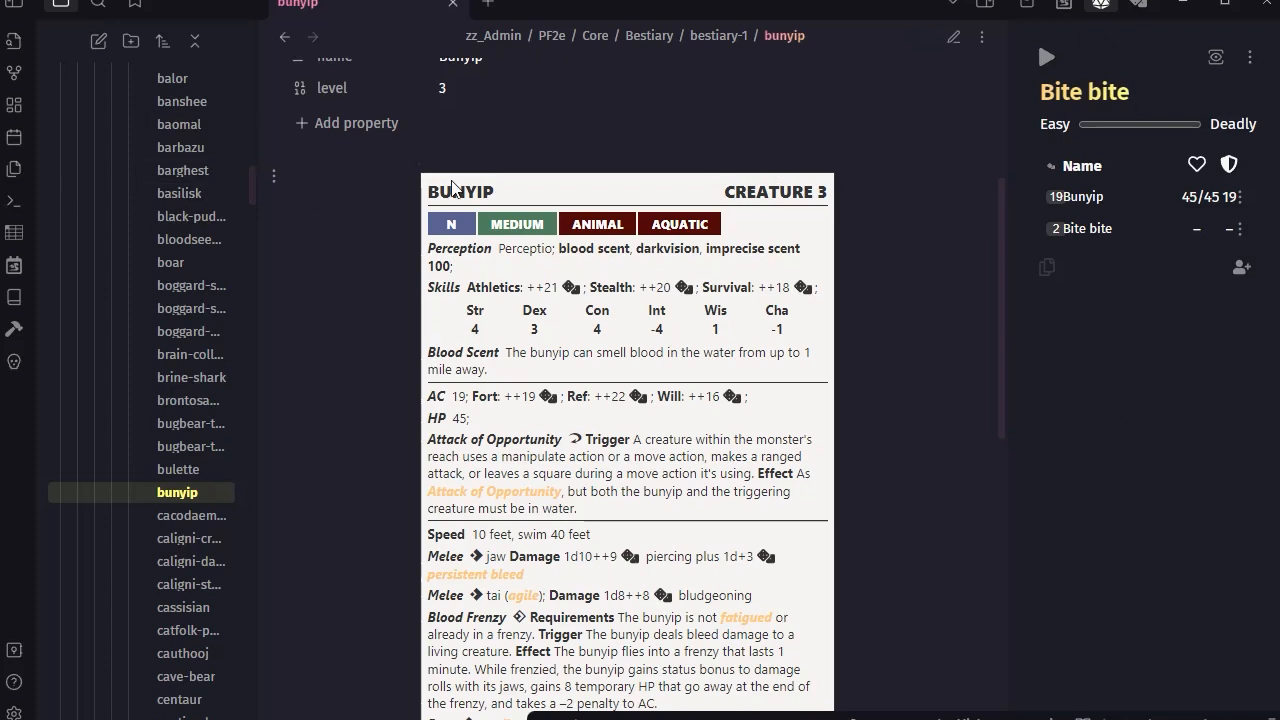
{"action": "scroll", "coordinate": [796, 510], "scroll_direction": "down", "scroll_amount": 4}
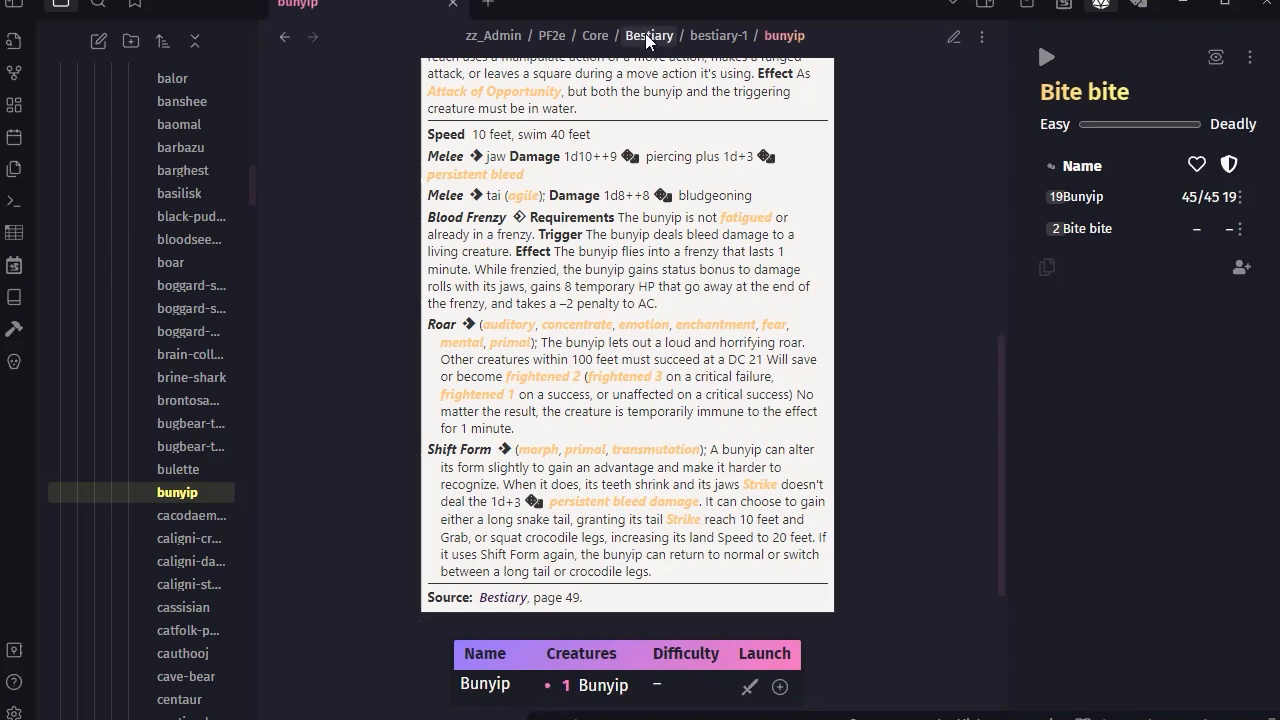
Collapse the PF2e, attachments and Mobs folders in the file tree and open the plugins note
{"action": "scroll", "coordinate": [140, 480], "scroll_direction": "up", "scroll_amount": 10}
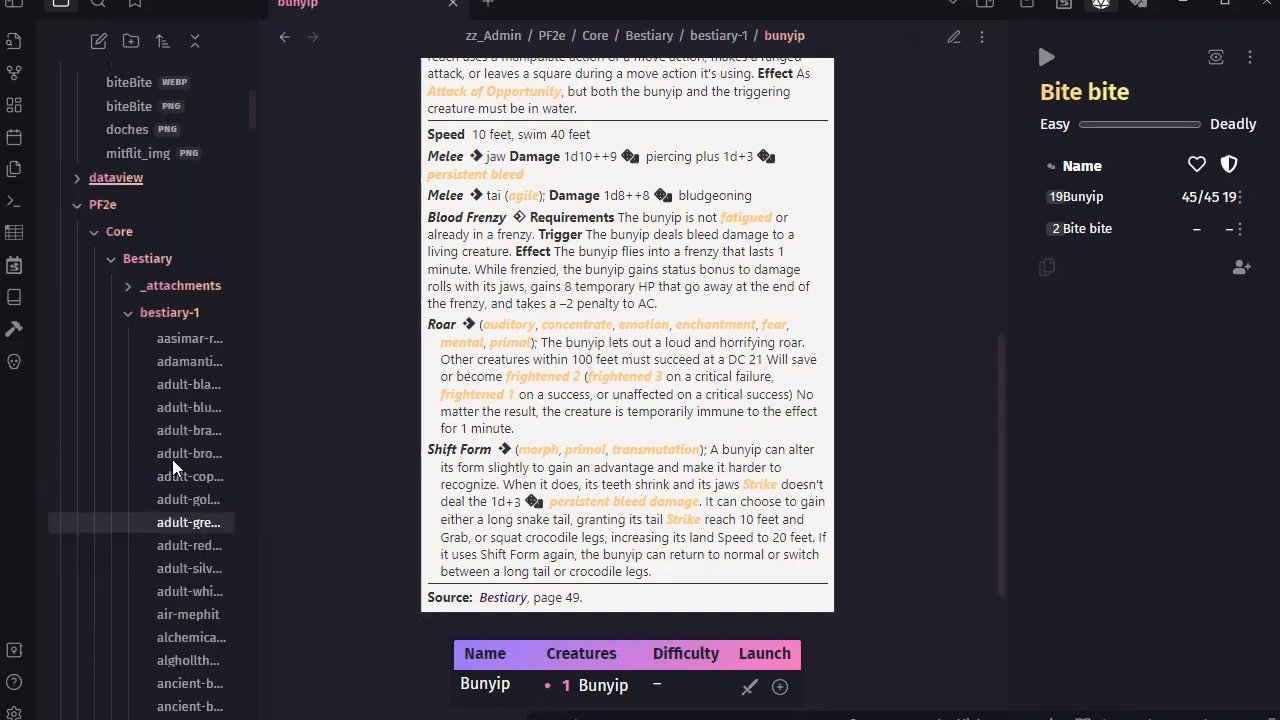
{"action": "left_click", "coordinate": [80, 600]}
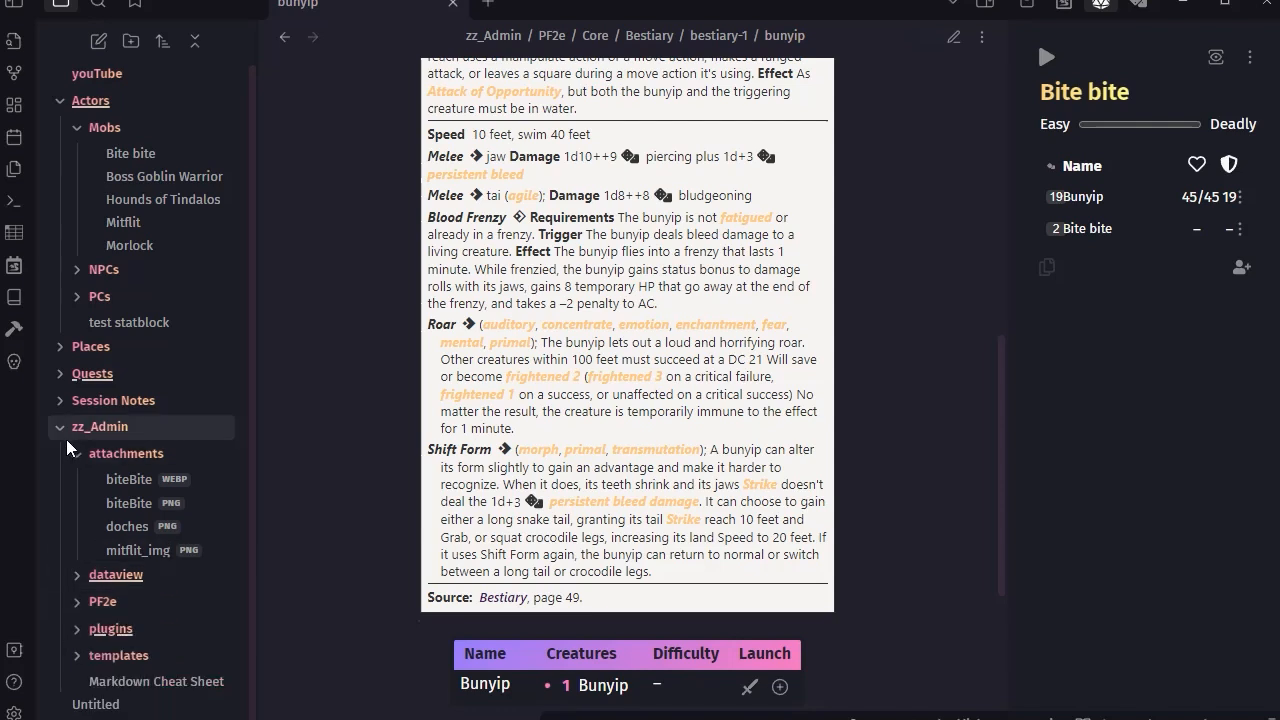
{"action": "left_click", "coordinate": [78, 455]}
{"action": "left_click", "coordinate": [59, 430]}
{"action": "left_click", "coordinate": [60, 427]}
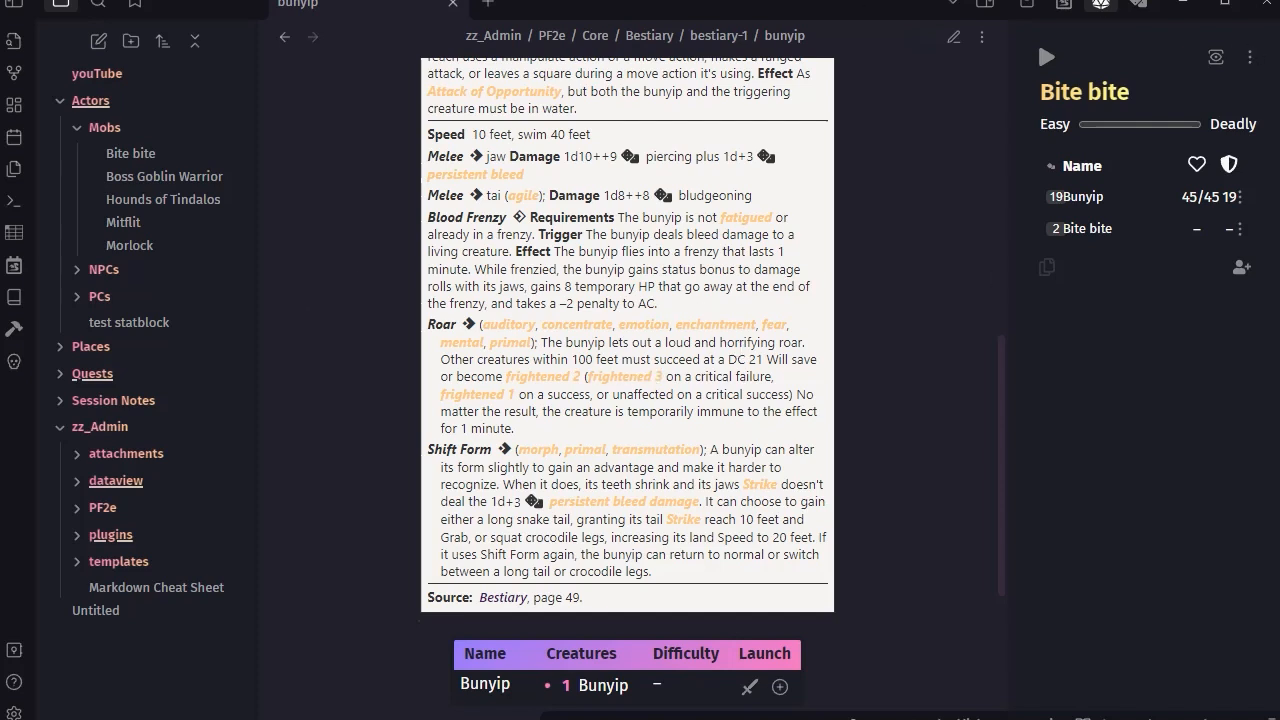
{"action": "left_click", "coordinate": [104, 128]}
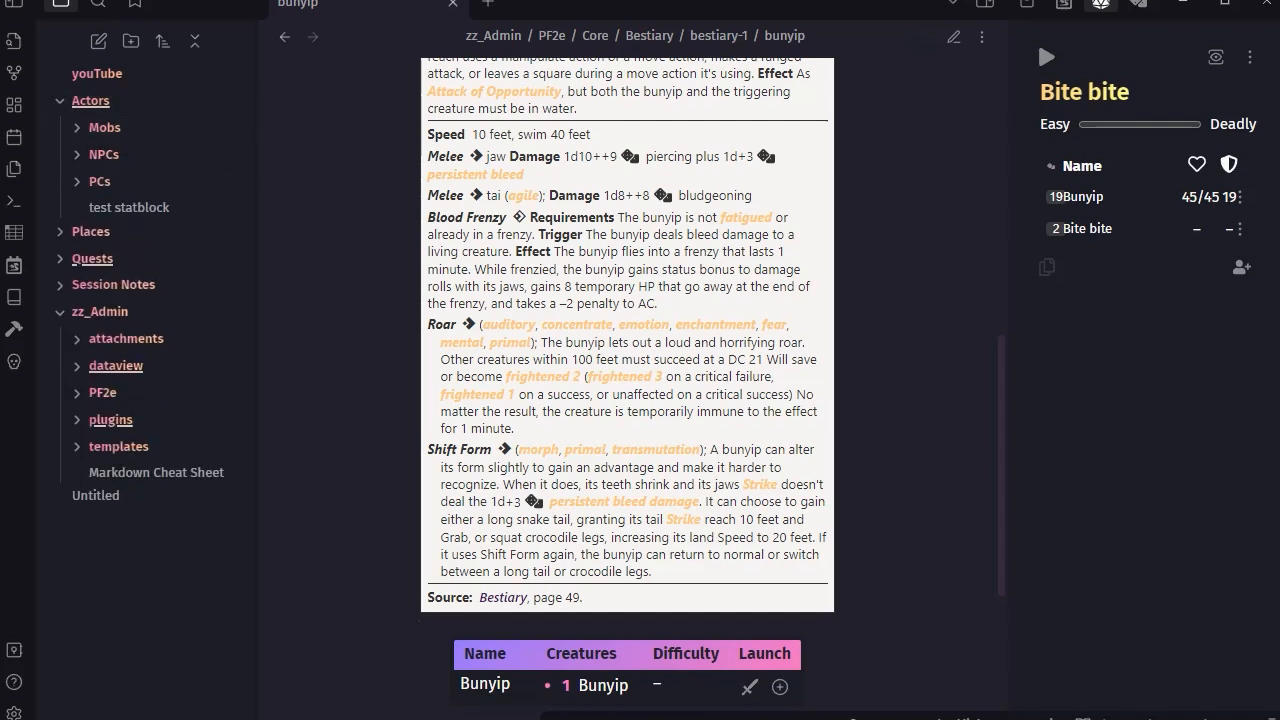
{"action": "left_click", "coordinate": [113, 421]}
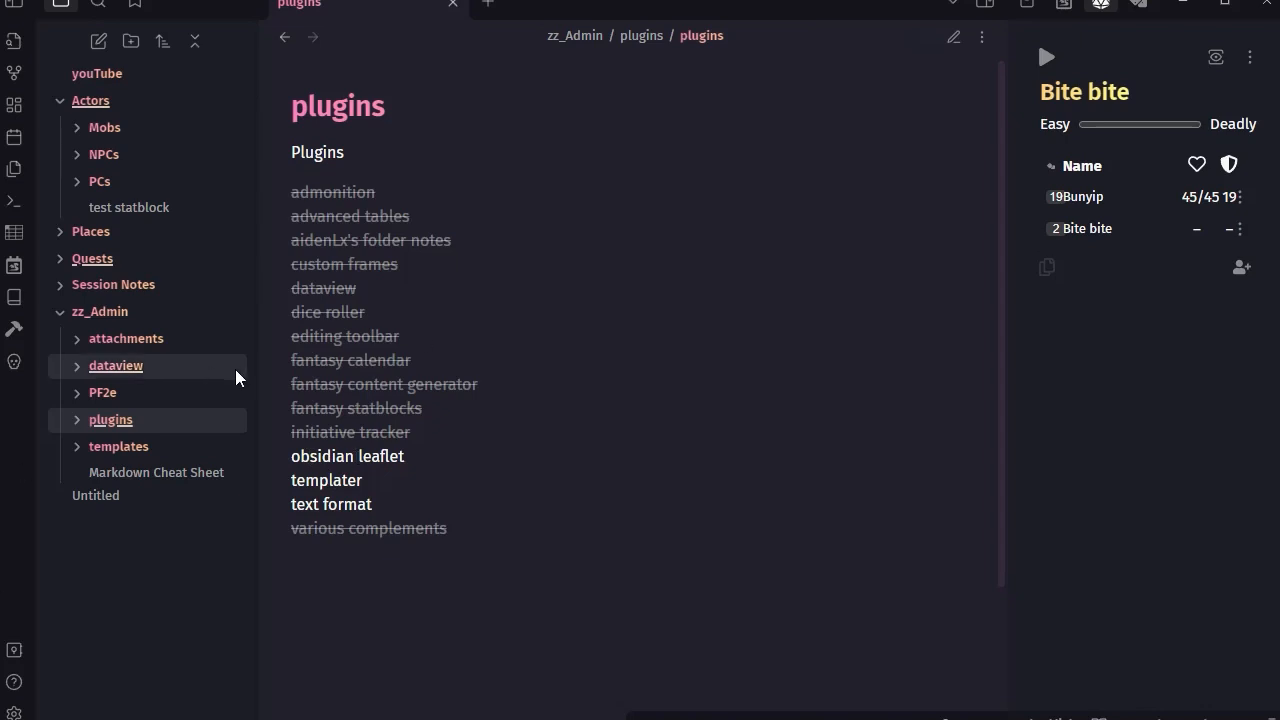
Check for app updates in the general settings and for theme updates in the appearance settings
{"action": "left_click", "coordinate": [14, 712]}
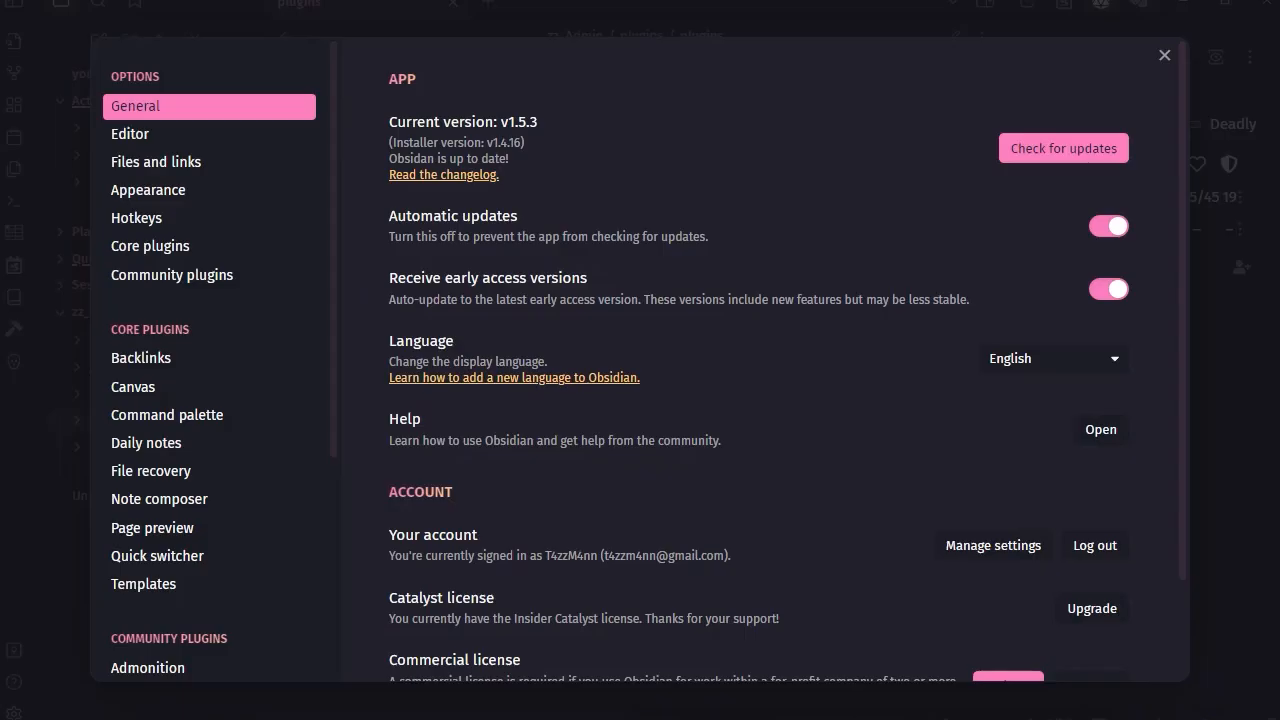
{"action": "left_click", "coordinate": [1080, 150]}
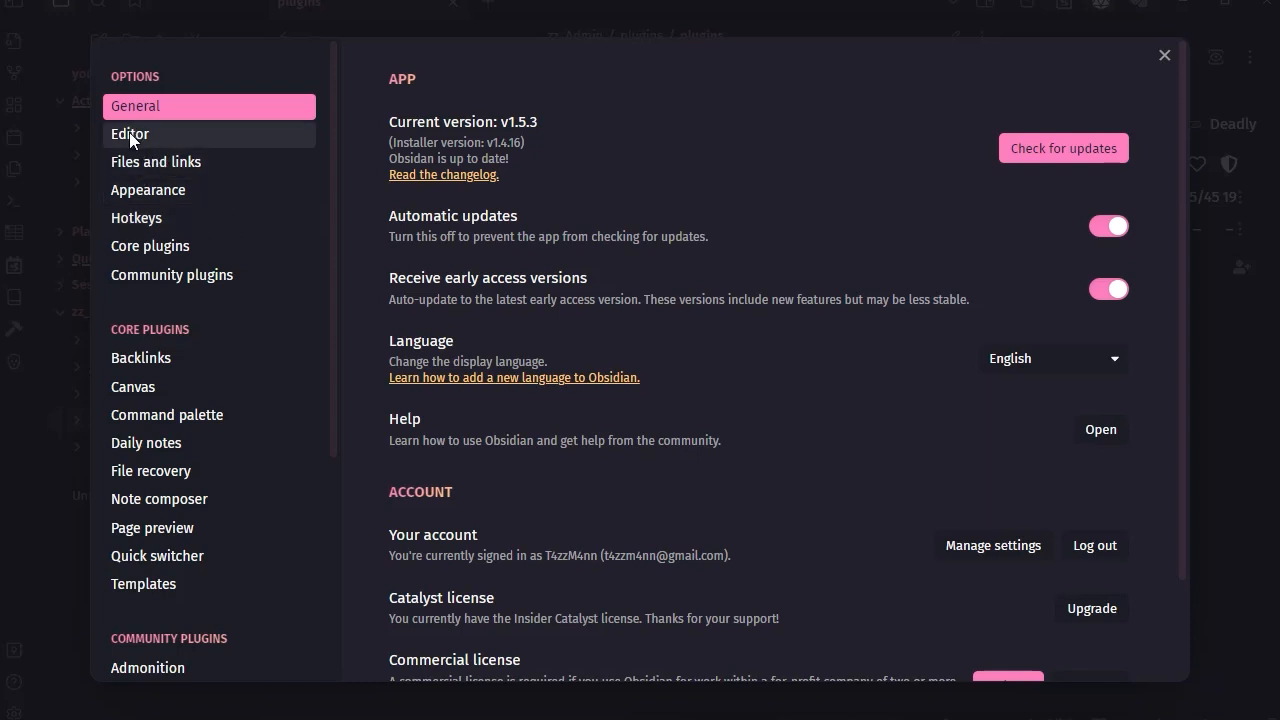
{"action": "left_click", "coordinate": [137, 190]}
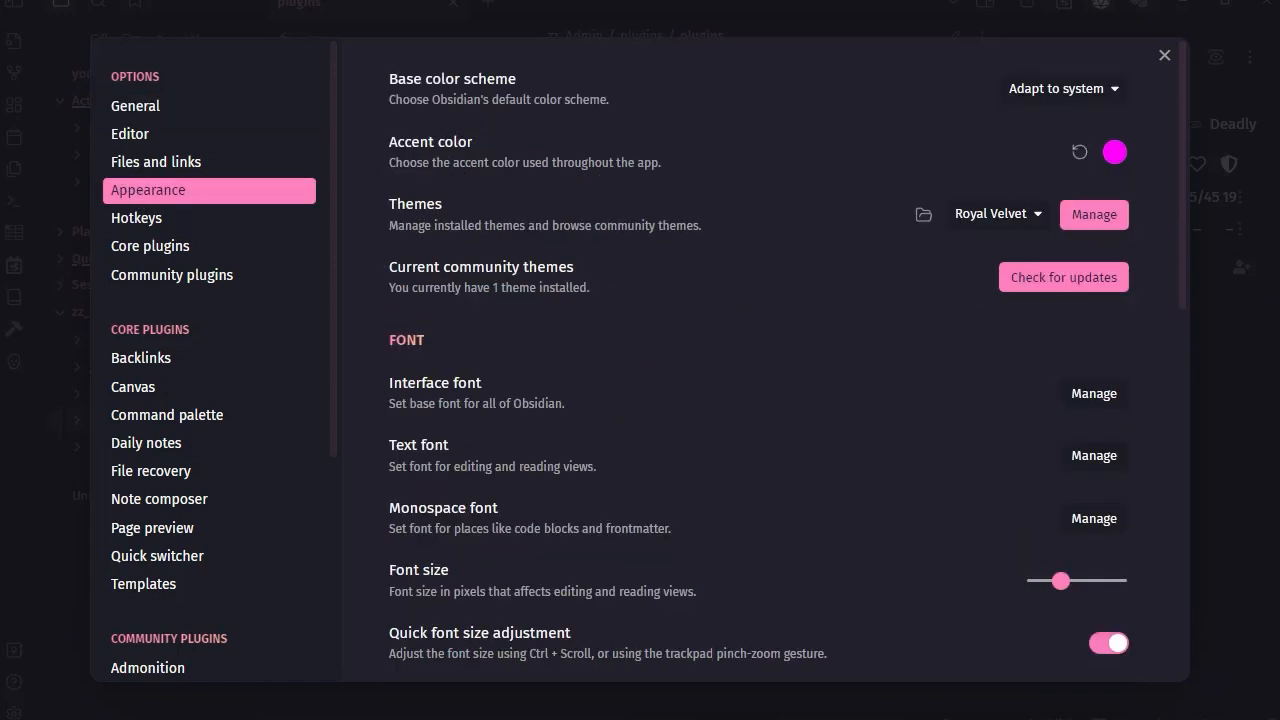
{"action": "left_click", "coordinate": [1050, 277]}
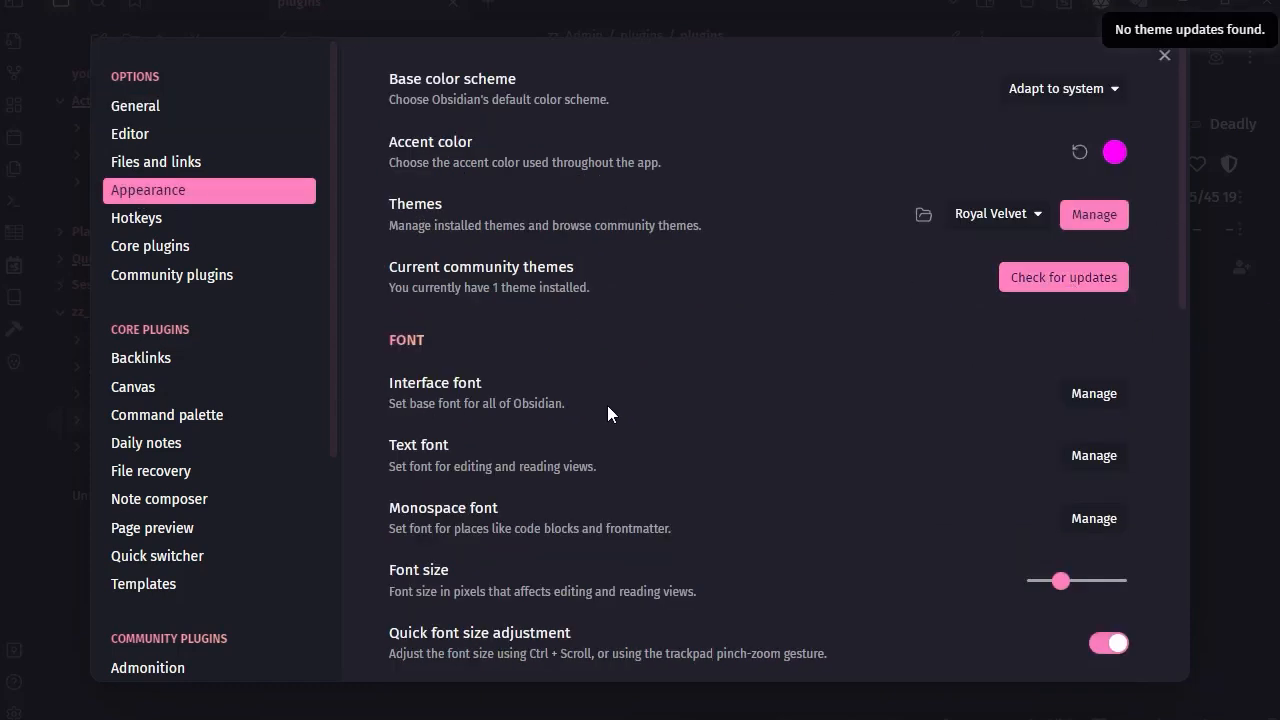
Check the installed community plugins for updates and update all of them
{"action": "left_click", "coordinate": [193, 277]}
{"action": "left_click", "coordinate": [1082, 229]}
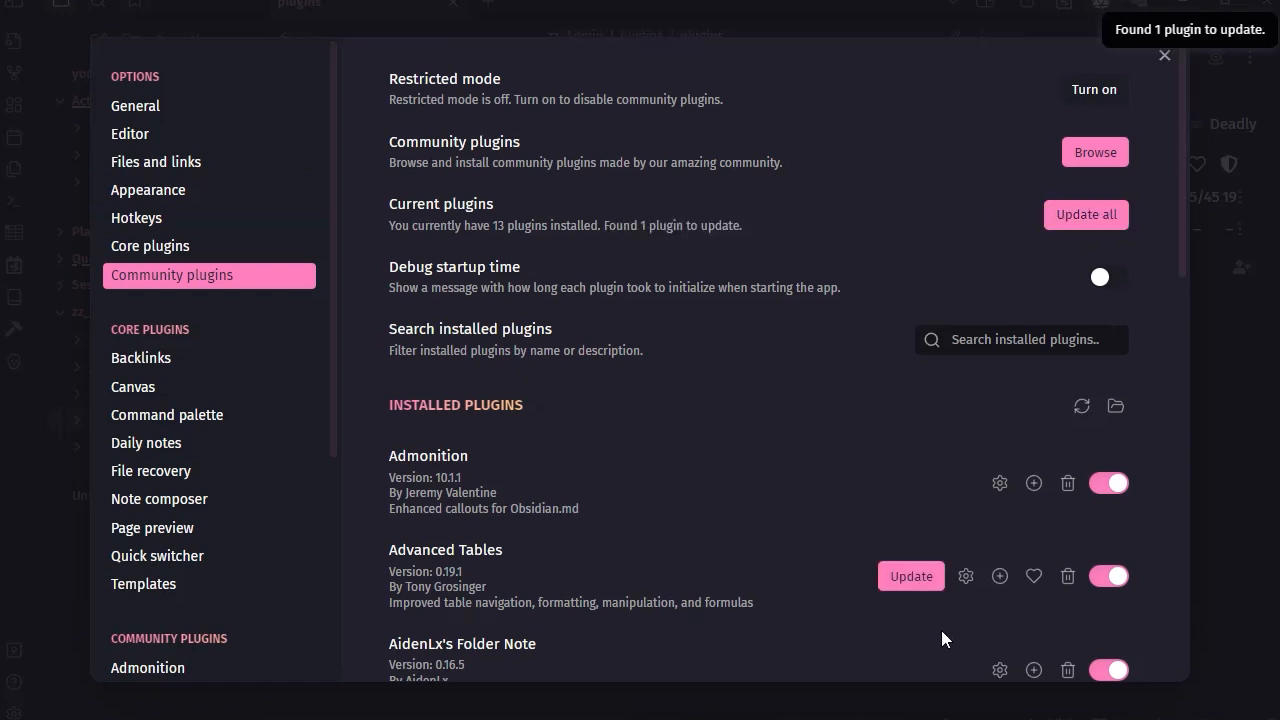
{"action": "left_click", "coordinate": [1086, 214]}
{"action": "scroll", "coordinate": [734, 527], "scroll_direction": "down", "scroll_amount": 4}
{"action": "scroll", "coordinate": [734, 519], "scroll_direction": "down", "scroll_amount": 6}
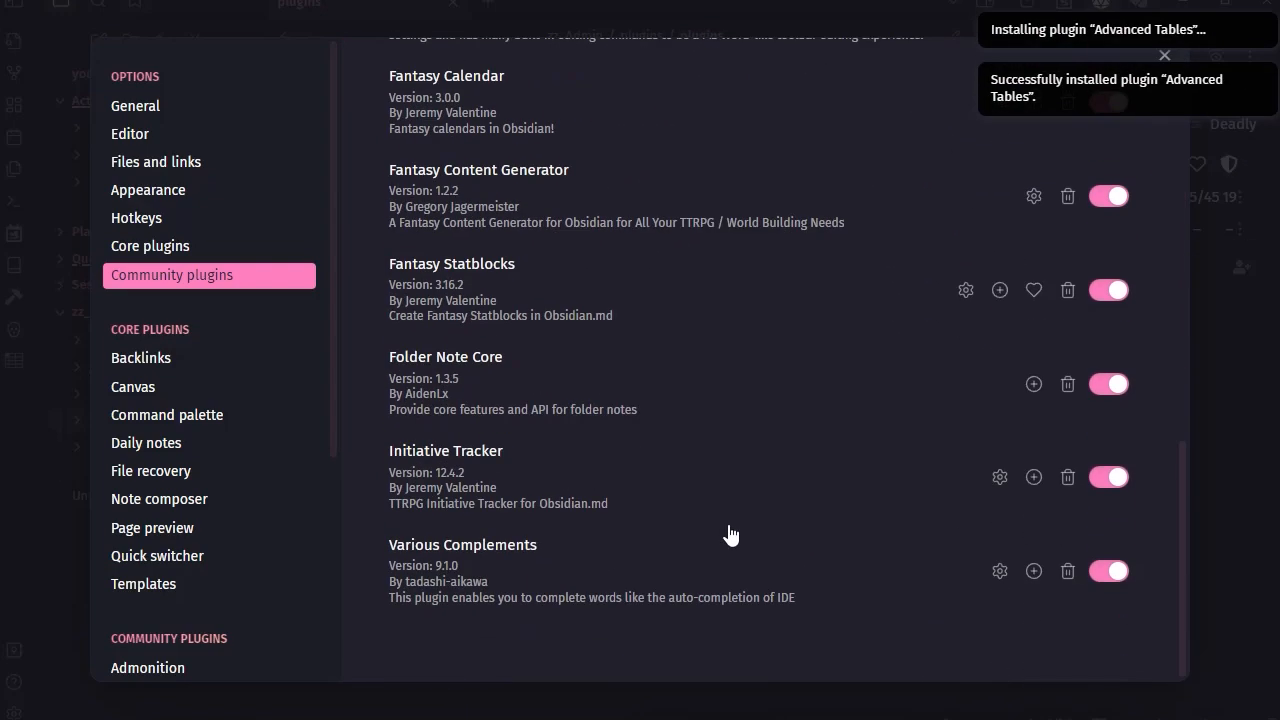
Disable the Fantasy Calendar plugin in the installed community plugins and enable it again
{"action": "scroll", "coordinate": [714, 552], "scroll_direction": "up", "scroll_amount": 10}
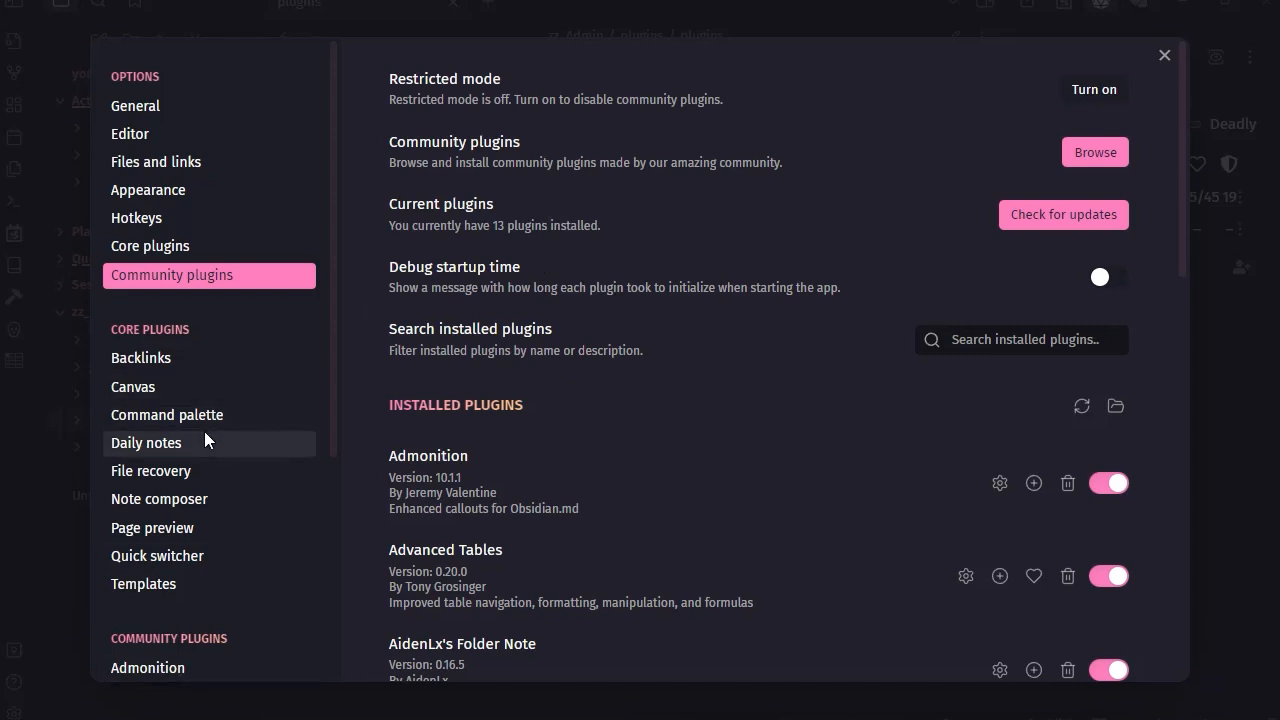
{"action": "scroll", "coordinate": [203, 432], "scroll_direction": "down", "scroll_amount": 3}
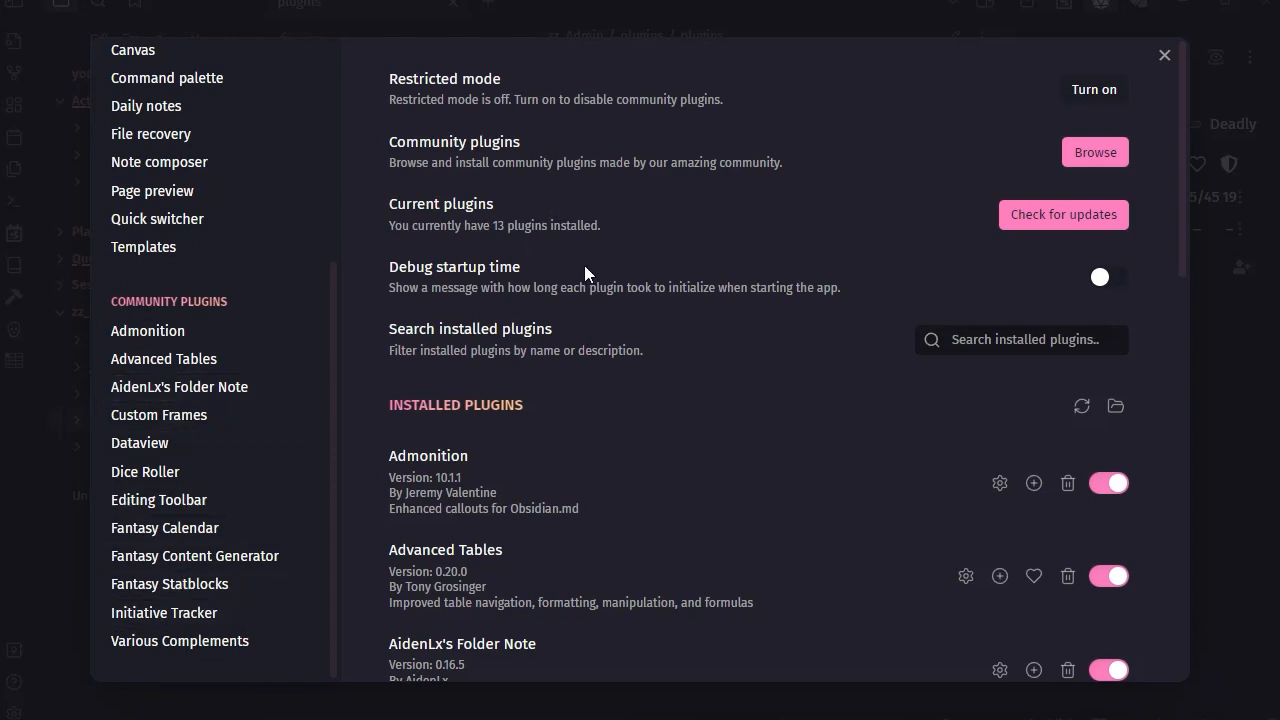
{"action": "scroll", "coordinate": [580, 264], "scroll_direction": "down", "scroll_amount": 8}
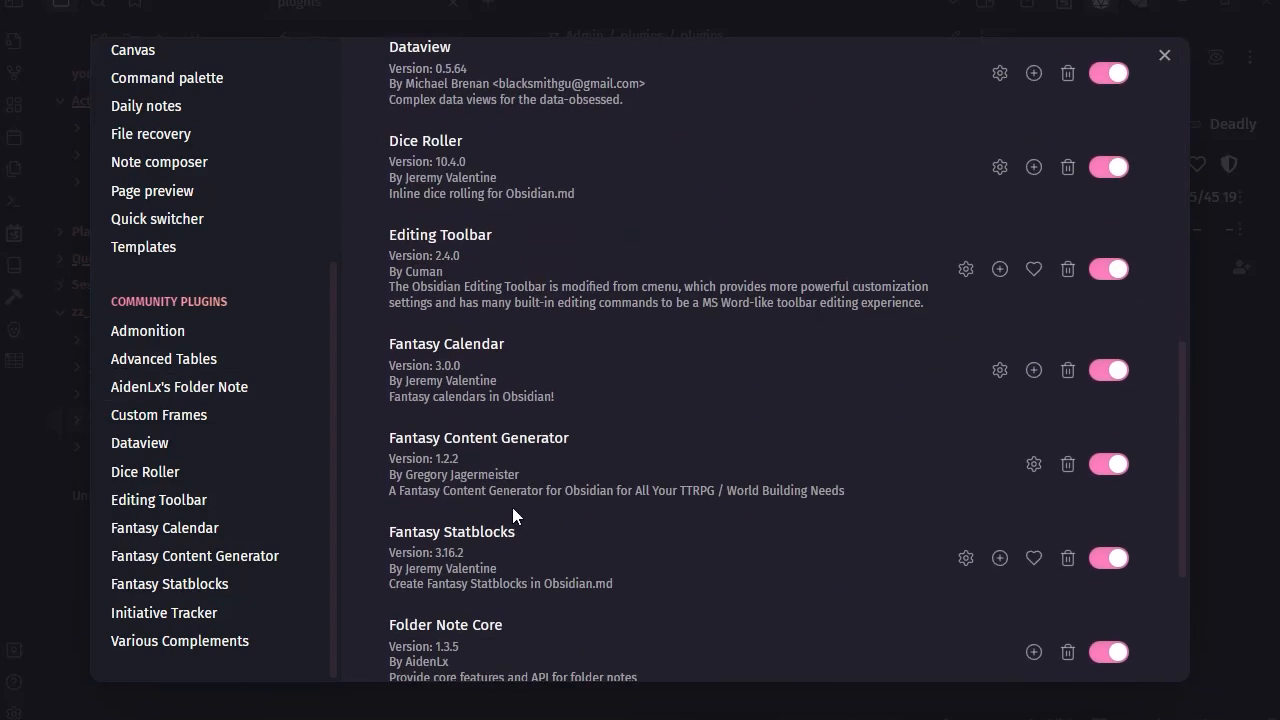
{"action": "left_click", "coordinate": [1112, 370]}
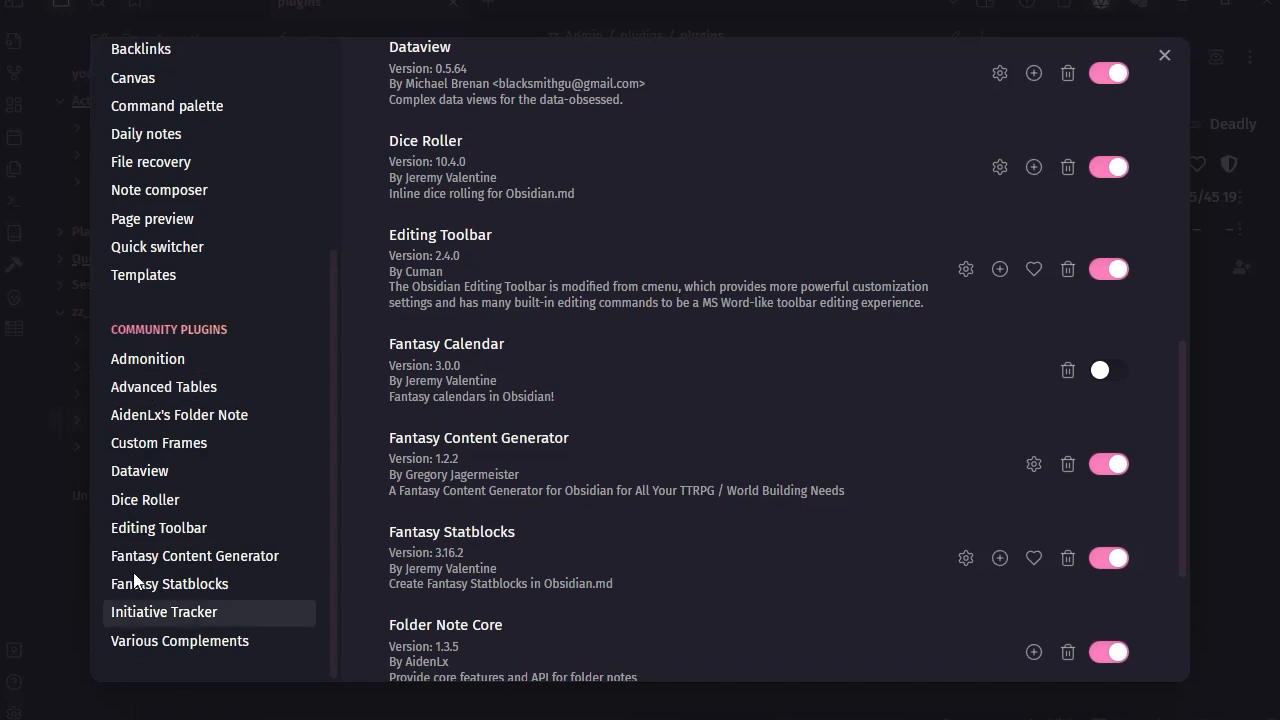
{"action": "left_click", "coordinate": [1108, 372]}
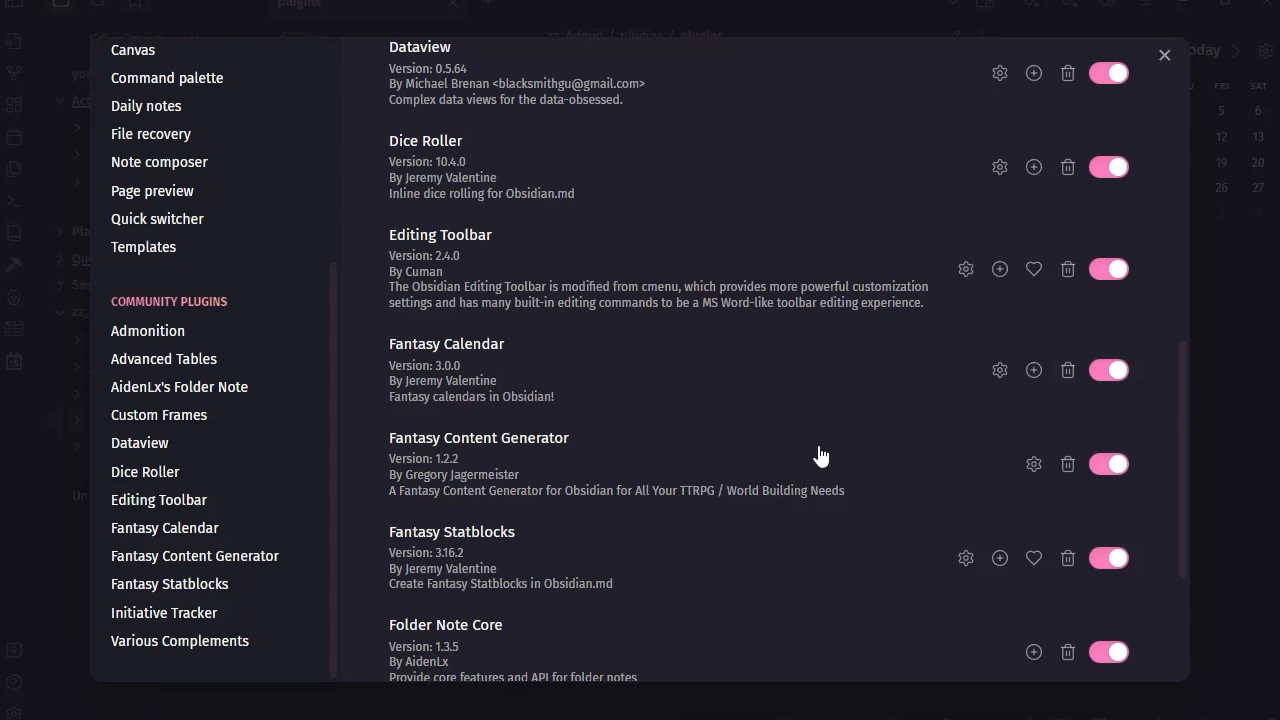
Browse the community plugins, search for "leaf" and open the Obsidian Leaflet plugin's page
{"action": "scroll", "coordinate": [815, 445], "scroll_direction": "up", "scroll_amount": 8}
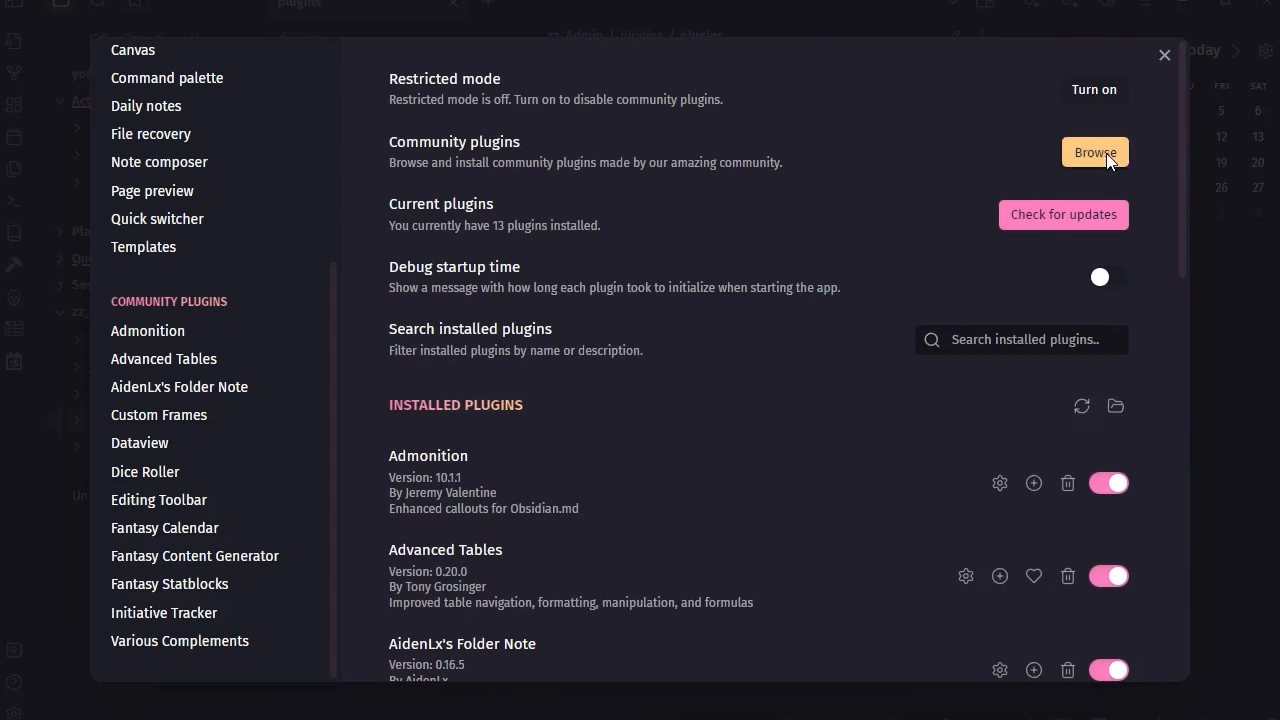
{"action": "left_click", "coordinate": [1096, 152]}
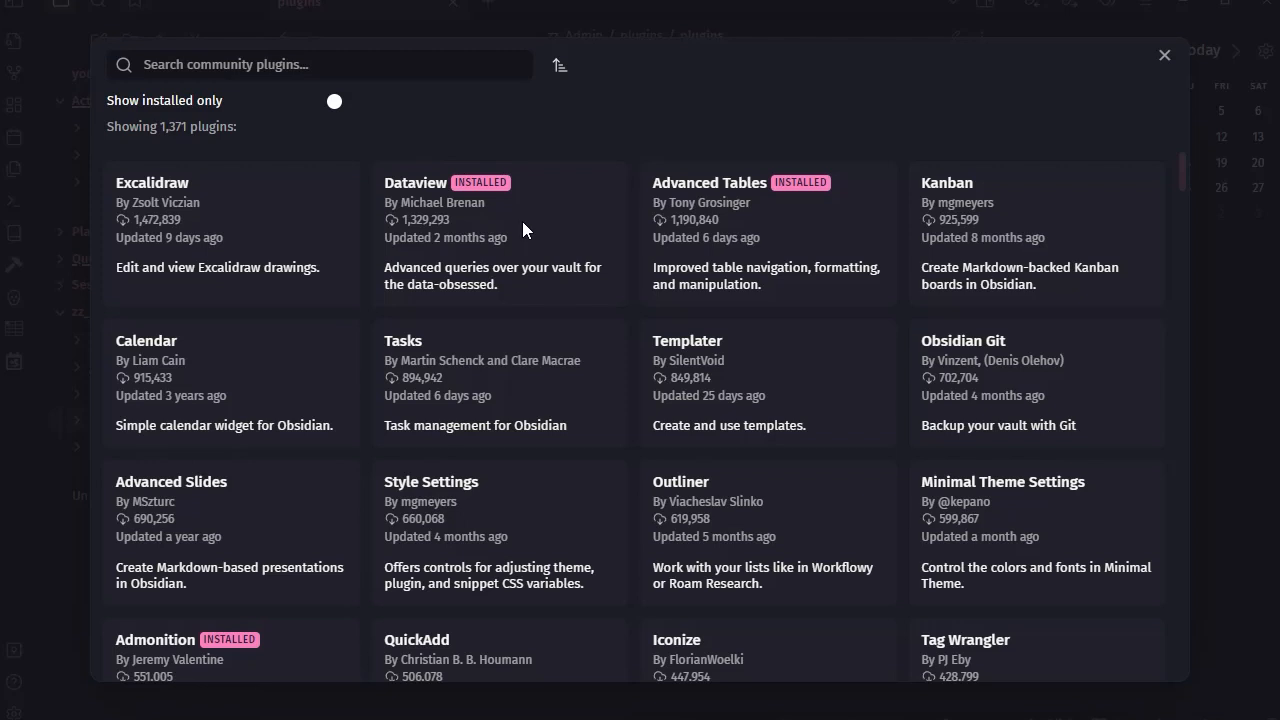
{"action": "left_click", "coordinate": [522, 229]}
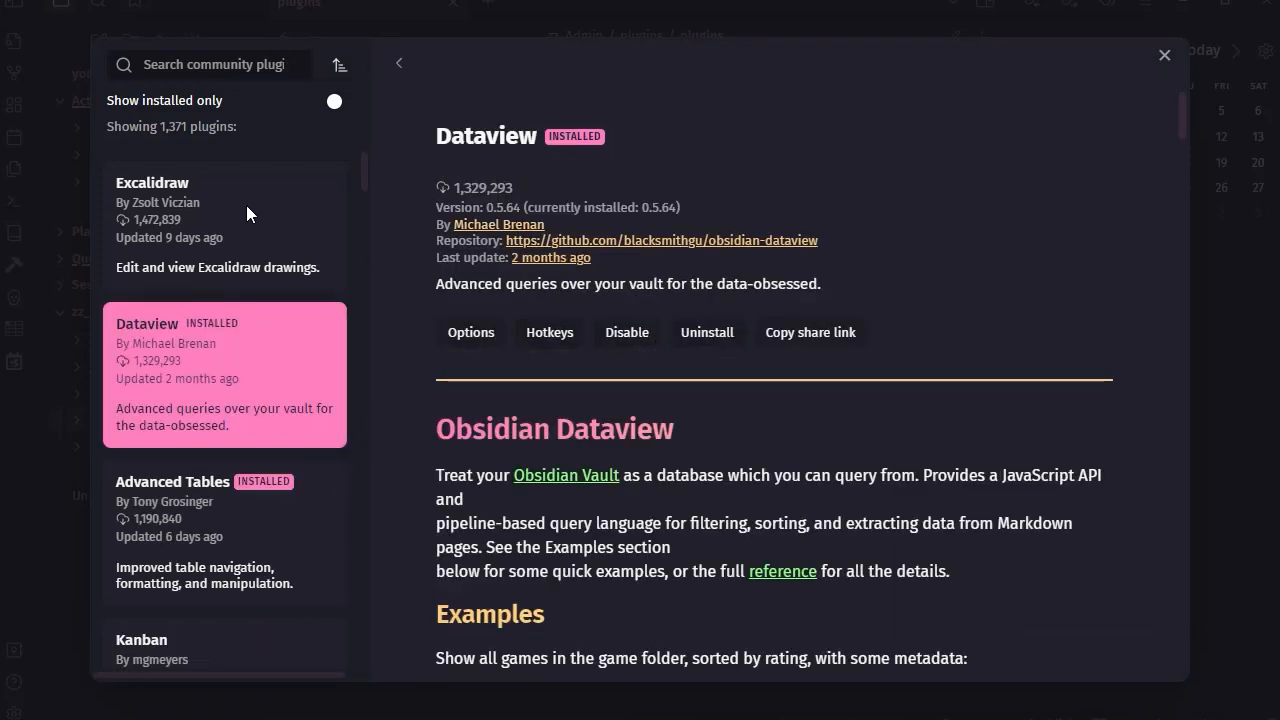
{"action": "left_click", "coordinate": [196, 68]}
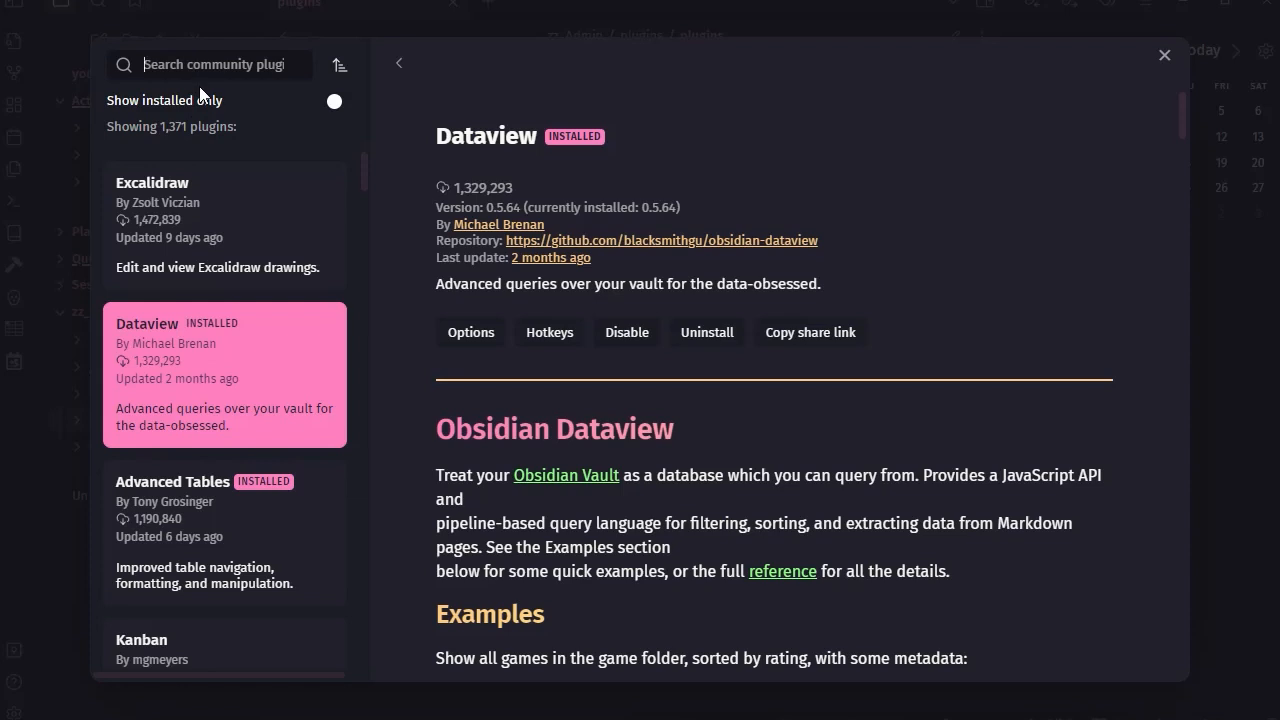
{"action": "type", "text": "leaf"}
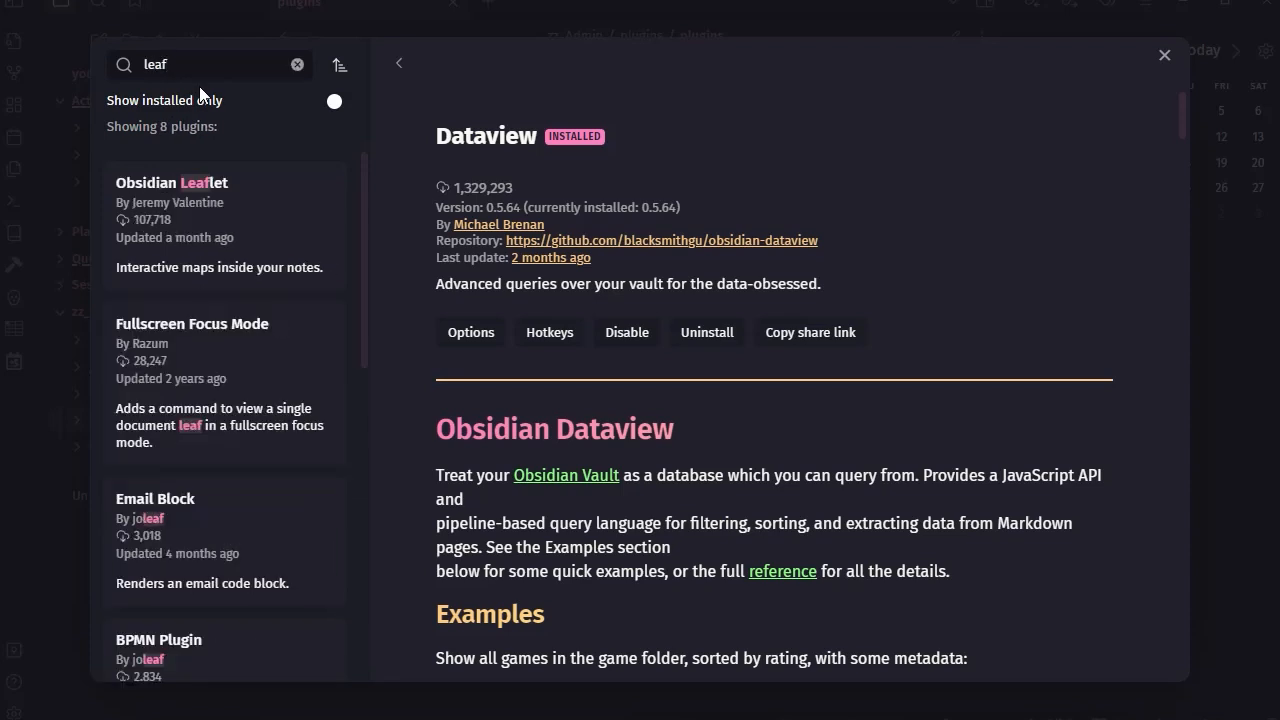
{"action": "left_click", "coordinate": [251, 209]}
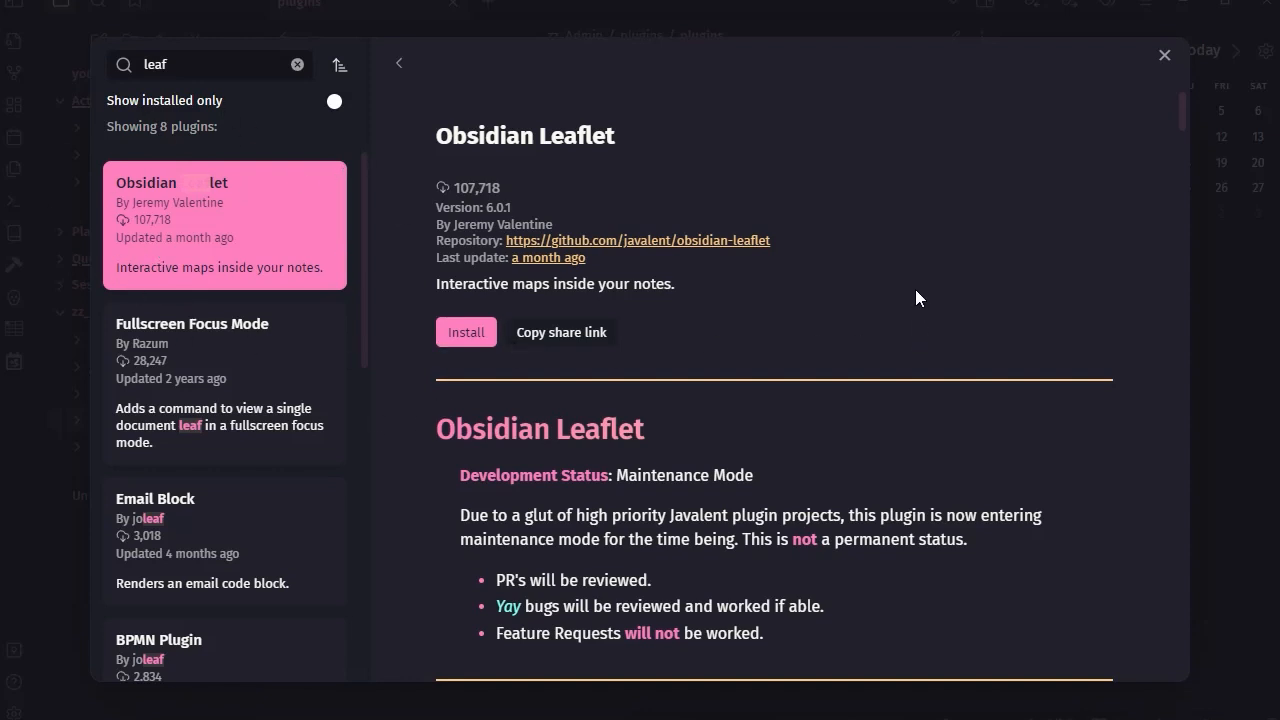
Examine the Obsidian Leaflet documentation, from the development status through the options table to the YAML syntax section
{"action": "scroll", "coordinate": [707, 357], "scroll_direction": "down", "scroll_amount": 4}
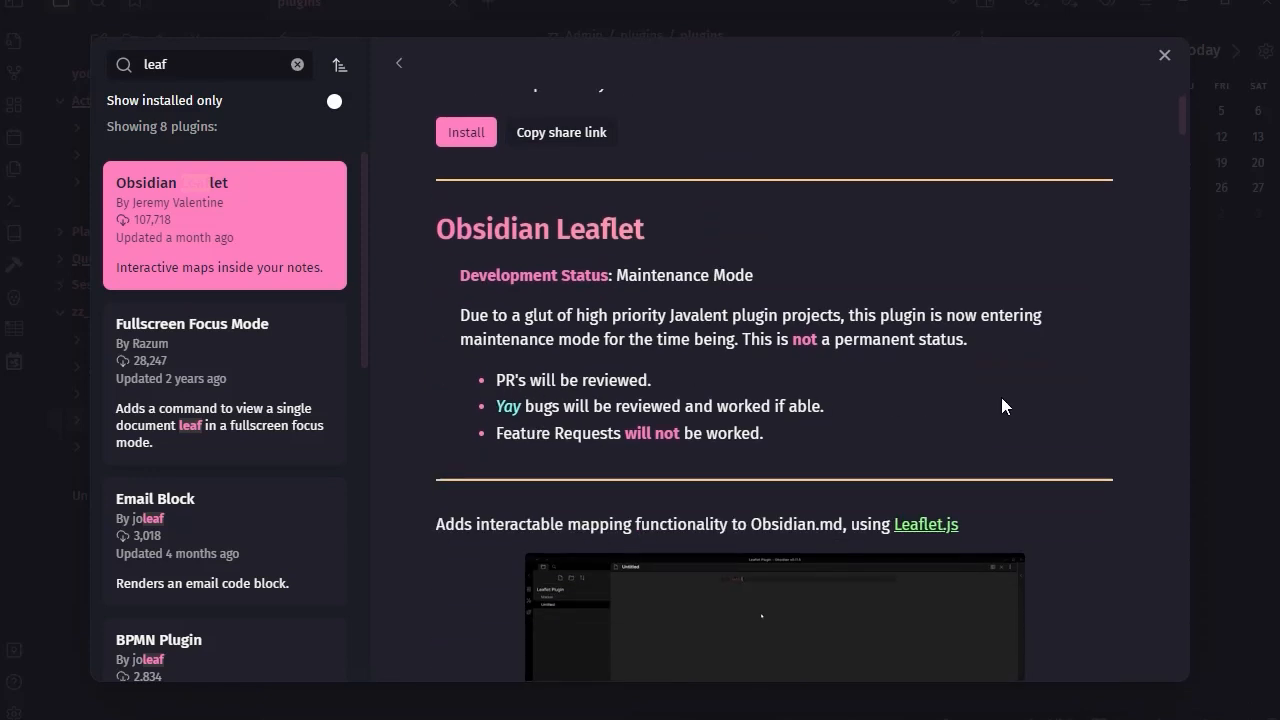
{"action": "scroll", "coordinate": [1081, 398], "scroll_direction": "down", "scroll_amount": 6}
{"action": "scroll", "coordinate": [1081, 398], "scroll_direction": "down", "scroll_amount": 6}
{"action": "scroll", "coordinate": [1092, 404], "scroll_direction": "down", "scroll_amount": 14}
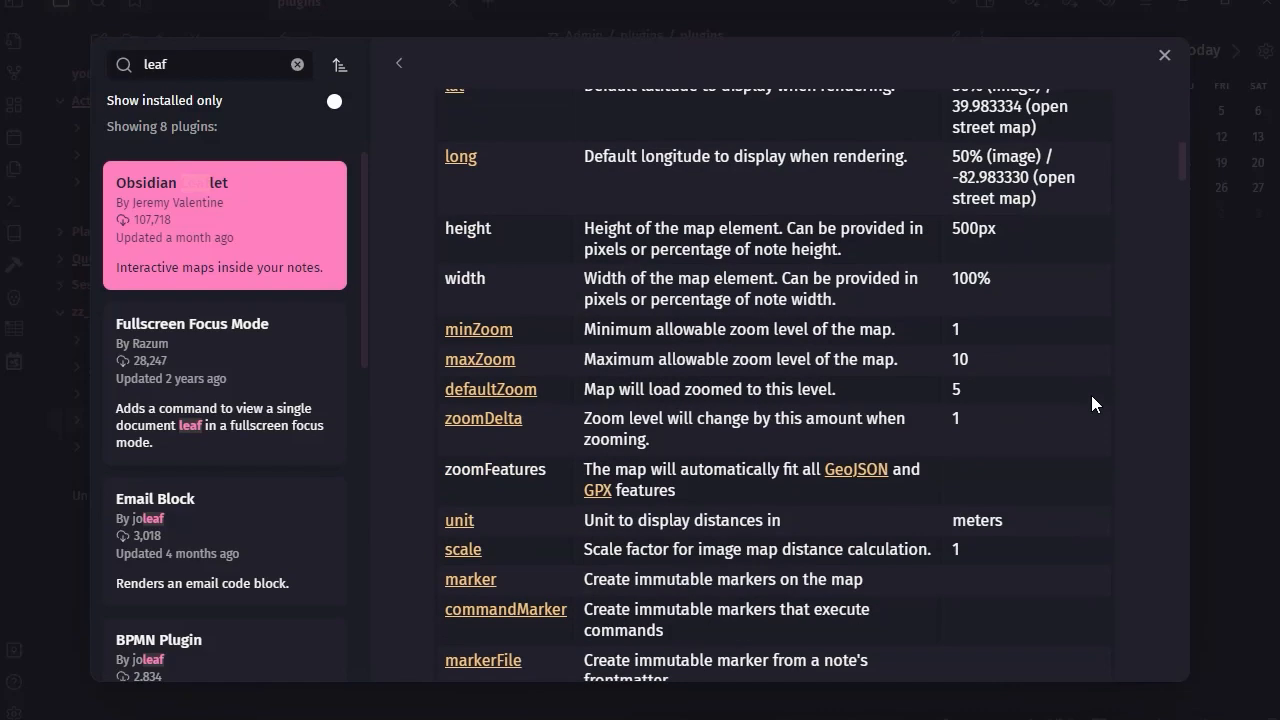
{"action": "scroll", "coordinate": [1092, 404], "scroll_direction": "down", "scroll_amount": 3}
{"action": "scroll", "coordinate": [1092, 398], "scroll_direction": "down", "scroll_amount": 3}
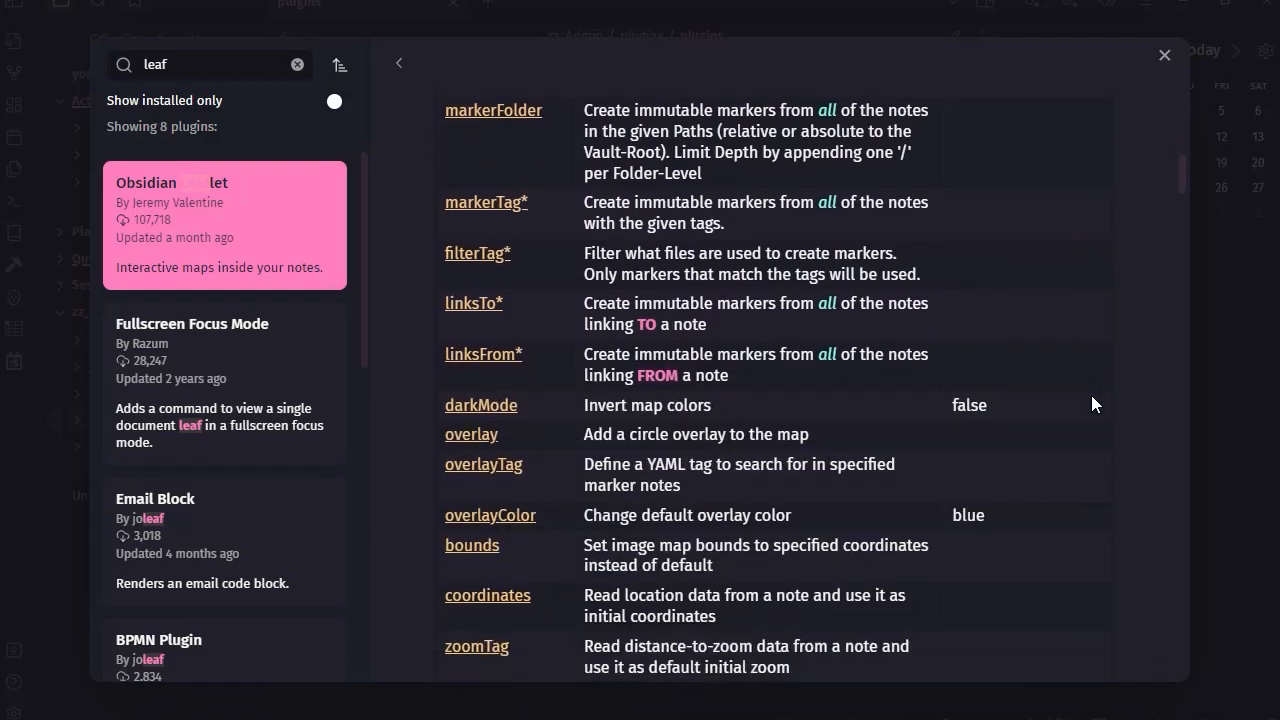
{"action": "scroll", "coordinate": [1092, 398], "scroll_direction": "down", "scroll_amount": 4}
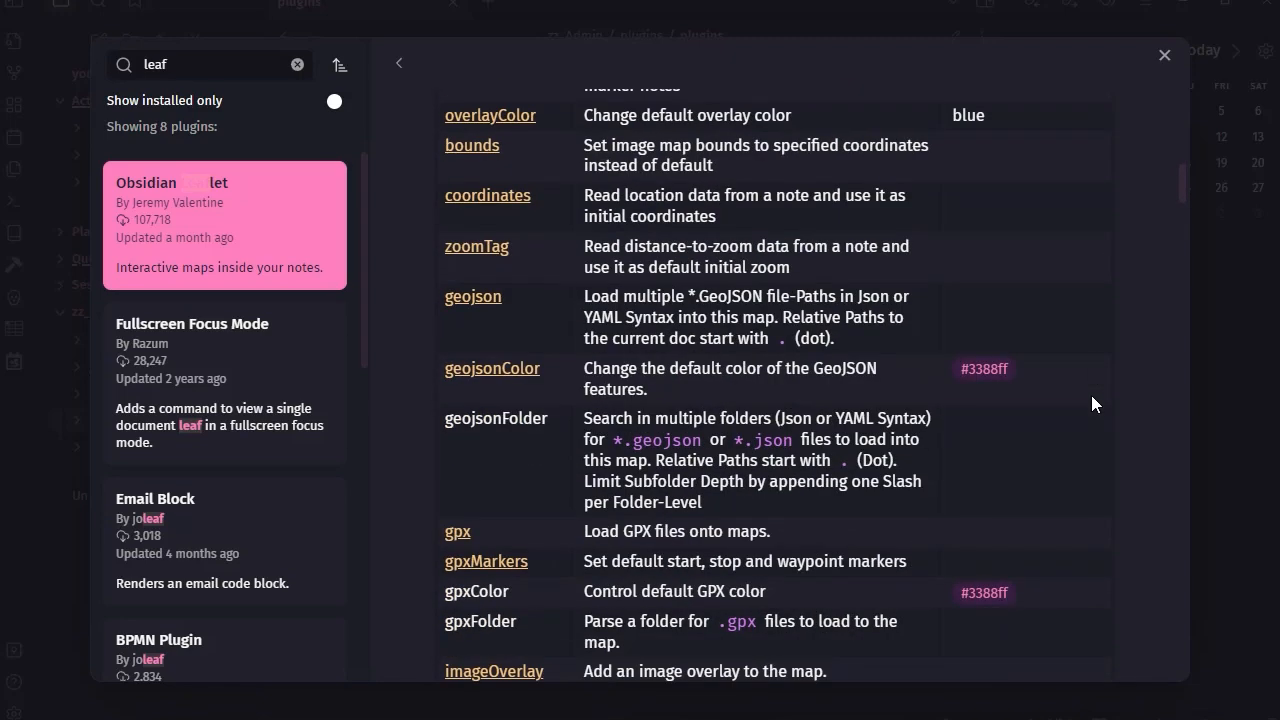
{"action": "scroll", "coordinate": [1123, 396], "scroll_direction": "down", "scroll_amount": 8}
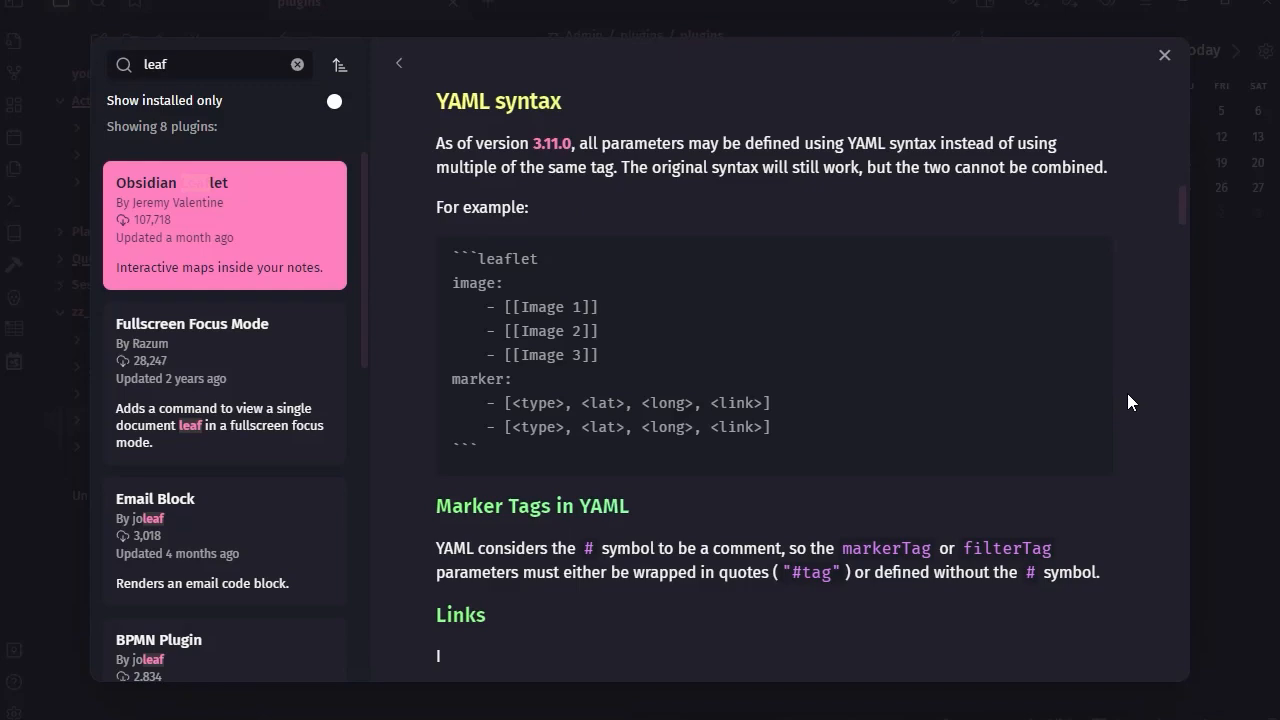
Install the Obsidian Leaflet plugin and enable it
{"action": "scroll", "coordinate": [1130, 390], "scroll_direction": "up", "scroll_amount": 15}
{"action": "scroll", "coordinate": [1135, 393], "scroll_direction": "up", "scroll_amount": 10}
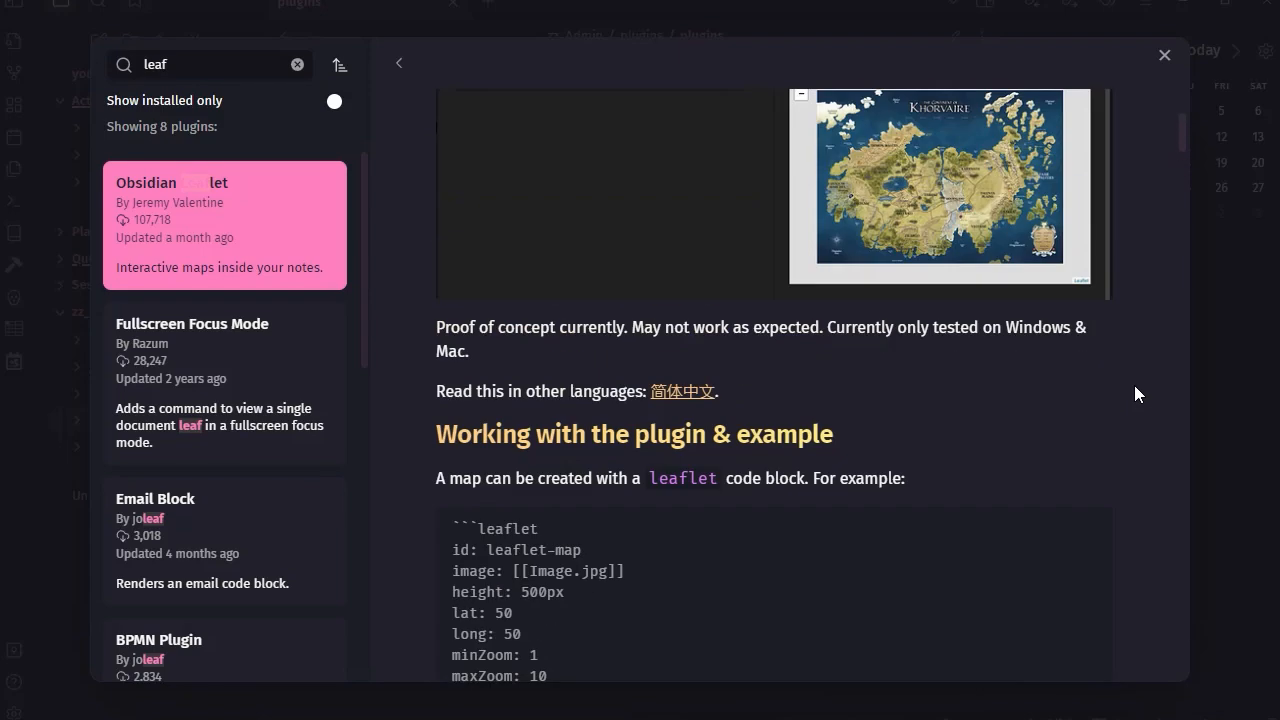
{"action": "scroll", "coordinate": [817, 102], "scroll_direction": "up", "scroll_amount": 5}
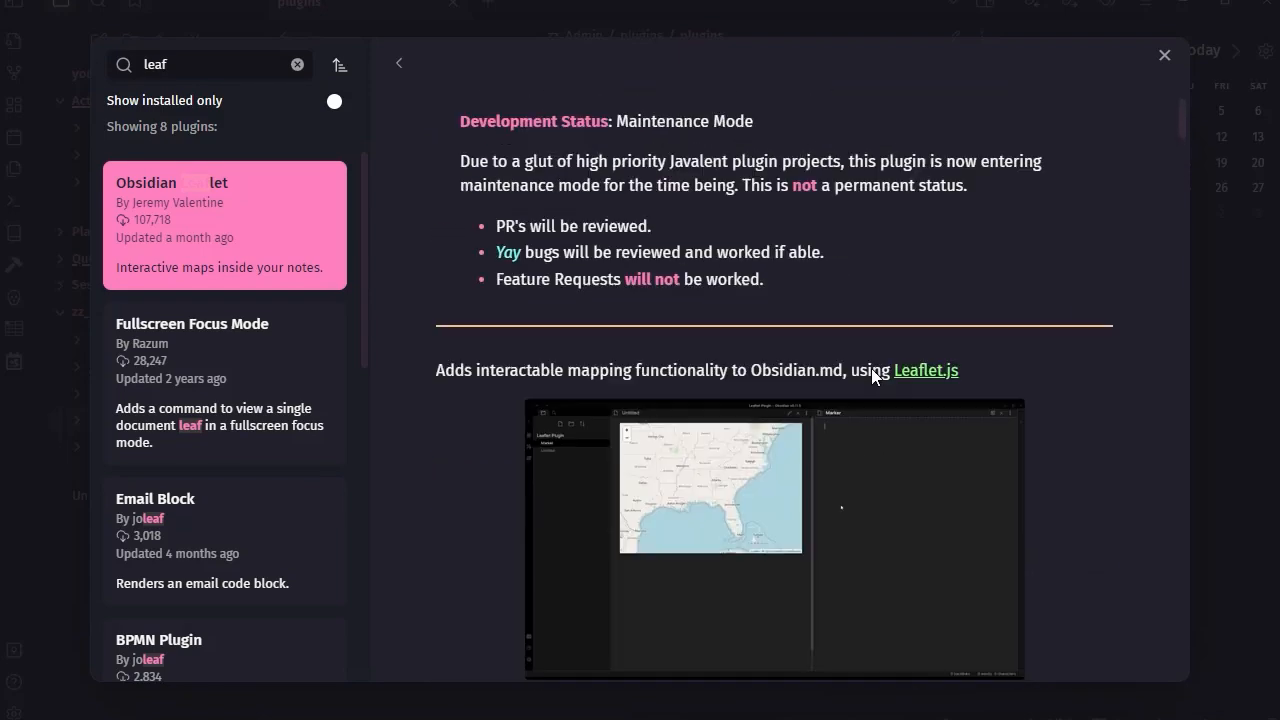
{"action": "left_click", "coordinate": [468, 243]}
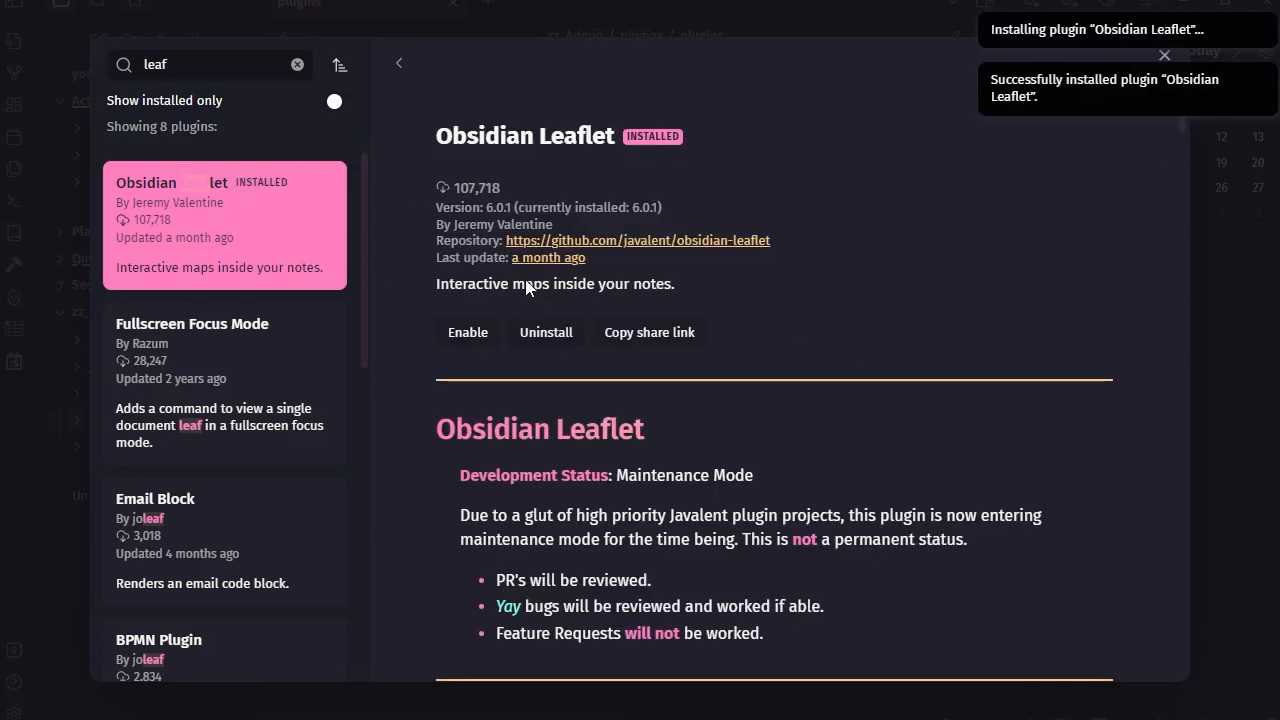
{"action": "left_click", "coordinate": [467, 338]}
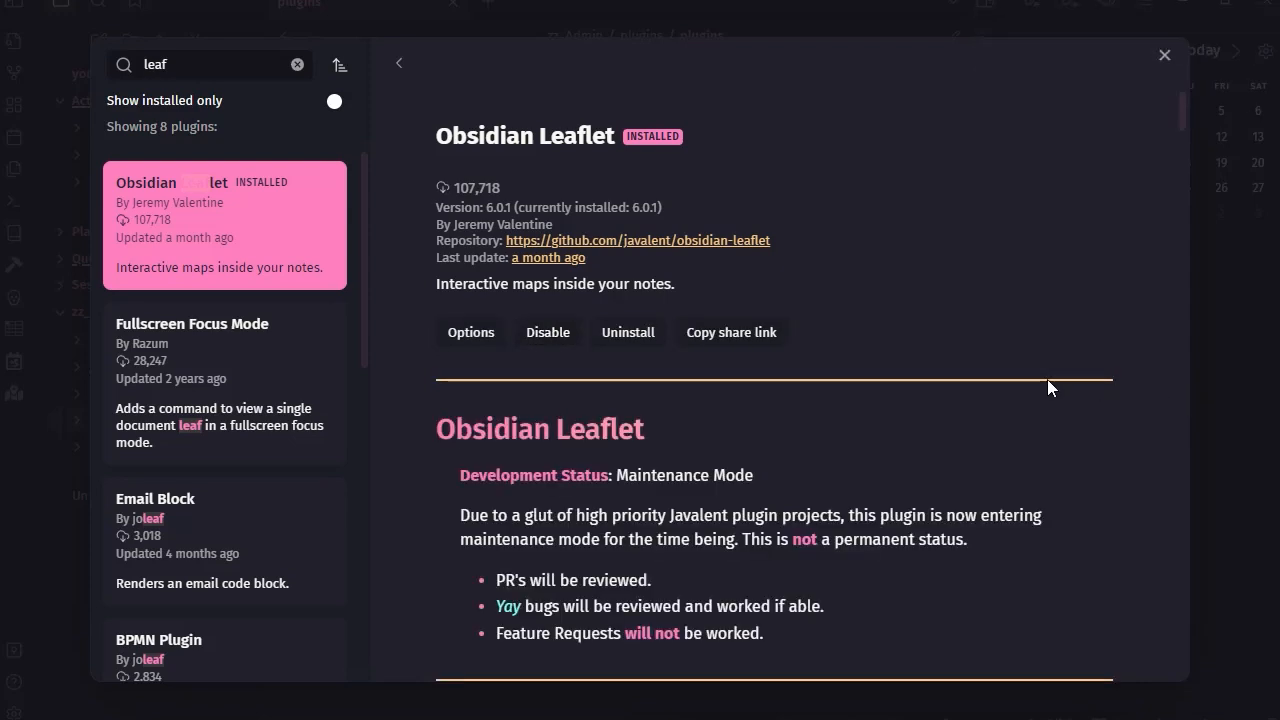
Review the Leaflet demo maps and highlight the opening line, image parameter and id value in the example code block
{"action": "scroll", "coordinate": [1047, 379], "scroll_direction": "down", "scroll_amount": 6}
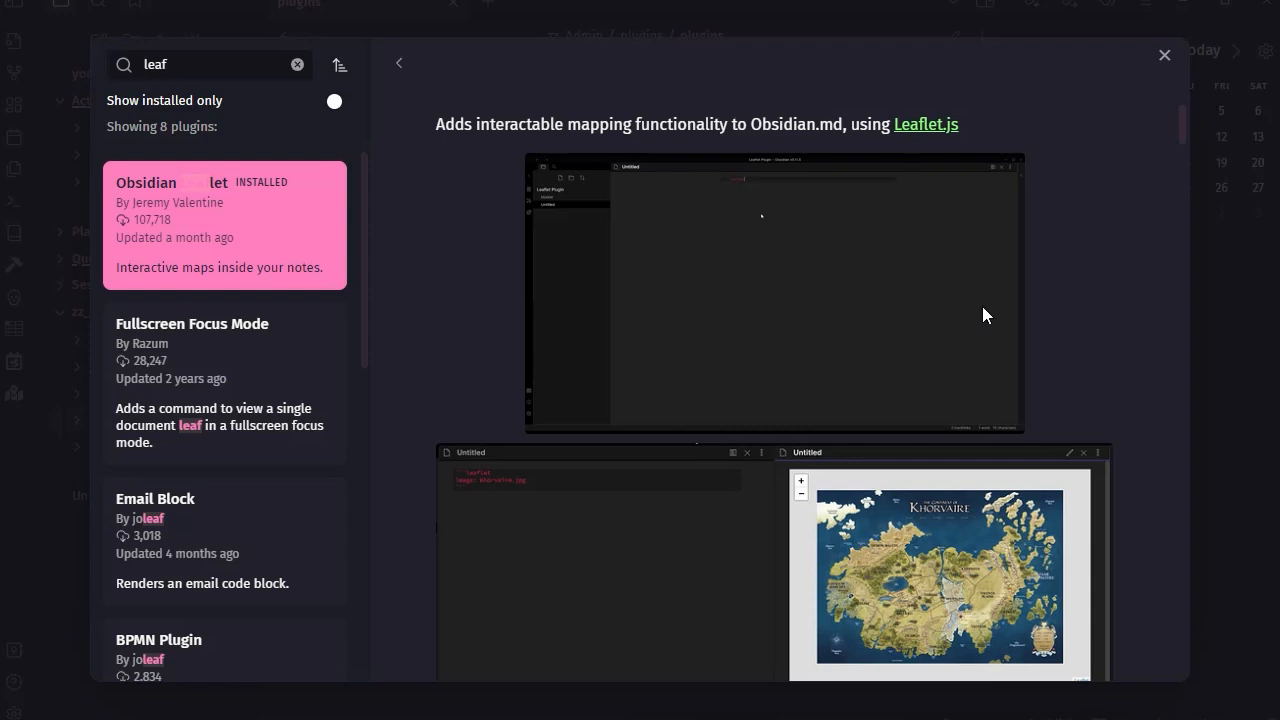
{"action": "scroll", "coordinate": [1128, 386], "scroll_direction": "down", "scroll_amount": 2}
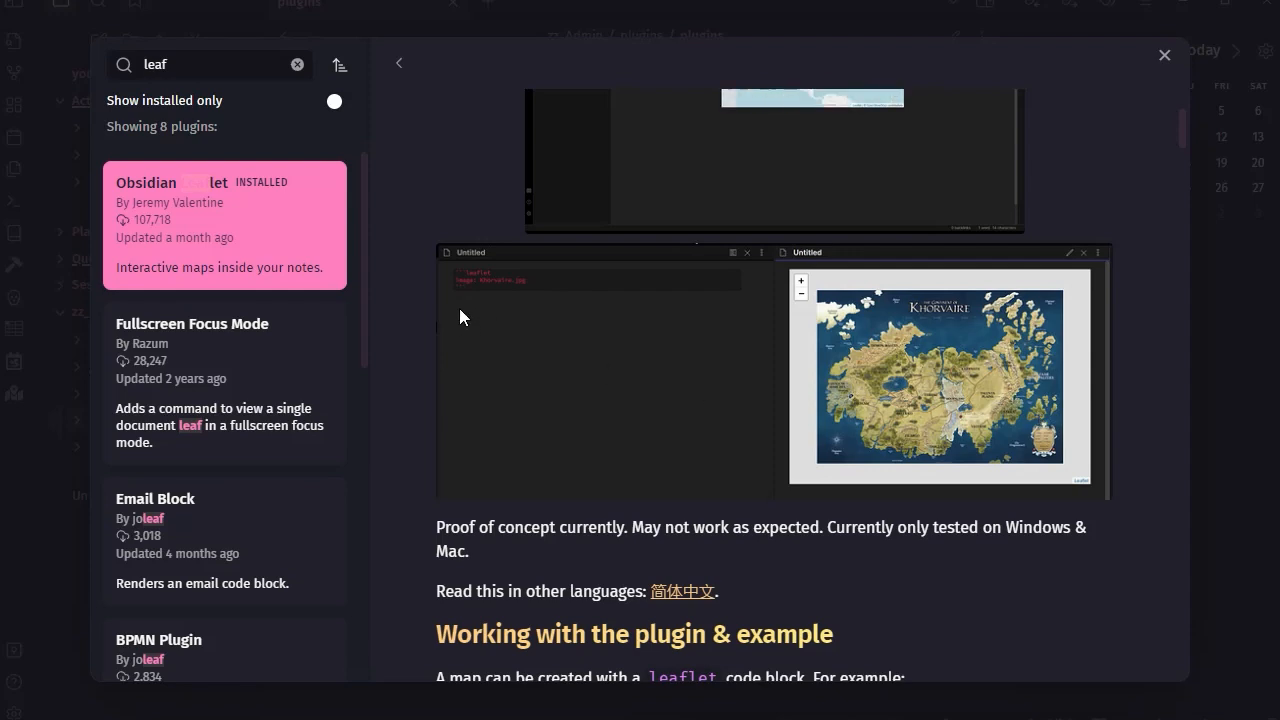
{"action": "scroll", "coordinate": [1116, 424], "scroll_direction": "down", "scroll_amount": 1}
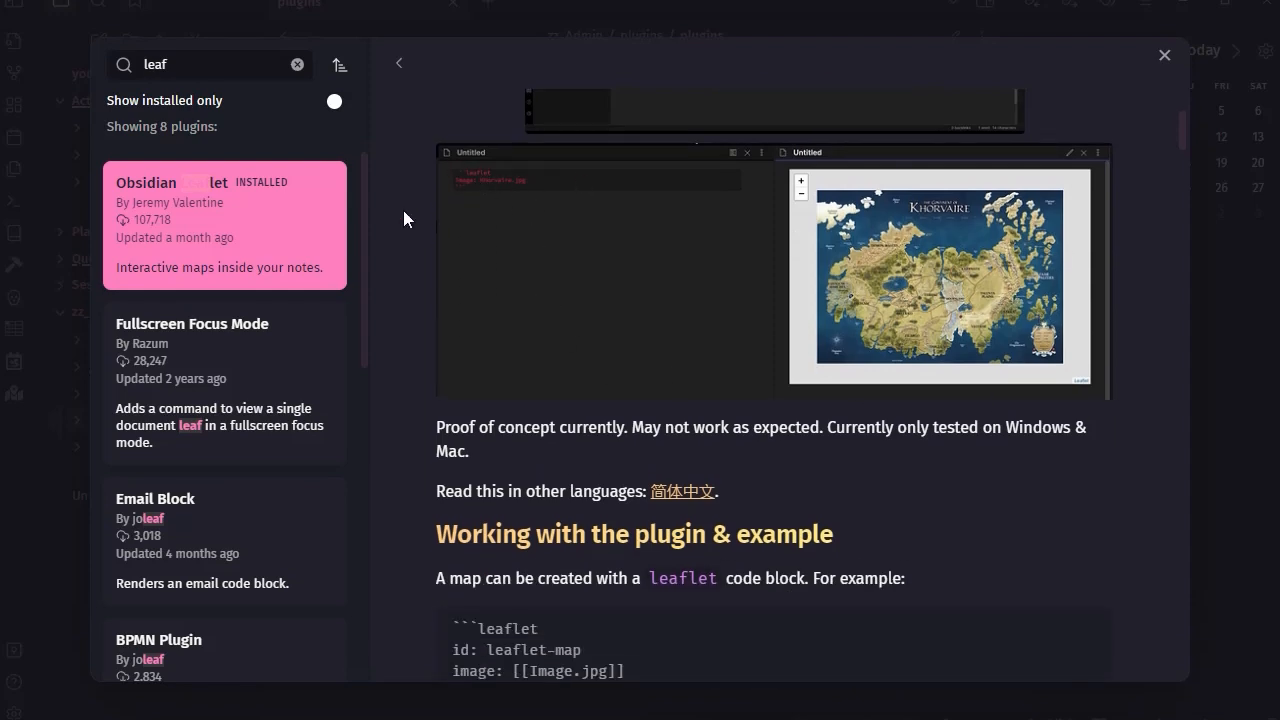
{"action": "scroll", "coordinate": [884, 520], "scroll_direction": "down", "scroll_amount": 2}
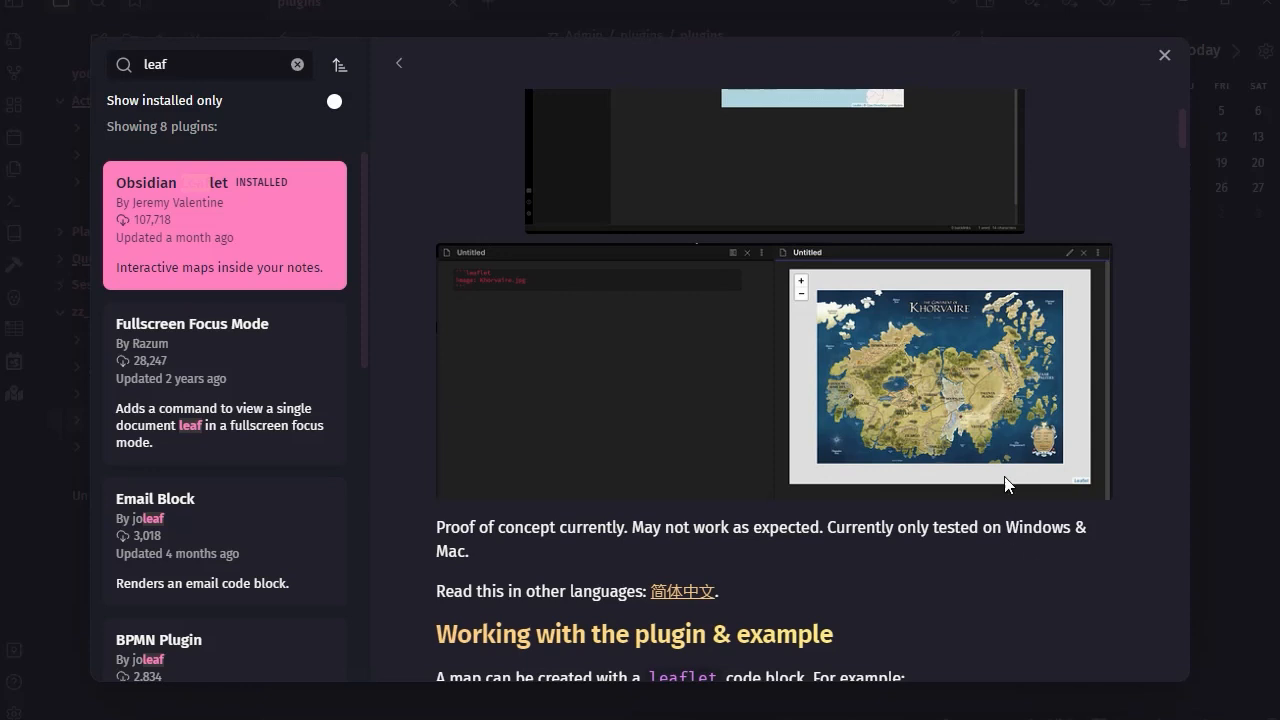
{"action": "scroll", "coordinate": [1087, 477], "scroll_direction": "down", "scroll_amount": 5}
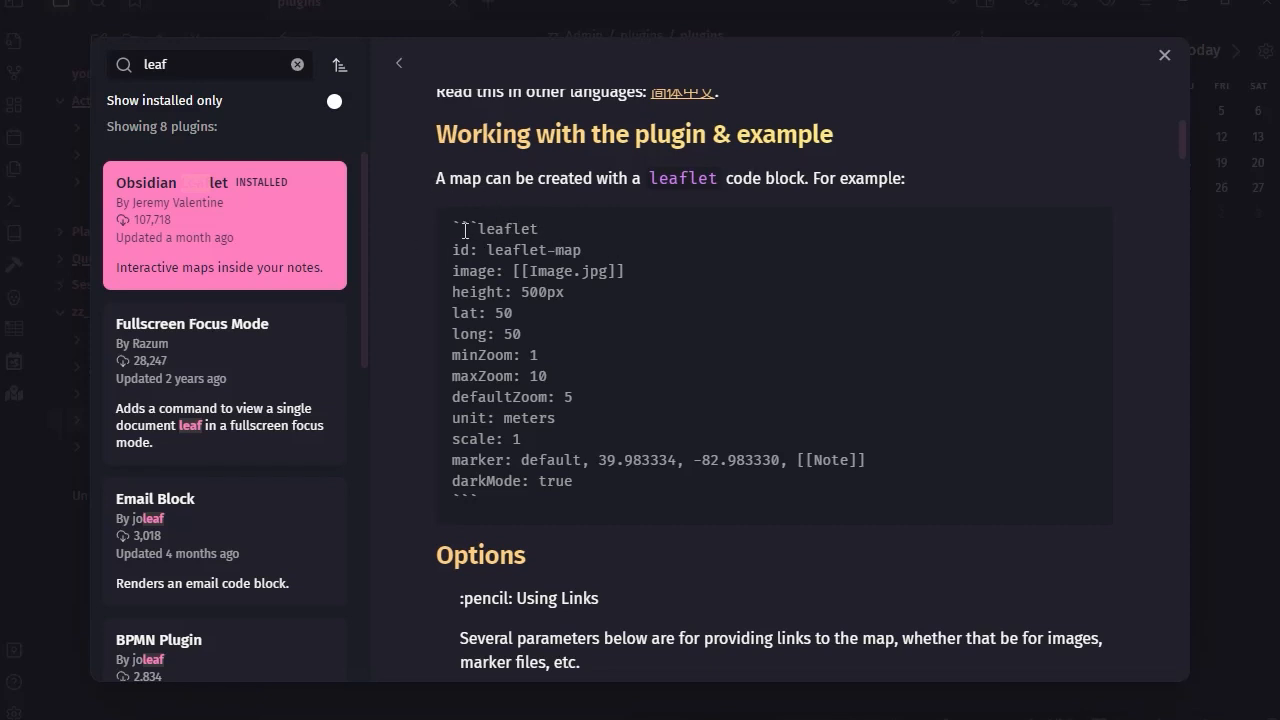
{"action": "left_click_drag", "start_coordinate": [549, 227], "coordinate": [457, 227]}
{"action": "left_click_drag", "start_coordinate": [456, 271], "coordinate": [662, 275]}
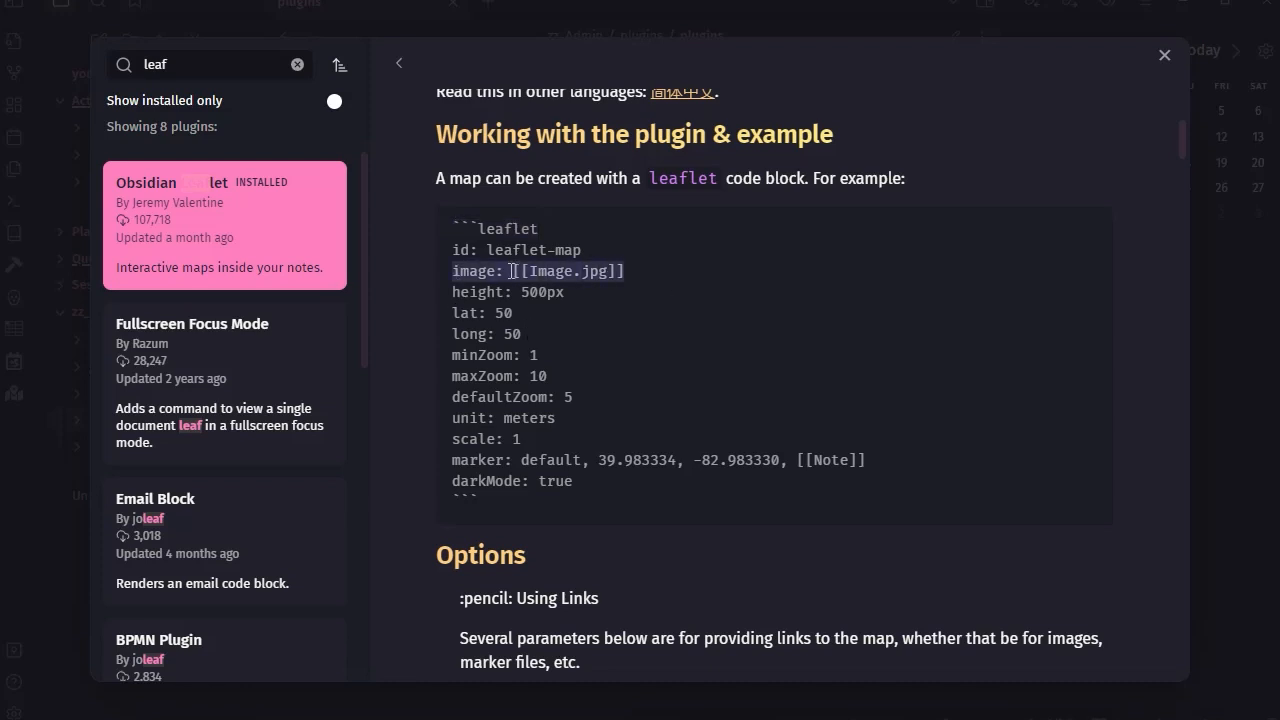
{"action": "left_click_drag", "start_coordinate": [513, 271], "coordinate": [636, 269]}
{"action": "left_click", "coordinate": [484, 250]}
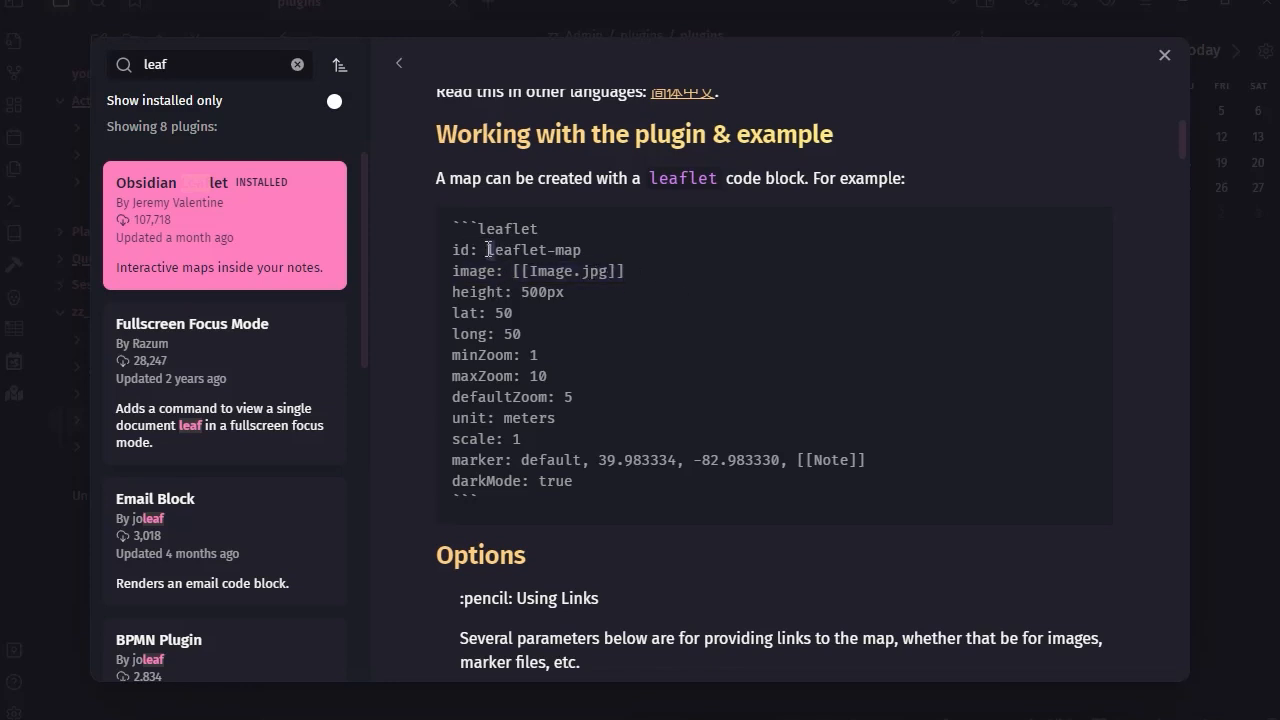
{"action": "left_click_drag", "start_coordinate": [485, 250], "coordinate": [589, 251]}
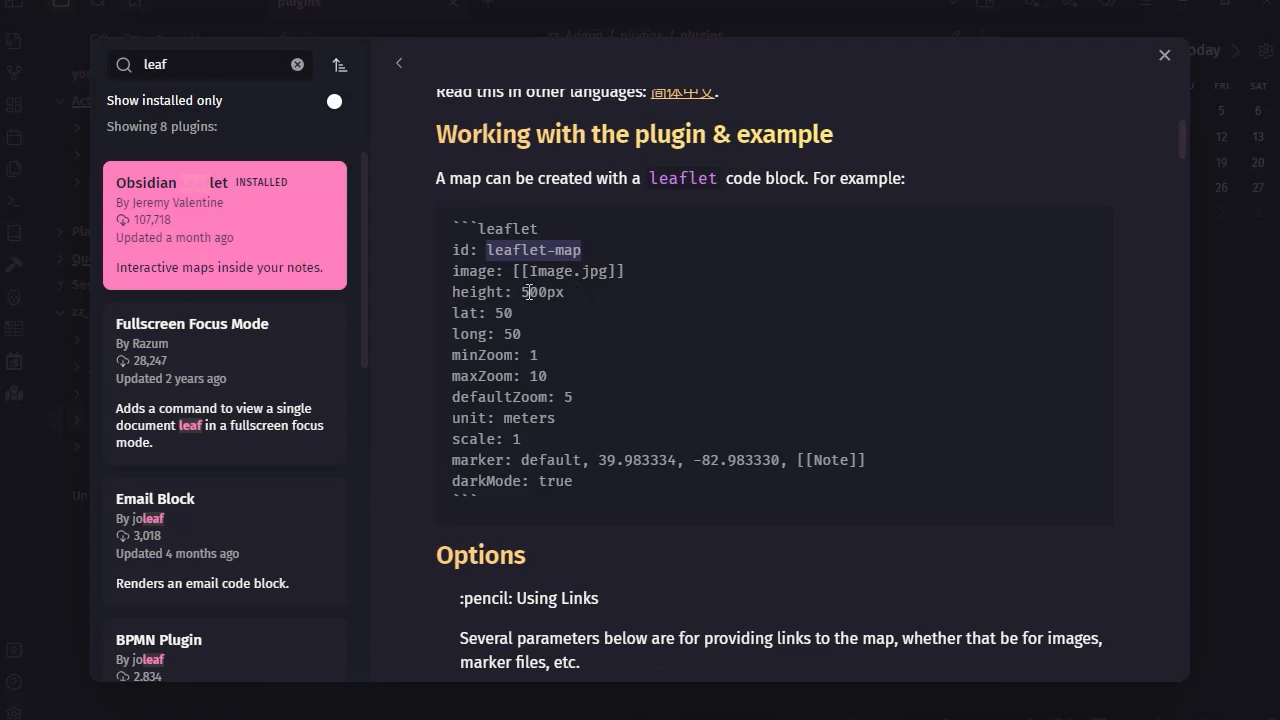
Highlight the height value and the lat, long, unit, marker and scale parameters in the example leaflet code block
{"action": "left_click_drag", "start_coordinate": [521, 293], "coordinate": [580, 296]}
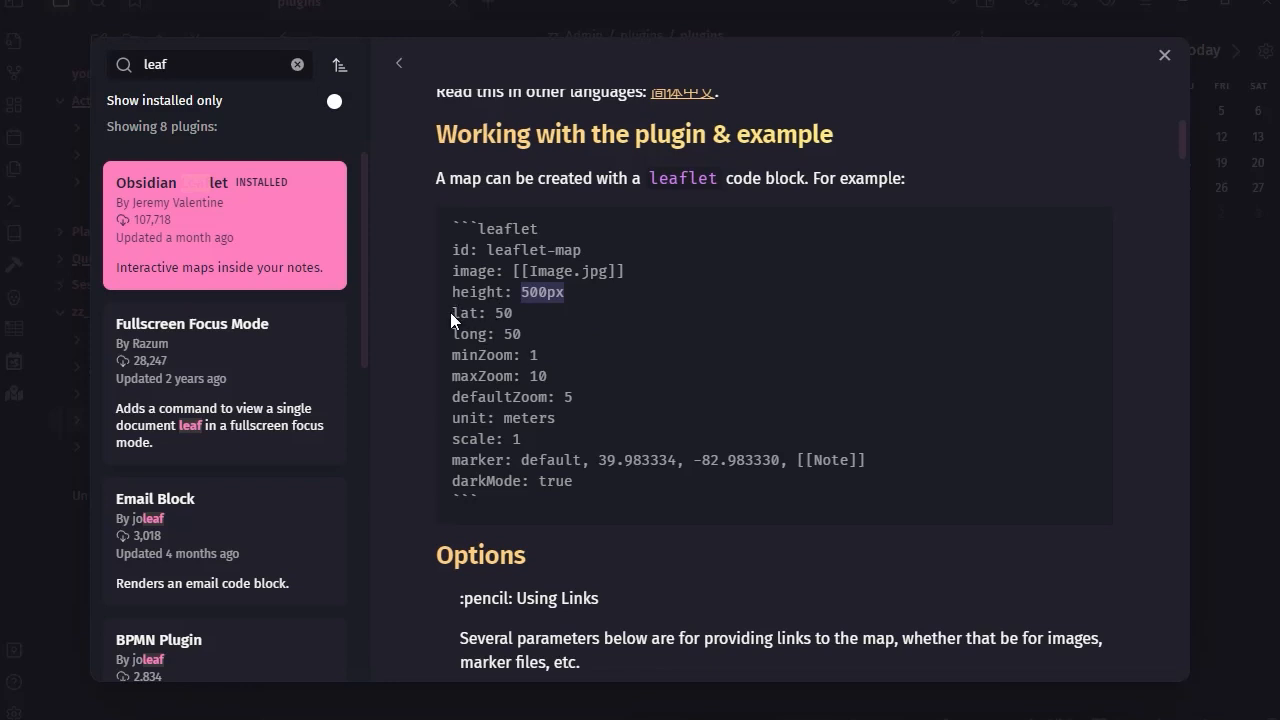
{"action": "left_click_drag", "start_coordinate": [451, 313], "coordinate": [538, 344]}
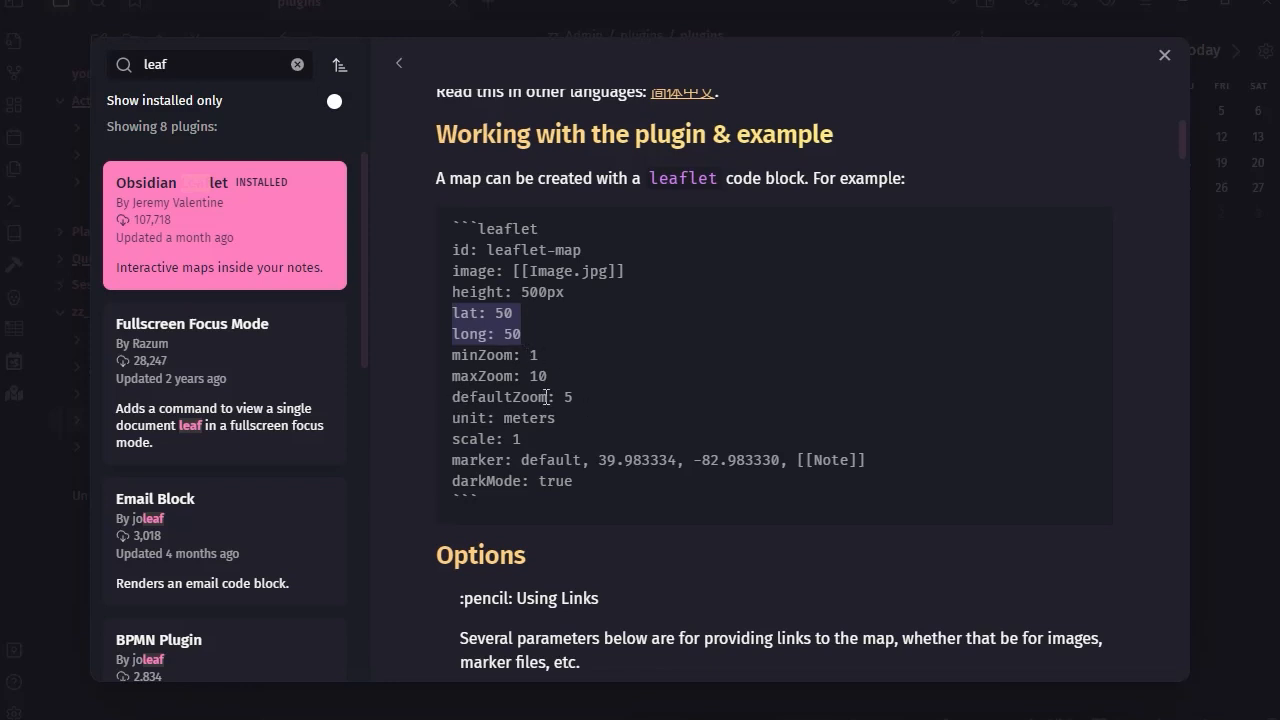
{"action": "left_click_drag", "start_coordinate": [455, 418], "coordinate": [549, 420]}
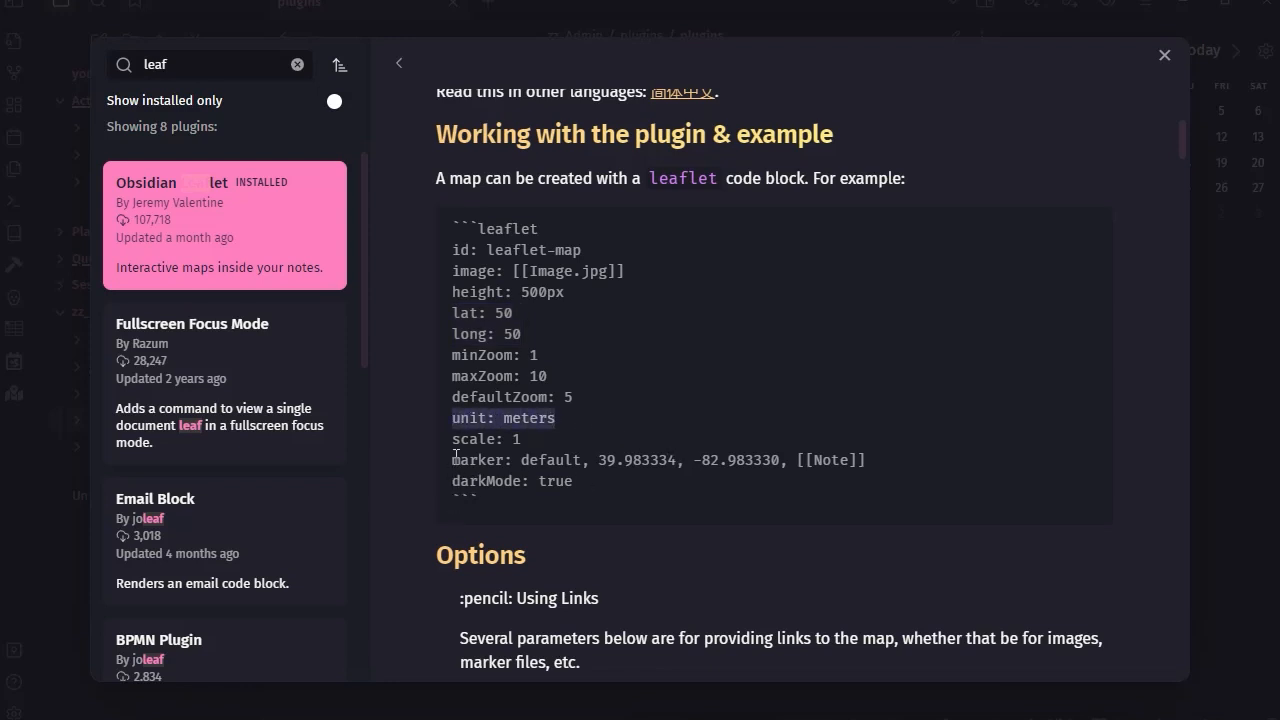
{"action": "left_click_drag", "start_coordinate": [450, 460], "coordinate": [891, 467]}
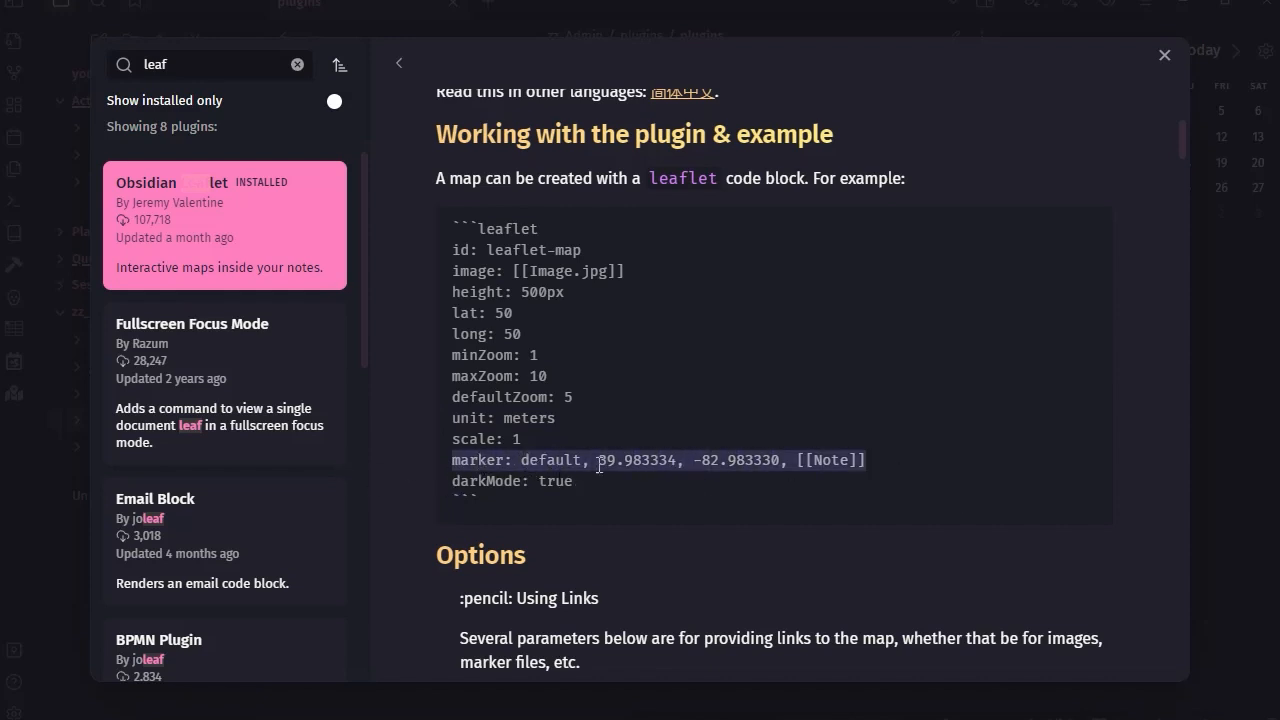
{"action": "scroll", "coordinate": [940, 435], "scroll_direction": "down", "scroll_amount": 2}
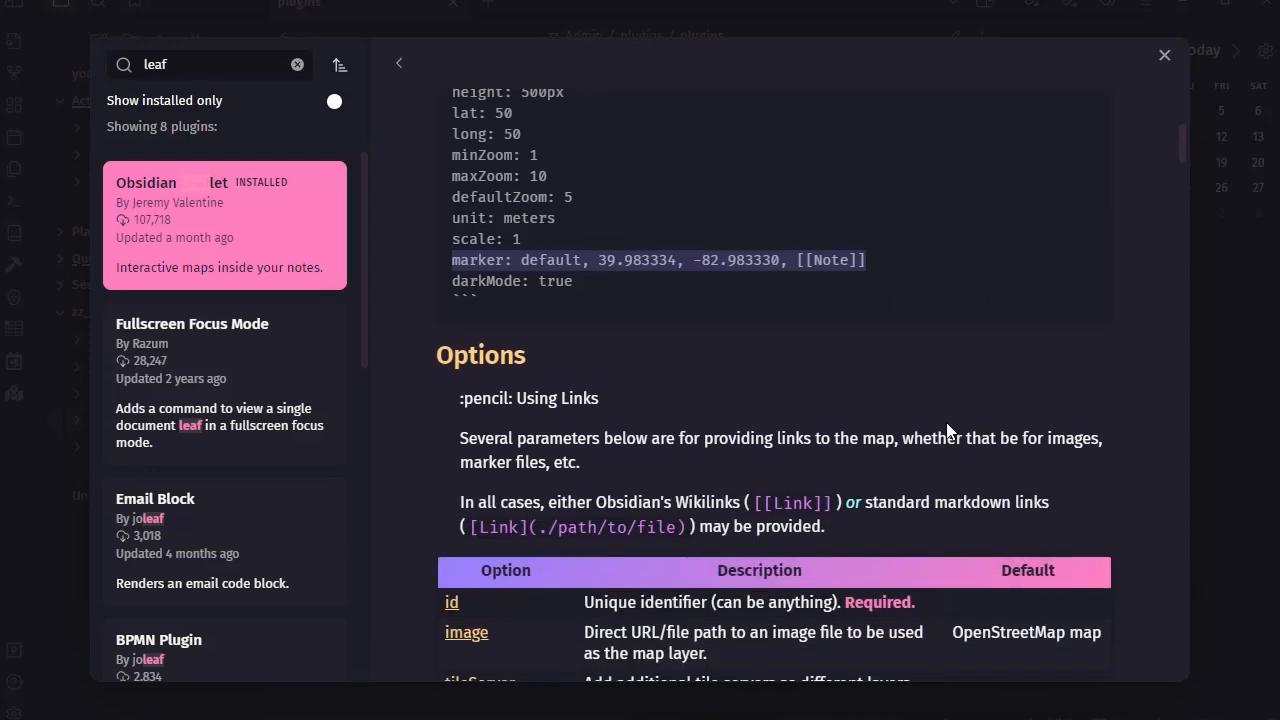
{"action": "scroll", "coordinate": [942, 396], "scroll_direction": "up", "scroll_amount": 1}
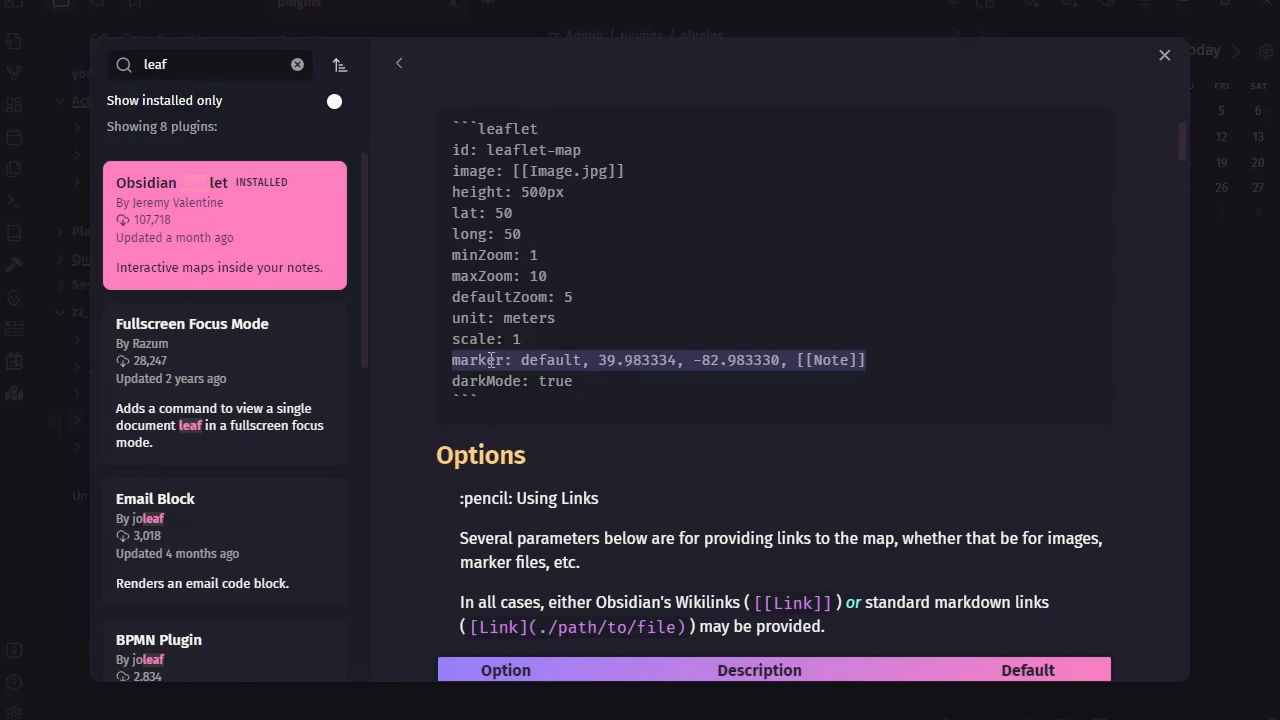
{"action": "left_click_drag", "start_coordinate": [450, 341], "coordinate": [533, 343]}
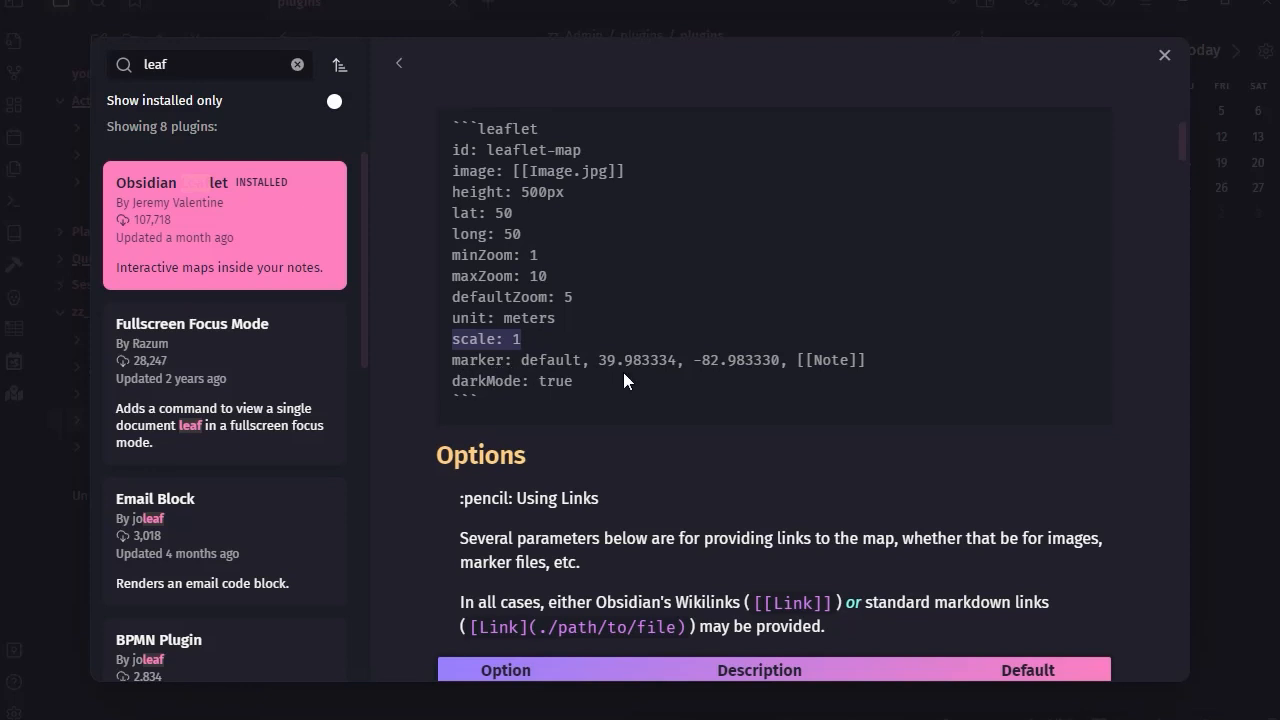
Examine the Leaflet documentation from the options table through YAML syntax, Map IDs and Initial Zoom Level, and close the plugin browser
{"action": "scroll", "coordinate": [879, 470], "scroll_direction": "down", "scroll_amount": 2}
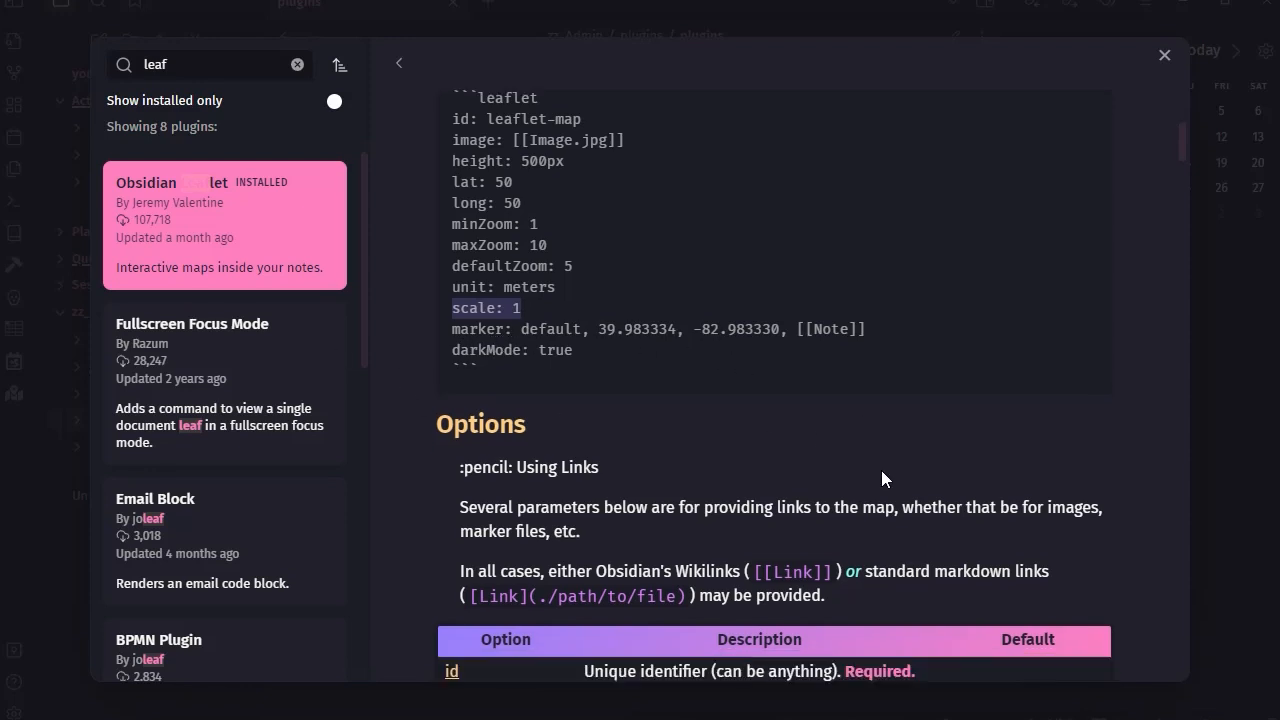
{"action": "scroll", "coordinate": [424, 424], "scroll_direction": "down", "scroll_amount": 2}
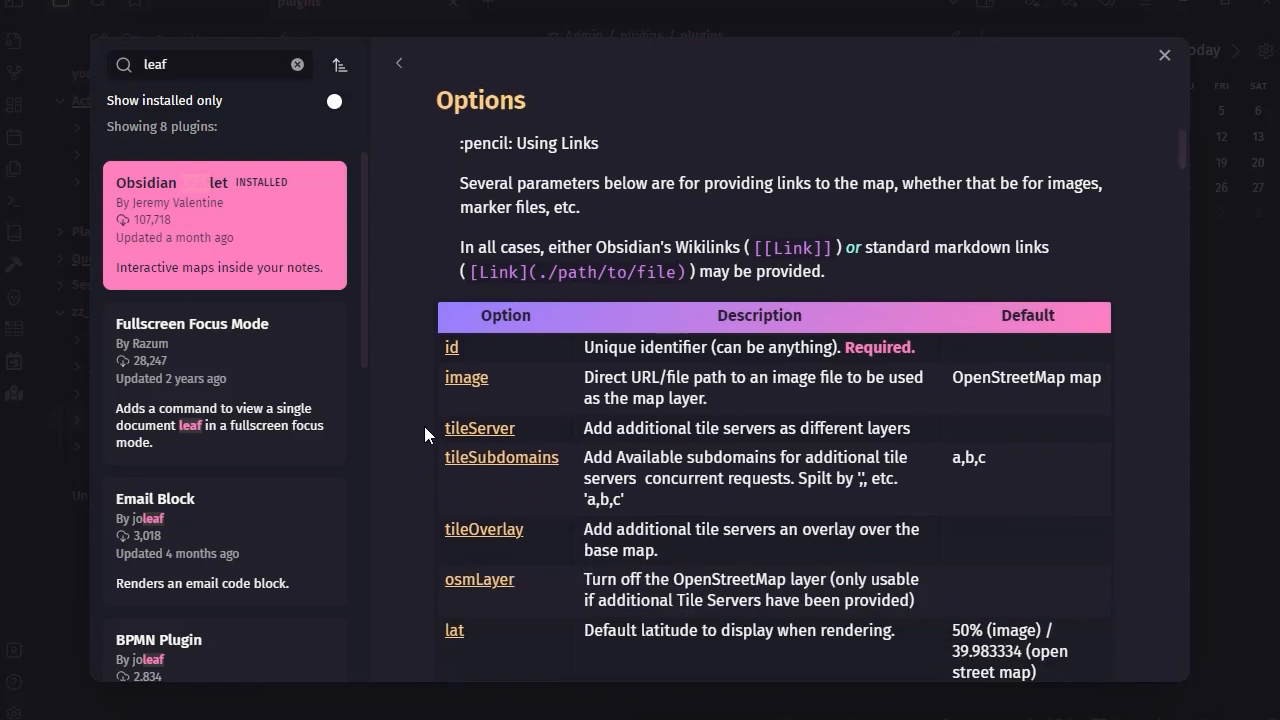
{"action": "scroll", "coordinate": [505, 290], "scroll_direction": "down", "scroll_amount": 2}
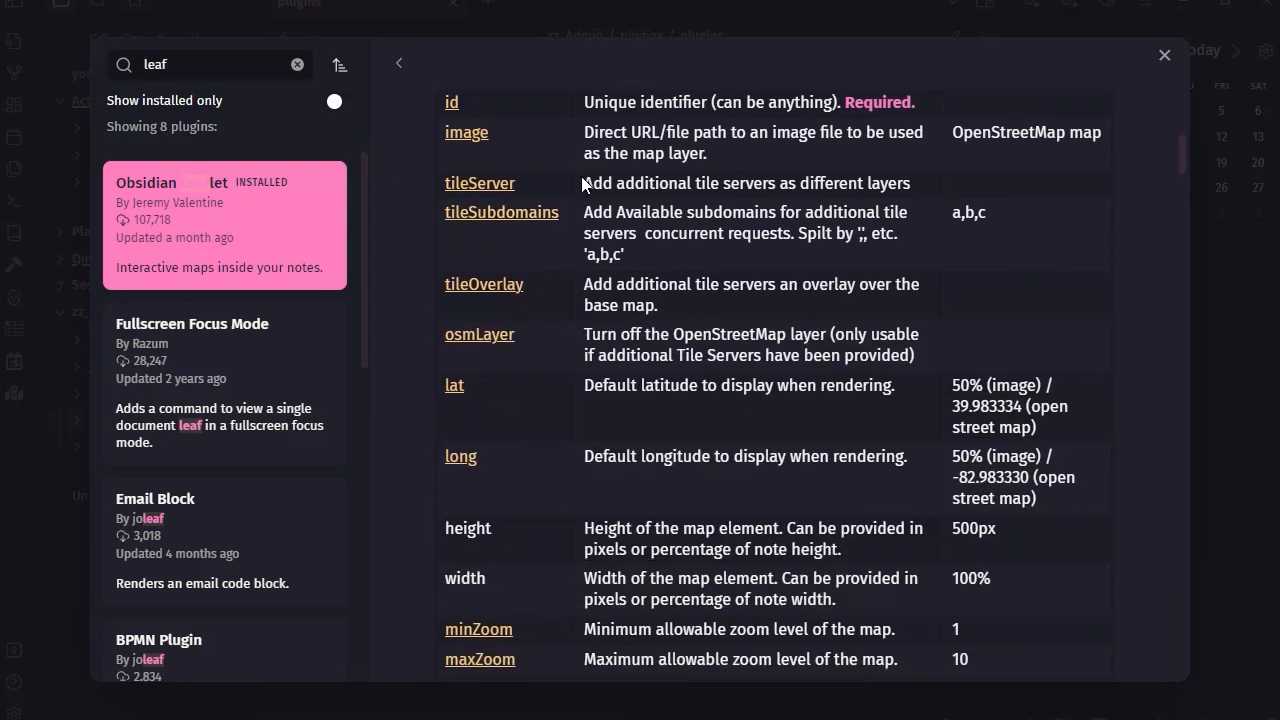
{"action": "scroll", "coordinate": [717, 335], "scroll_direction": "down", "scroll_amount": 2}
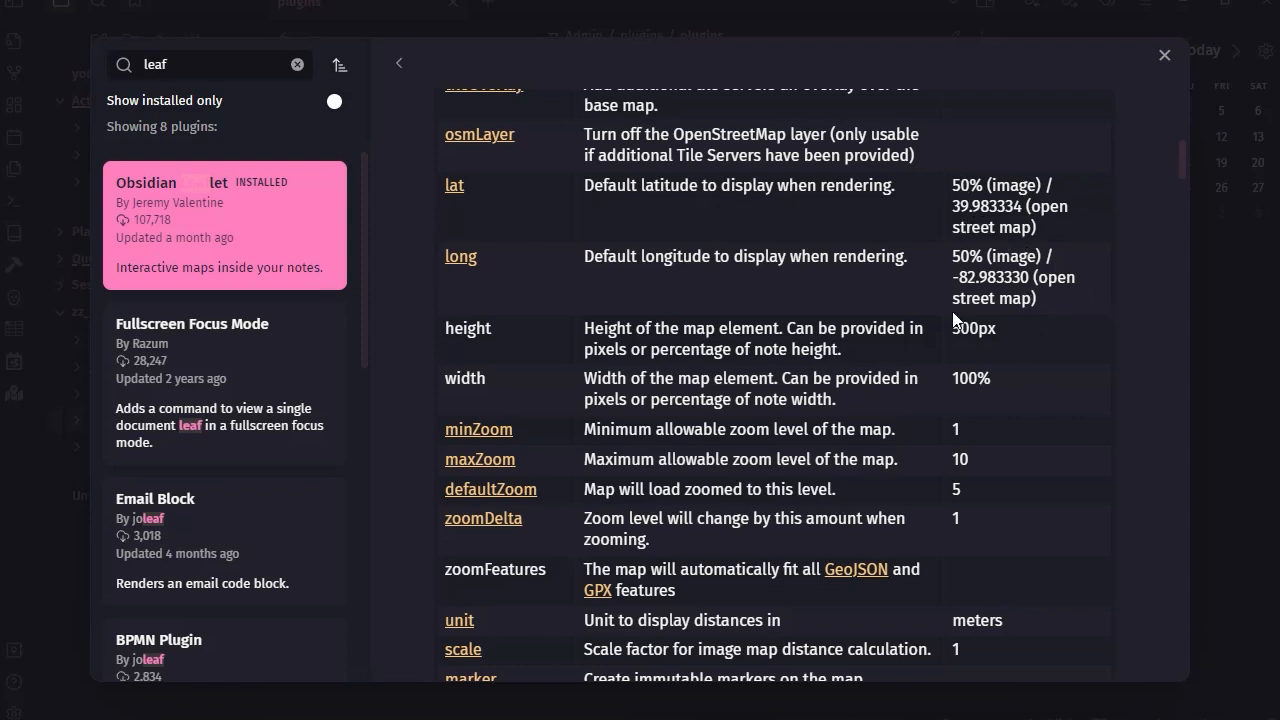
{"action": "scroll", "coordinate": [776, 330], "scroll_direction": "down", "scroll_amount": 2}
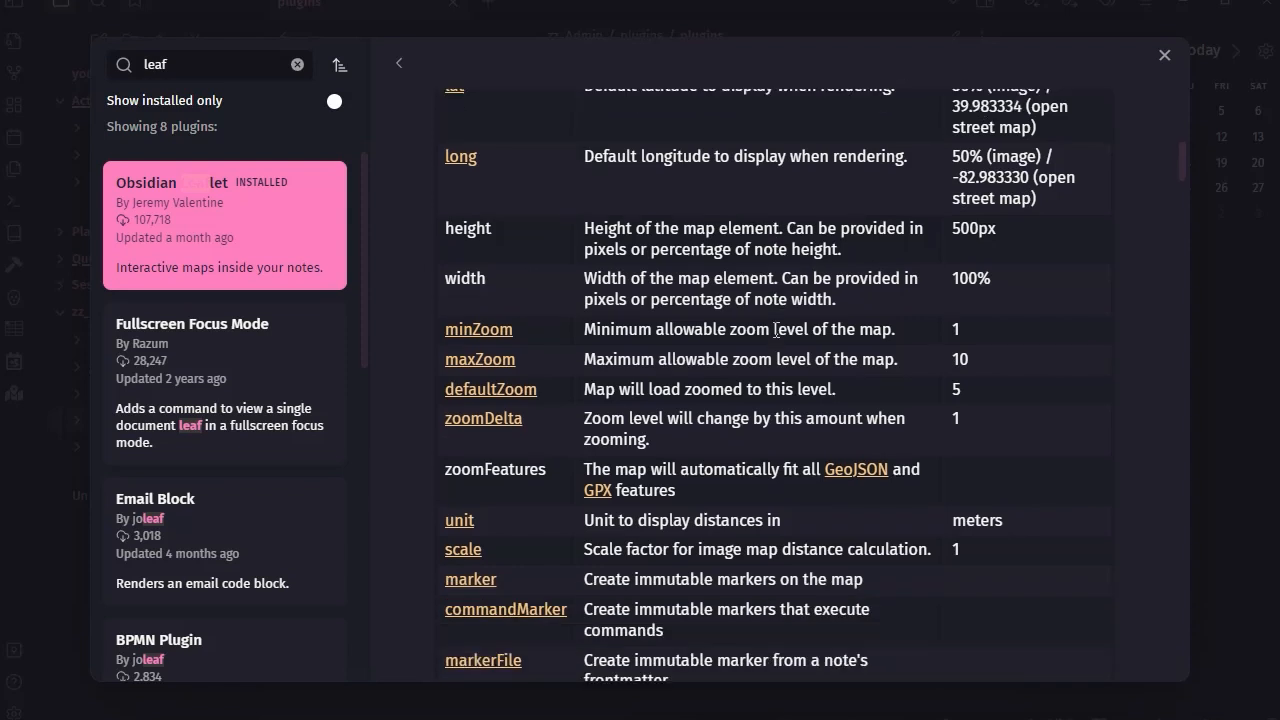
{"action": "scroll", "coordinate": [744, 323], "scroll_direction": "down", "scroll_amount": 2}
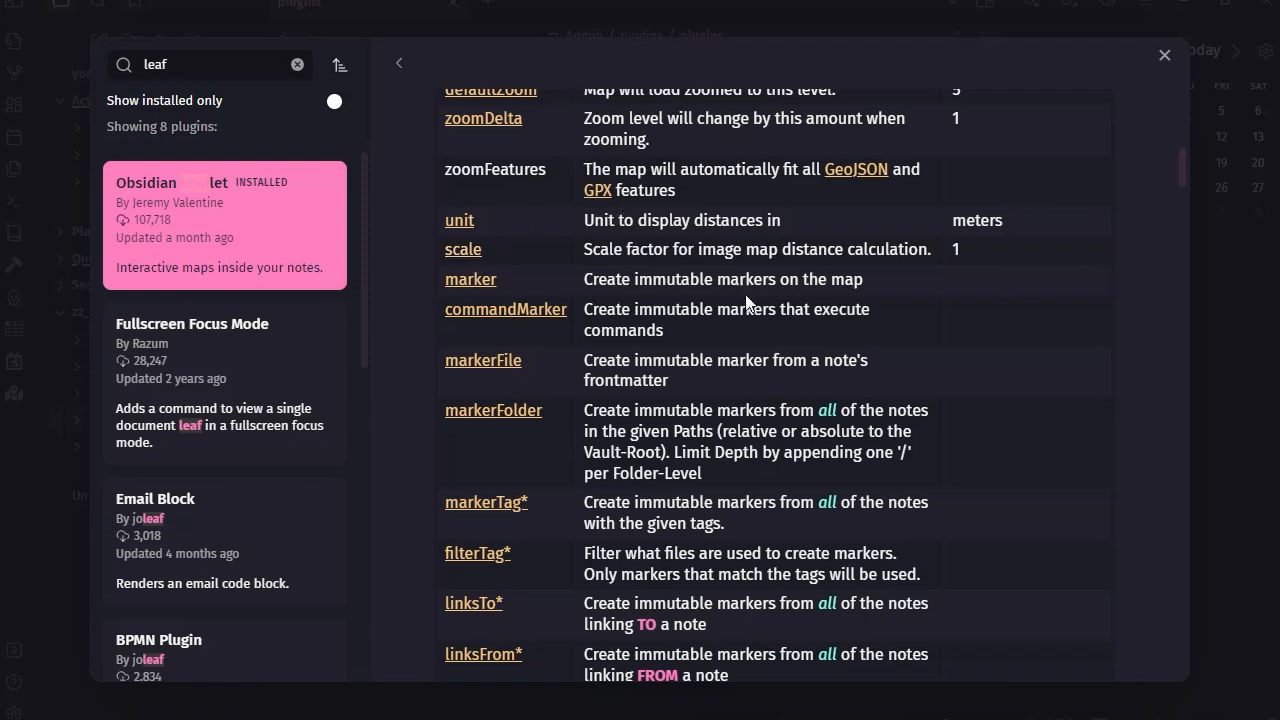
{"action": "scroll", "coordinate": [727, 278], "scroll_direction": "down", "scroll_amount": 2}
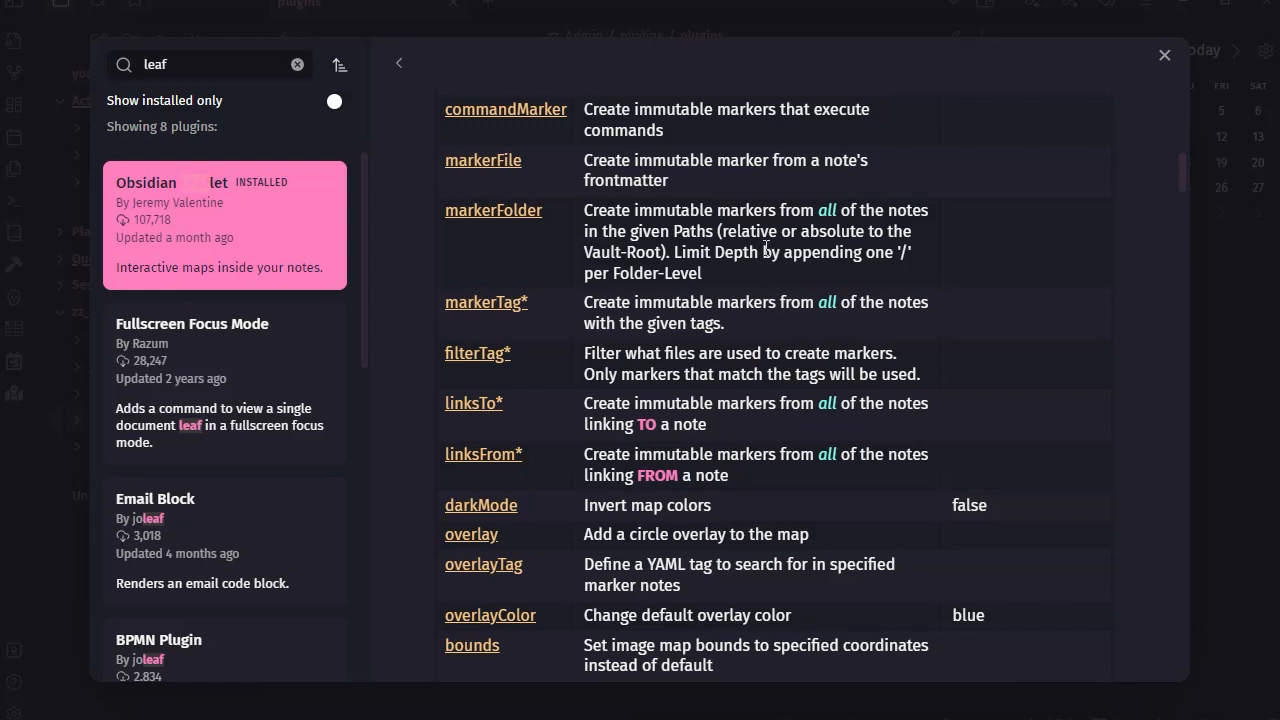
{"action": "scroll", "coordinate": [766, 248], "scroll_direction": "down", "scroll_amount": 3}
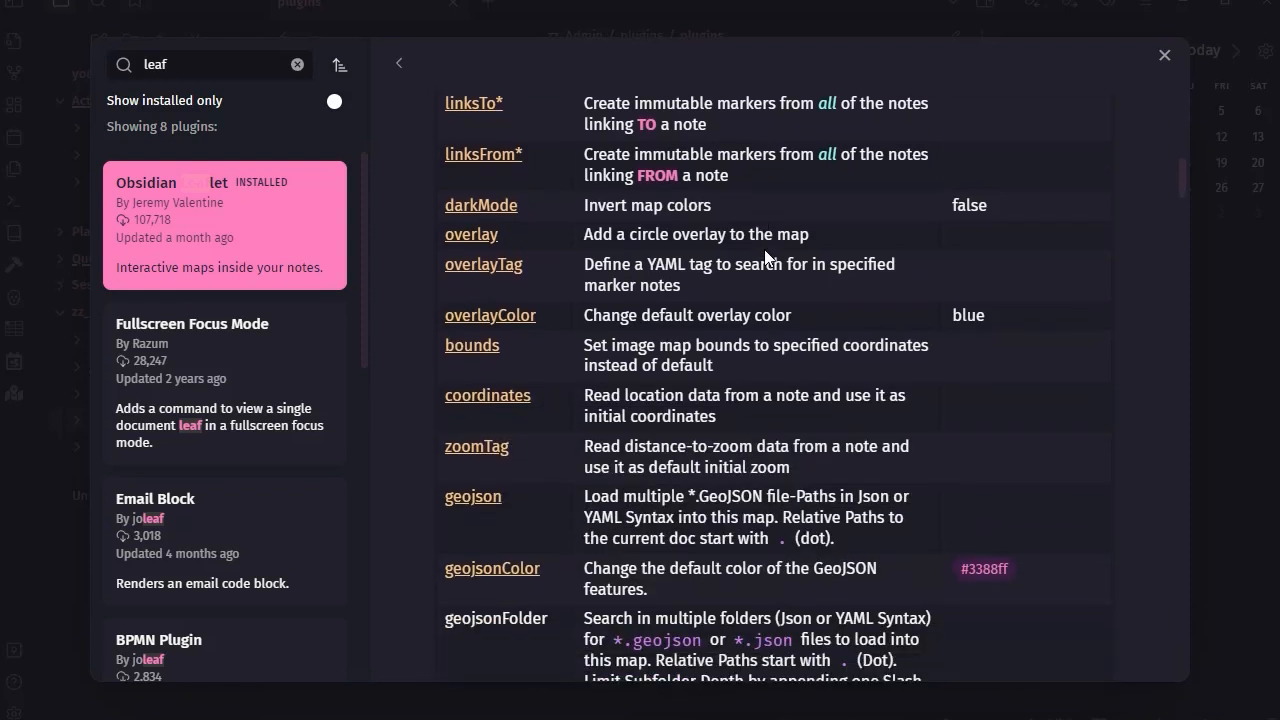
{"action": "scroll", "coordinate": [764, 249], "scroll_direction": "down", "scroll_amount": 4}
{"action": "scroll", "coordinate": [766, 249], "scroll_direction": "down", "scroll_amount": 7}
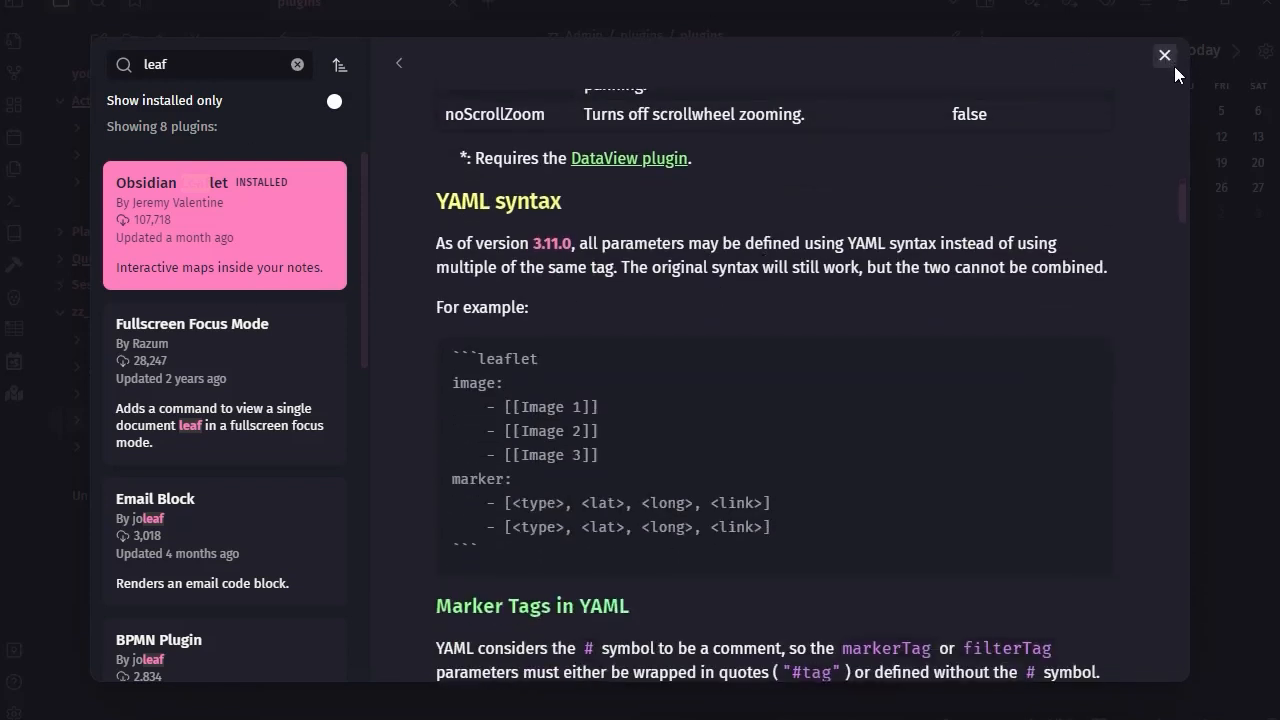
{"action": "scroll", "coordinate": [781, 265], "scroll_direction": "down", "scroll_amount": 4}
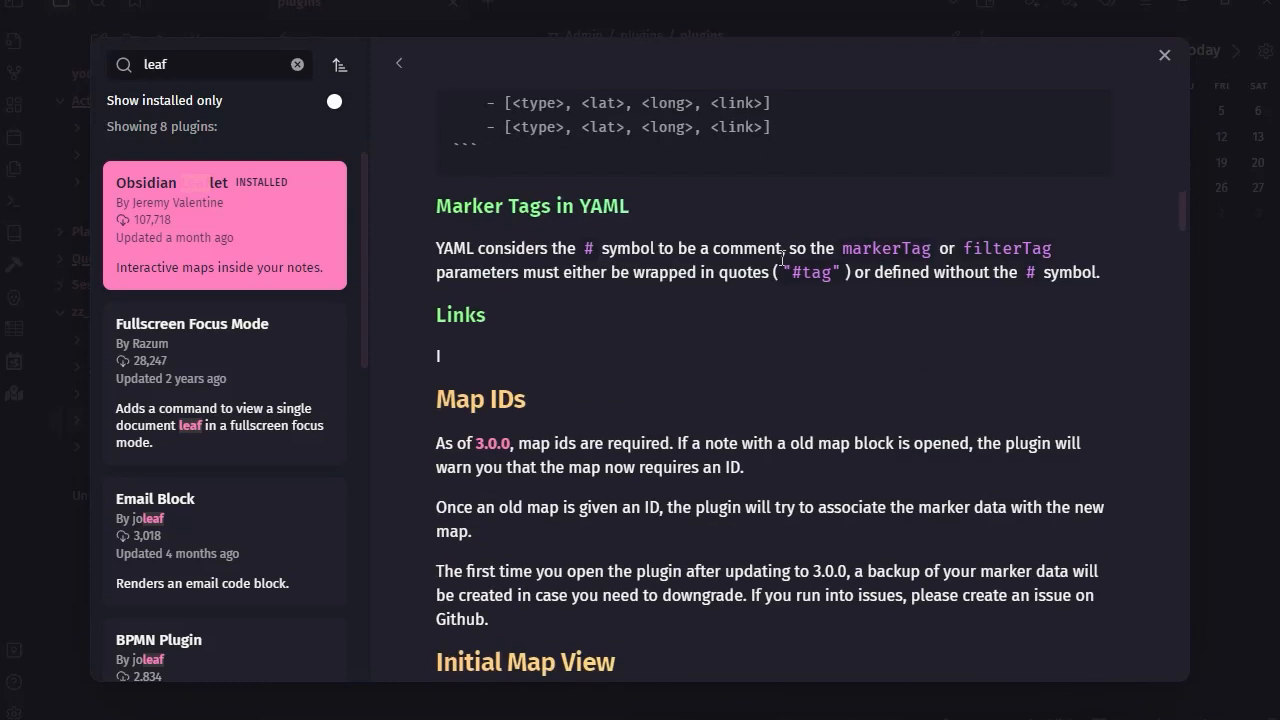
{"action": "scroll", "coordinate": [780, 260], "scroll_direction": "down", "scroll_amount": 3}
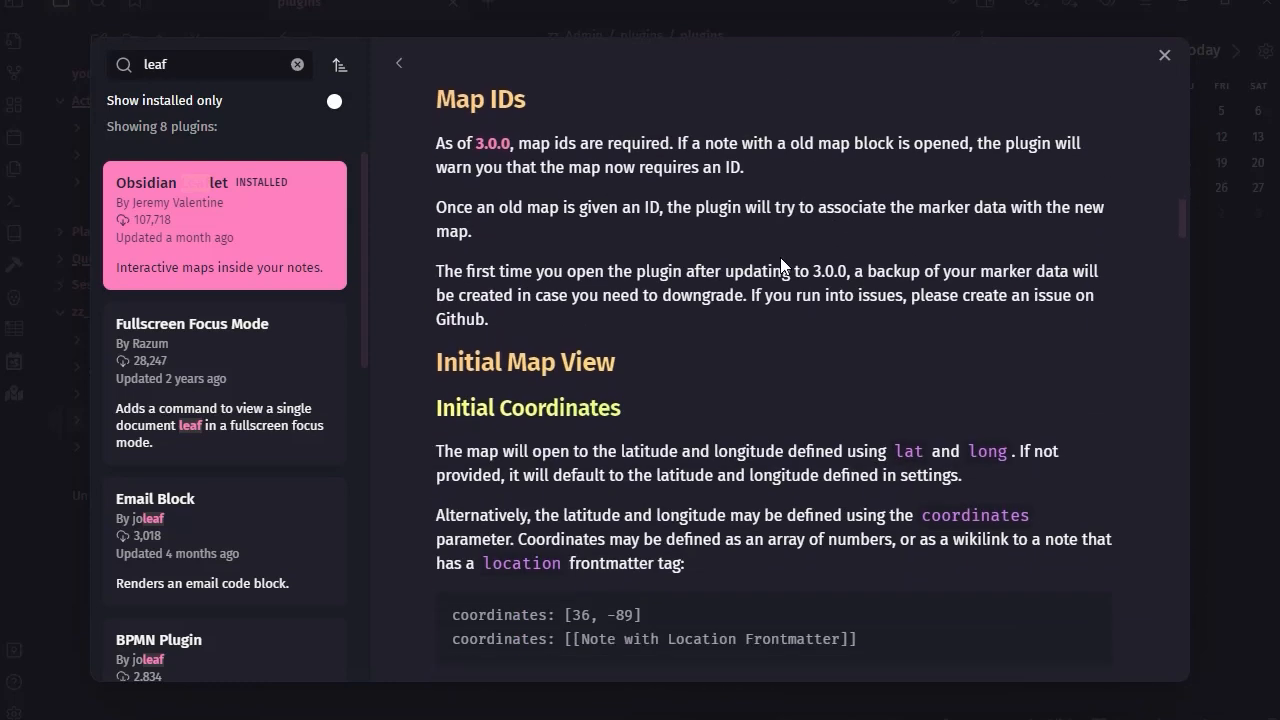
{"action": "scroll", "coordinate": [781, 250], "scroll_direction": "down", "scroll_amount": 6}
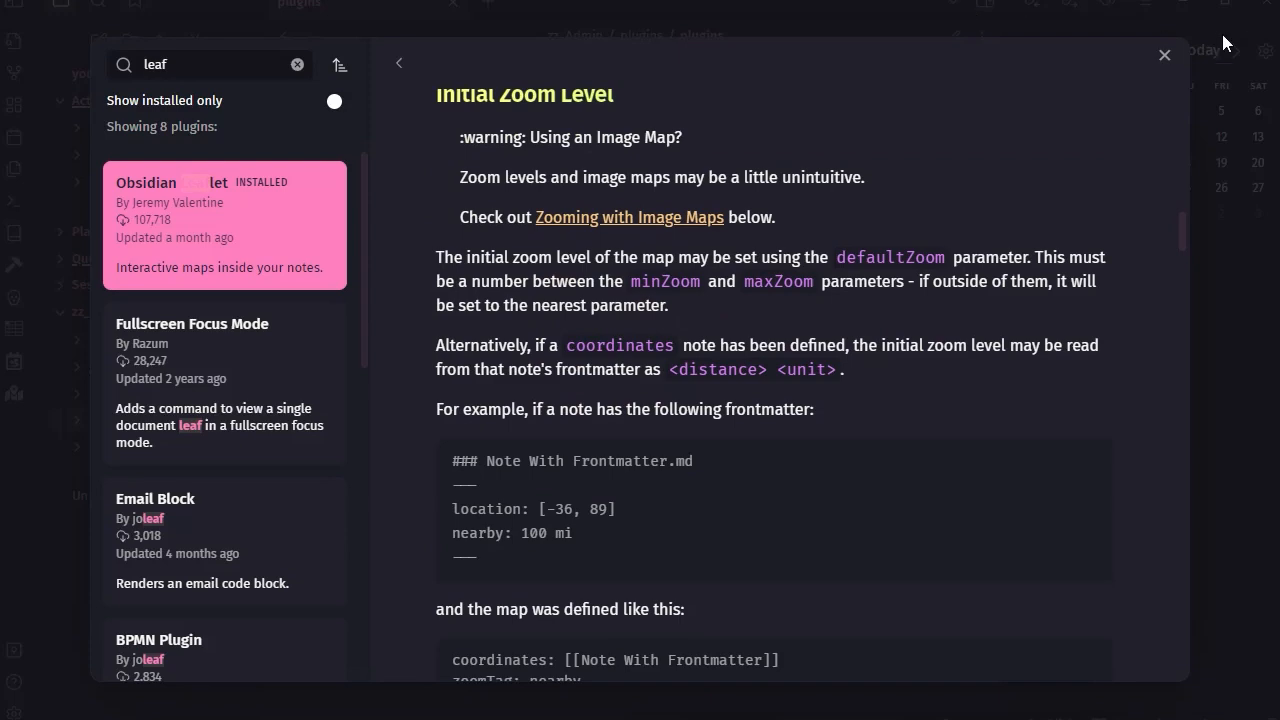
{"action": "left_click", "coordinate": [1175, 56]}
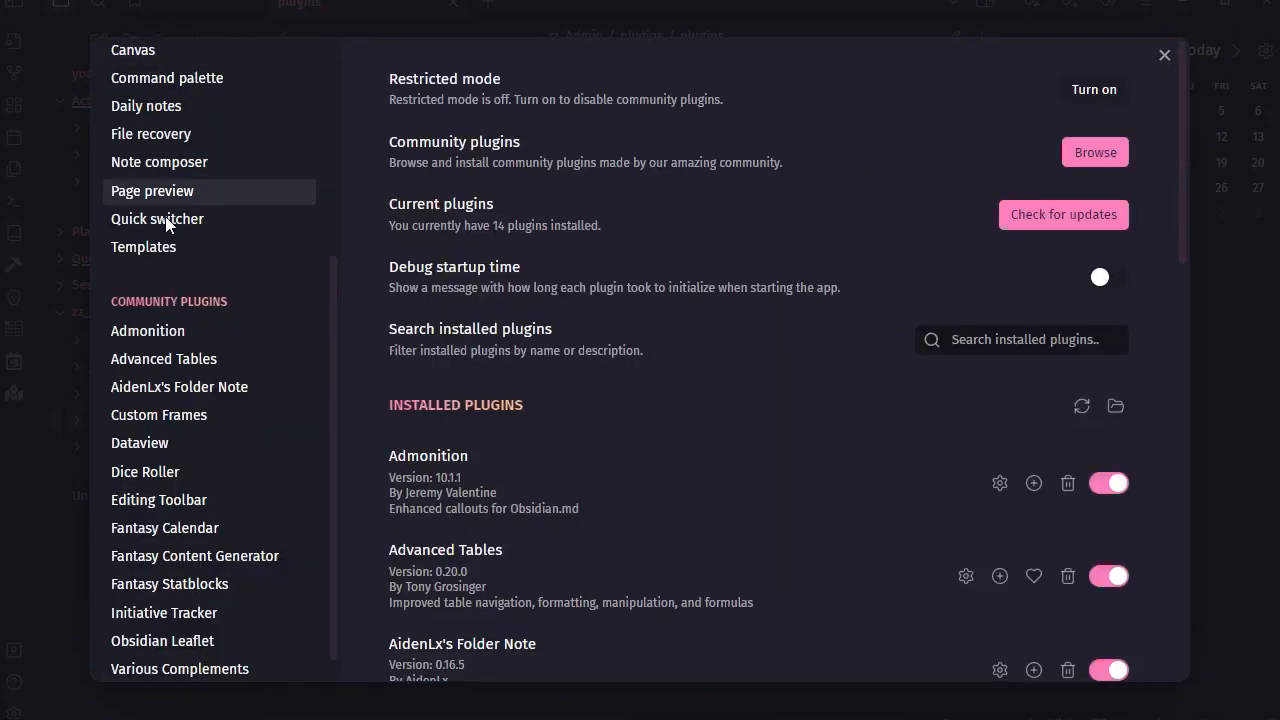
Open the Obsidian Leaflet settings and choose Hover as the default marker tooltip behavior
{"action": "left_click", "coordinate": [150, 645]}
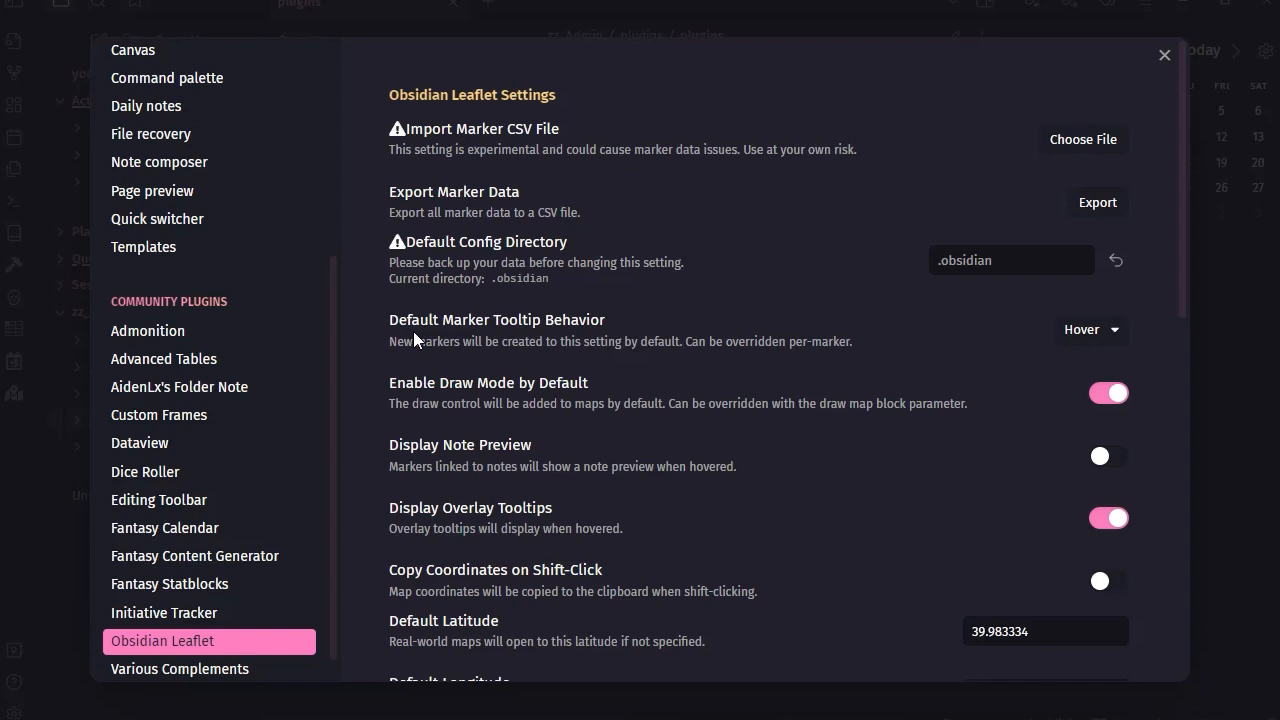
{"action": "left_click", "coordinate": [1117, 329]}
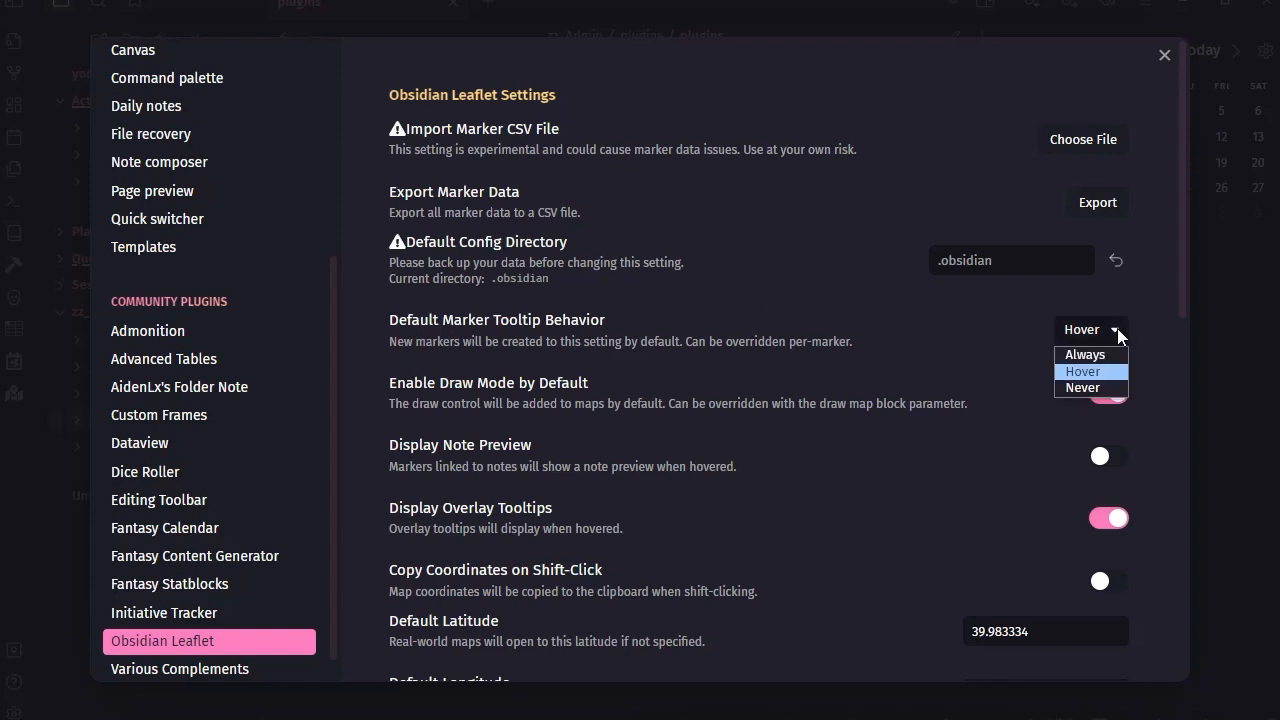
{"action": "left_click", "coordinate": [1067, 376]}
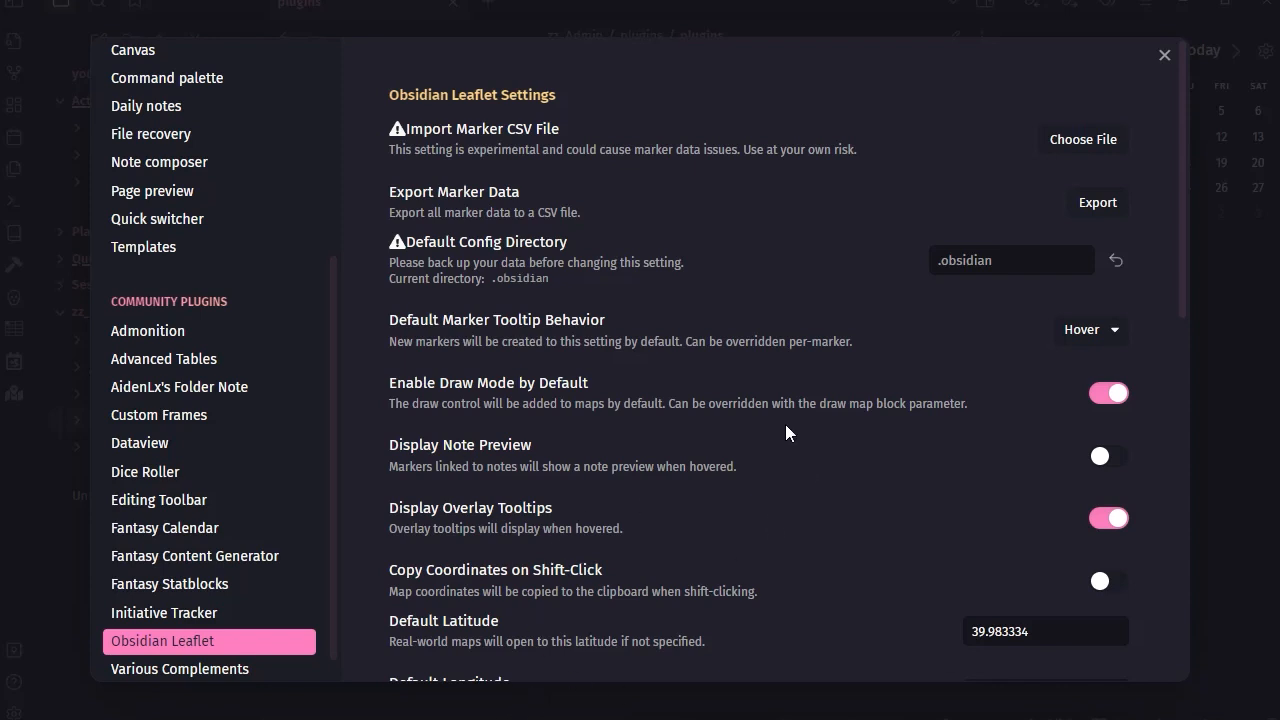
Review the default map settings, choosing Imperial for Default Units and highlighting the Default Tile Server address
{"action": "scroll", "coordinate": [765, 521], "scroll_direction": "down", "scroll_amount": 2}
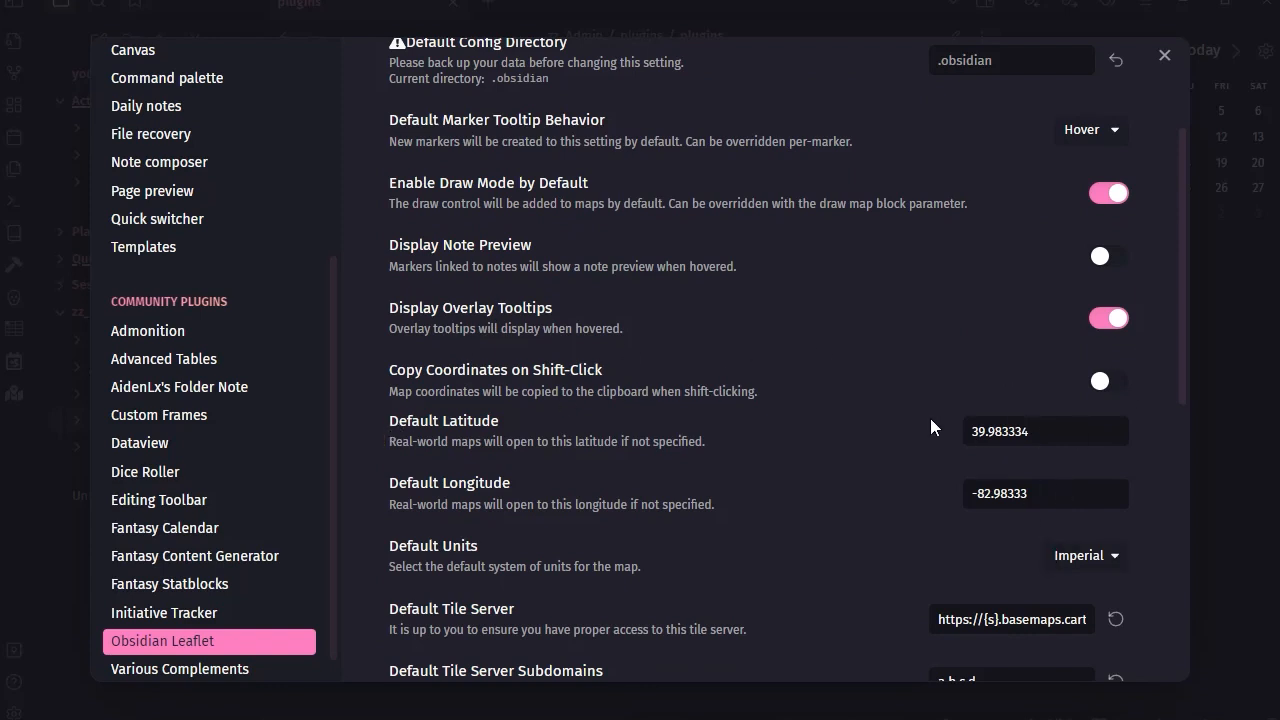
{"action": "scroll", "coordinate": [661, 402], "scroll_direction": "down", "scroll_amount": 1}
{"action": "scroll", "coordinate": [661, 410], "scroll_direction": "down", "scroll_amount": 1}
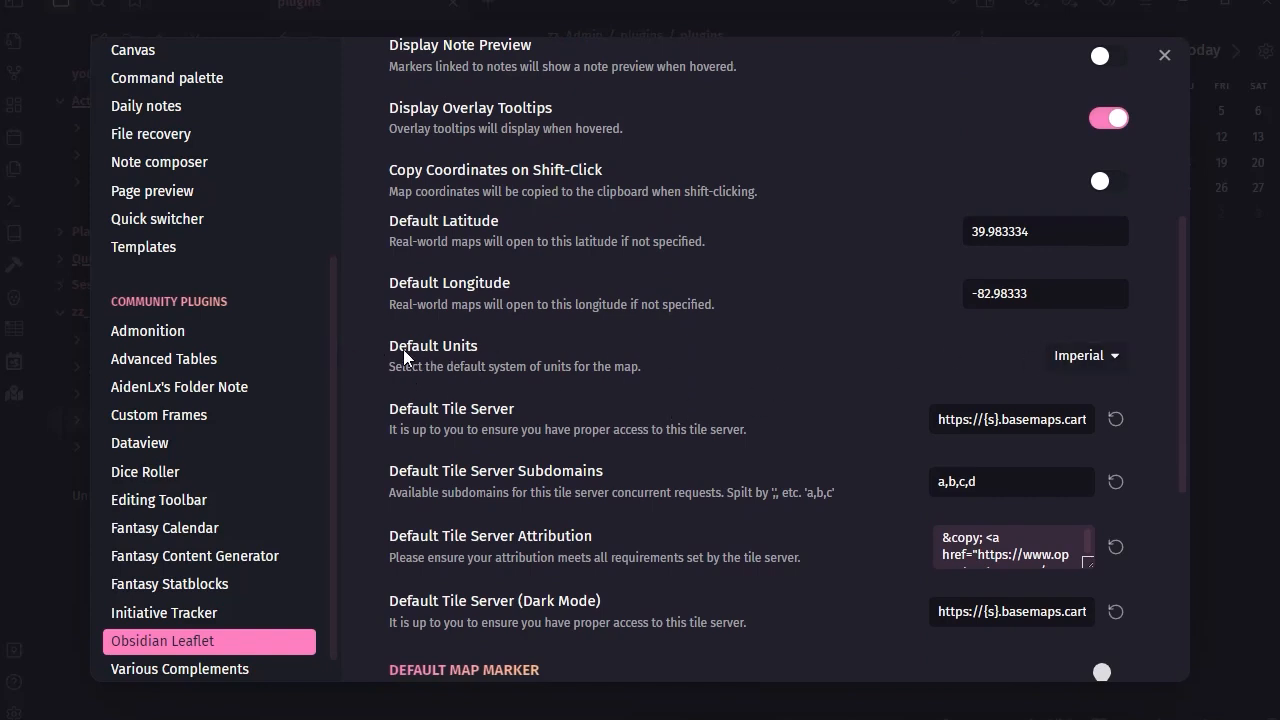
{"action": "left_click", "coordinate": [1117, 356]}
{"action": "left_click", "coordinate": [1077, 384]}
{"action": "left_click_drag", "start_coordinate": [936, 419], "coordinate": [1273, 417]}
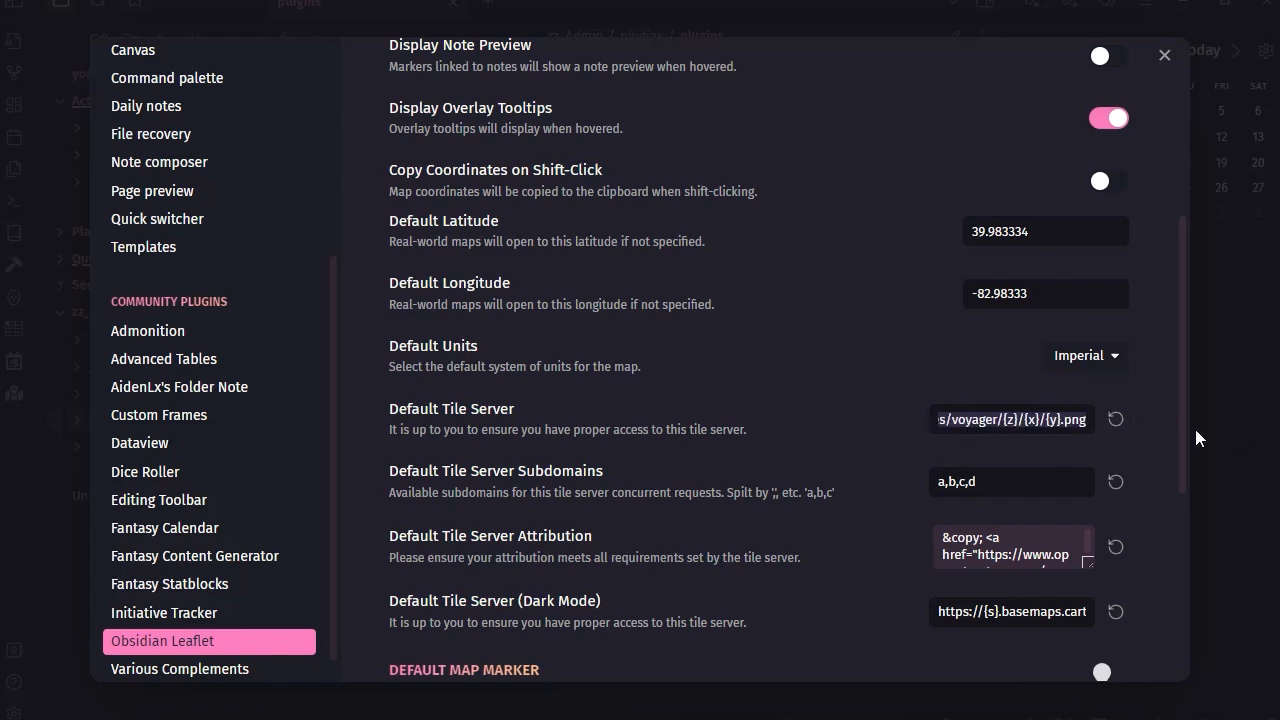
{"action": "key", "text": "ctrl+v"}
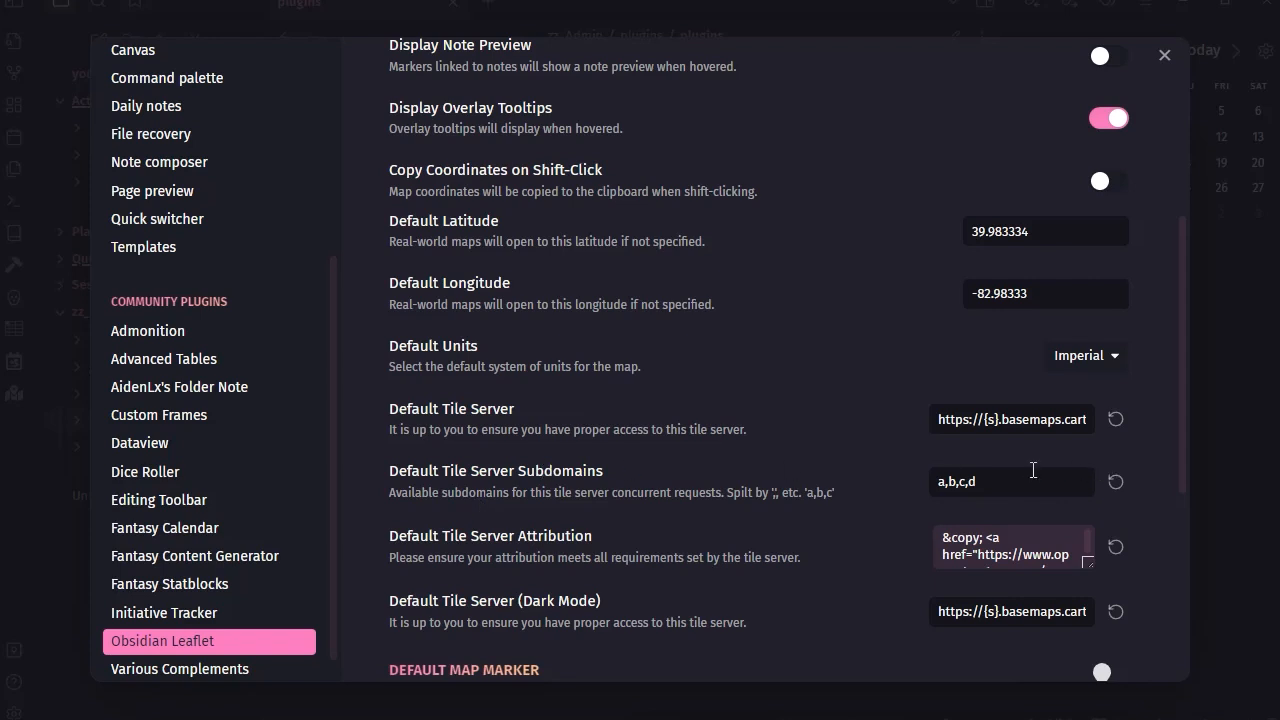
Set the default map marker's icon to map-marker-alt
{"action": "scroll", "coordinate": [552, 561], "scroll_direction": "down", "scroll_amount": 5}
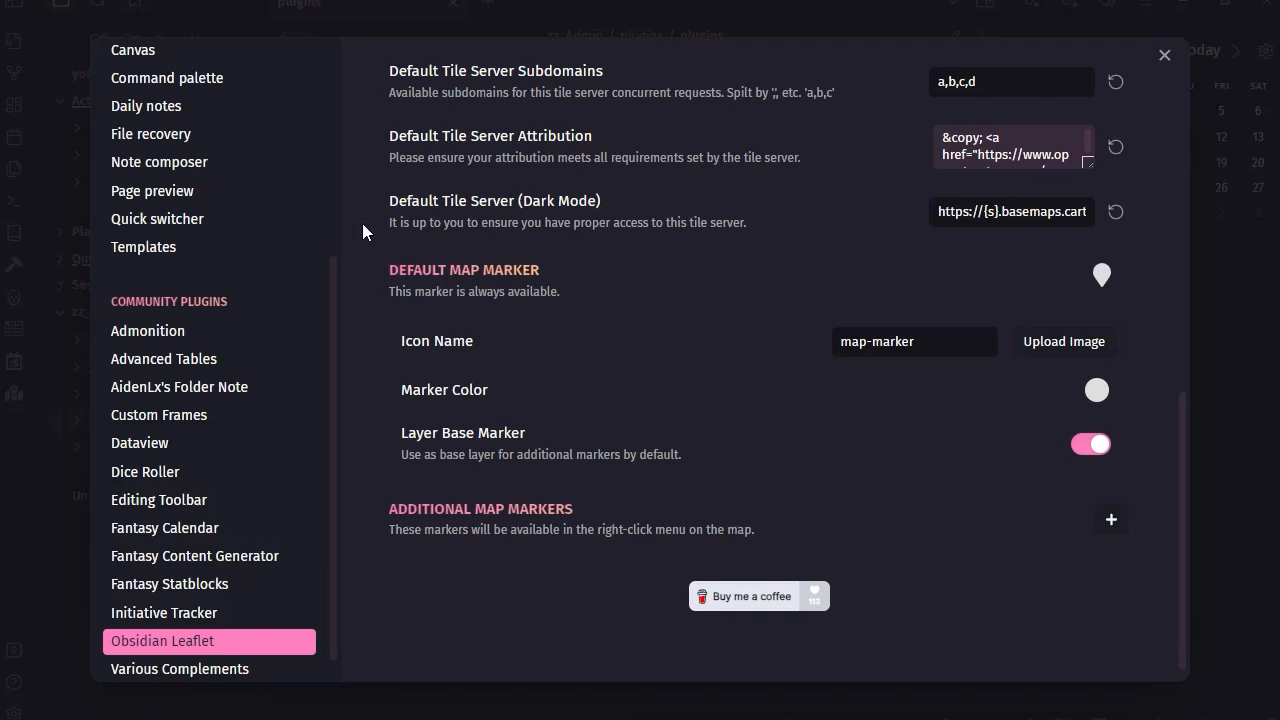
{"action": "left_click", "coordinate": [955, 342]}
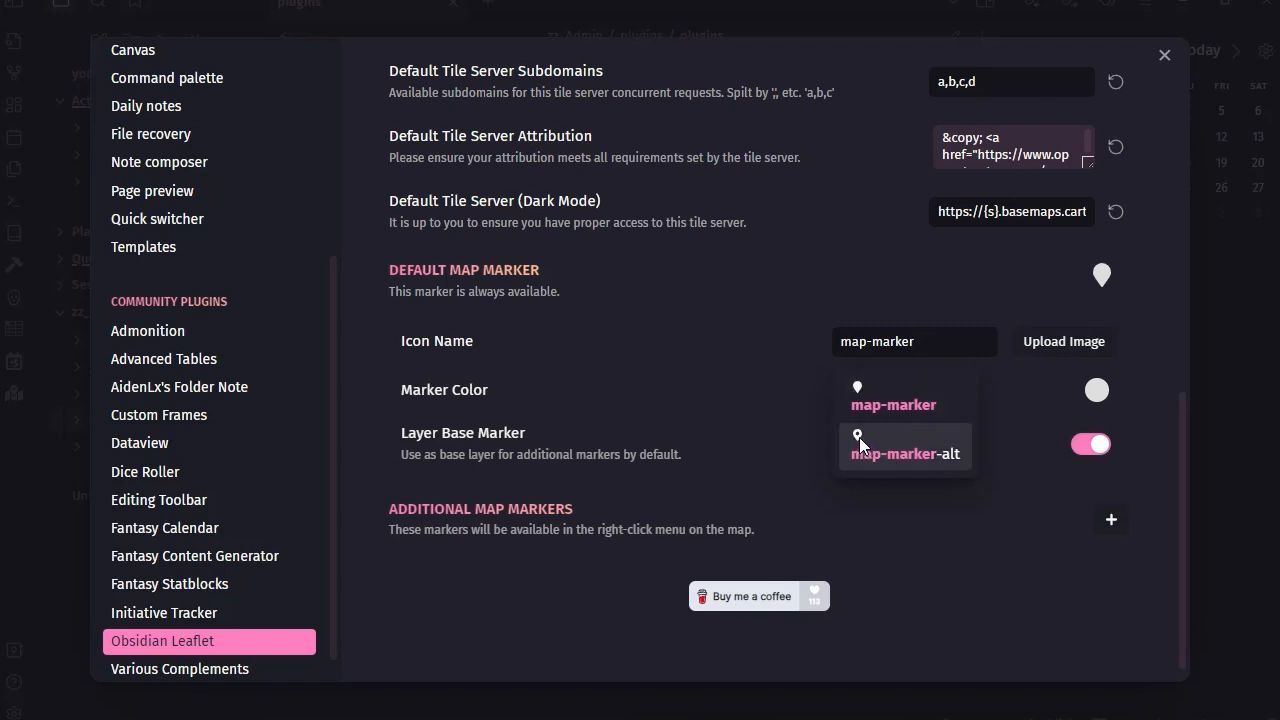
{"action": "left_click", "coordinate": [892, 451]}
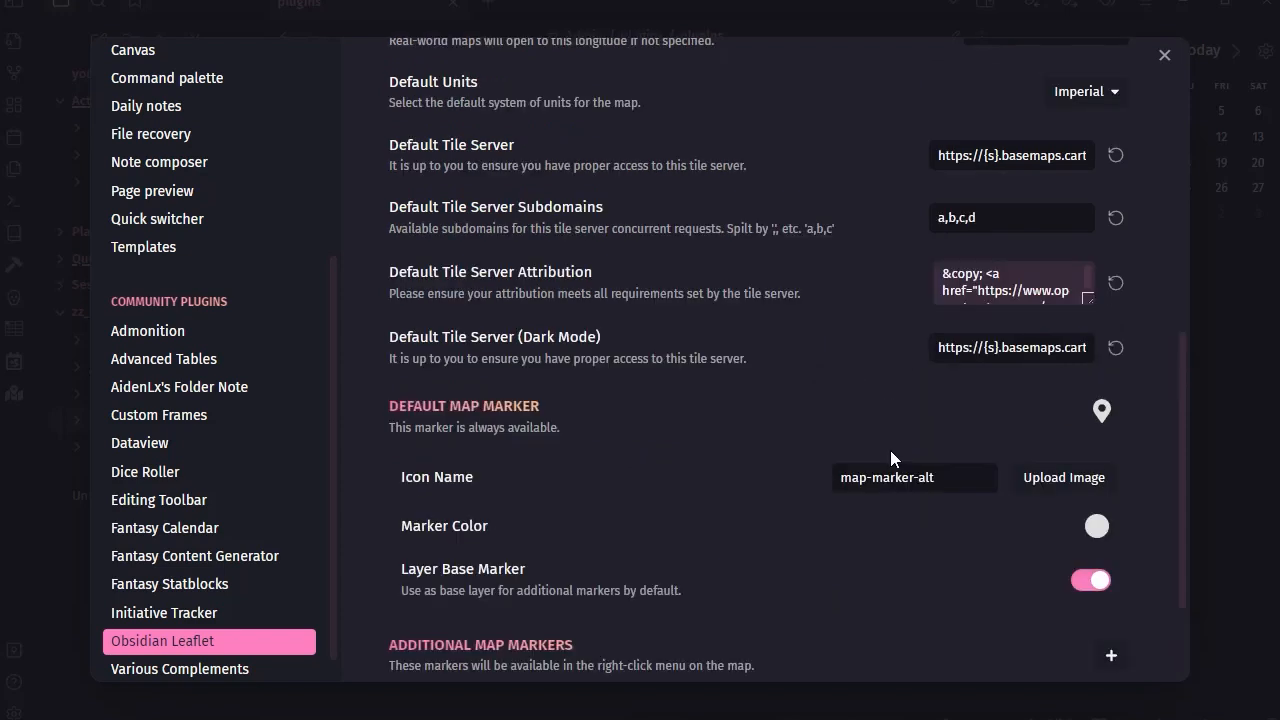
{"action": "scroll", "coordinate": [963, 460], "scroll_direction": "down", "scroll_amount": 2}
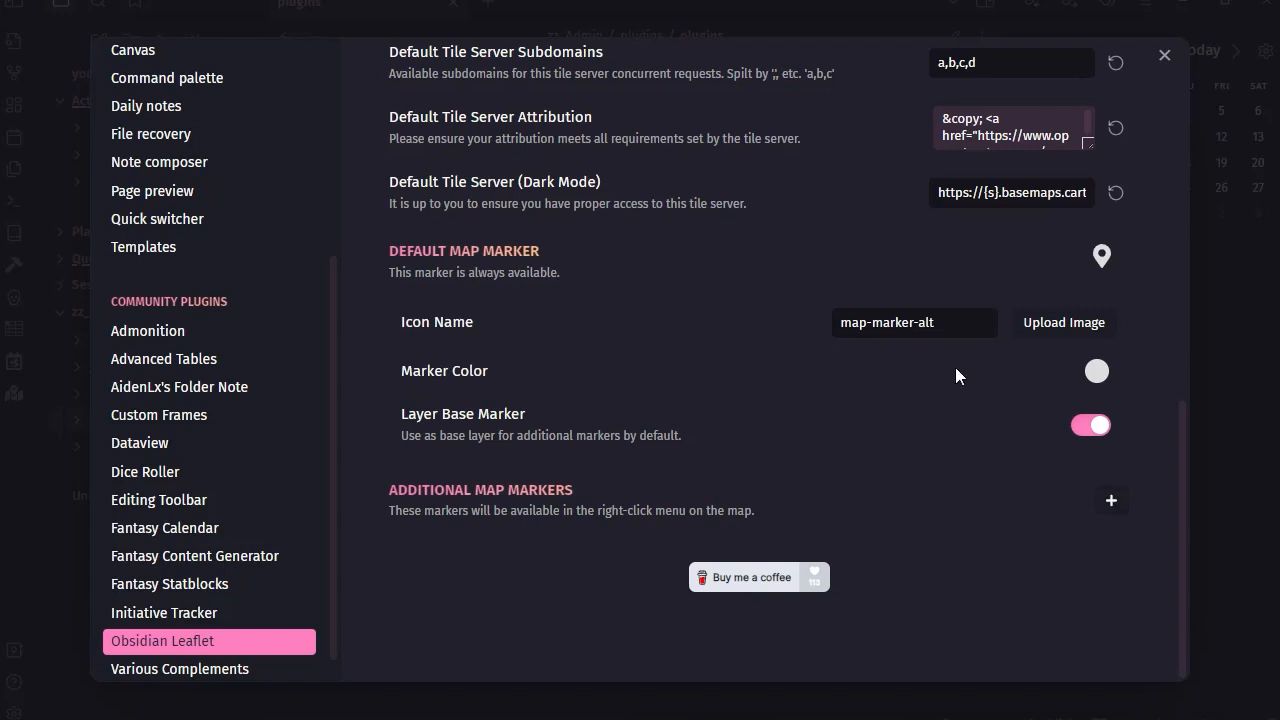
Set the default map marker's color to cyan, RGB 38, 239, 242
{"action": "left_click", "coordinate": [1097, 374]}
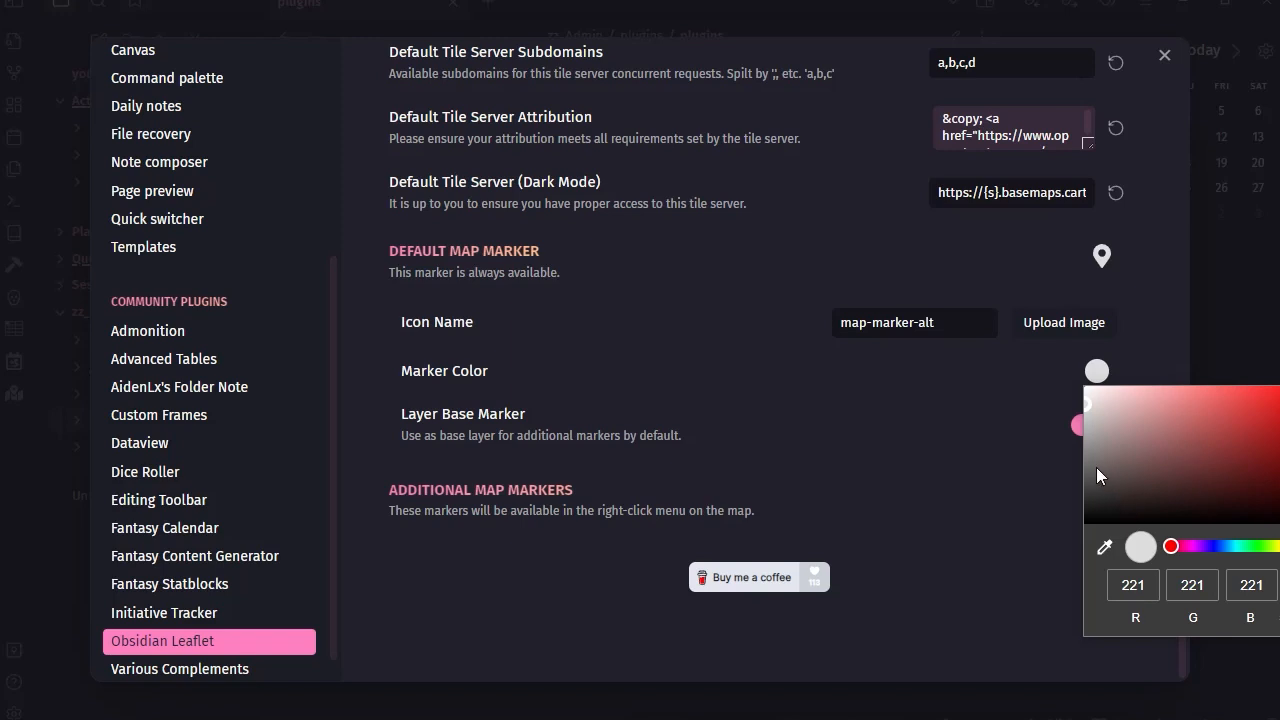
{"action": "left_click_drag", "start_coordinate": [1176, 556], "coordinate": [1238, 562]}
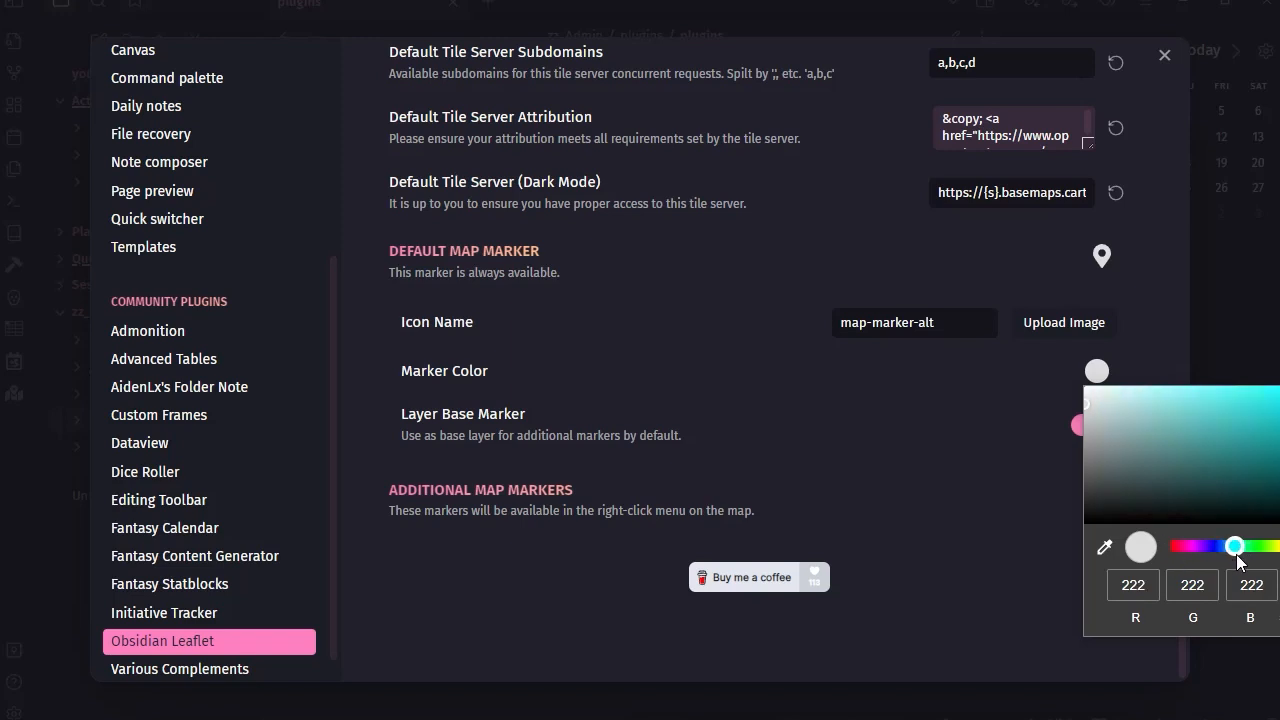
{"action": "left_click", "coordinate": [1273, 397]}
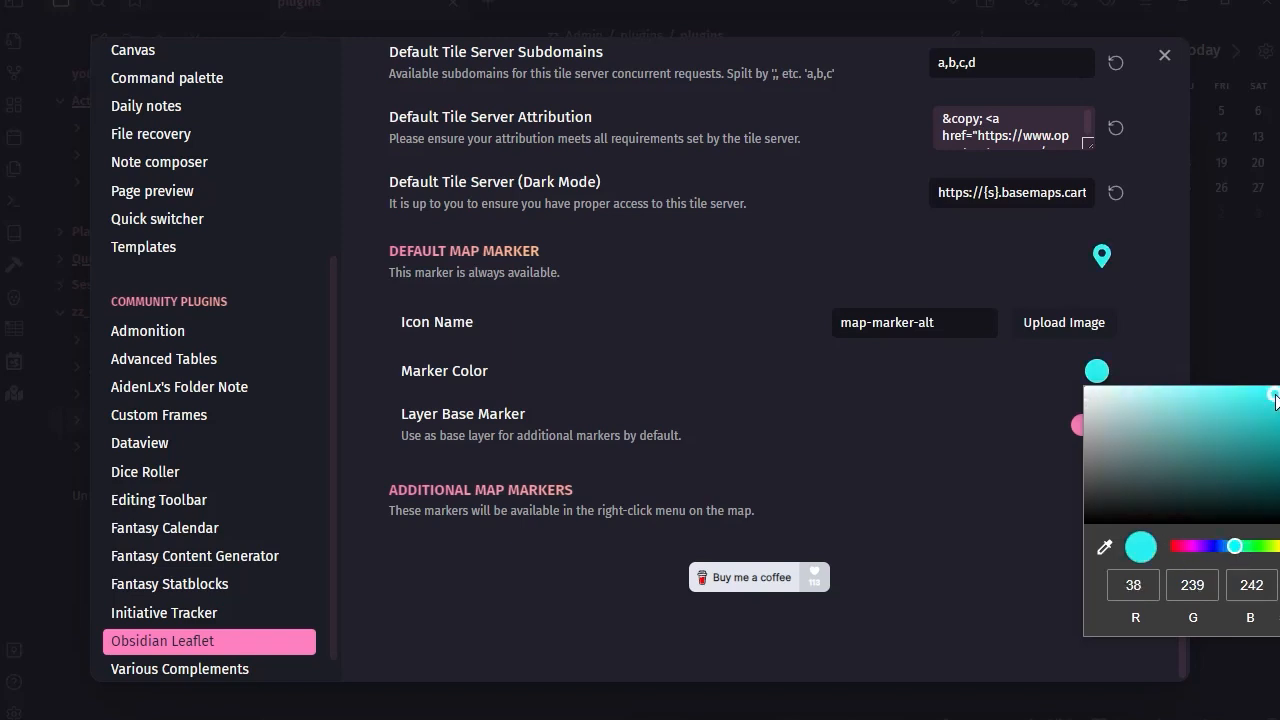
{"action": "left_click", "coordinate": [942, 431]}
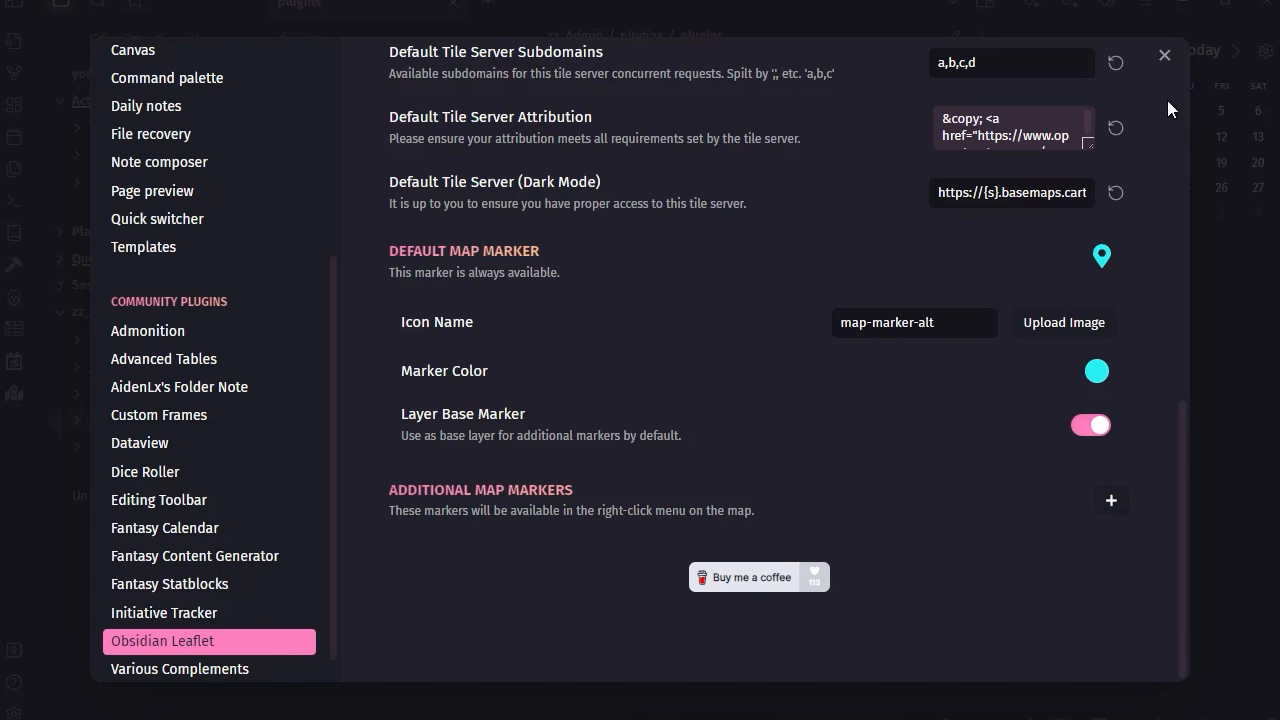
Look over the whole list of Obsidian Leaflet settings once more and close the settings
{"action": "scroll", "coordinate": [903, 571], "scroll_direction": "up", "scroll_amount": 10}
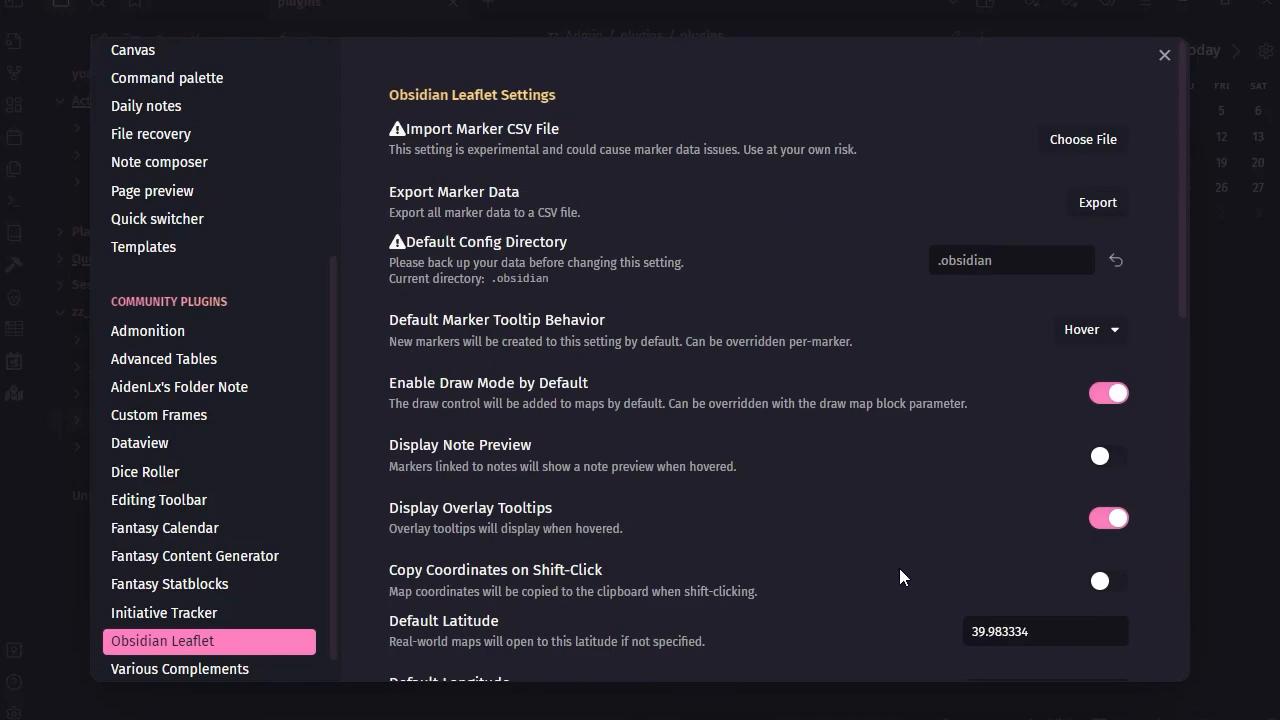
{"action": "scroll", "coordinate": [899, 568], "scroll_direction": "down", "scroll_amount": 10}
{"action": "scroll", "coordinate": [899, 568], "scroll_direction": "up", "scroll_amount": 1}
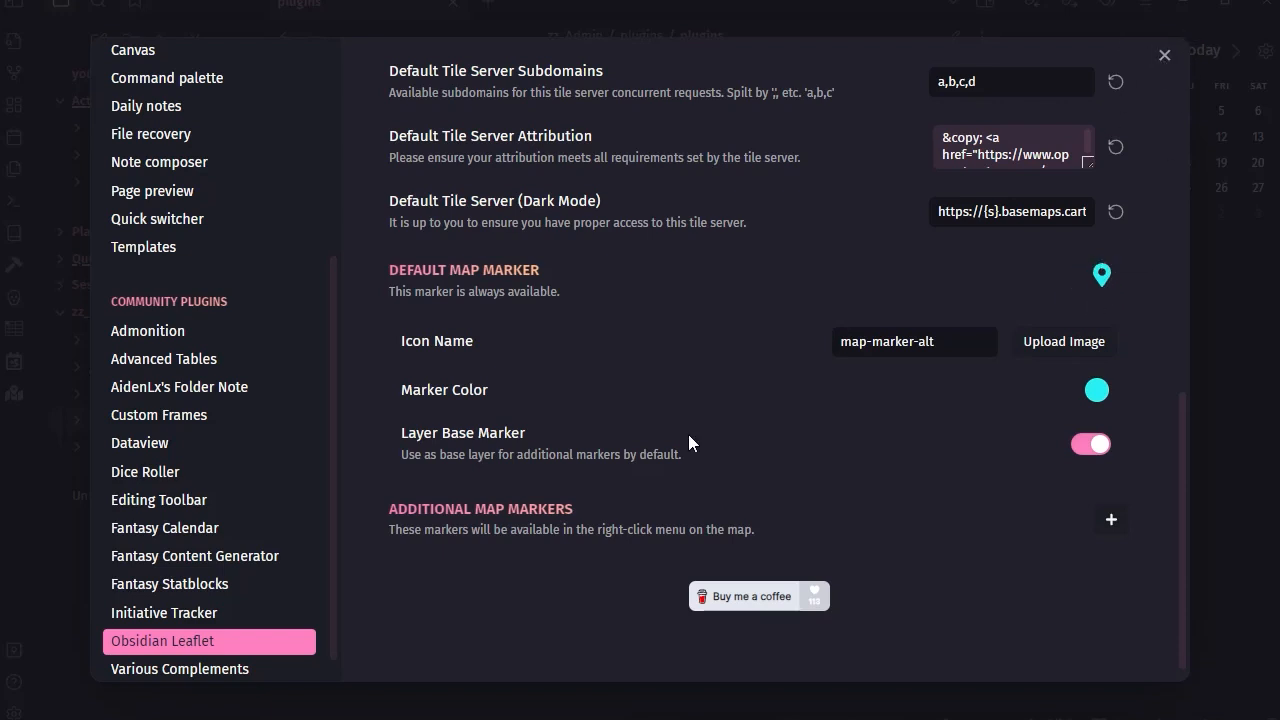
{"action": "left_click", "coordinate": [1163, 56]}
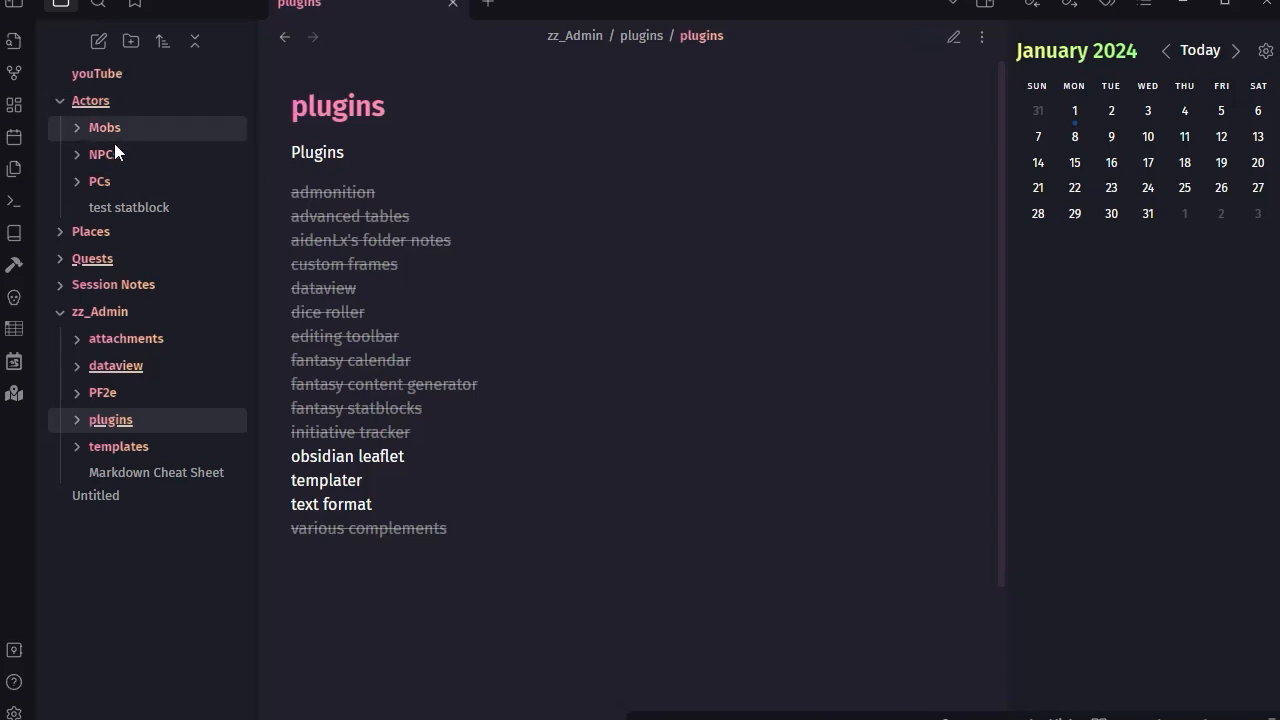
Expand the Places folder, collapse its Kortos and Golarion subfolders, and create a new note directly in Places
{"action": "left_click", "coordinate": [62, 232]}
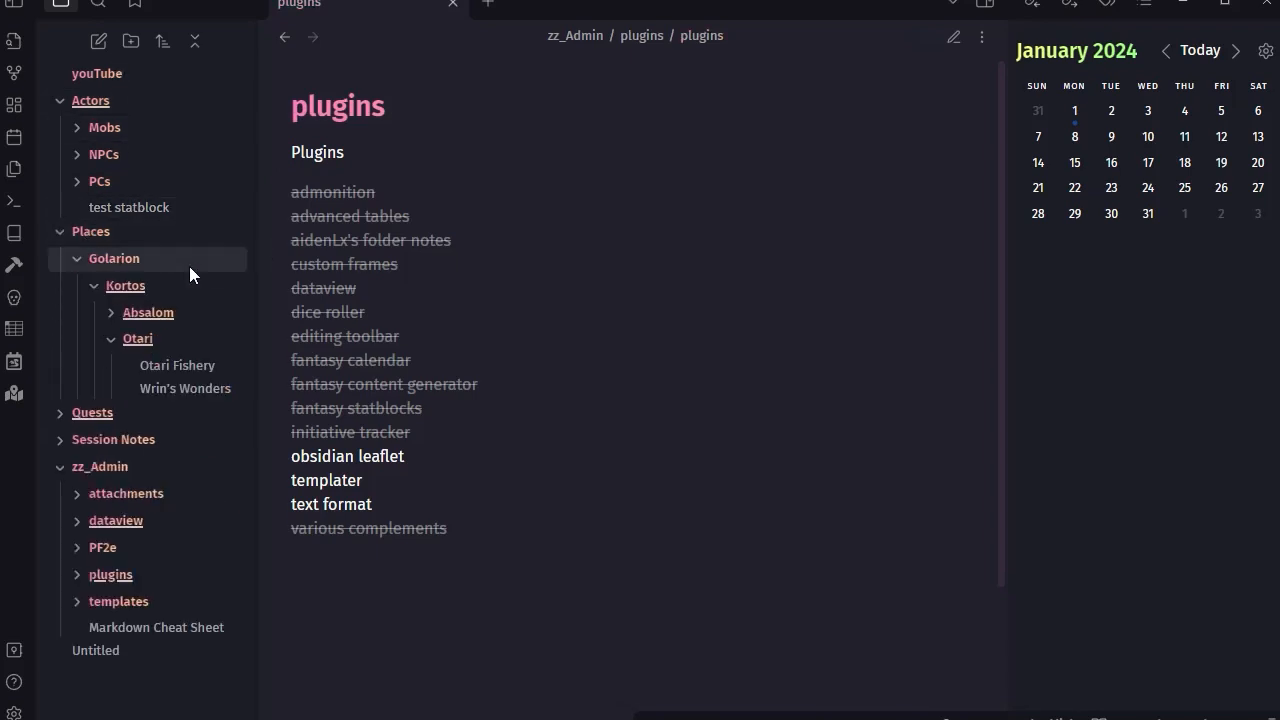
{"action": "left_click", "coordinate": [96, 286]}
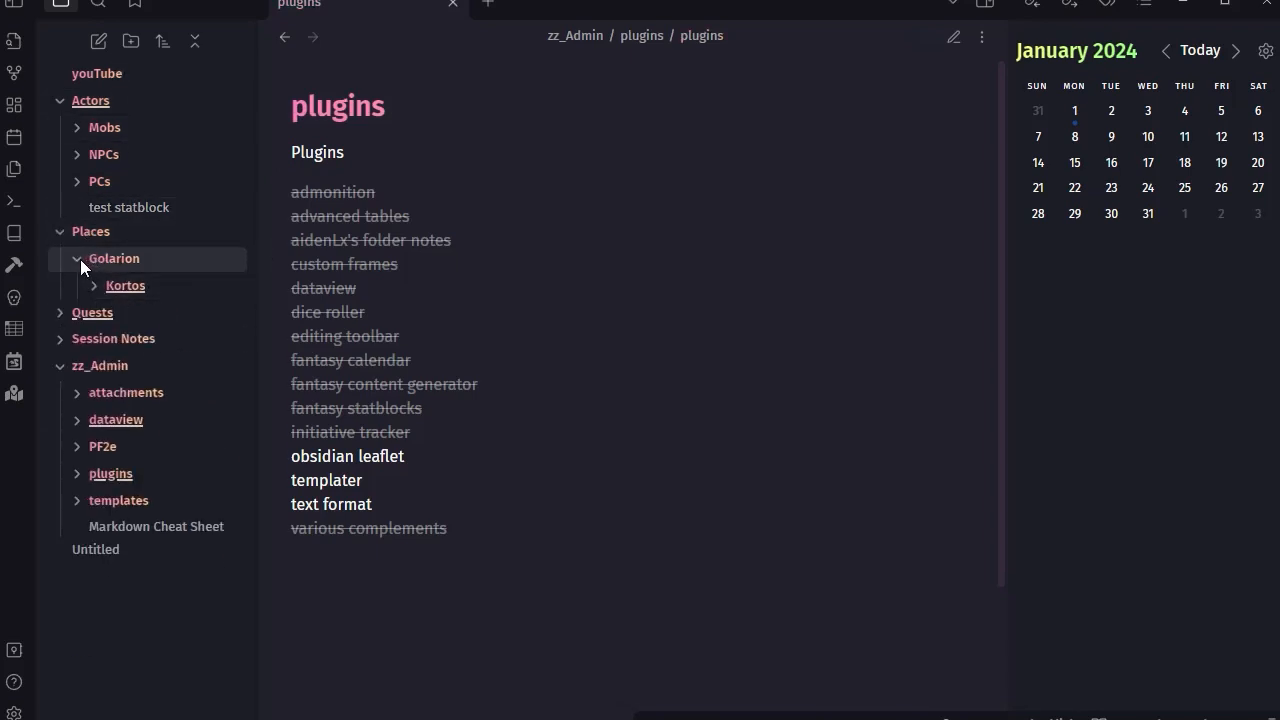
{"action": "left_click", "coordinate": [79, 258]}
{"action": "right_click", "coordinate": [90, 231]}
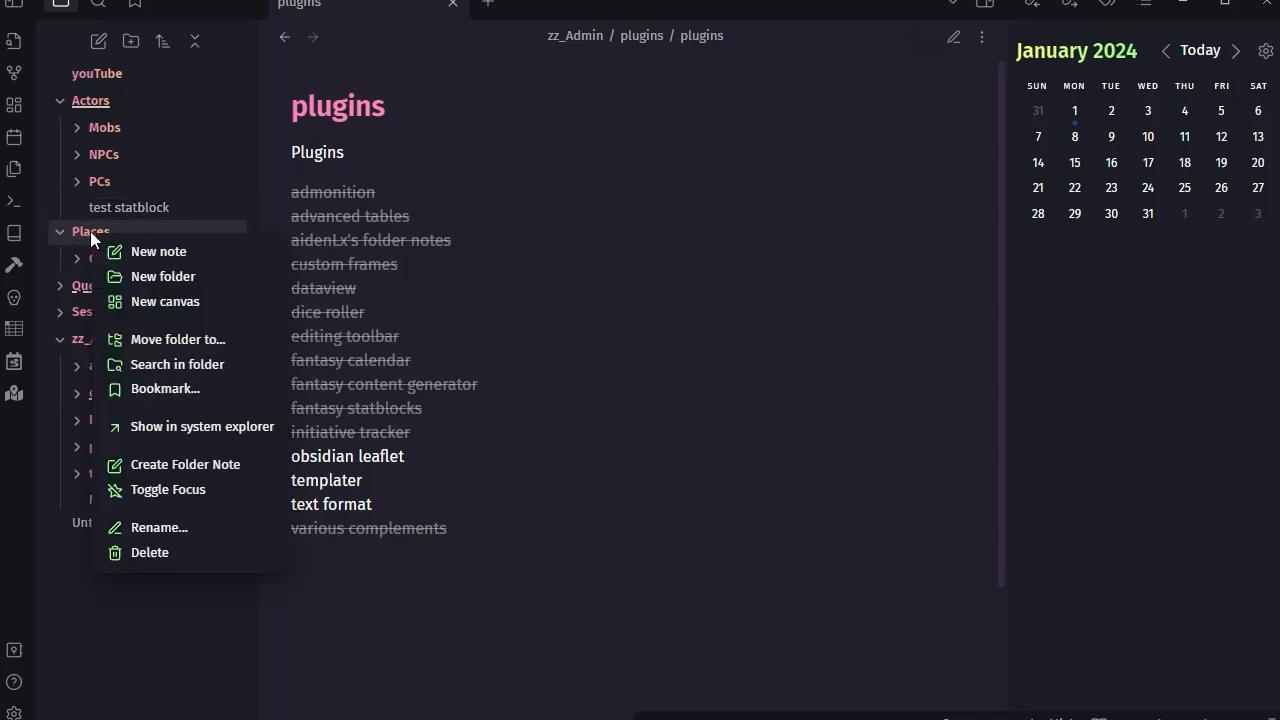
{"action": "left_click", "coordinate": [153, 253]}
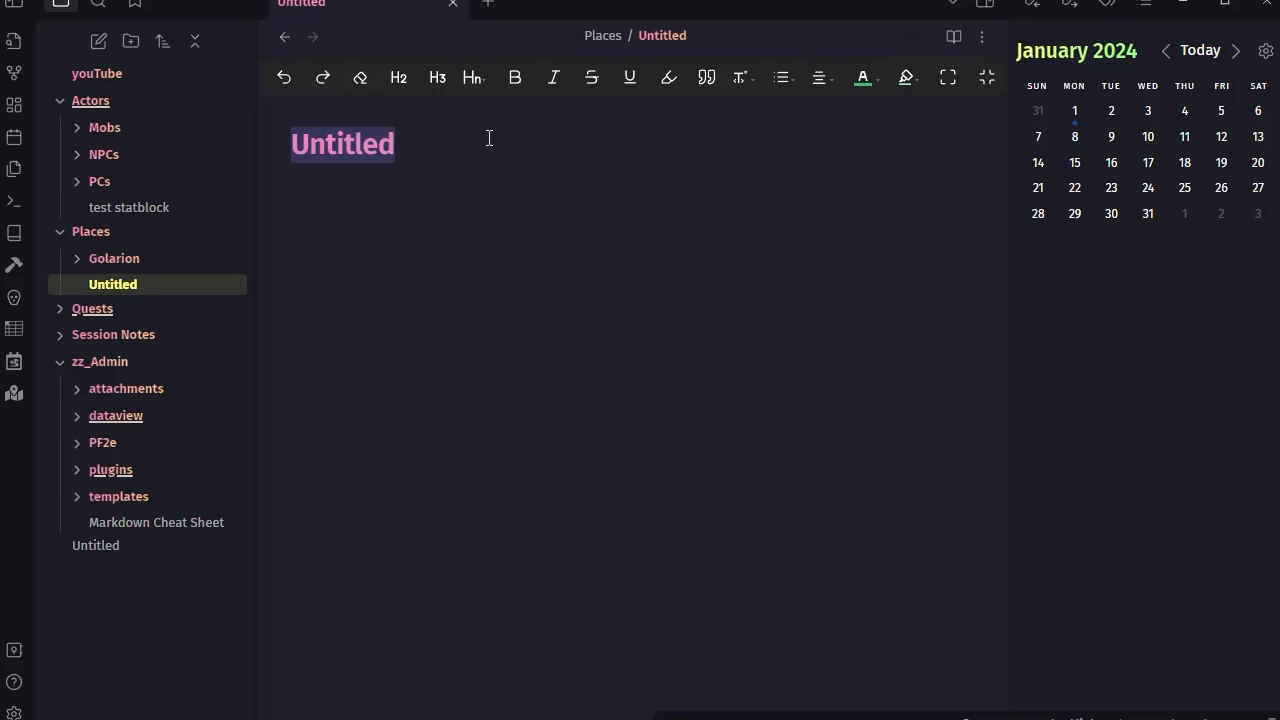
Title the new note in Places "Doches" and place the cursor in its empty body
{"action": "type", "text": "Doches"}
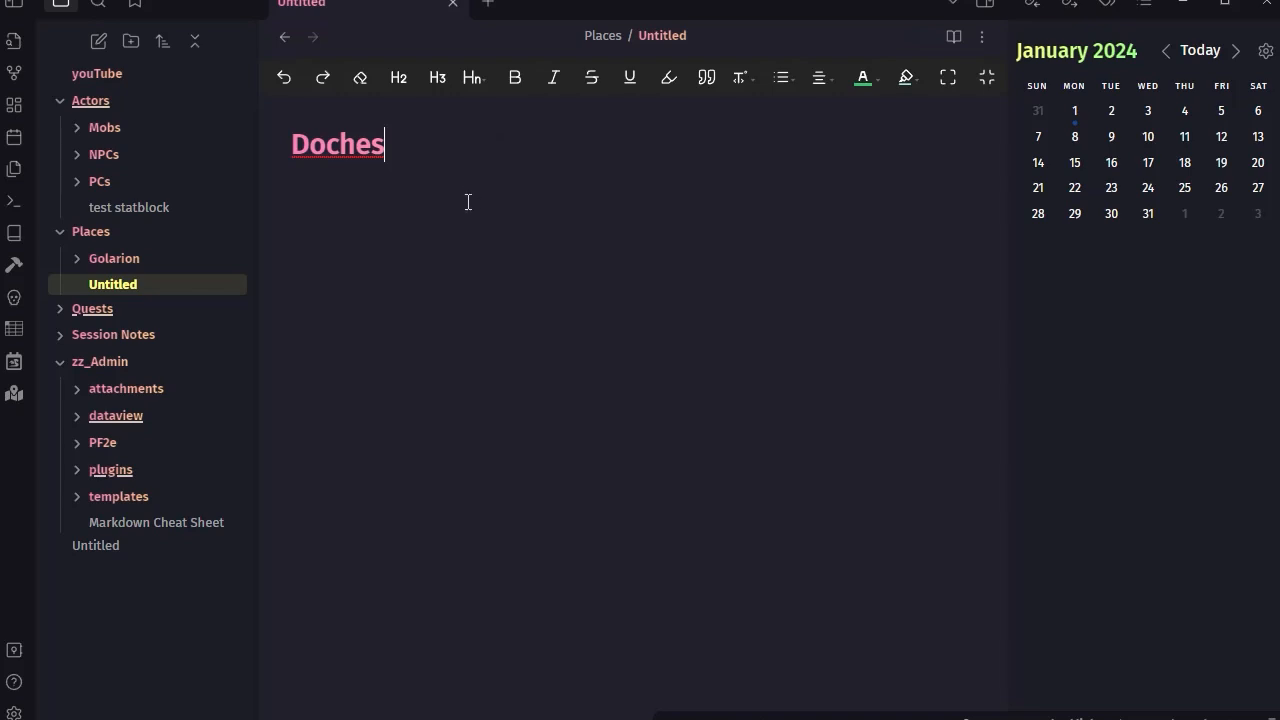
{"action": "key", "text": "Return"}
{"action": "left_click", "coordinate": [469, 210]}
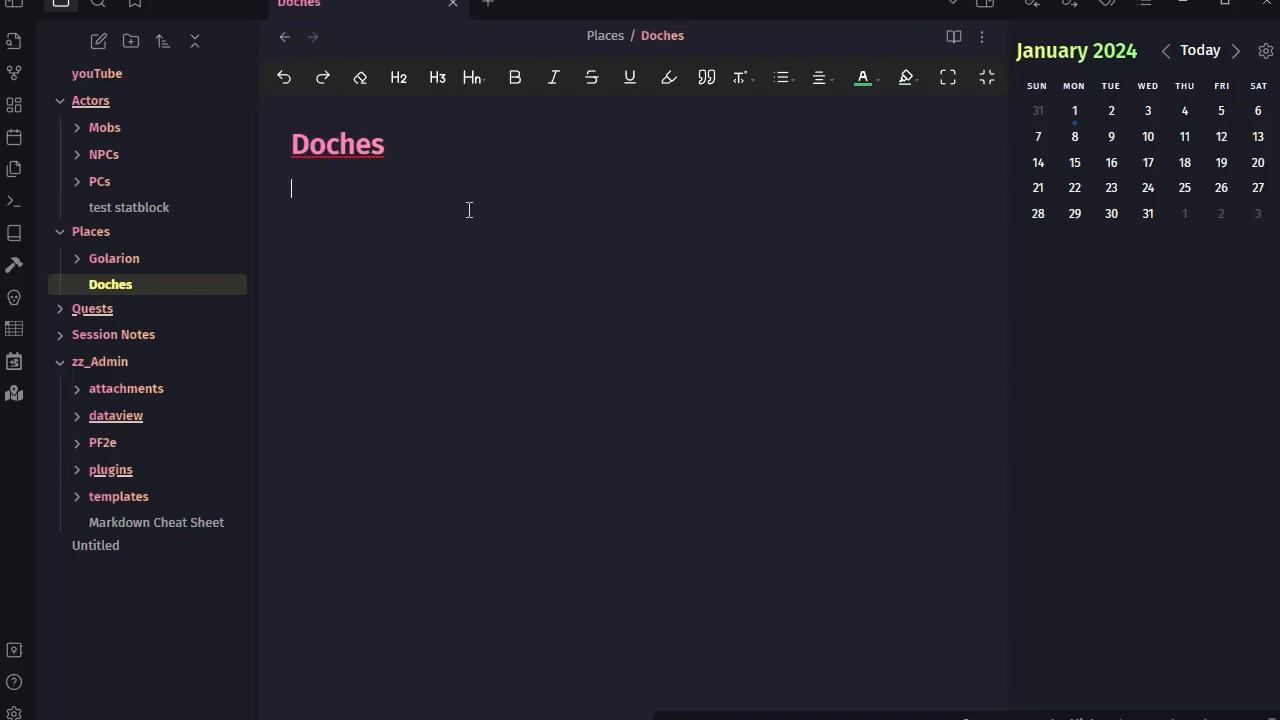
Add a leaflet code block to the Doches note and give the map the parameter "id: doches"
{"action": "type", "text": "```leaflet"}
{"action": "key", "text": "alt+Tab"}
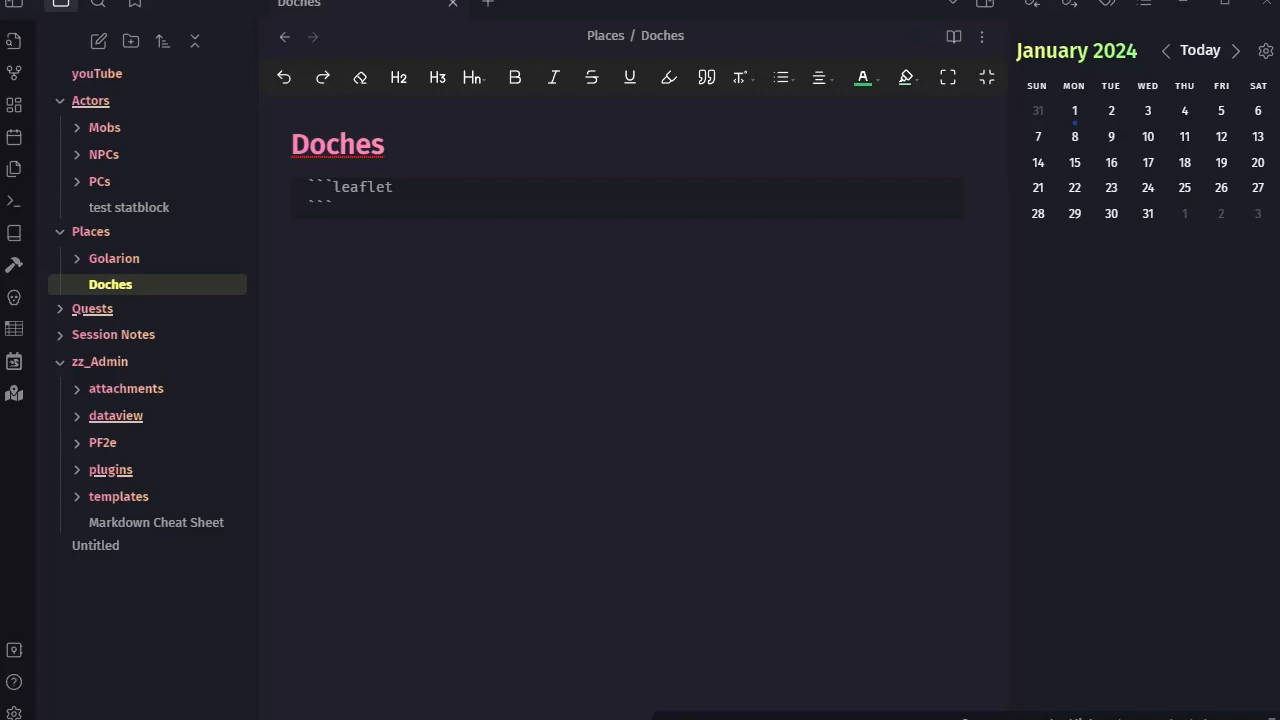
{"action": "left_click", "coordinate": [413, 194]}
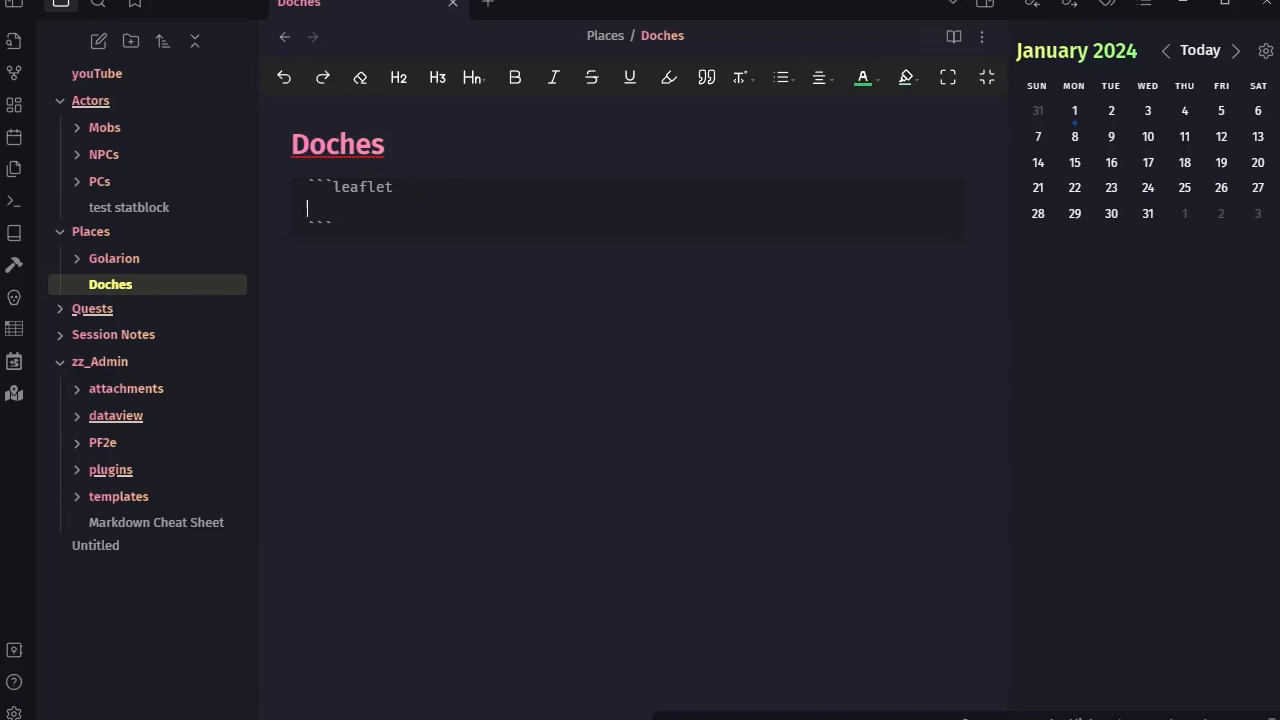
{"action": "key", "text": "alt+Tab"}
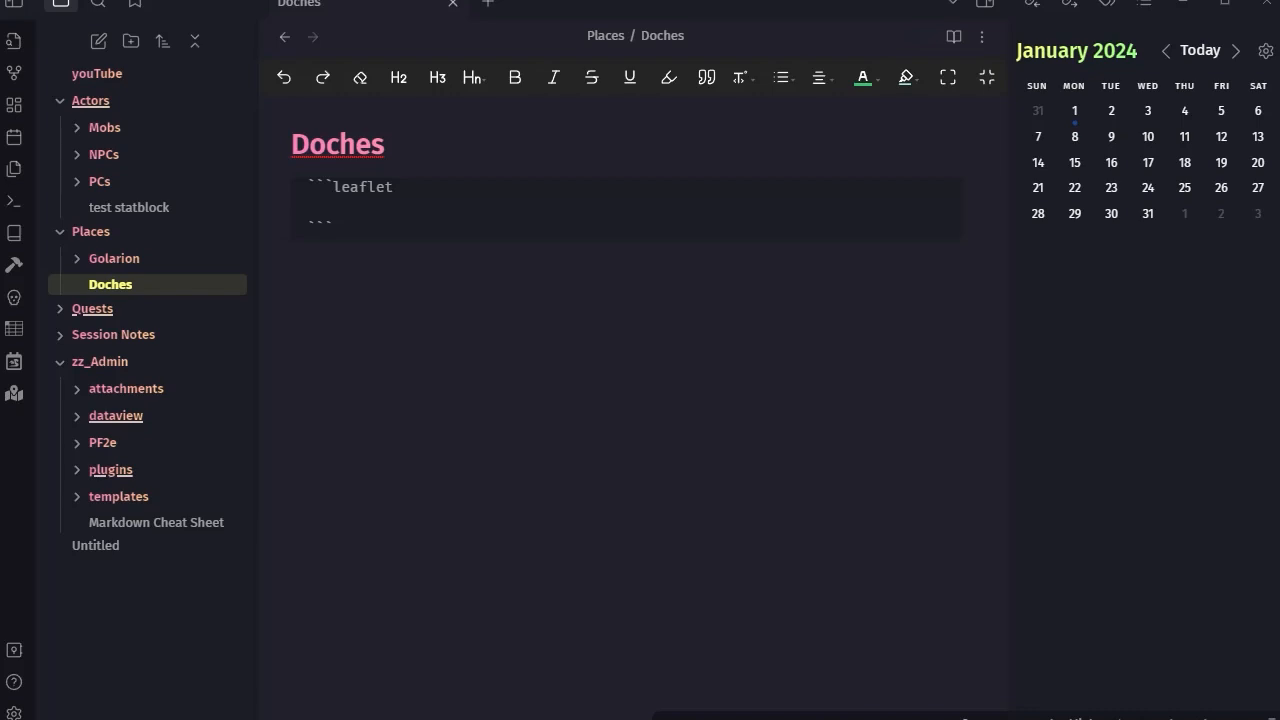
{"action": "left_click", "coordinate": [430, 188]}
{"action": "left_click", "coordinate": [332, 216]}
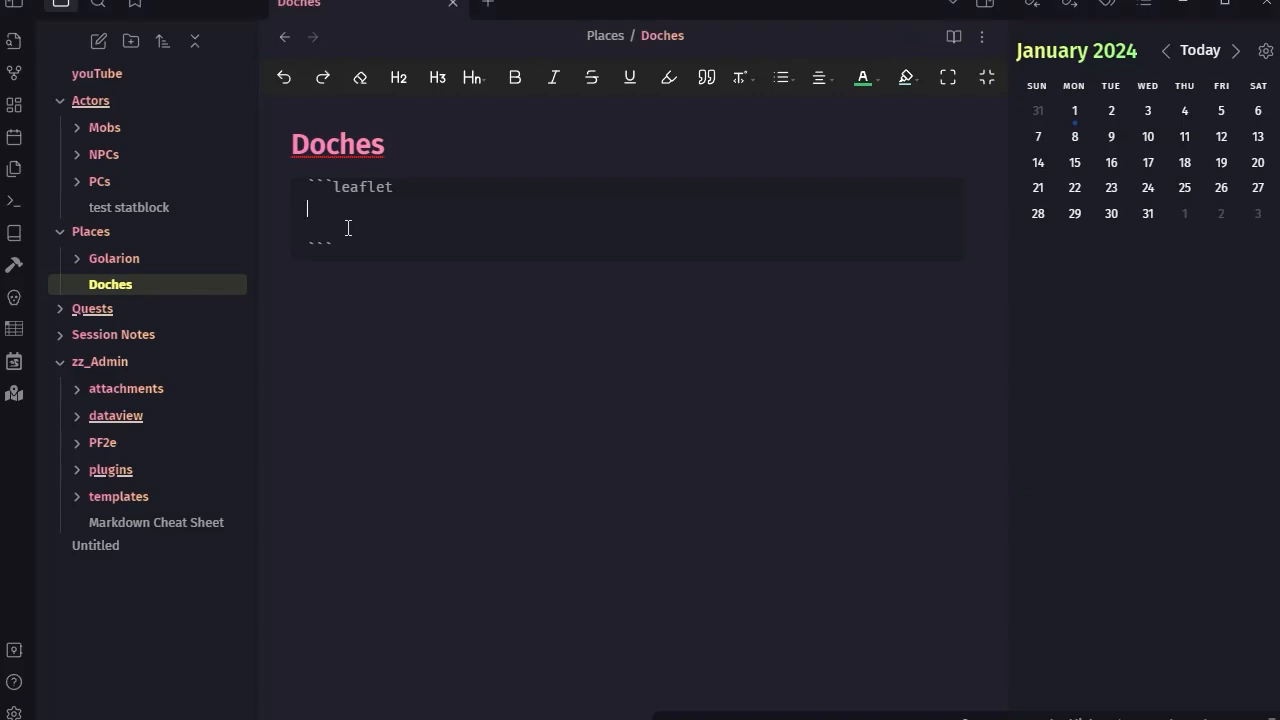
{"action": "type", "text": "id: doches"}
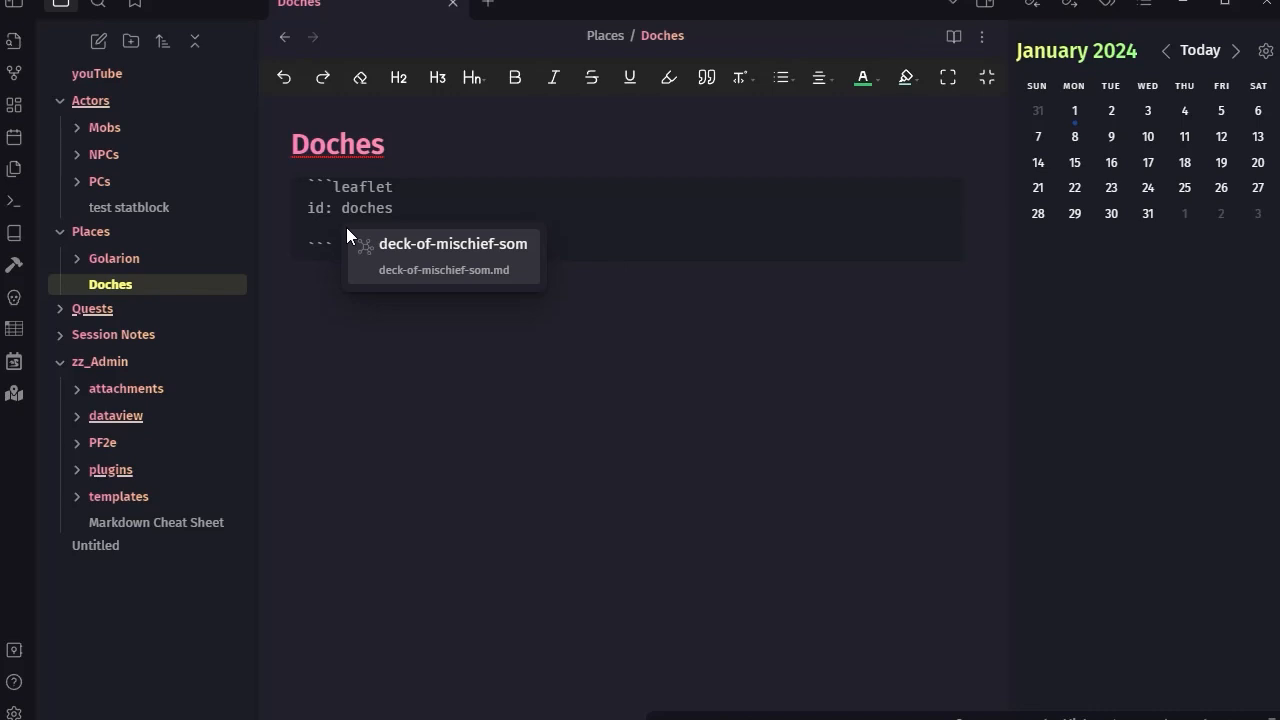
{"action": "left_click", "coordinate": [338, 237]}
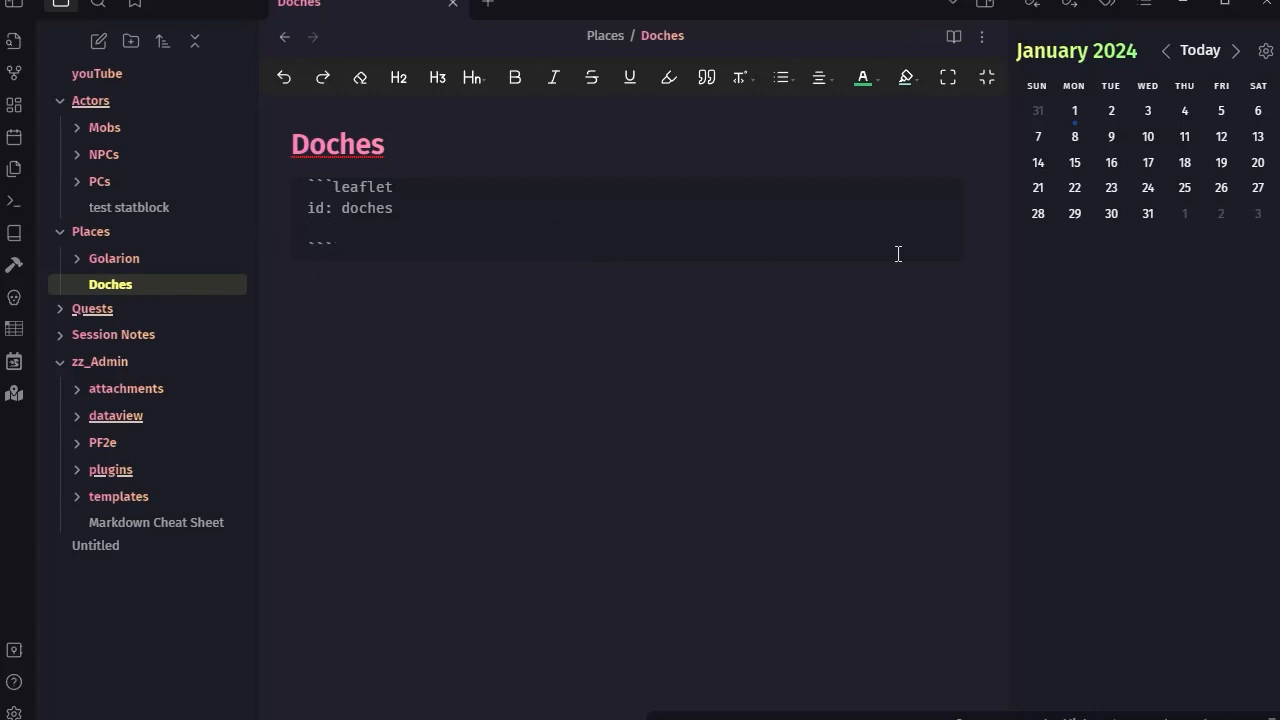
Check the attachments folder for the map image and add "image: [[doches.png]]" below the id in the leaflet block
{"action": "left_click", "coordinate": [78, 390]}
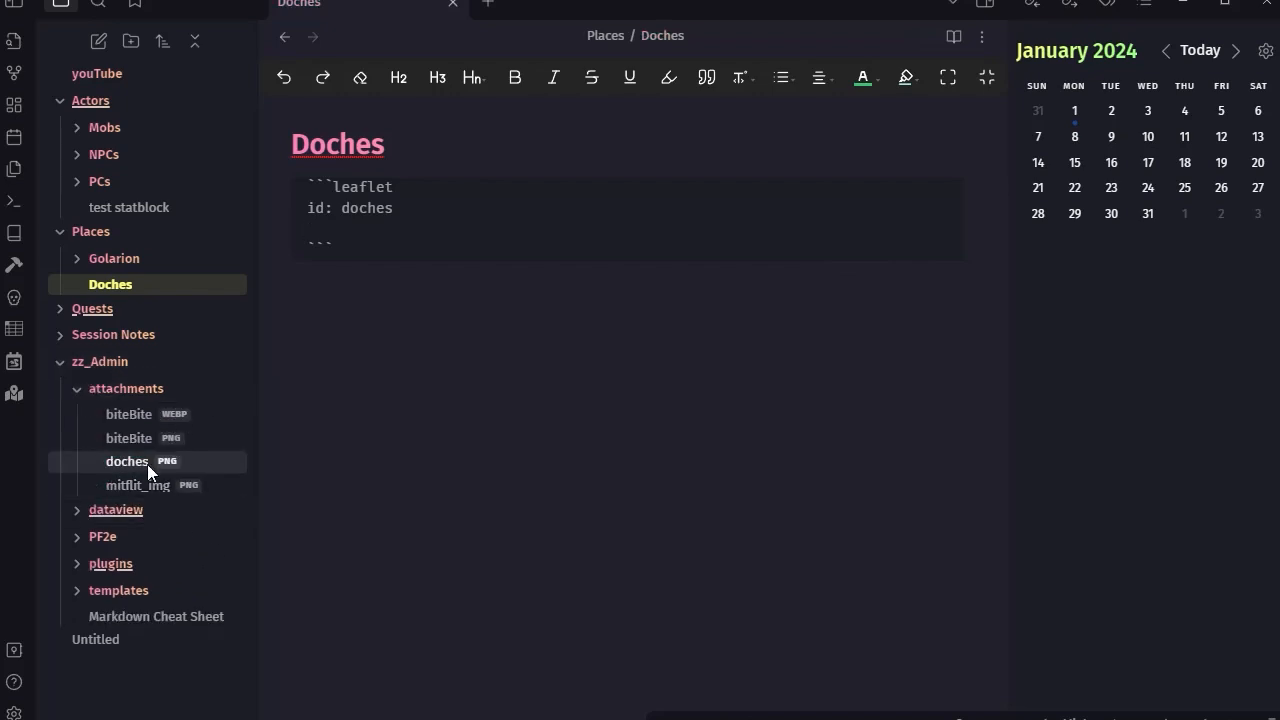
{"action": "left_click", "coordinate": [78, 390]}
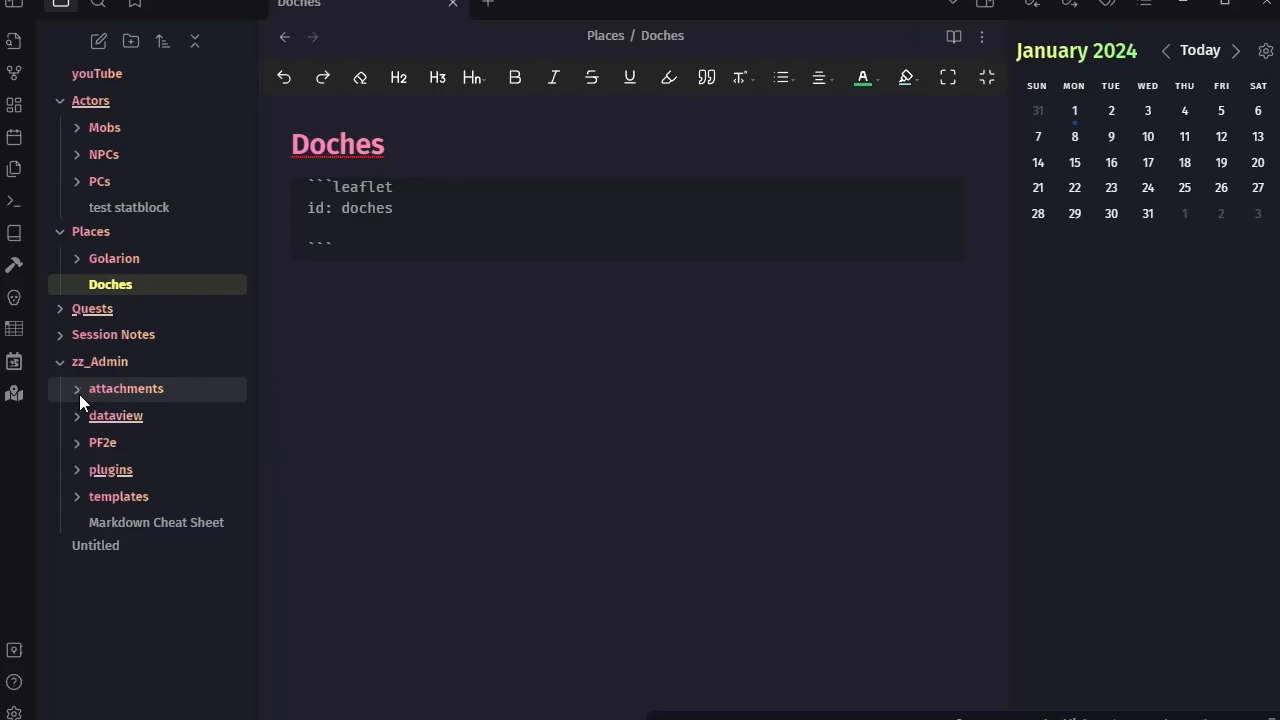
{"action": "left_click", "coordinate": [314, 230]}
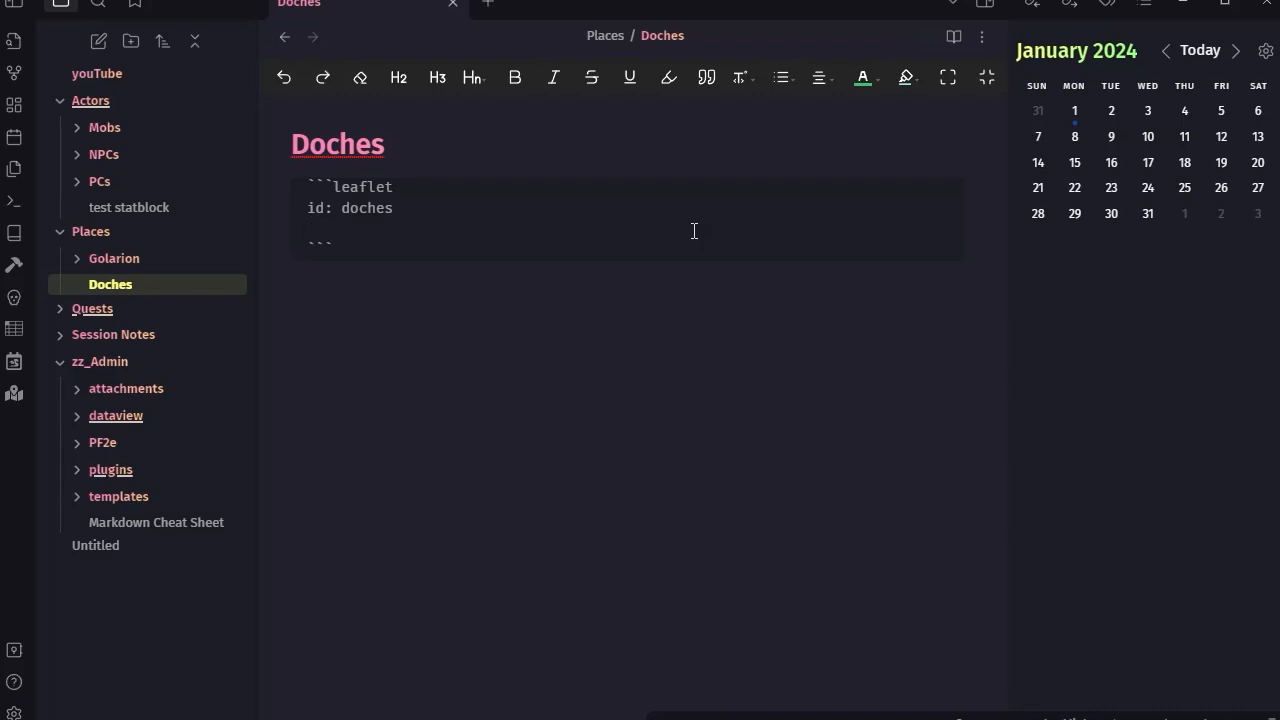
{"action": "type", "text": "image: [[do"}
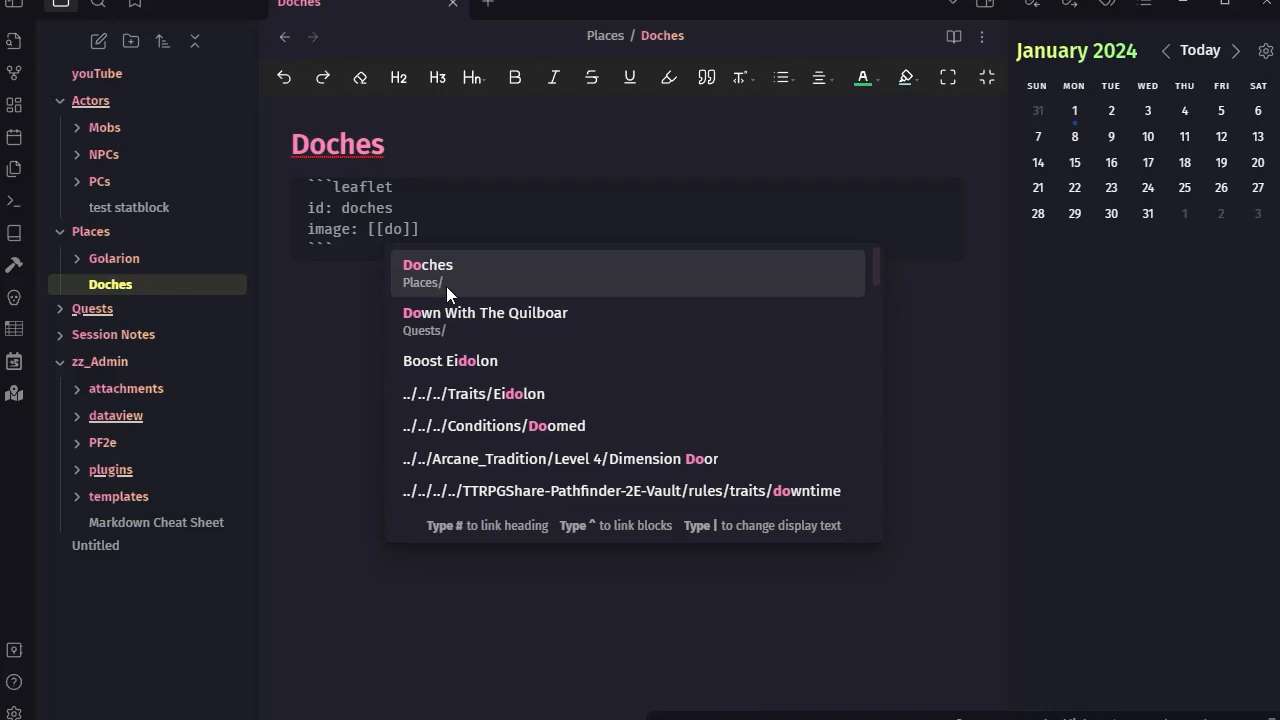
{"action": "left_click", "coordinate": [79, 390]}
{"action": "left_click", "coordinate": [79, 390]}
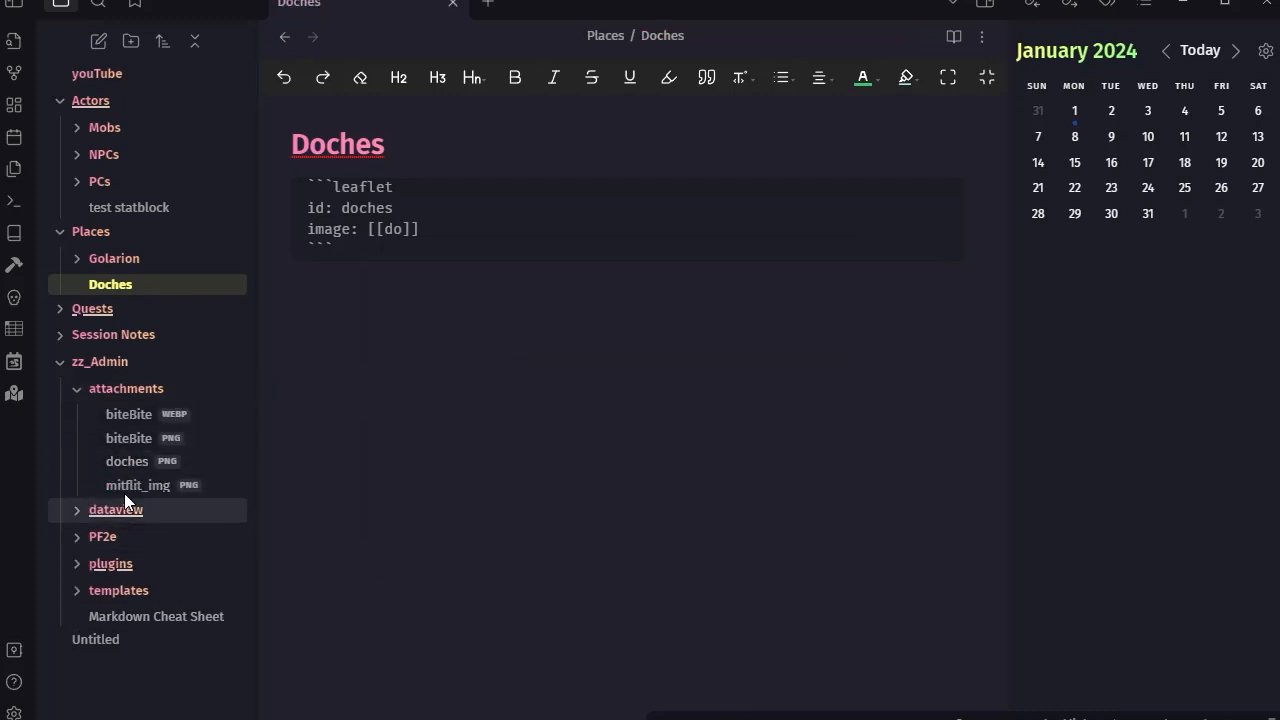
{"action": "left_click", "coordinate": [403, 233]}
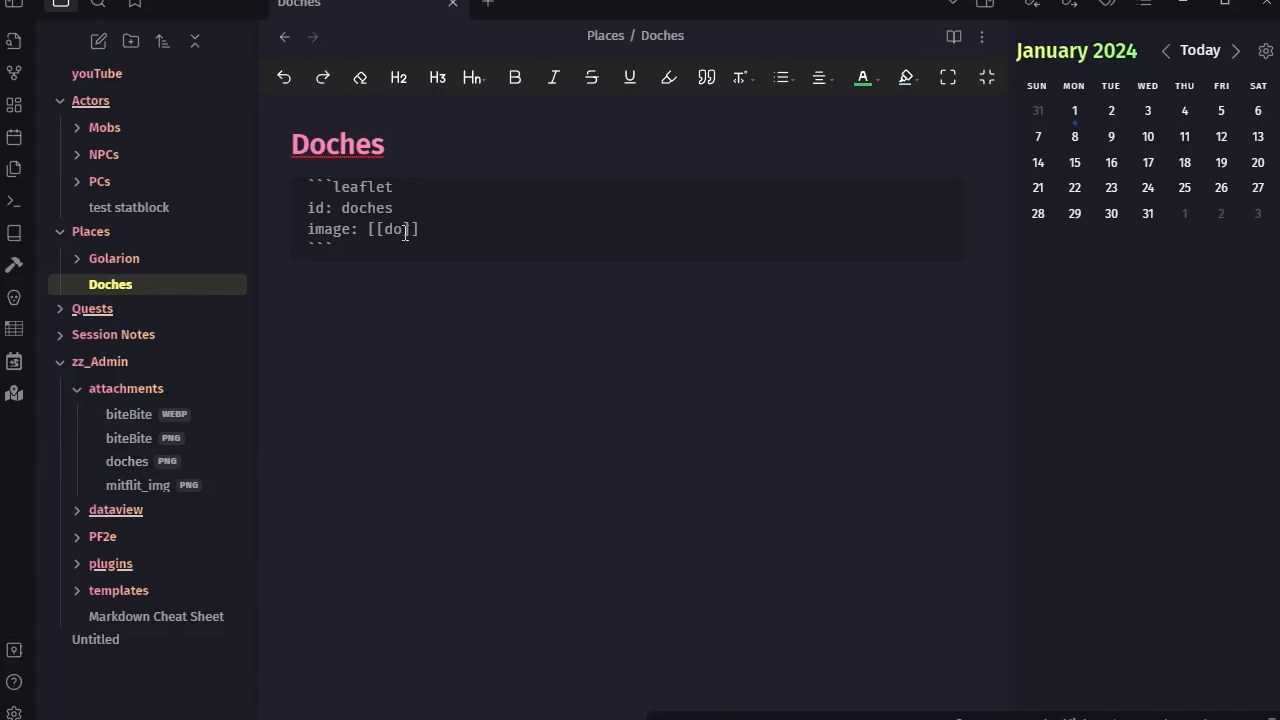
{"action": "type", "text": "ches"}
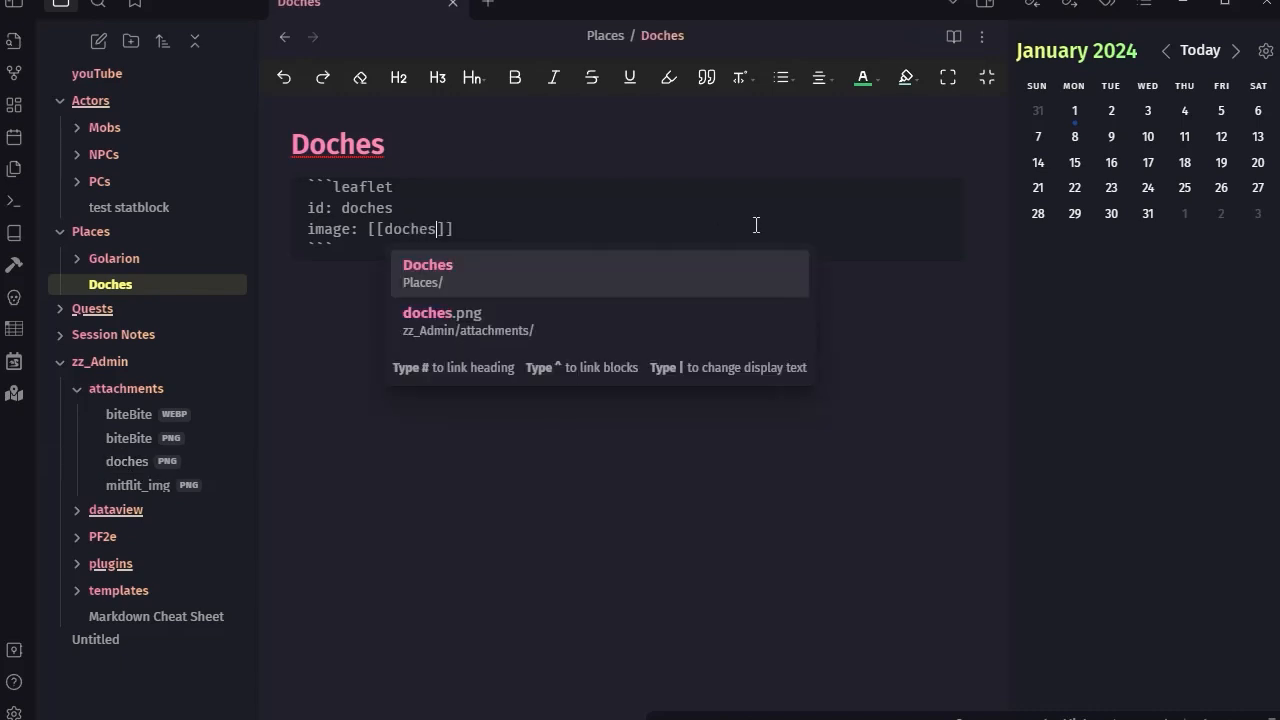
{"action": "left_click", "coordinate": [555, 313]}
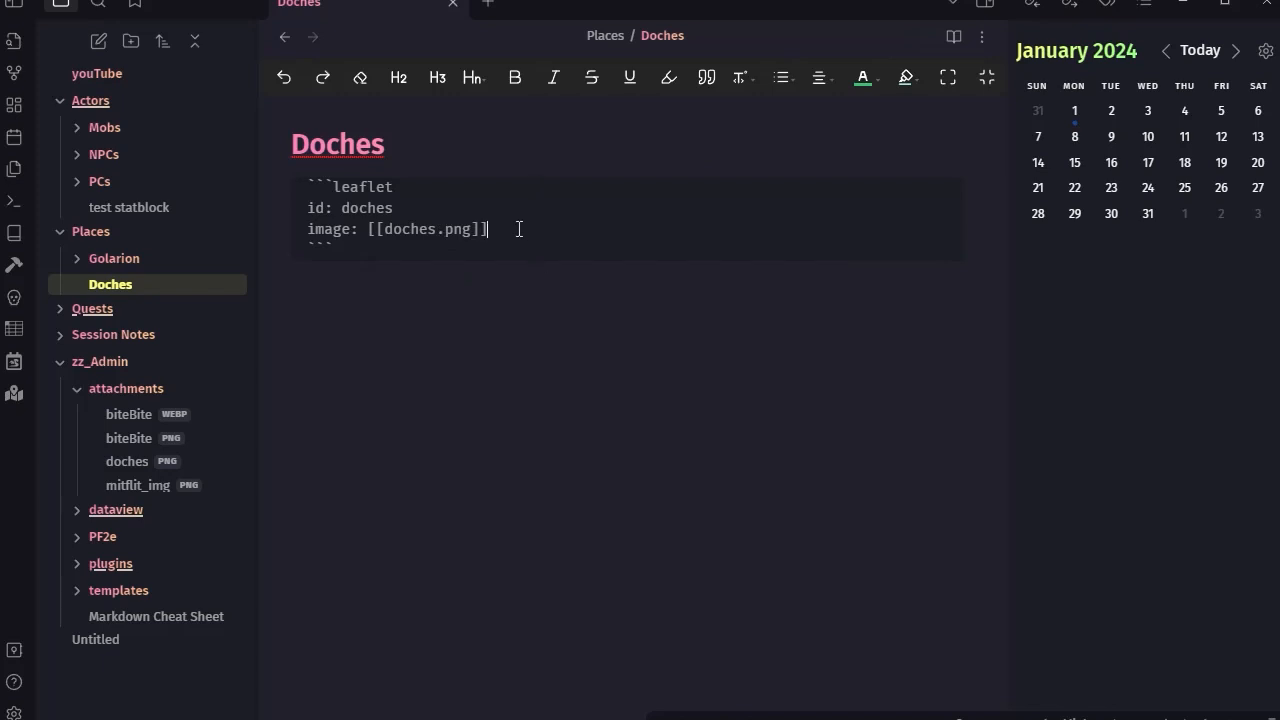
Add the lines "height: 900px" and "defaultZoom: 9" to the leaflet block
{"action": "key", "text": "Return"}
{"action": "type", "text": "height"}
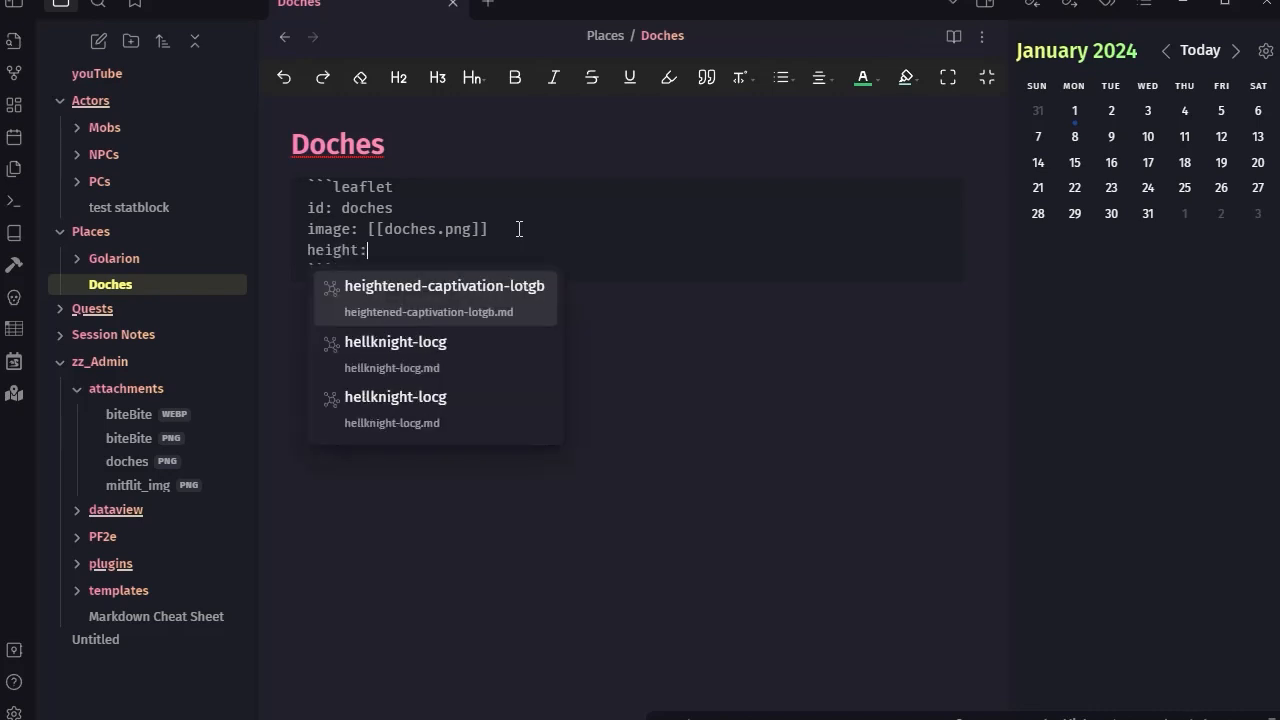
{"action": "type", "text": ": 900px"}
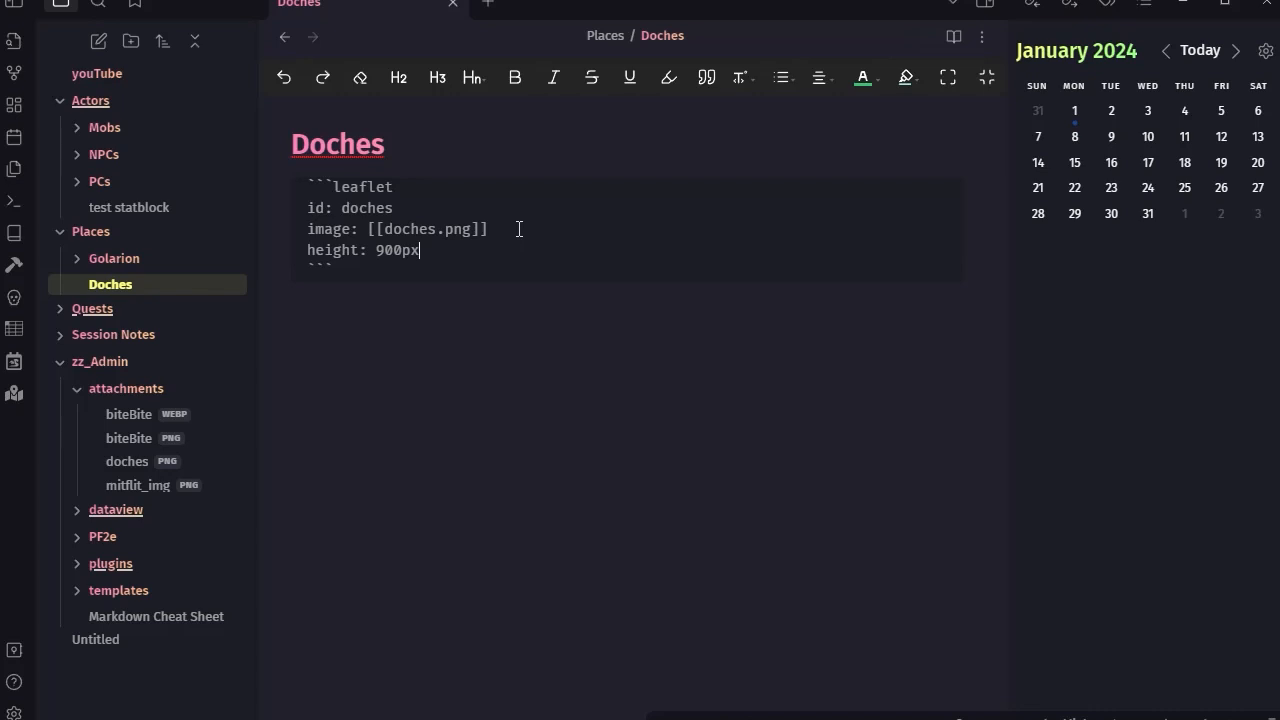
{"action": "key", "text": "Return"}
{"action": "type", "text": "default"}
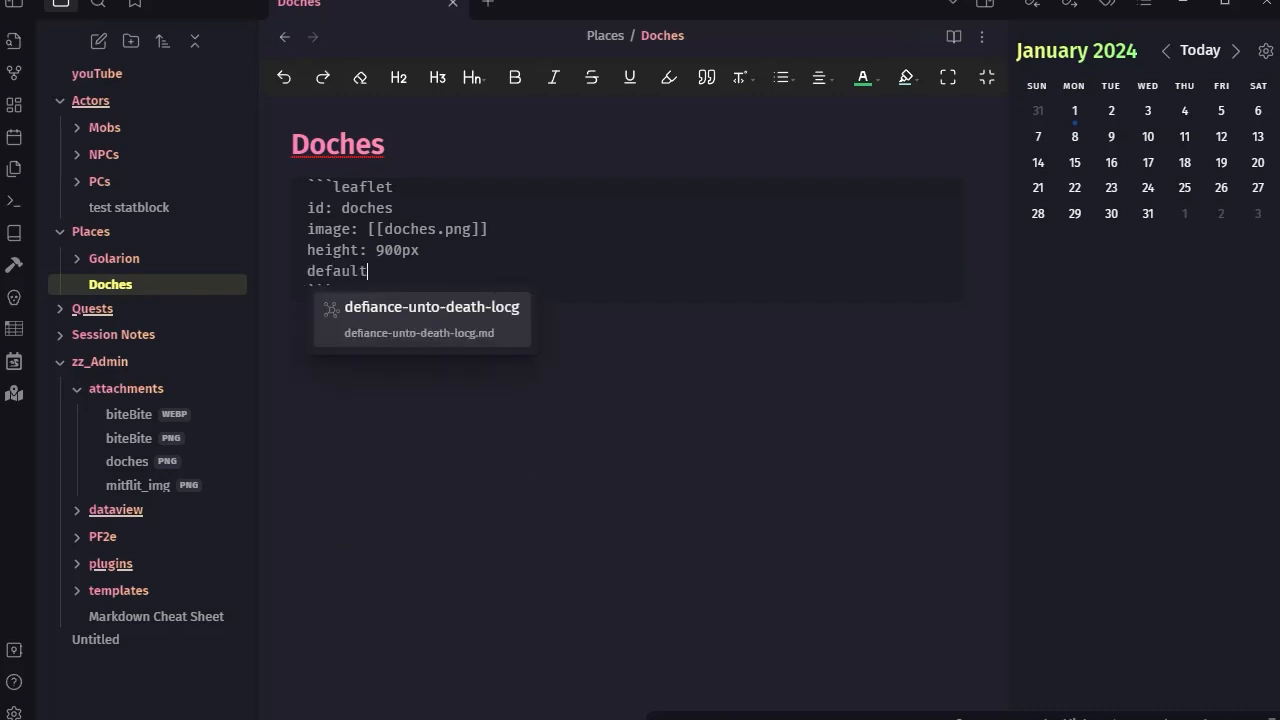
{"action": "key", "text": "Escape"}
{"action": "type", "text": "Zoom"}
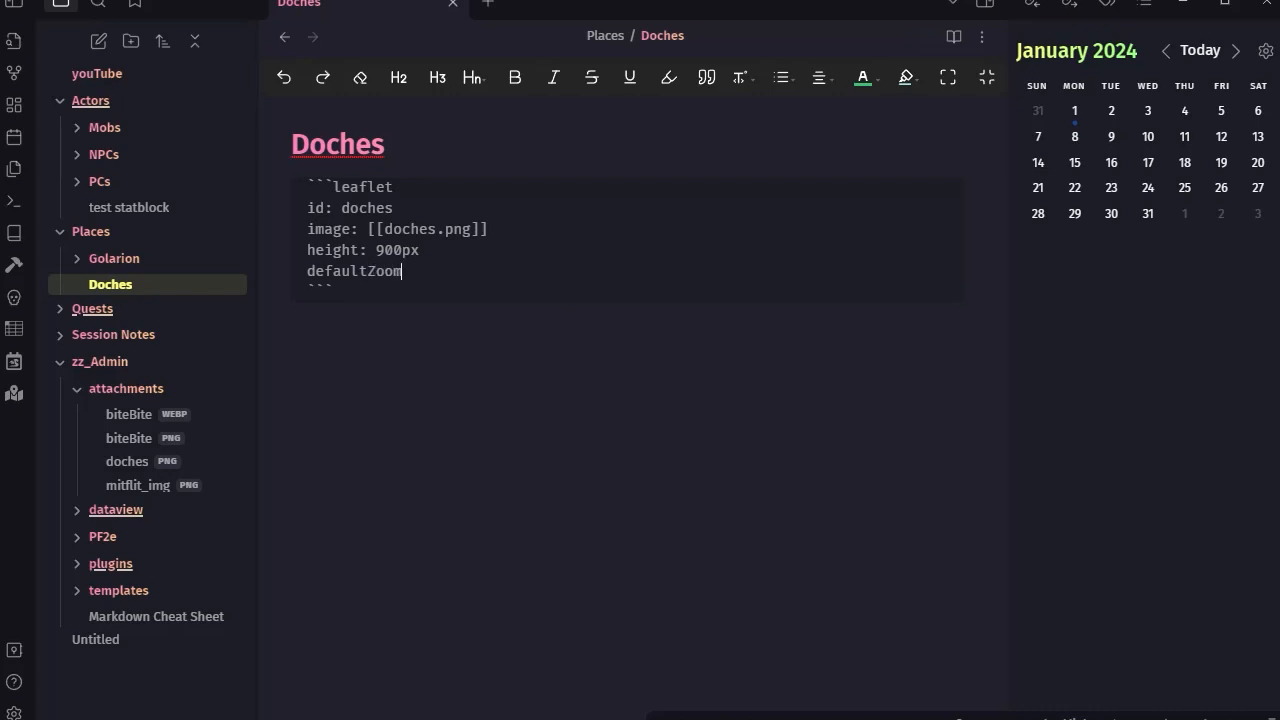
{"action": "type", "text": ": 9"}
Add the line "unit: feet" to the leaflet block and start a new line below it
{"action": "type", "text": "unit"}
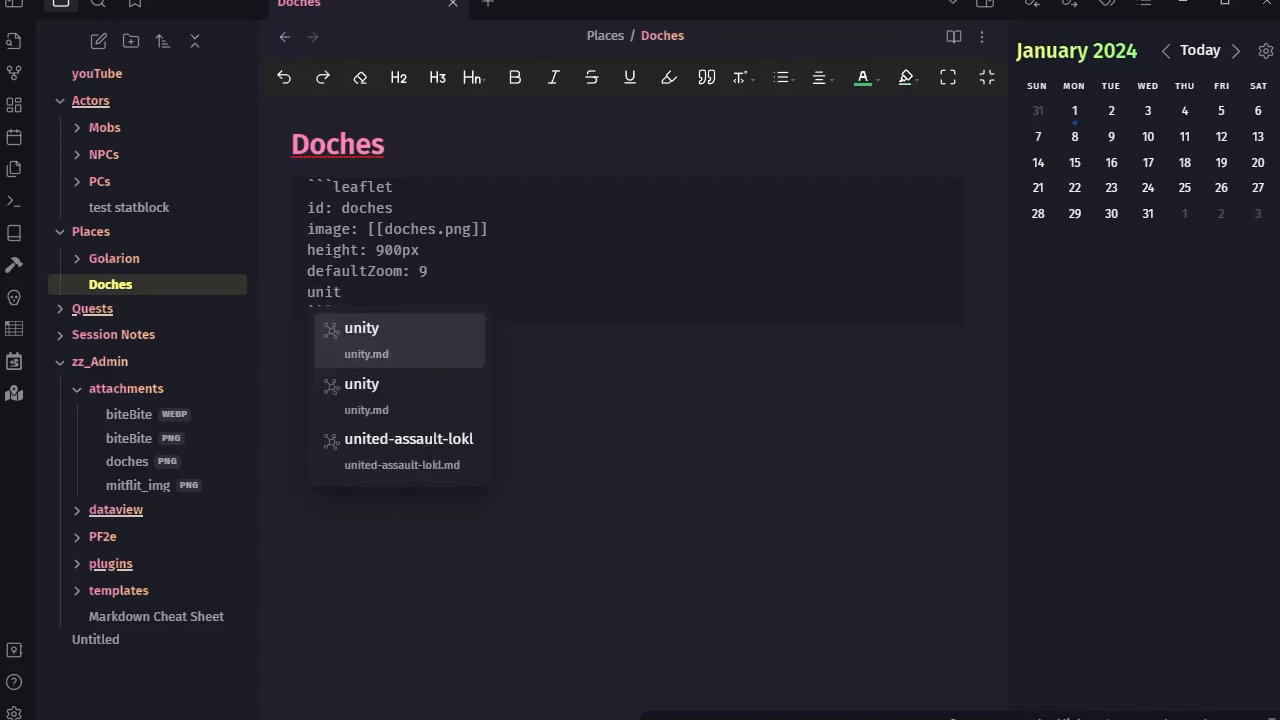
{"action": "type", "text": ":"}
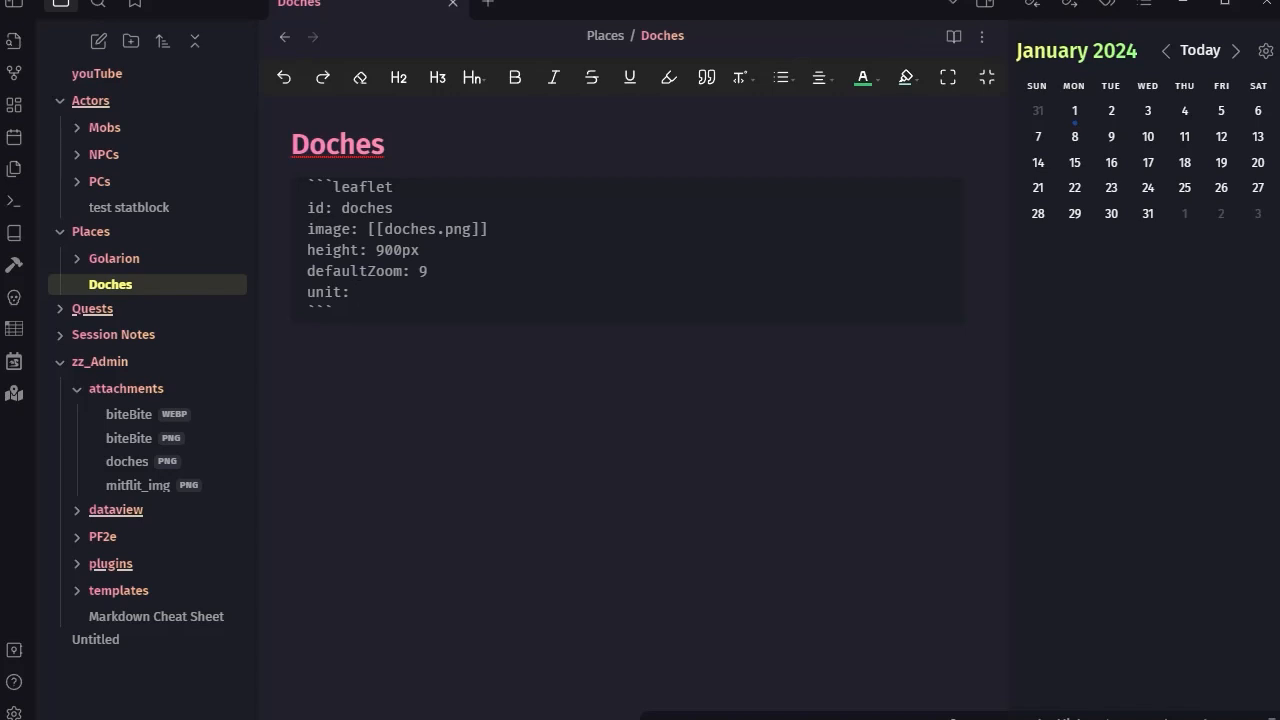
{"action": "type", "text": "feet"}
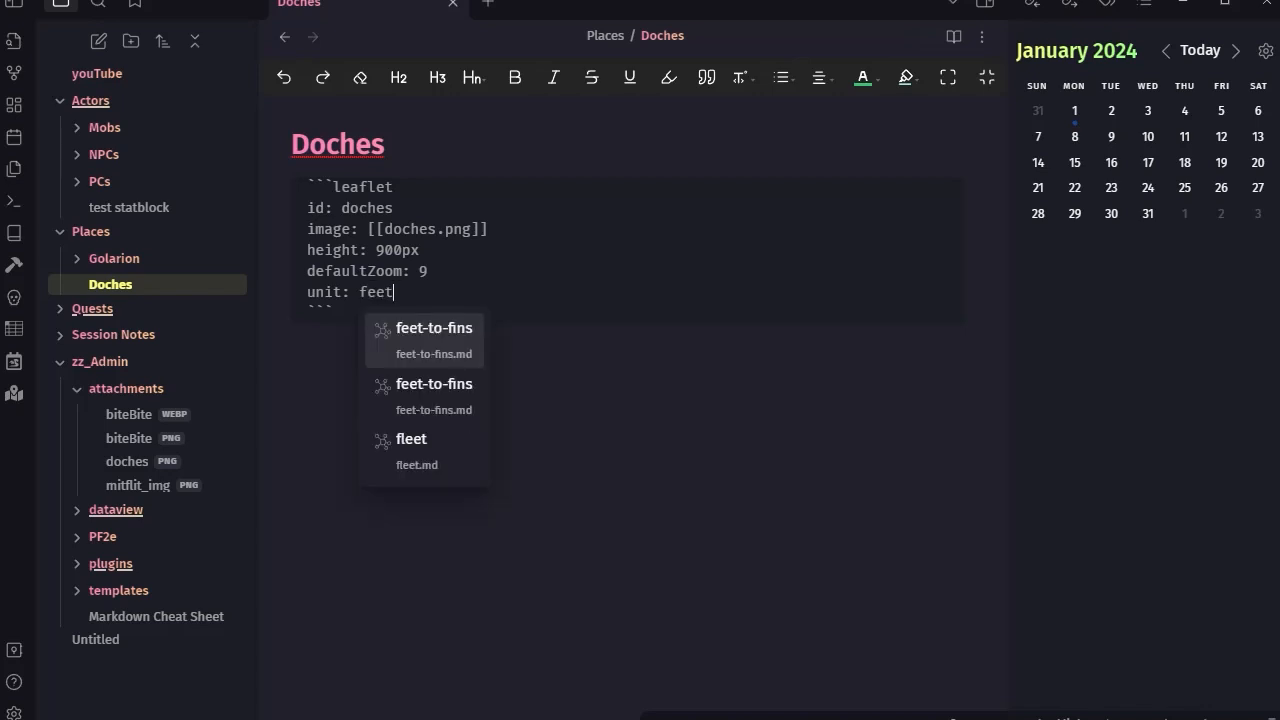
{"action": "key", "text": "Escape"}
{"action": "key", "text": "Return"}
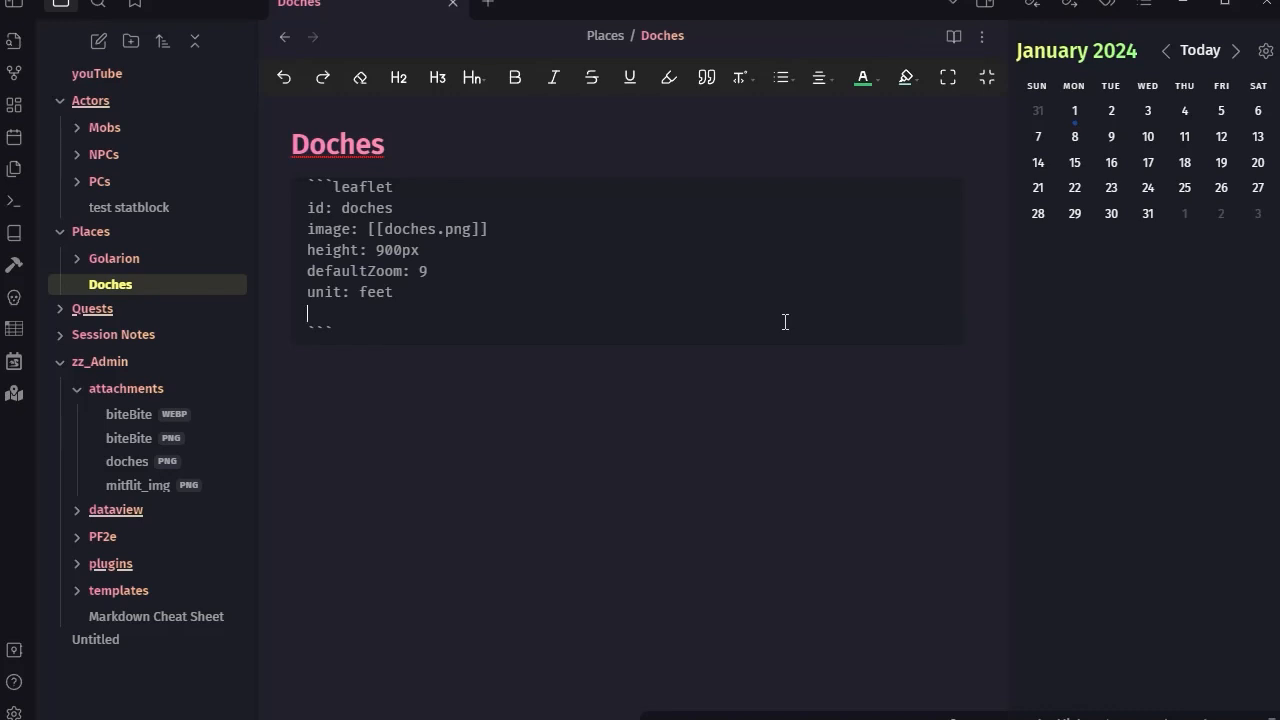
Add "darkMode: true" as the last parameter of the leaflet block and leave the block
{"action": "type", "text": "dark"}
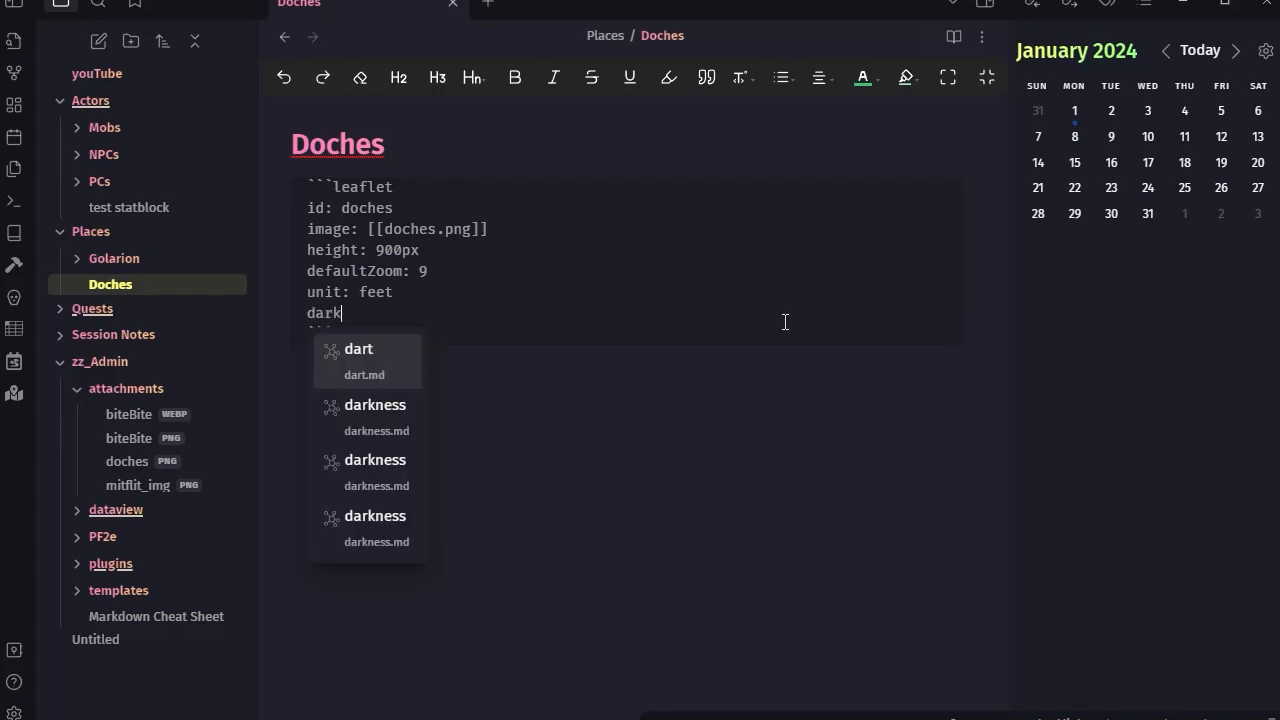
{"action": "type", "text": "Mode"}
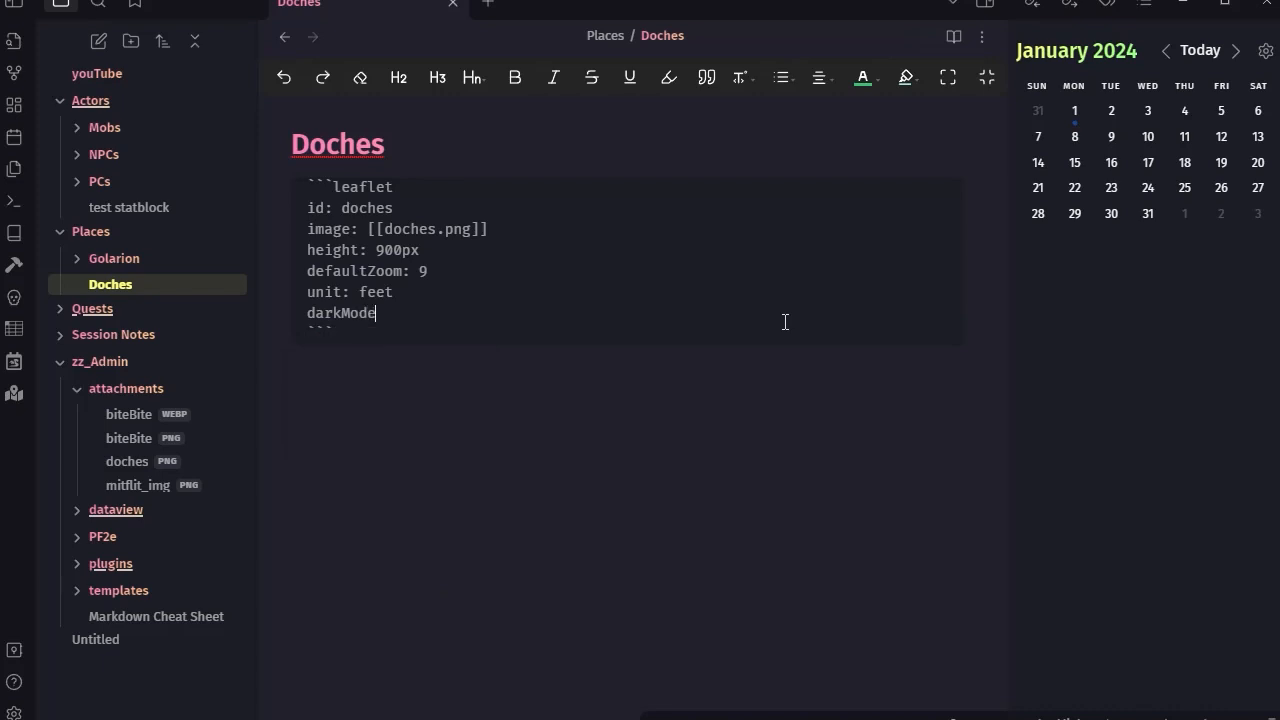
{"action": "type", "text": ": true"}
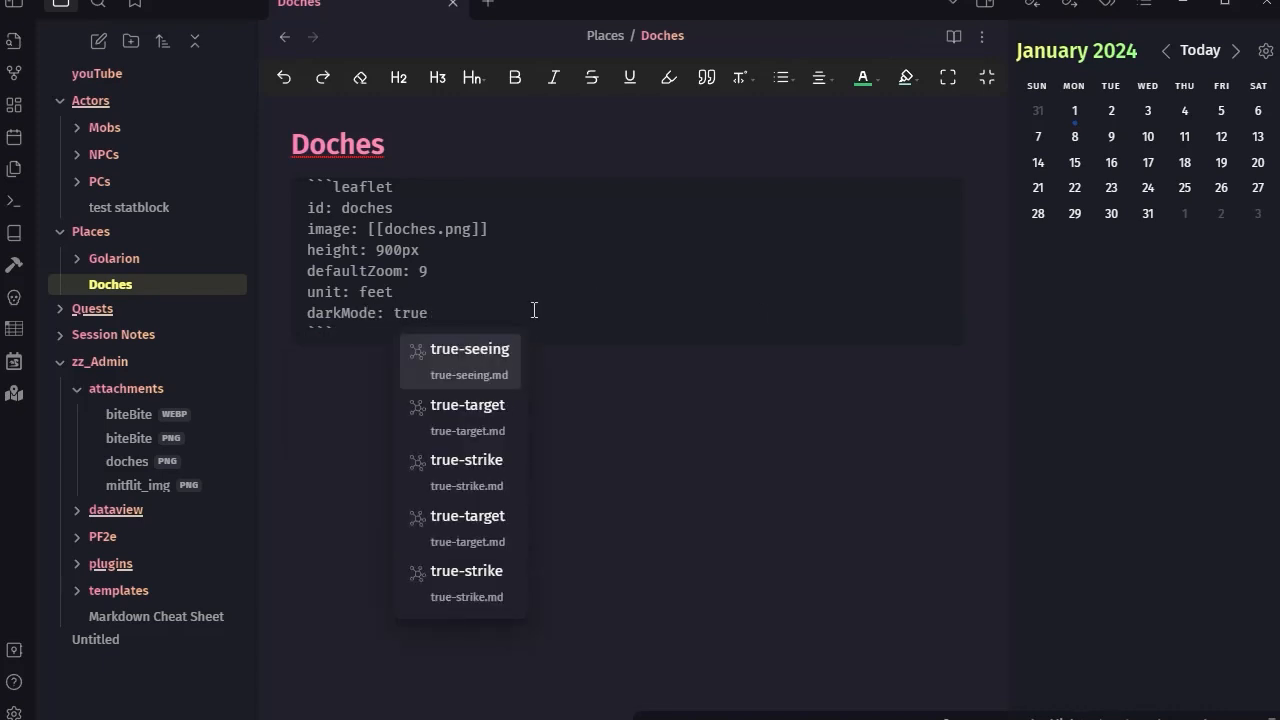
{"action": "left_click", "coordinate": [698, 402]}
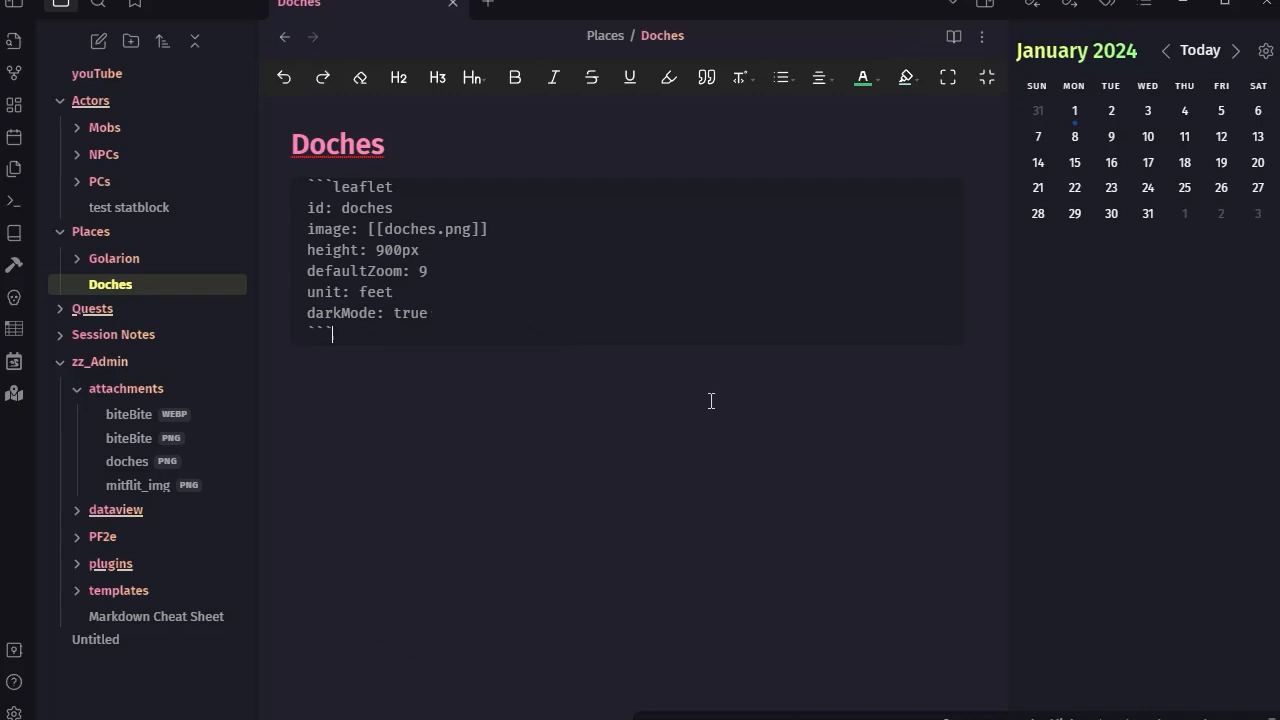
Switch the Doches note to reading view and inspect the rendered leaflet map at different zoom levels
{"action": "left_click", "coordinate": [954, 38]}
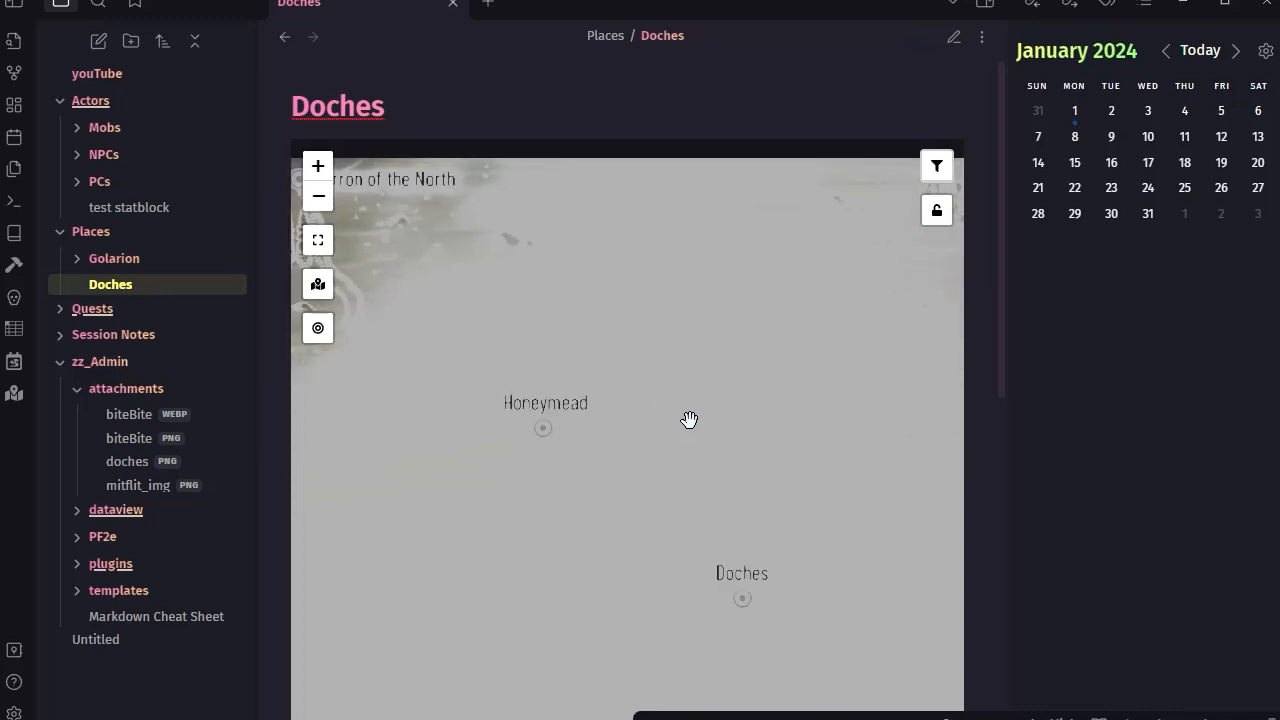
{"action": "left_click_drag", "start_coordinate": [695, 542], "coordinate": [690, 511]}
{"action": "scroll", "coordinate": [731, 458], "scroll_direction": "up", "scroll_amount": 2}
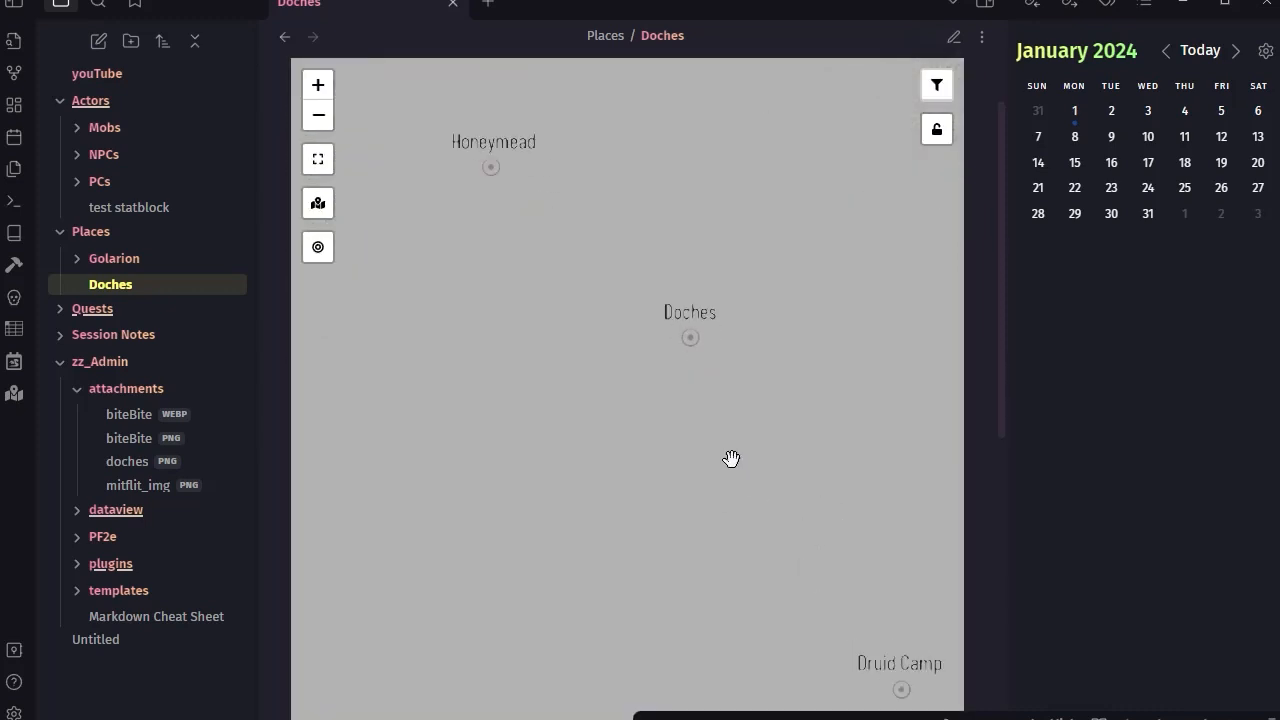
{"action": "scroll", "coordinate": [731, 458], "scroll_direction": "down", "scroll_amount": 2}
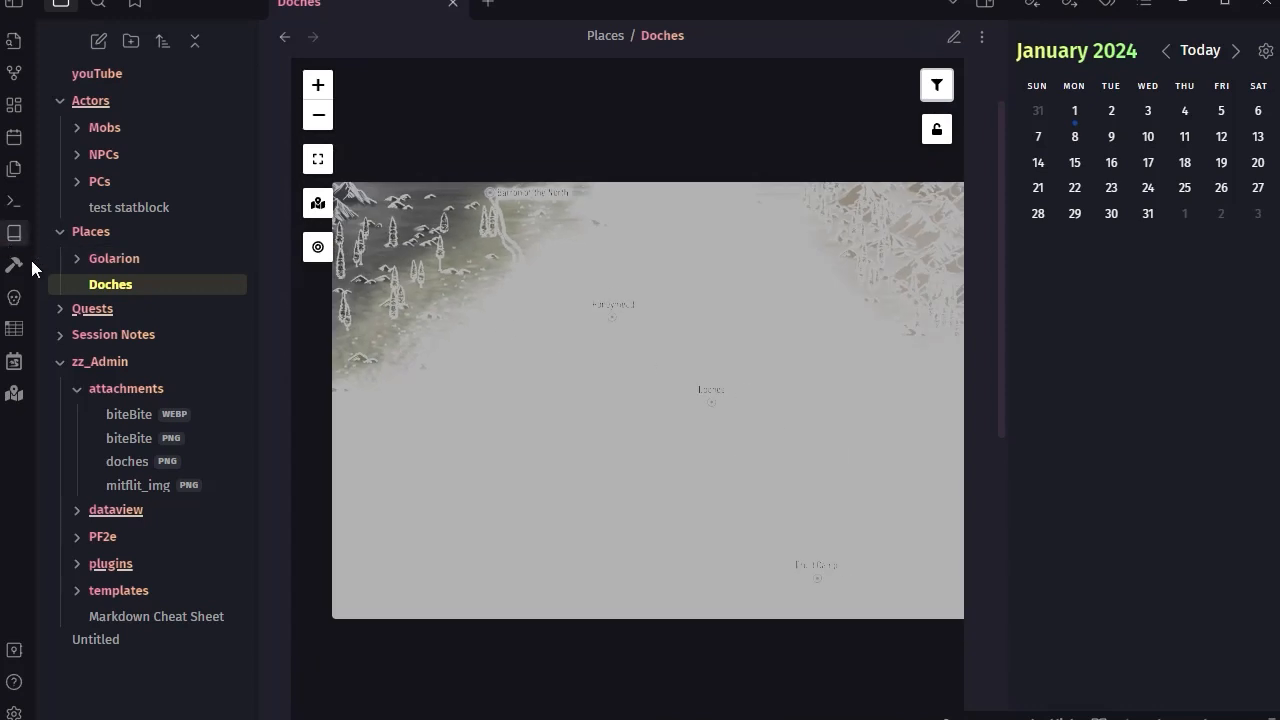
Compare the original doches.png attachment with the dark-mode map rendered in the Doches note
{"action": "left_click", "coordinate": [121, 462]}
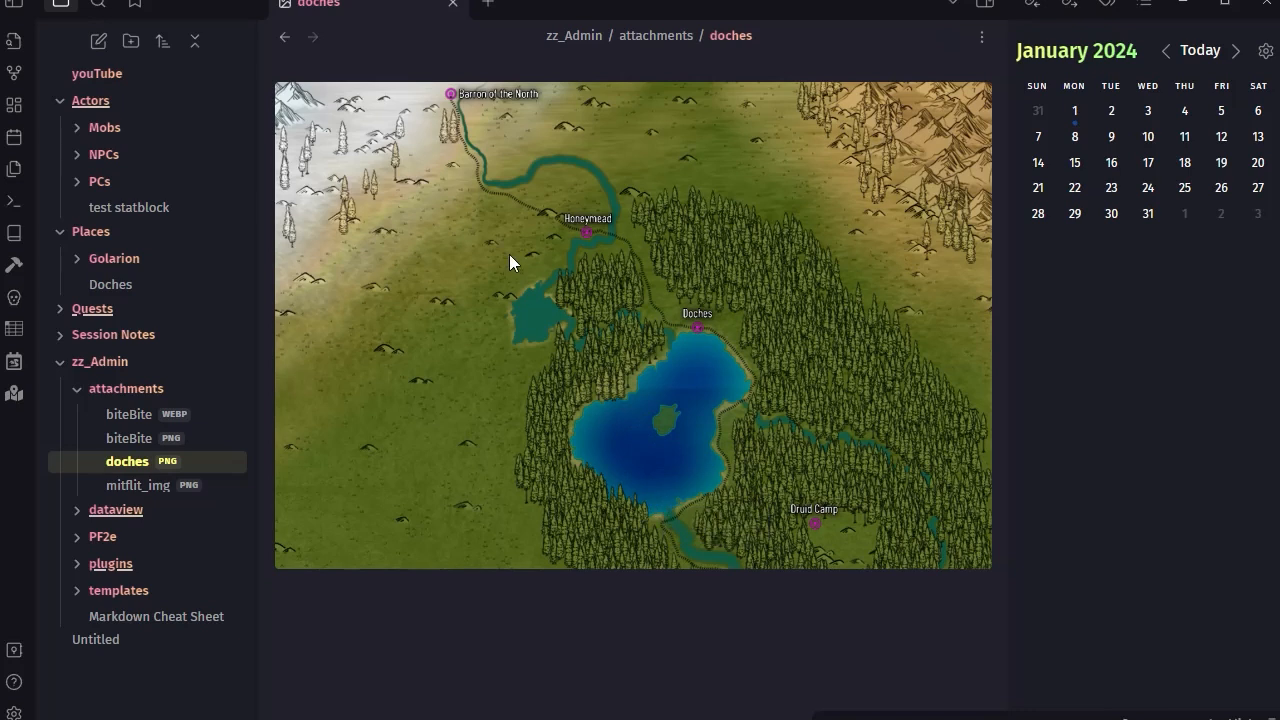
{"action": "left_click", "coordinate": [111, 286]}
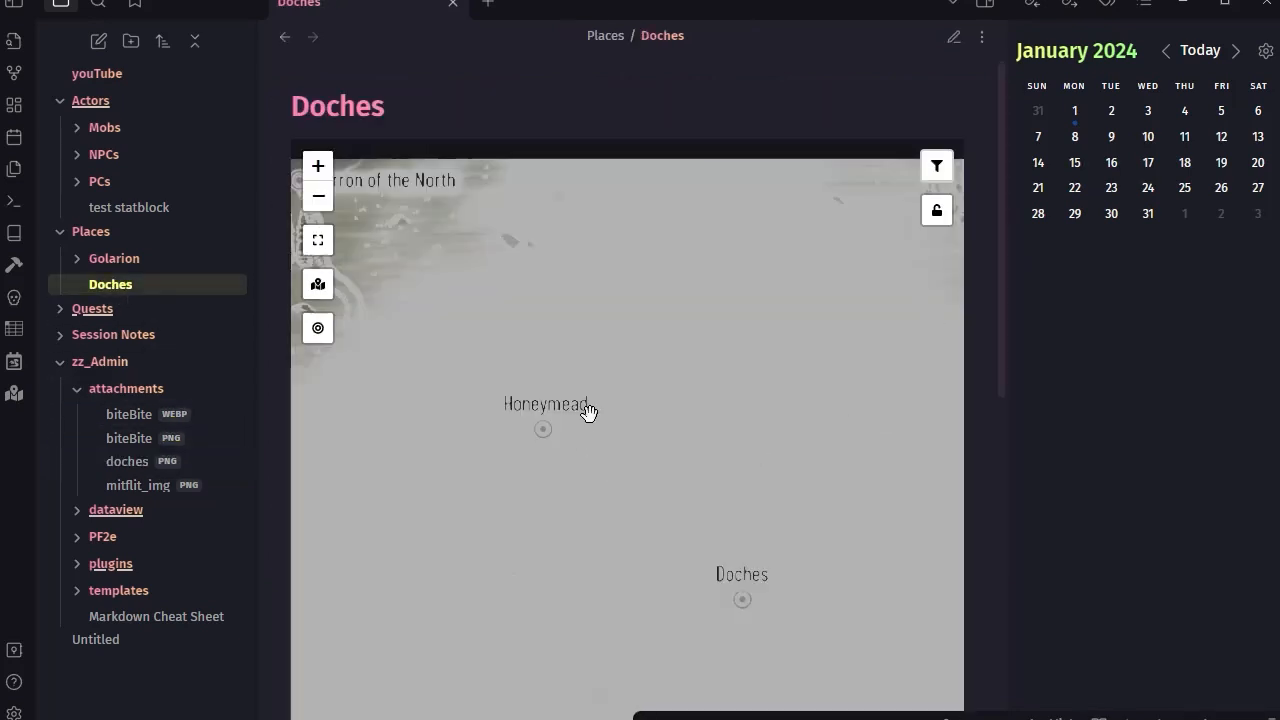
{"action": "scroll", "coordinate": [589, 409], "scroll_direction": "down", "scroll_amount": 1}
{"action": "left_click_drag", "start_coordinate": [484, 538], "coordinate": [533, 529]}
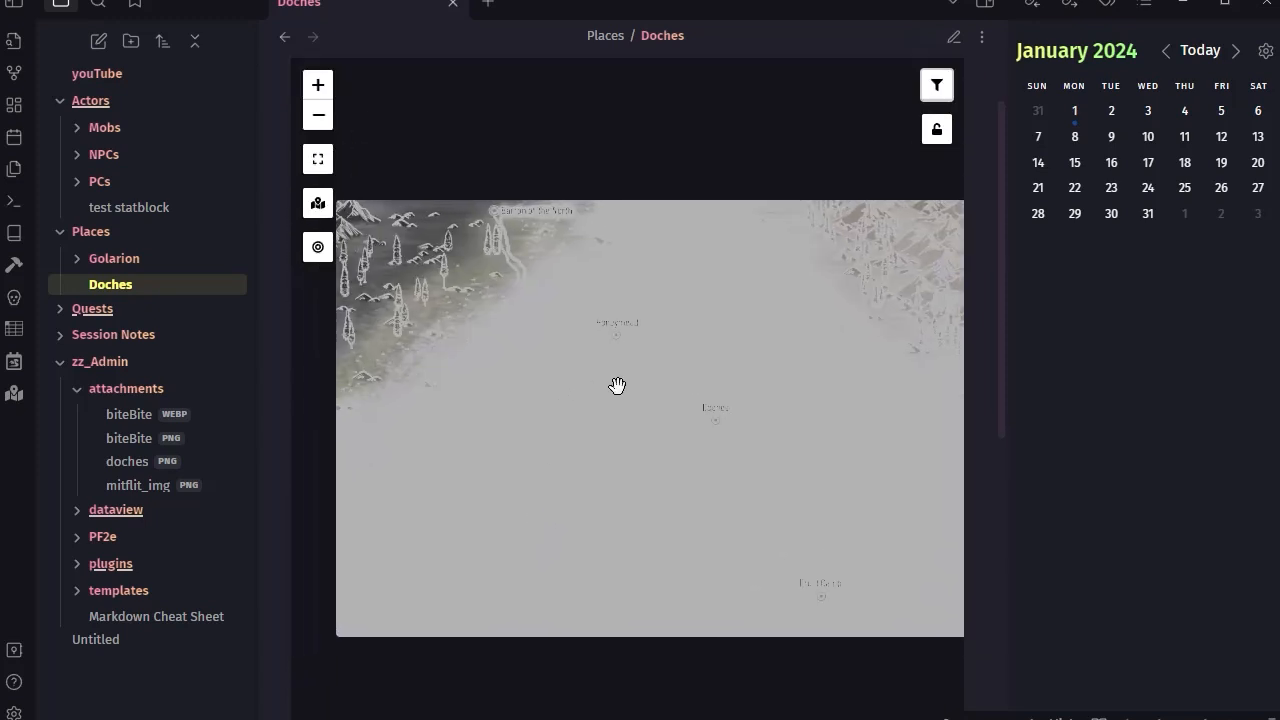
{"action": "scroll", "coordinate": [617, 386], "scroll_direction": "up", "scroll_amount": 1}
{"action": "scroll", "coordinate": [617, 386], "scroll_direction": "down", "scroll_amount": 1}
Run the "Reload app without saving" command to refresh the vault and its rendered map
{"action": "left_click", "coordinate": [14, 201]}
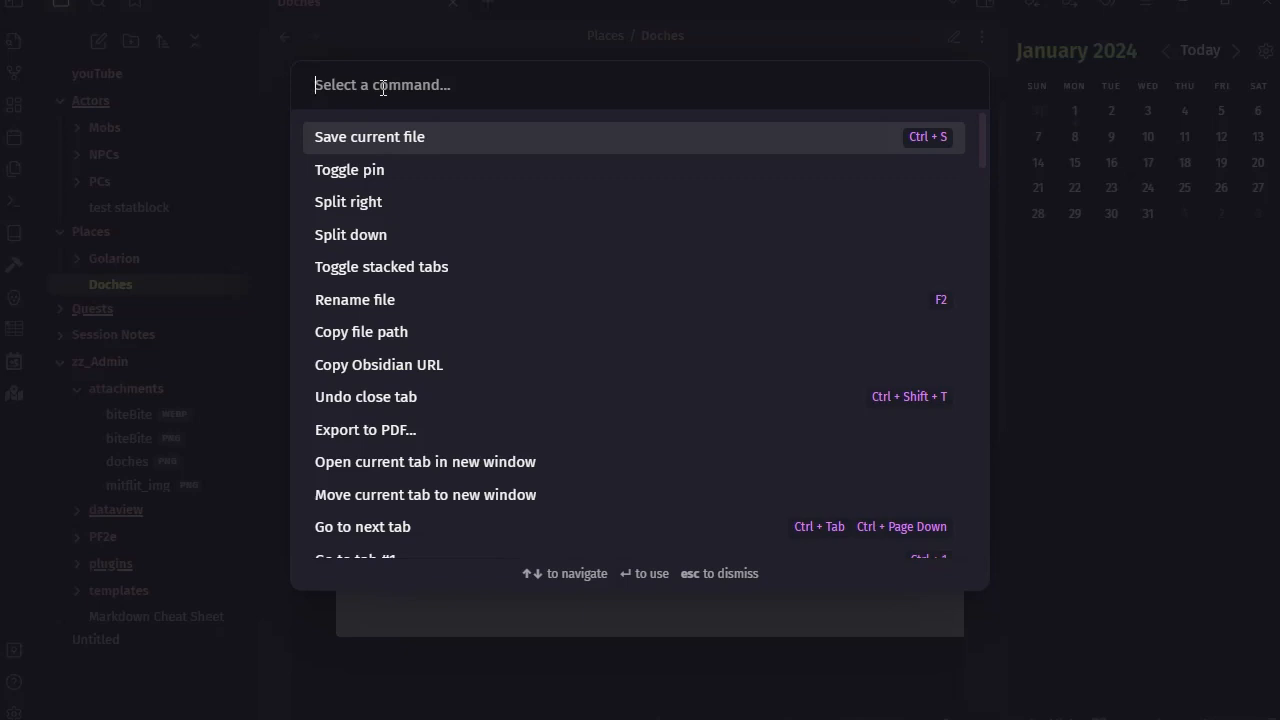
{"action": "type", "text": "reload"}
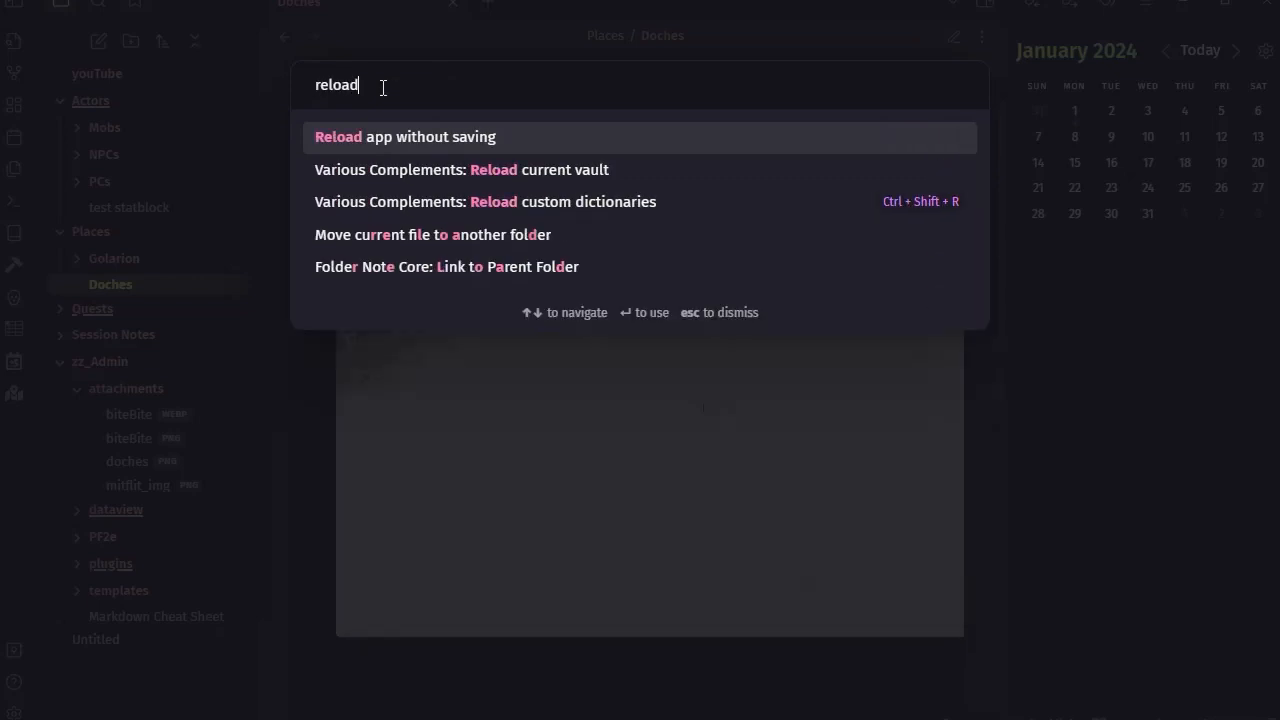
{"action": "key", "text": "Return"}
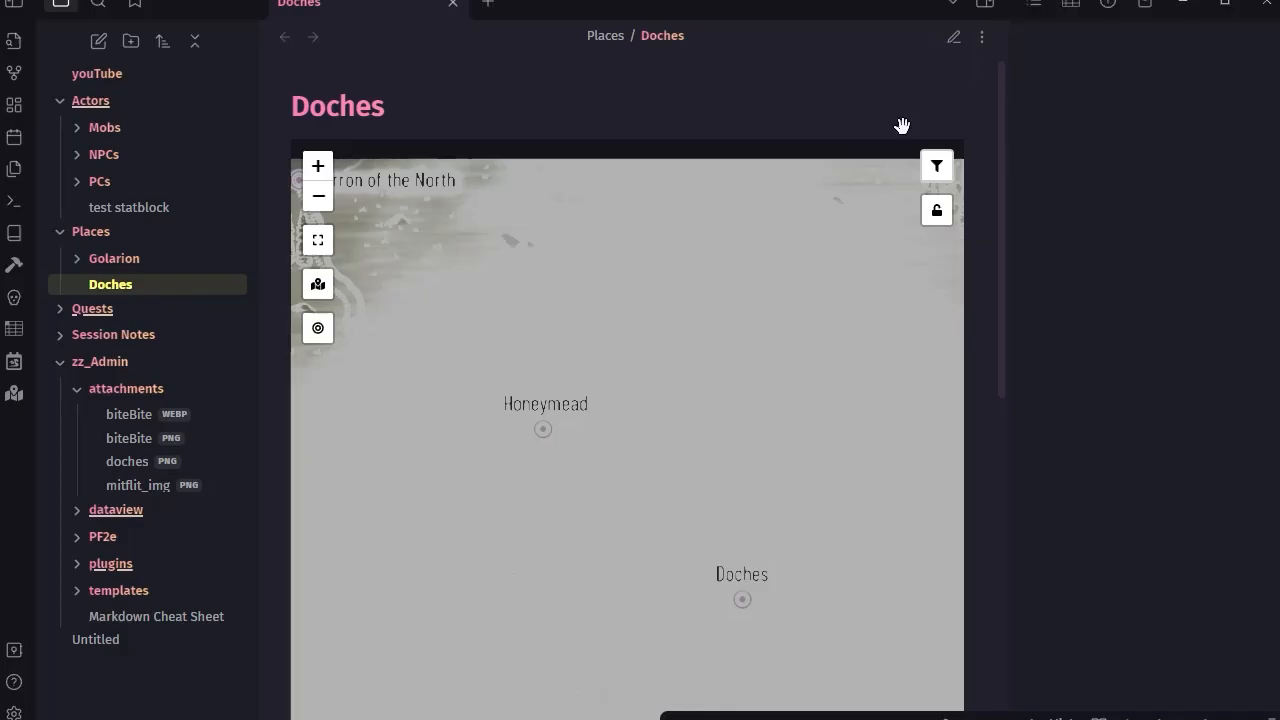
Remove the "darkMode: true" line from the Doches leaflet block and inspect the map in reading view
{"action": "left_click", "coordinate": [954, 36]}
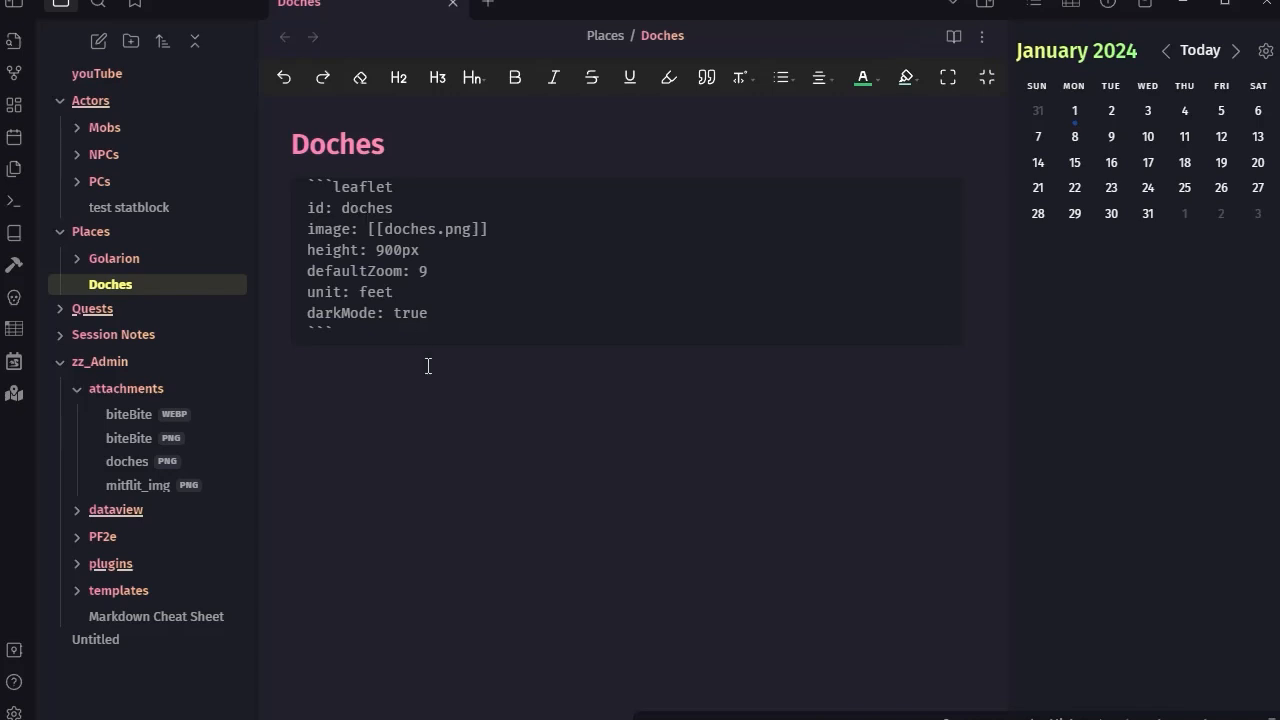
{"action": "left_click_drag", "start_coordinate": [397, 292], "coordinate": [459, 316]}
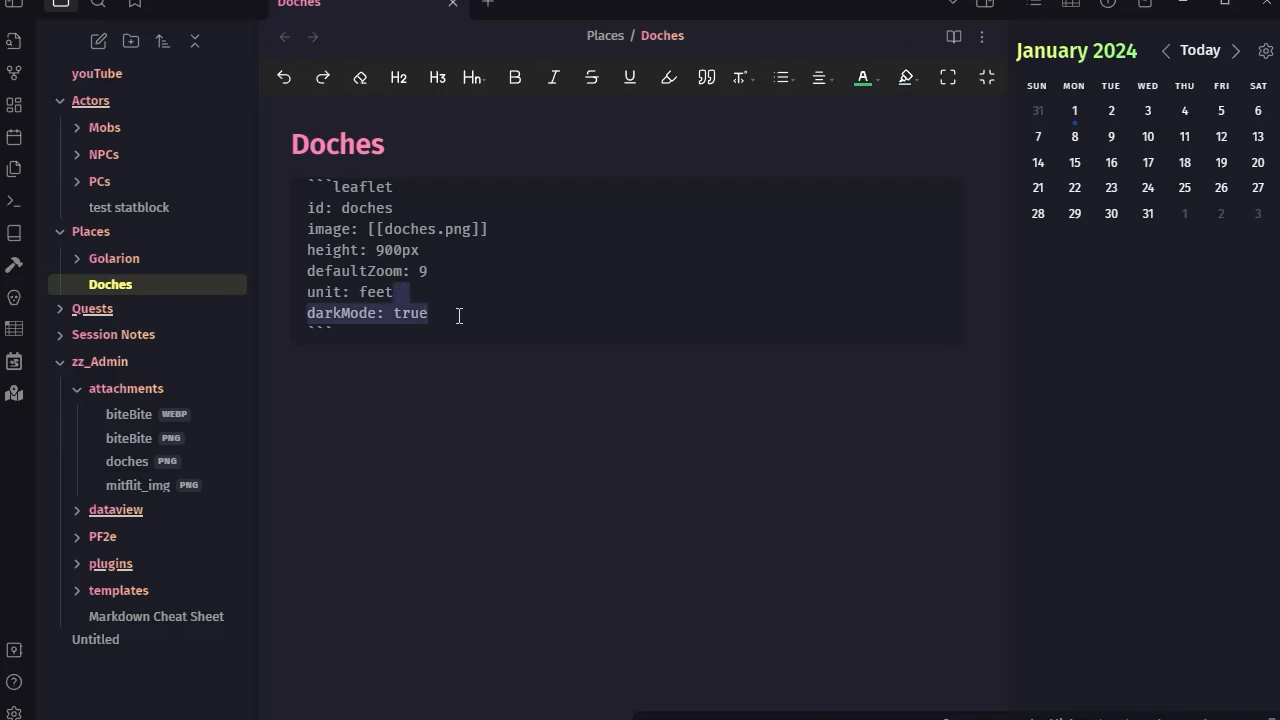
{"action": "key", "text": "BackSpace"}
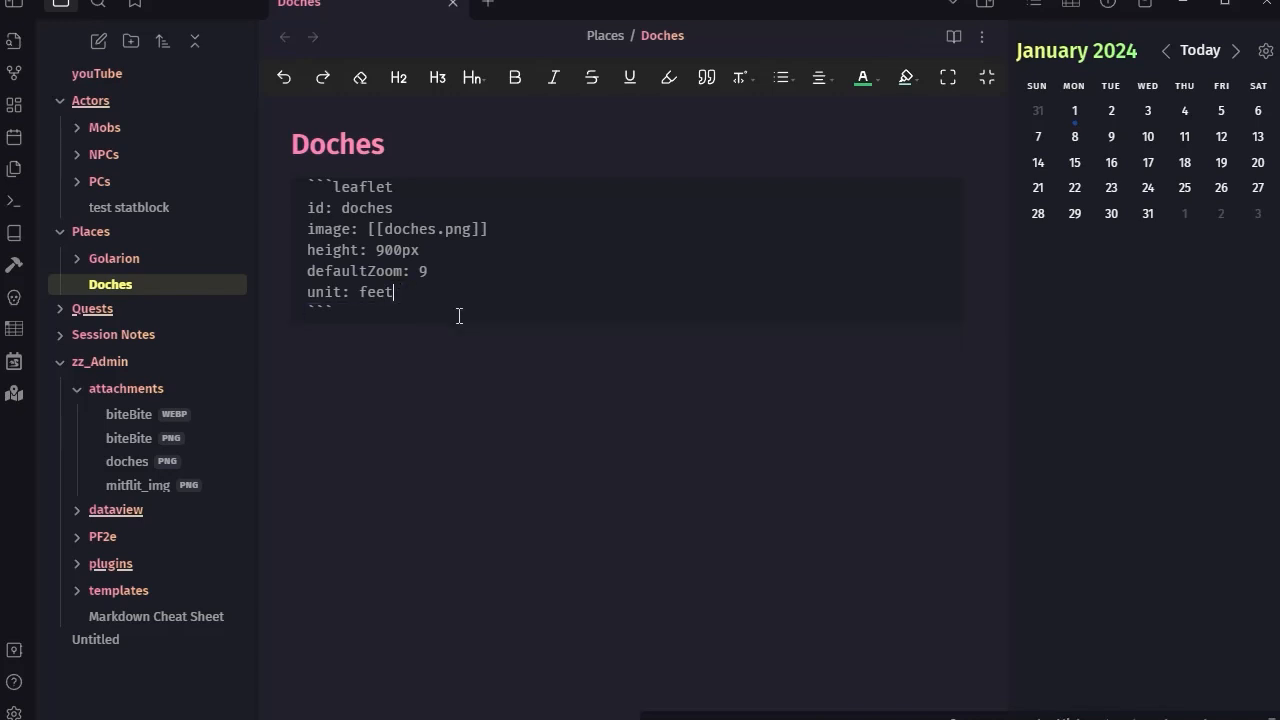
{"action": "left_click", "coordinate": [954, 37]}
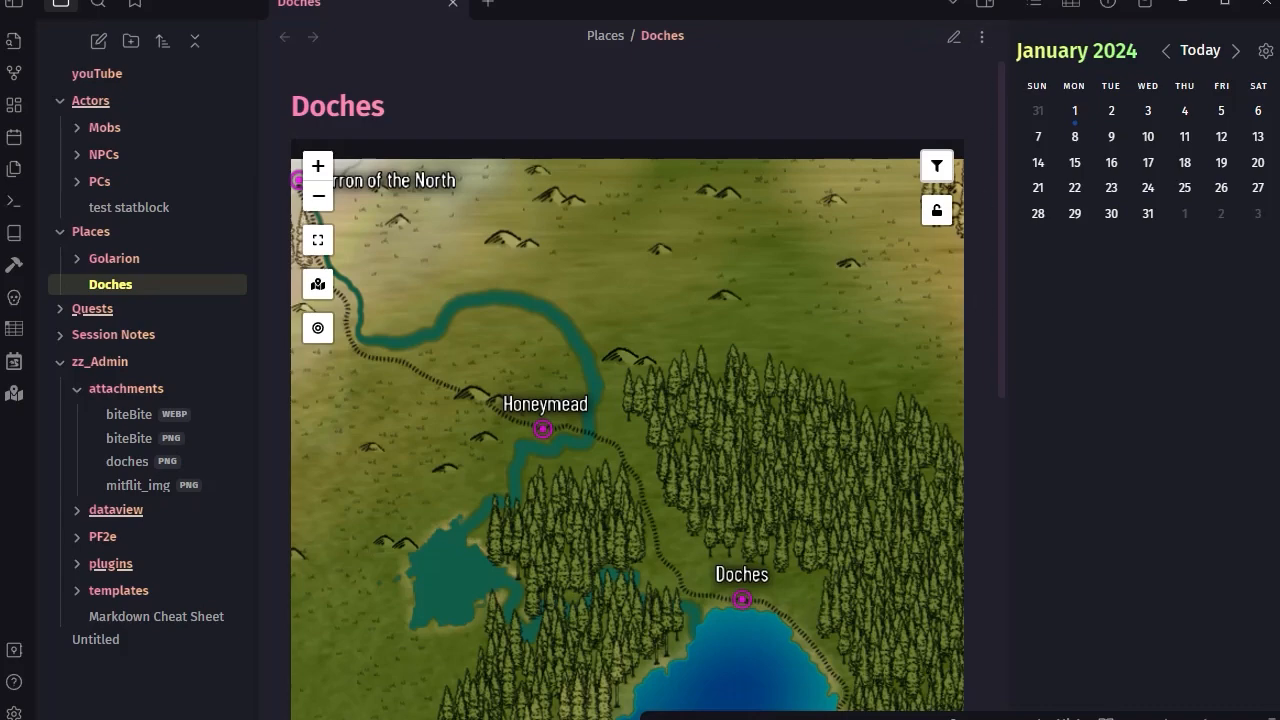
{"action": "scroll", "coordinate": [737, 449], "scroll_direction": "down", "scroll_amount": 1}
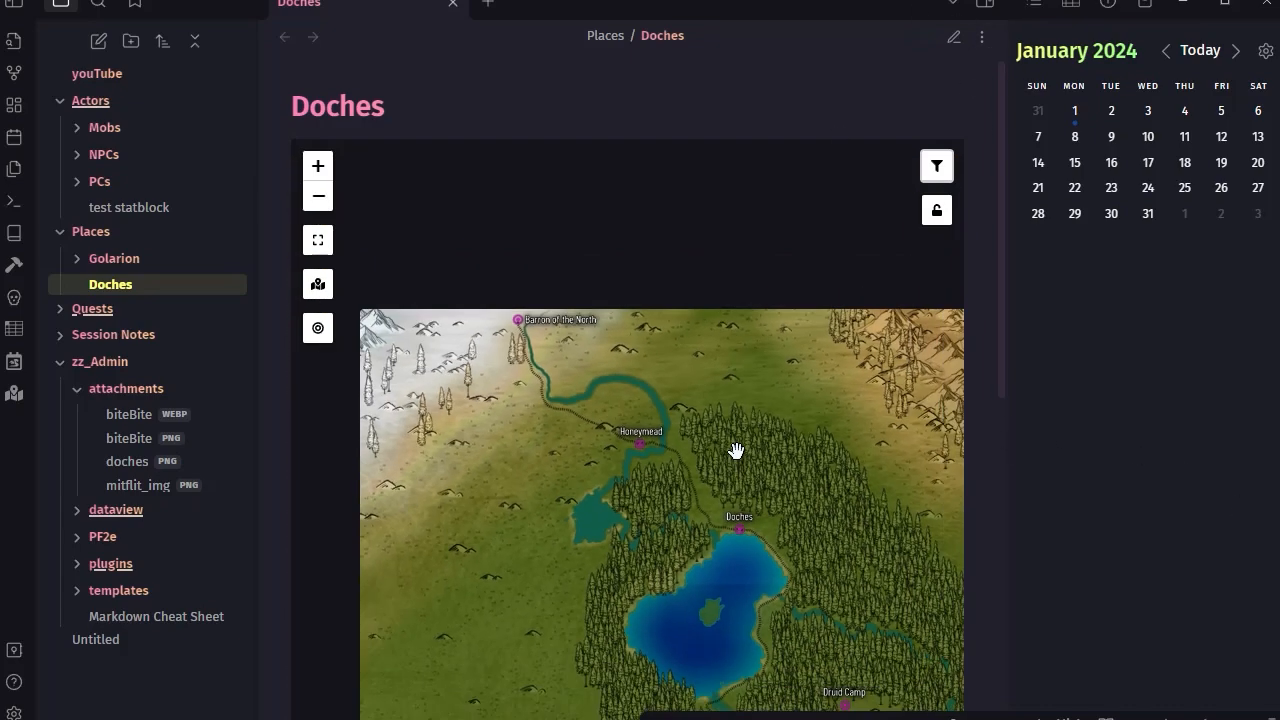
{"action": "scroll", "coordinate": [737, 453], "scroll_direction": "up", "scroll_amount": 1}
{"action": "left_click_drag", "start_coordinate": [710, 530], "coordinate": [729, 329]}
{"action": "scroll", "coordinate": [726, 355], "scroll_direction": "down", "scroll_amount": 1}
{"action": "mouse_move", "coordinate": [805, 210]}
{"action": "left_mouse_down"}
{"action": "mouse_move", "coordinate": [757, 363]}
{"action": "mouse_move", "coordinate": [790, 327]}
{"action": "mouse_move", "coordinate": [845, 323]}
{"action": "left_mouse_up"}
{"action": "scroll", "coordinate": [757, 360], "scroll_direction": "up", "scroll_amount": 1}
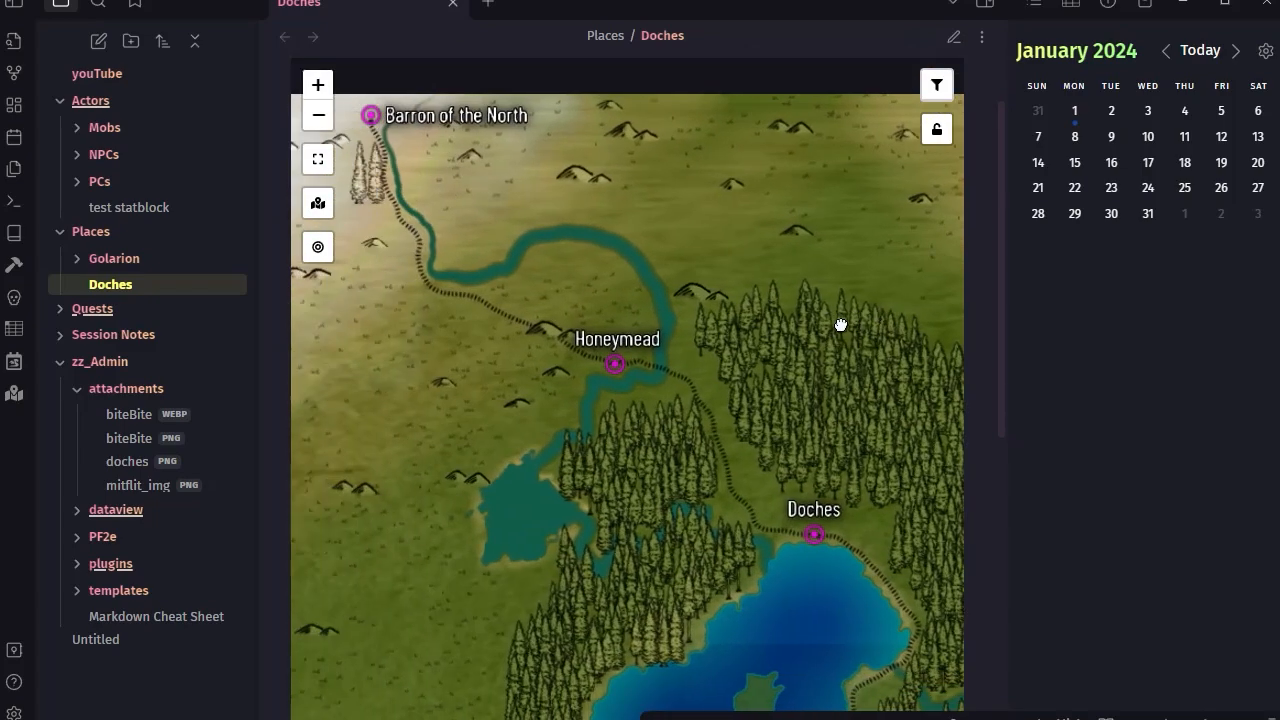
Add "darkMode: true" back below "unit: feet" in the leaflet block and view the map in reading view
{"action": "left_click", "coordinate": [955, 38]}
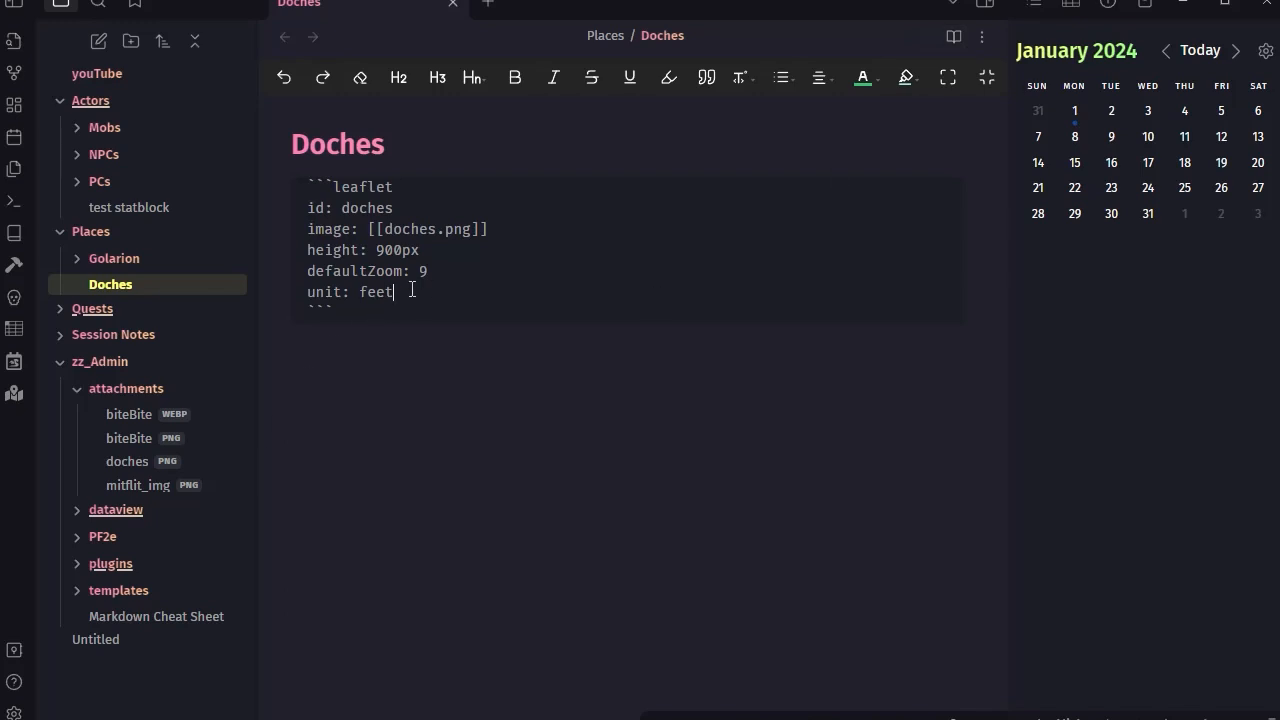
{"action": "type", "text": "darkMode: true"}
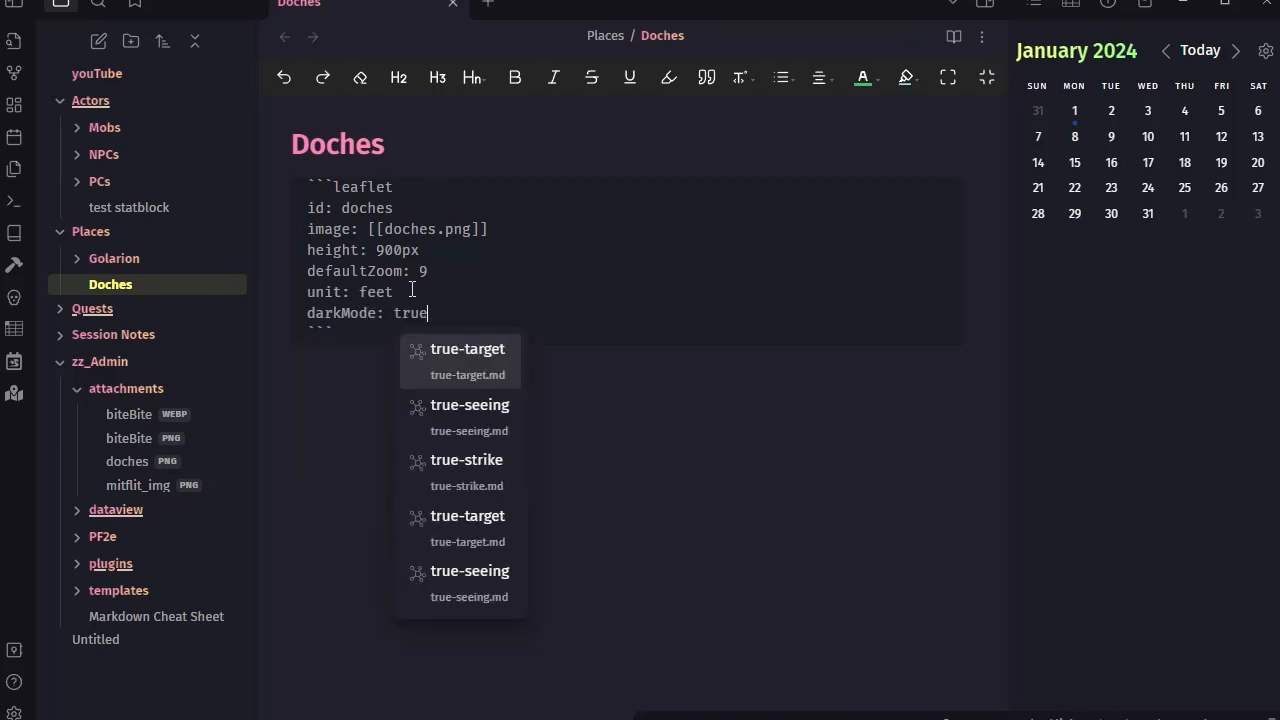
{"action": "left_click", "coordinate": [754, 477]}
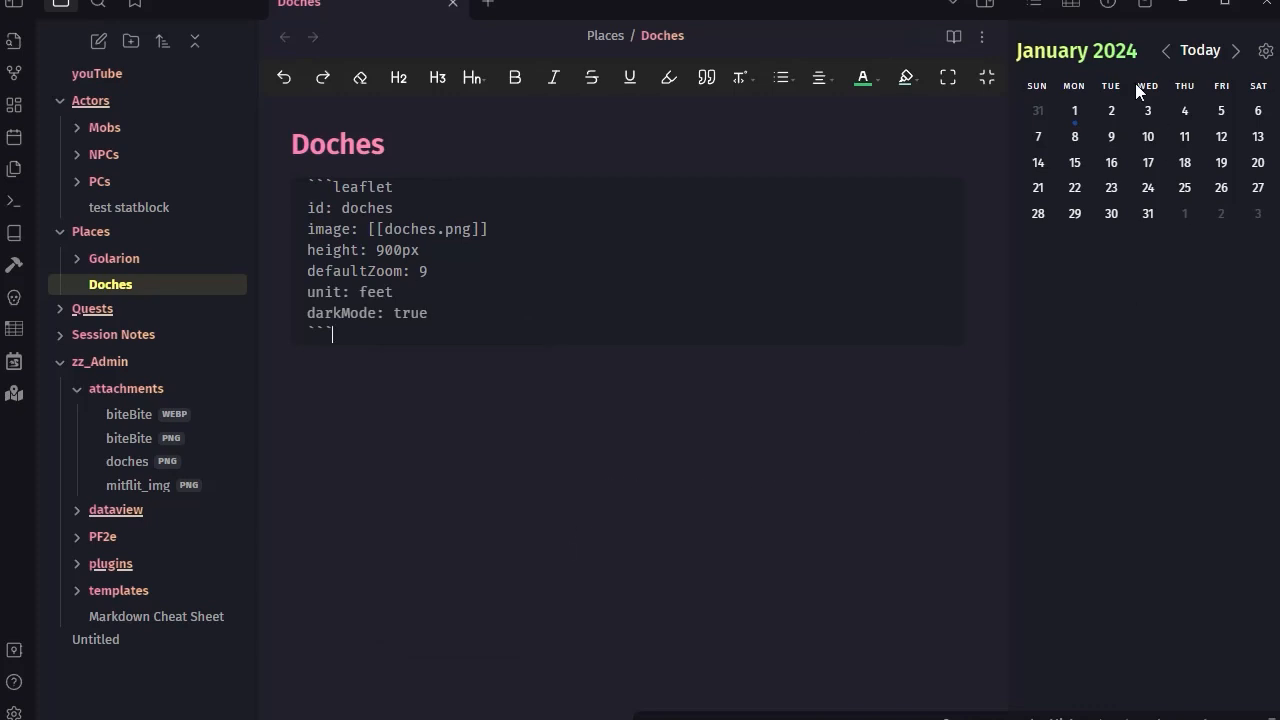
{"action": "left_click", "coordinate": [953, 37]}
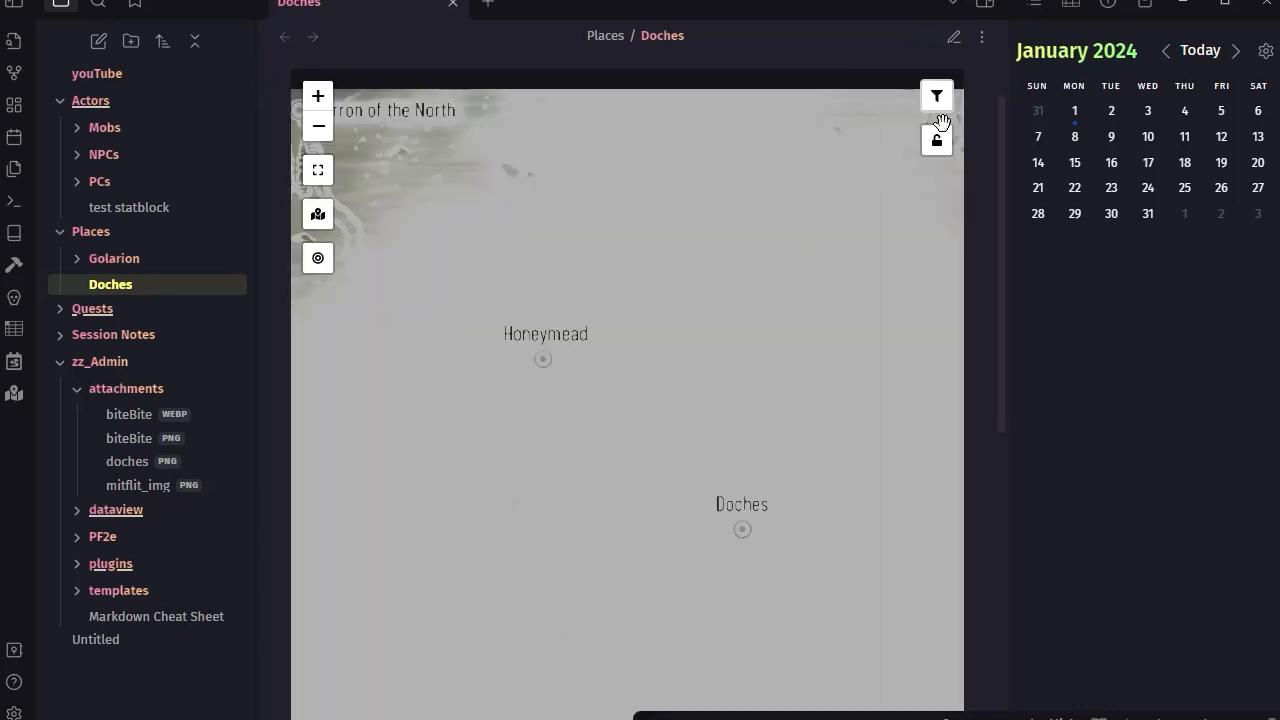
Delete the re-added "darkMode: true" line from the leaflet block and return the note to reading view
{"action": "left_click", "coordinate": [958, 36]}
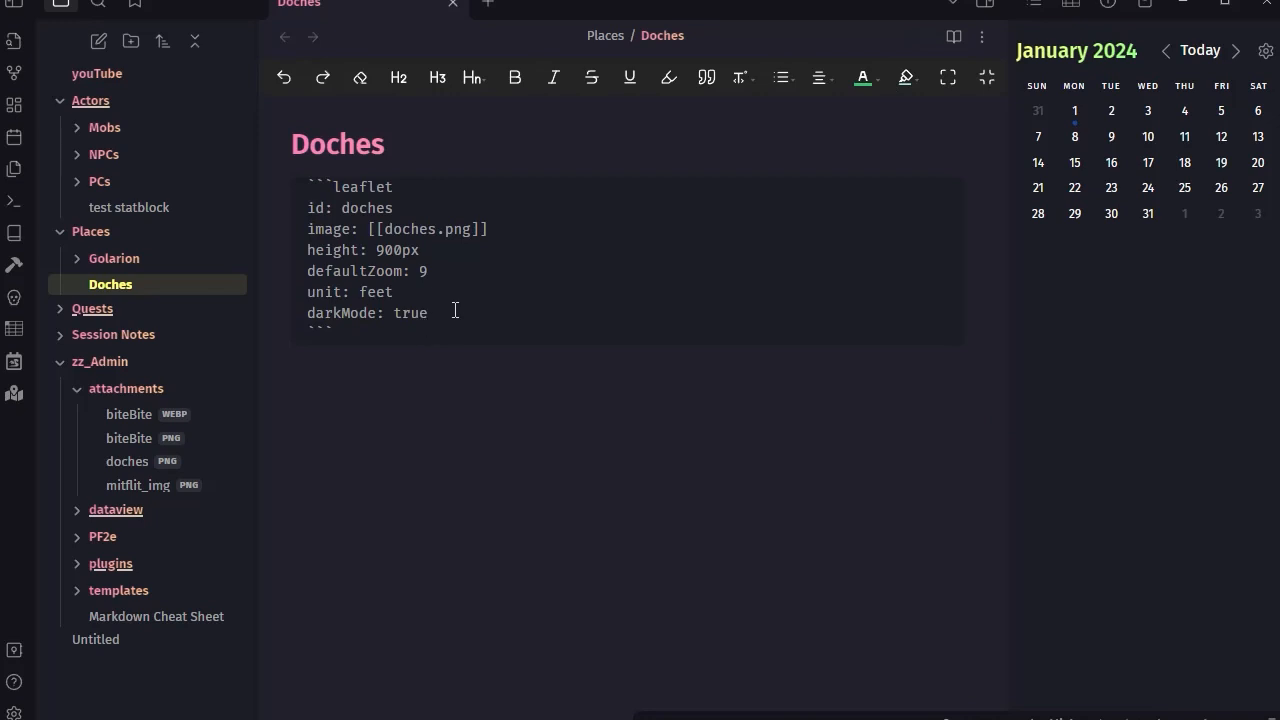
{"action": "left_click_drag", "start_coordinate": [444, 313], "coordinate": [398, 293]}
{"action": "key", "text": "BackSpace"}
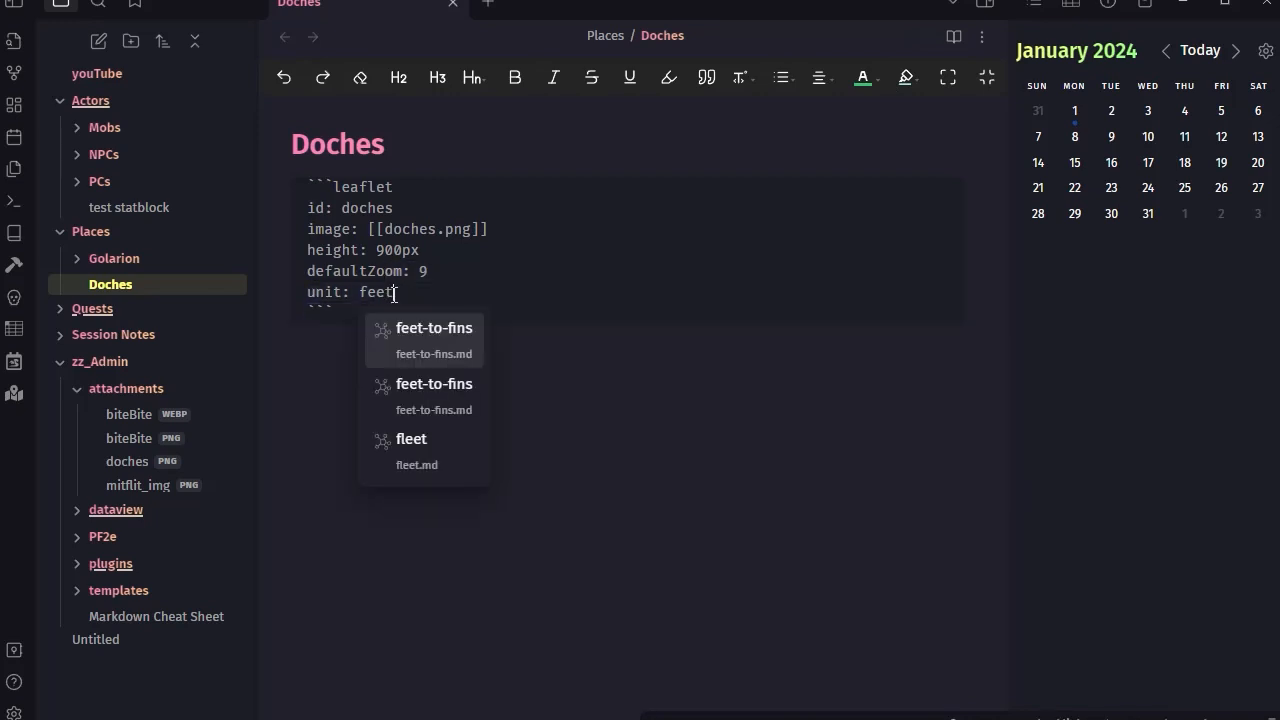
{"action": "left_click", "coordinate": [842, 523]}
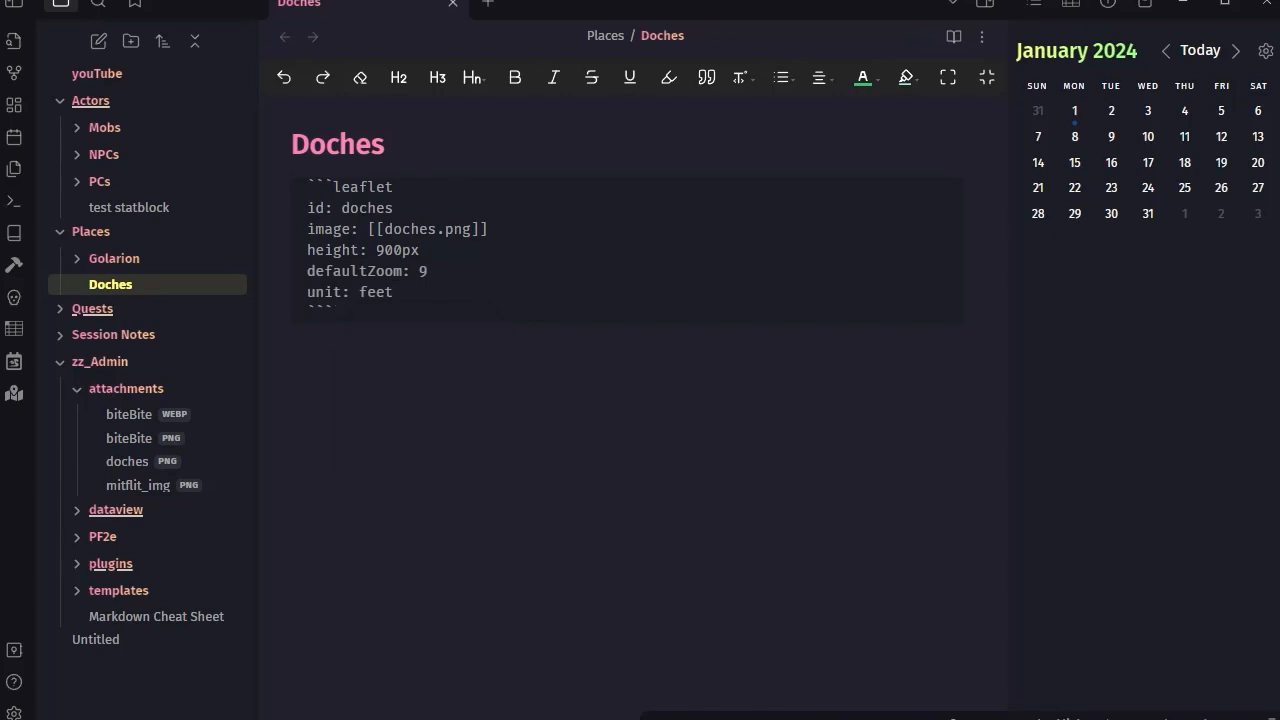
{"action": "left_click", "coordinate": [954, 37]}
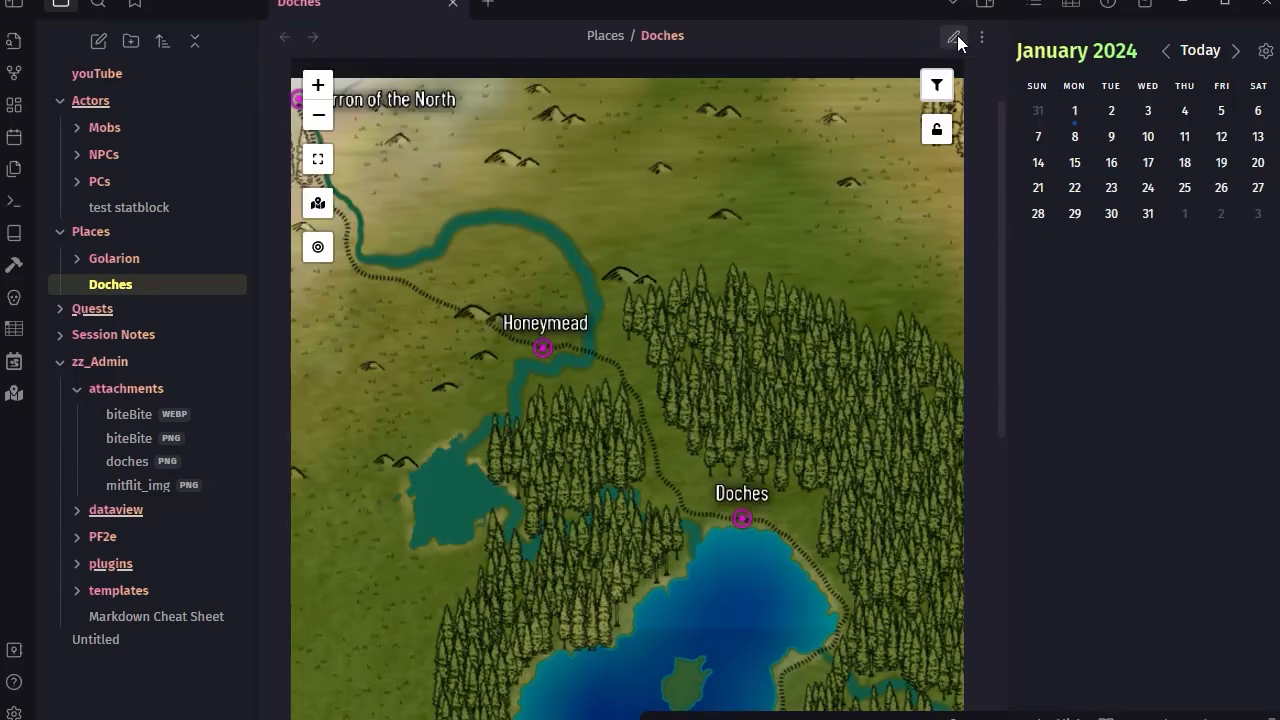
Try the leaflet map's zoom in and zoom out controls, and view the map in full screen before exiting
{"action": "scroll", "coordinate": [695, 354], "scroll_direction": "down", "scroll_amount": 3}
{"action": "scroll", "coordinate": [695, 354], "scroll_direction": "up", "scroll_amount": 5}
{"action": "scroll", "coordinate": [697, 352], "scroll_direction": "down", "scroll_amount": 4}
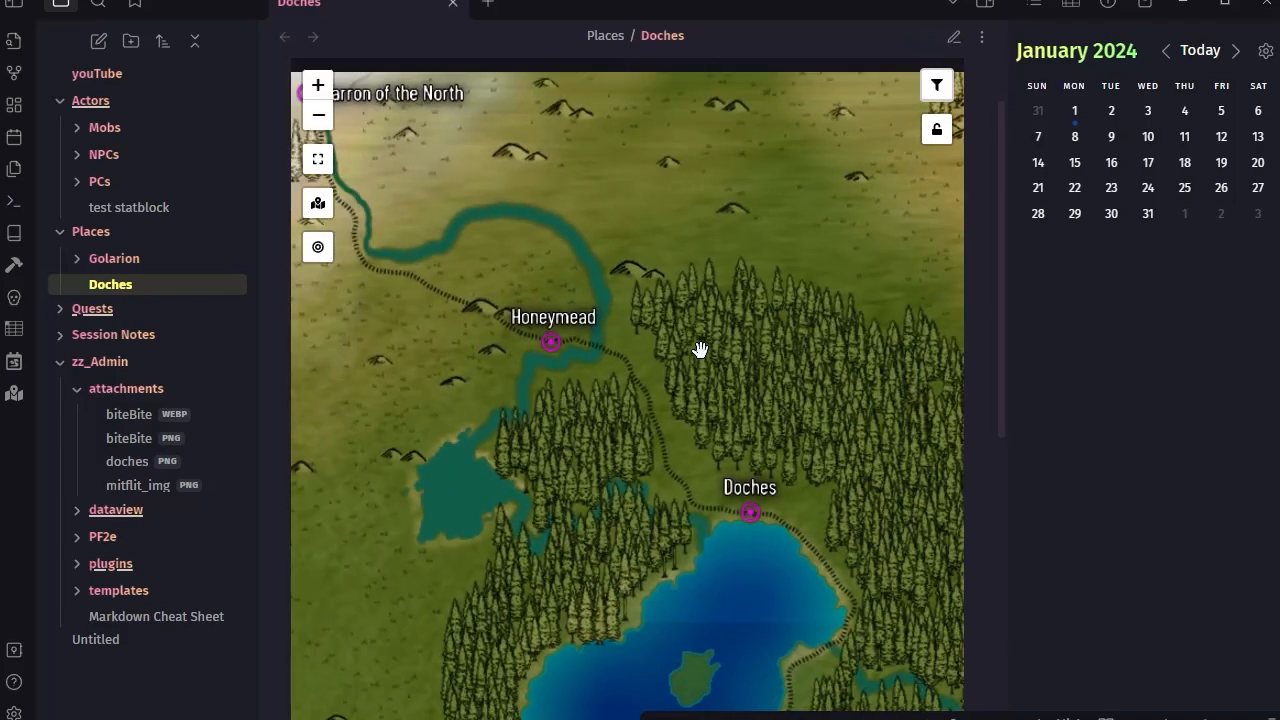
{"action": "scroll", "coordinate": [699, 350], "scroll_direction": "up", "scroll_amount": 2}
{"action": "scroll", "coordinate": [700, 349], "scroll_direction": "down", "scroll_amount": 1}
{"action": "left_click", "coordinate": [318, 86]}
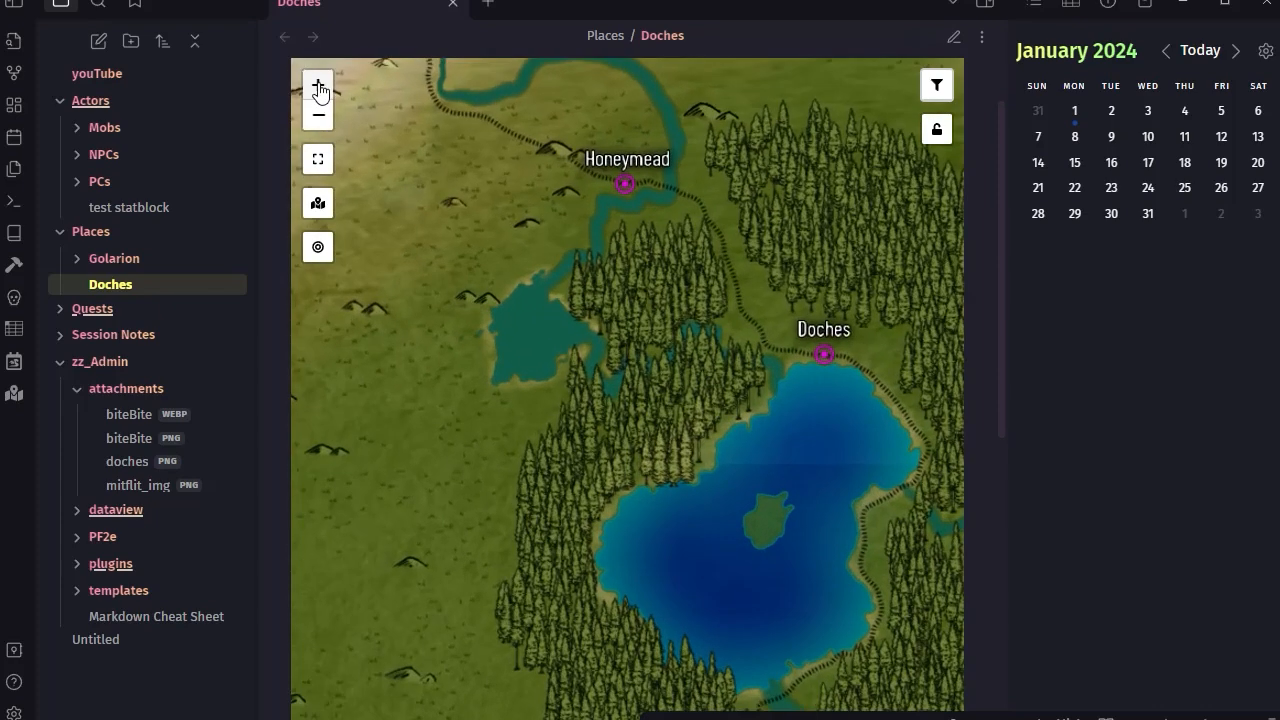
{"action": "left_click", "coordinate": [318, 119]}
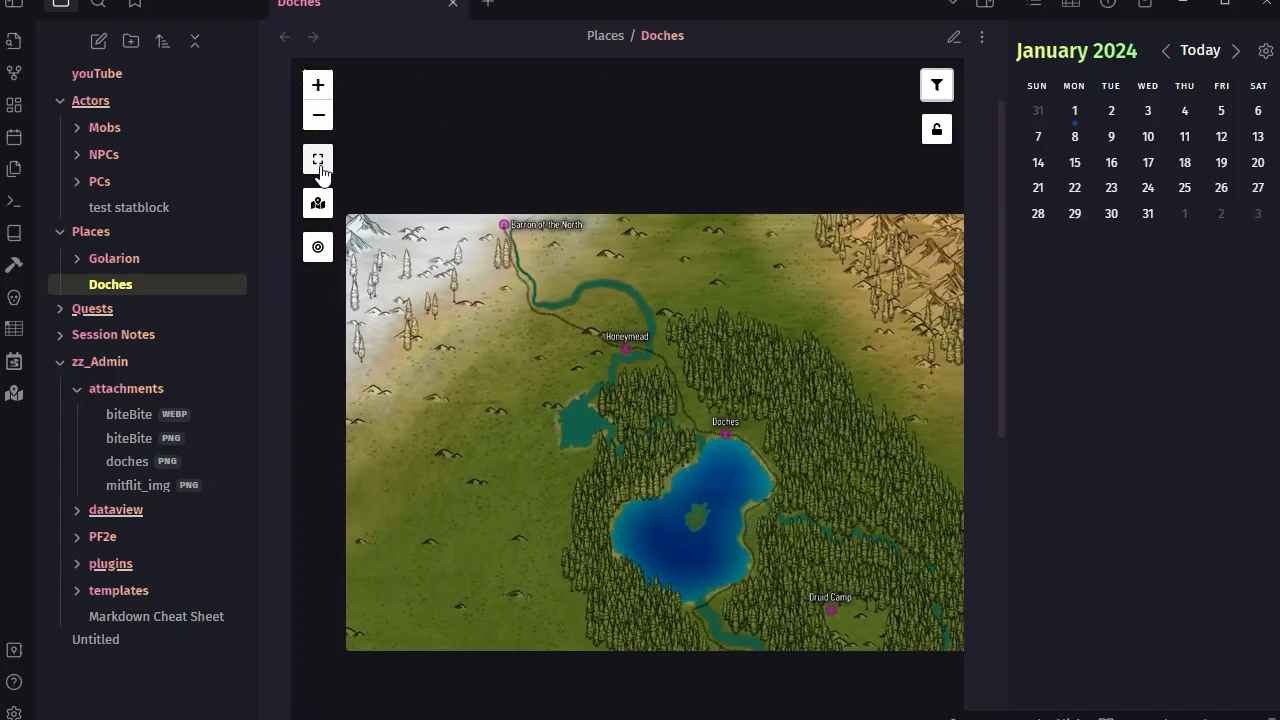
{"action": "left_click", "coordinate": [318, 162]}
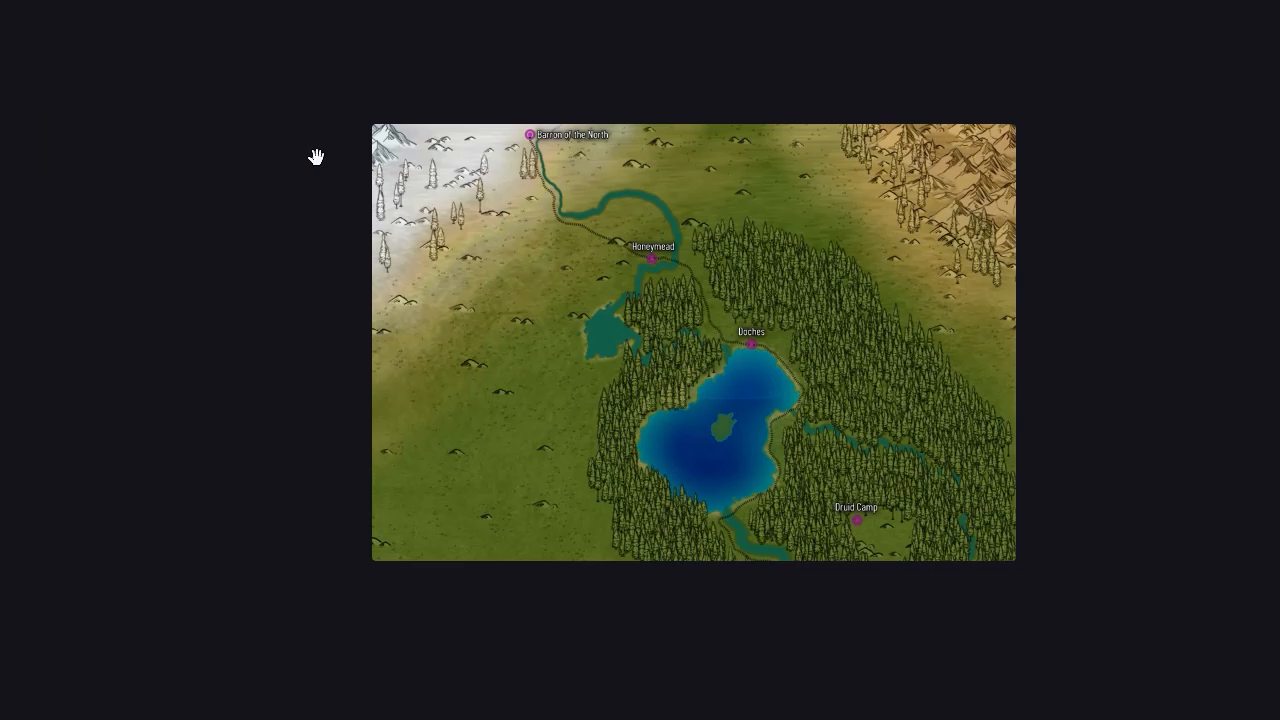
{"action": "key", "text": "Escape"}
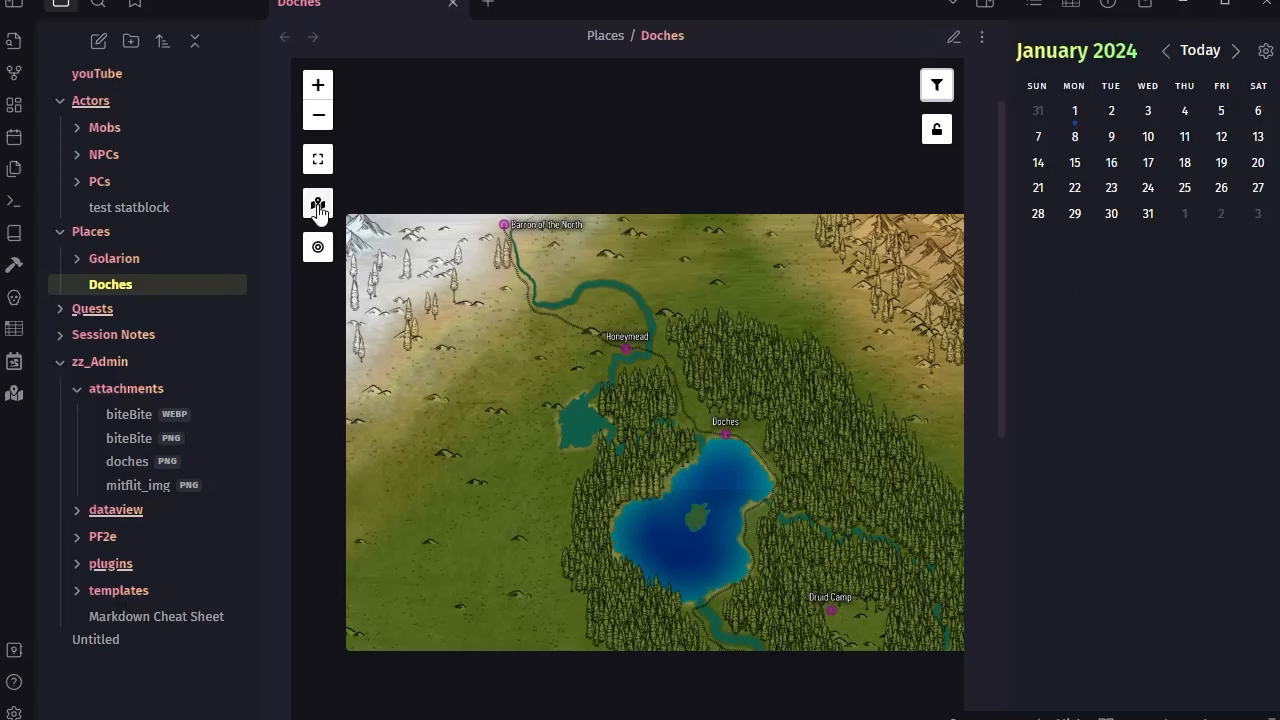
Zoom the map to show all markers, and navigate manually back to a readable view of the whole map
{"action": "left_click", "coordinate": [318, 207]}
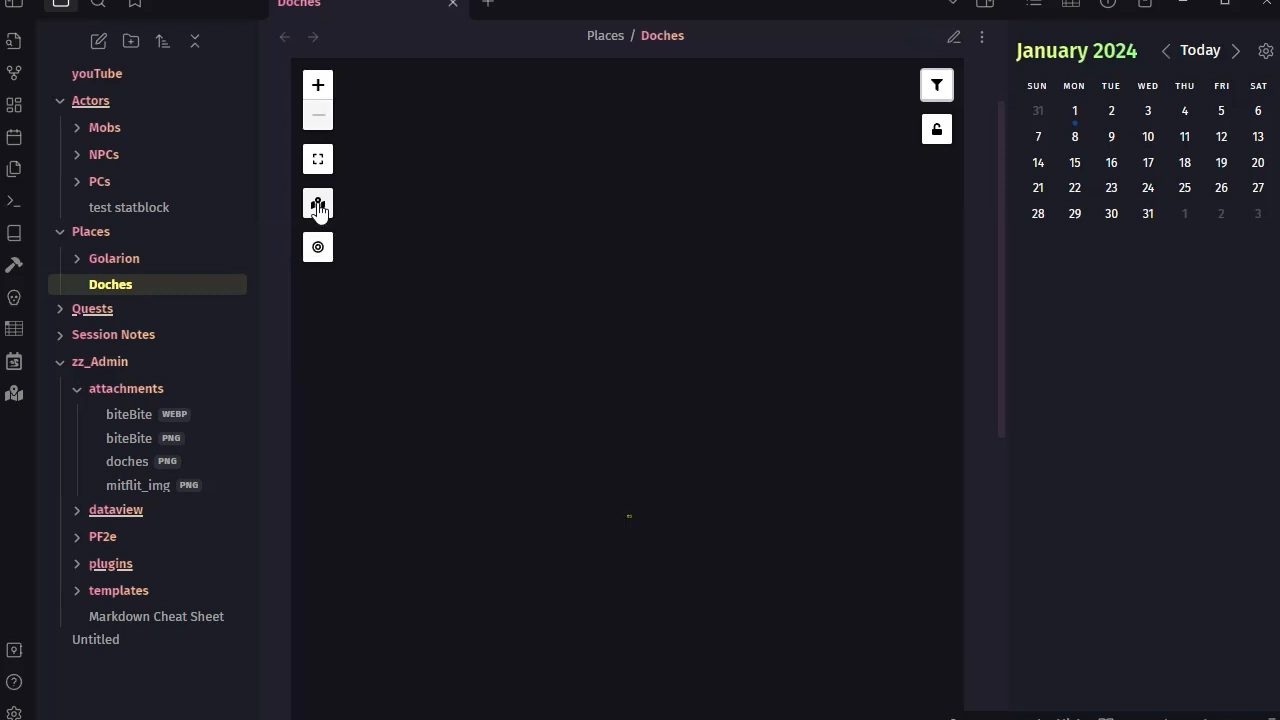
{"action": "scroll", "coordinate": [645, 510], "scroll_direction": "up", "scroll_amount": 3}
{"action": "scroll", "coordinate": [469, 390], "scroll_direction": "down", "scroll_amount": 3}
{"action": "mouse_move", "coordinate": [480, 320]}
{"action": "left_mouse_down"}
{"action": "mouse_move", "coordinate": [556, 356]}
{"action": "mouse_move", "coordinate": [793, 530]}
{"action": "left_mouse_up"}
{"action": "scroll", "coordinate": [919, 590], "scroll_direction": "up", "scroll_amount": 4}
{"action": "left_click_drag", "start_coordinate": [680, 300], "coordinate": [774, 604]}
{"action": "scroll", "coordinate": [701, 450], "scroll_direction": "down", "scroll_amount": 2}
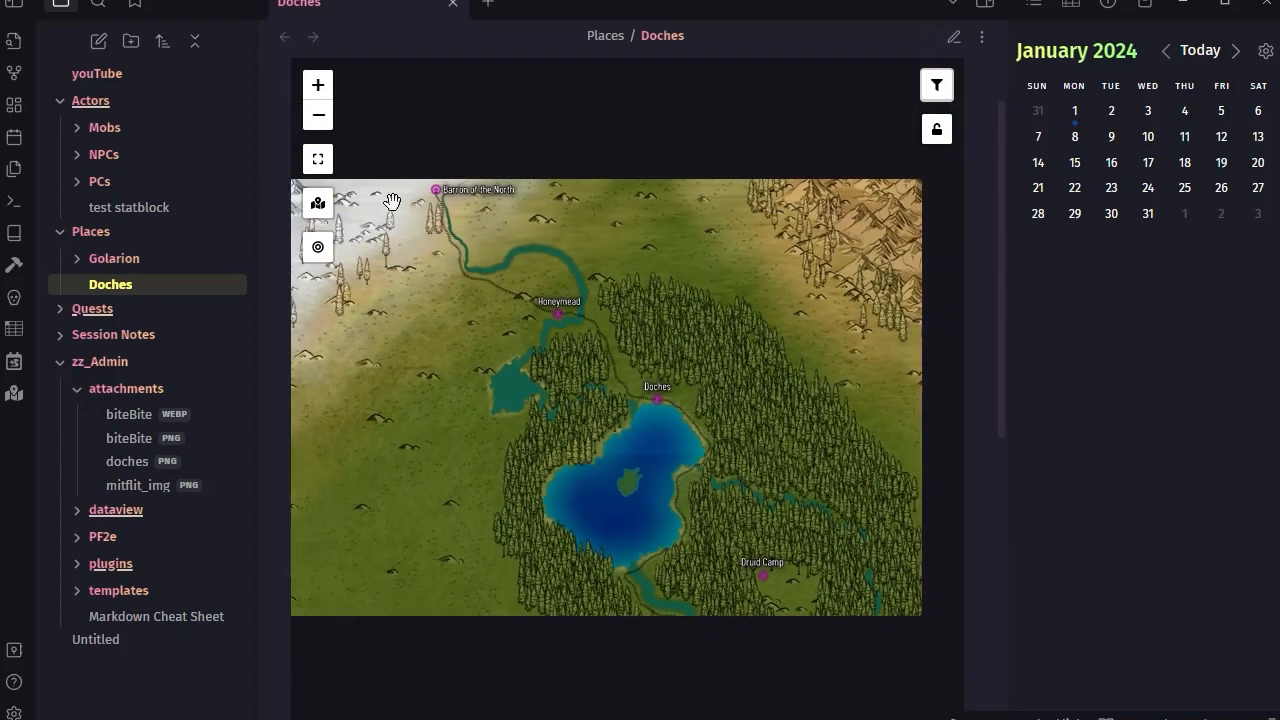
Compare the map's default view with its show-all-markers view, and examine the marker filter and lock controls
{"action": "left_click", "coordinate": [317, 253]}
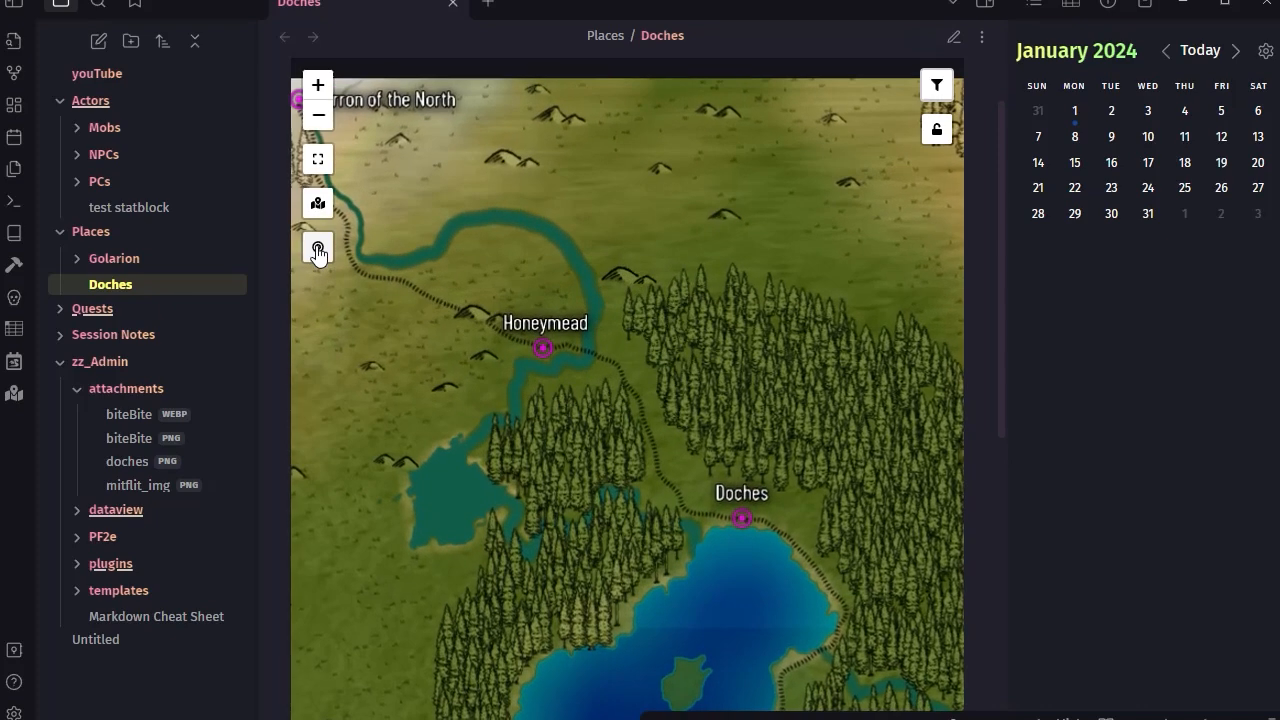
{"action": "left_click", "coordinate": [318, 208]}
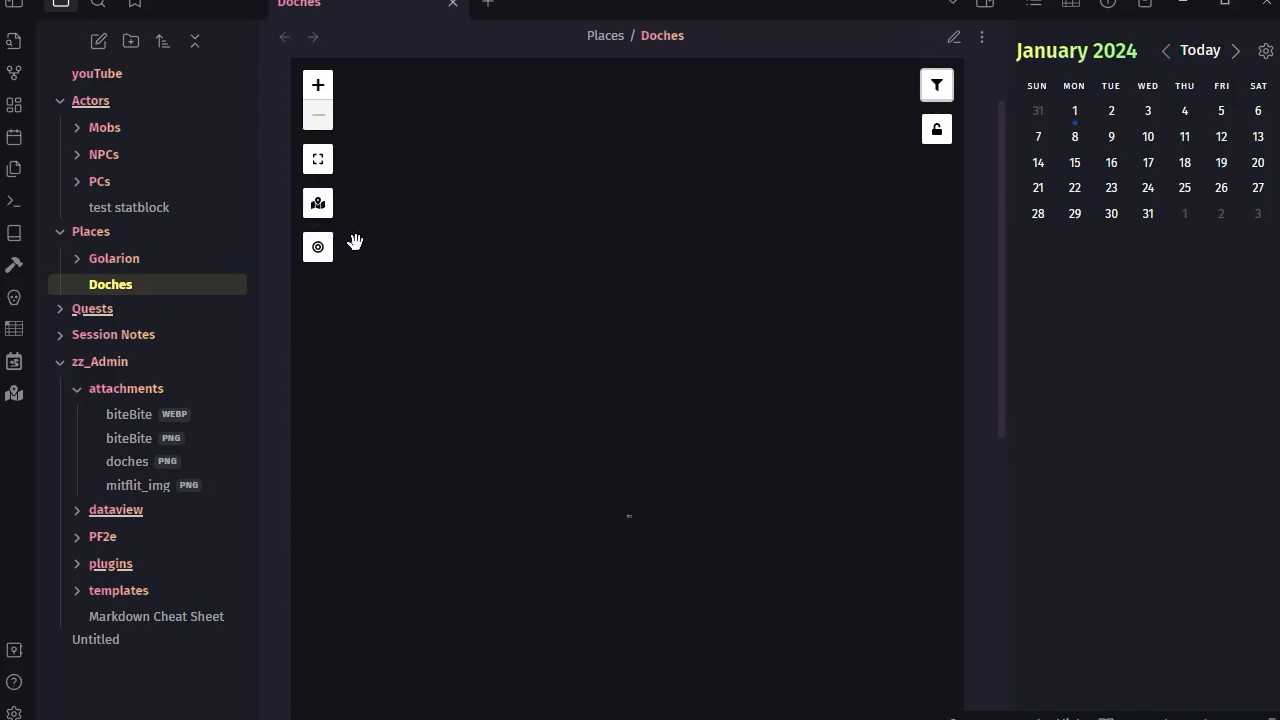
{"action": "left_click", "coordinate": [317, 251]}
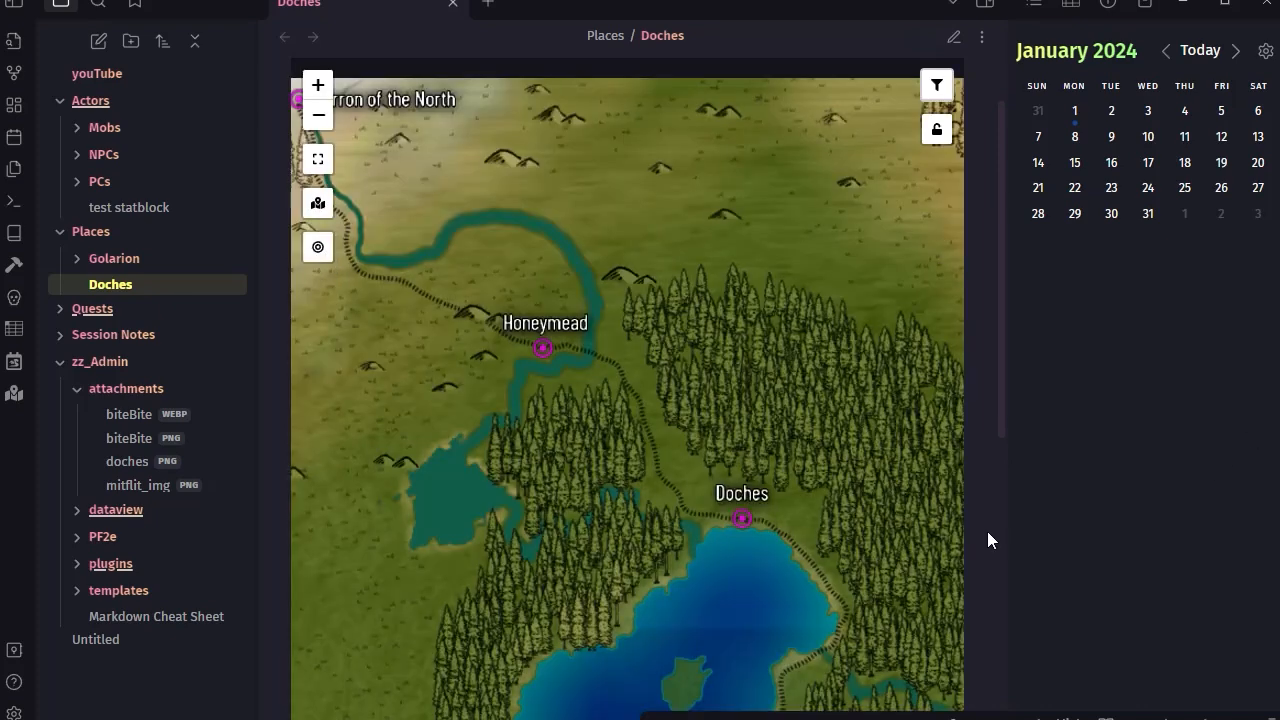
{"action": "left_click", "coordinate": [936, 85]}
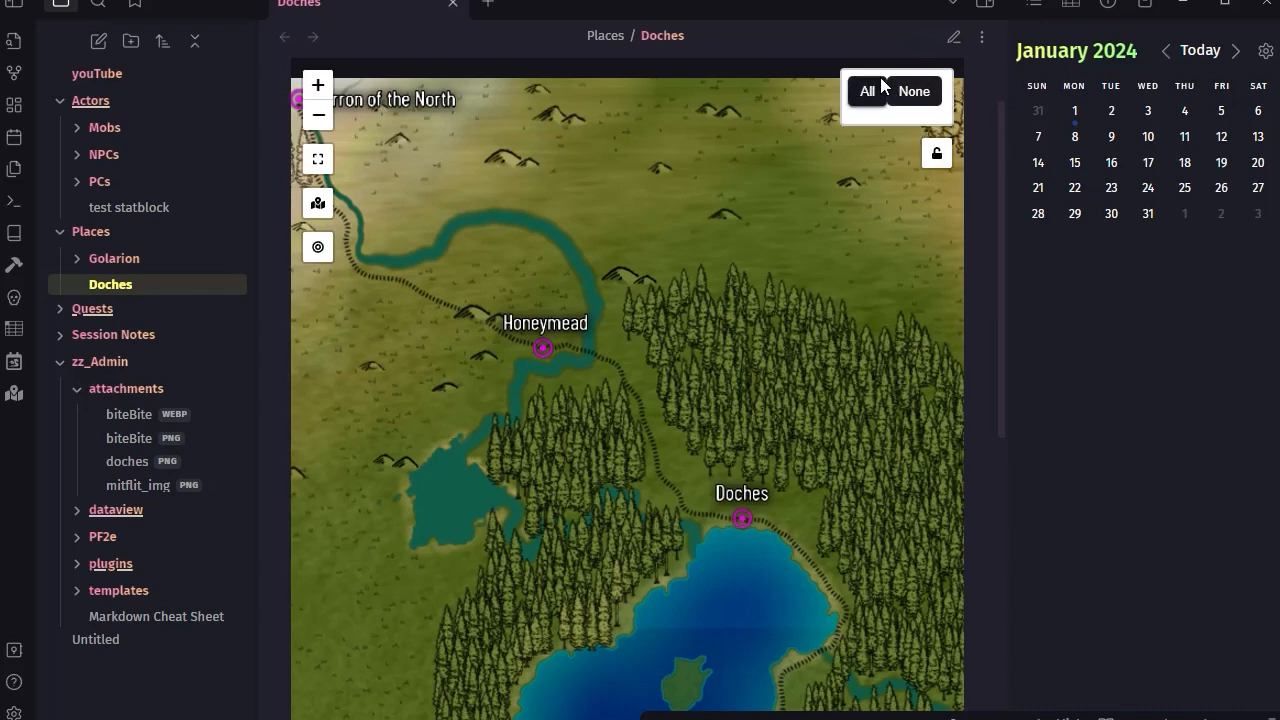
{"action": "left_click", "coordinate": [937, 130]}
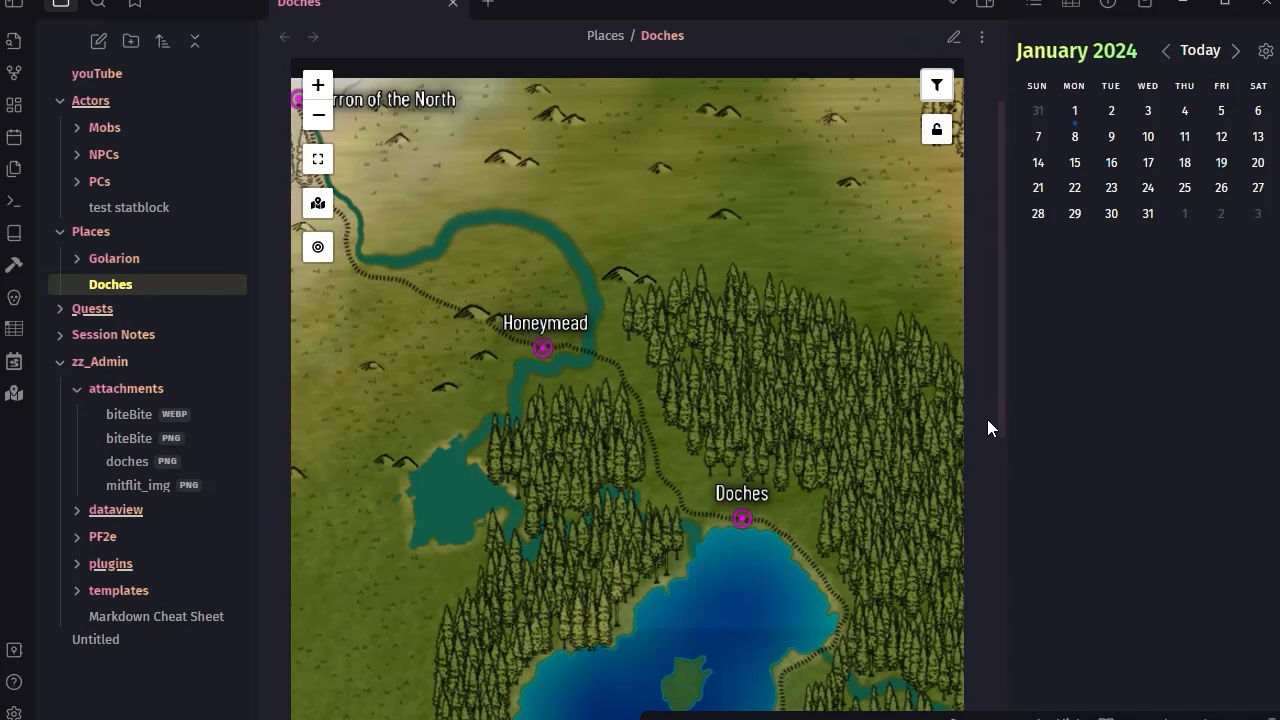
Examine the lower part of the Doches map with its remaining controls and expand the drawing tools
{"action": "scroll", "coordinate": [954, 488], "scroll_direction": "down", "scroll_amount": 2}
{"action": "scroll", "coordinate": [990, 424], "scroll_direction": "down", "scroll_amount": 5}
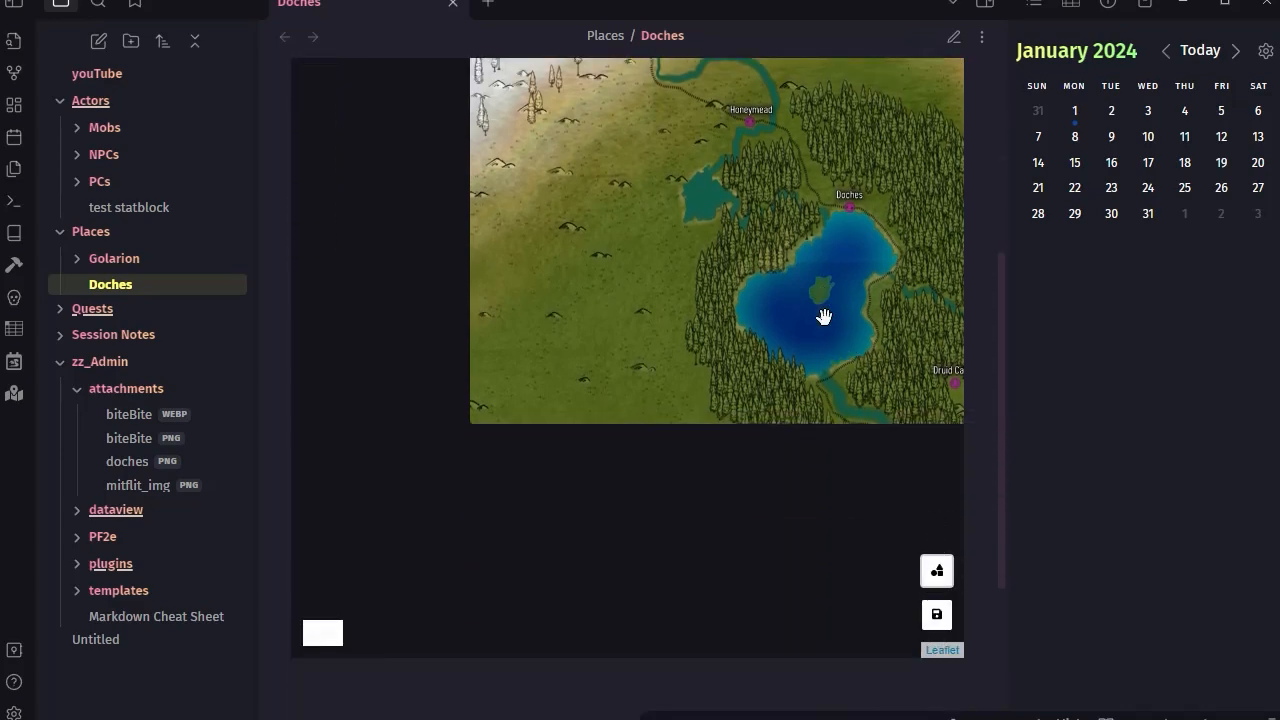
{"action": "scroll", "coordinate": [824, 323], "scroll_direction": "up", "scroll_amount": 1}
{"action": "scroll", "coordinate": [824, 323], "scroll_direction": "up", "scroll_amount": 1}
{"action": "left_click_drag", "start_coordinate": [743, 205], "coordinate": [727, 423]}
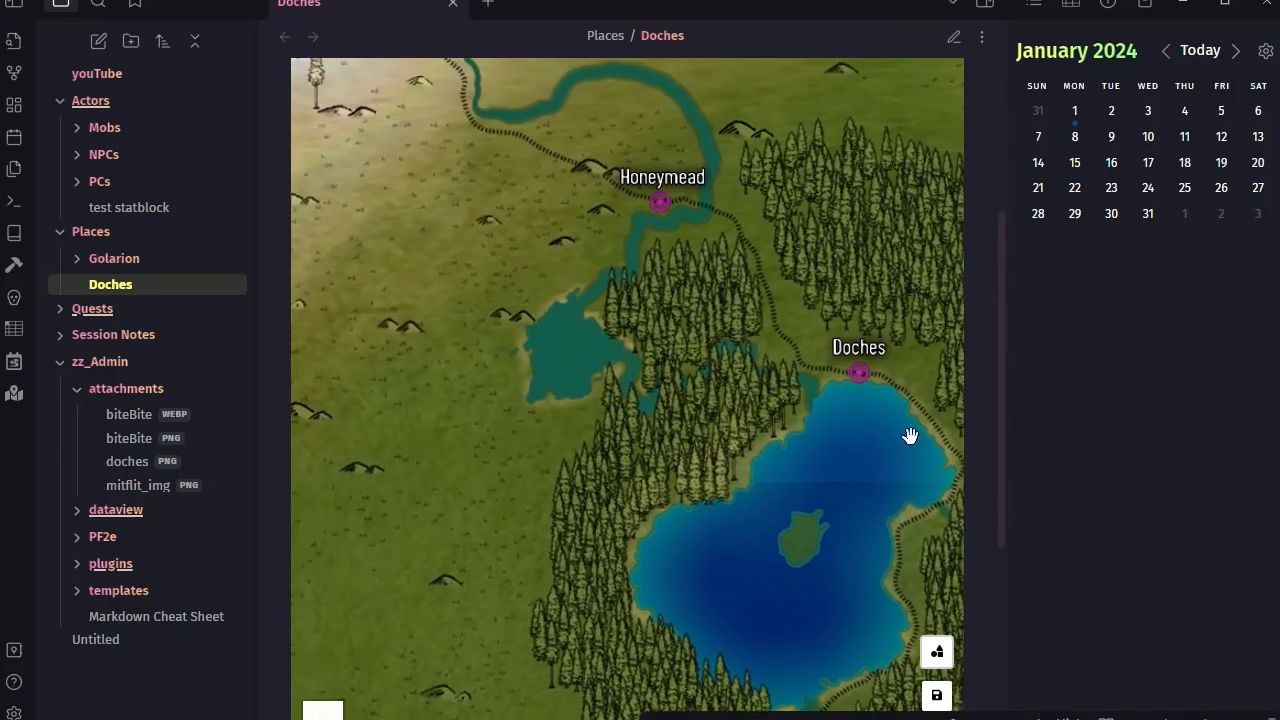
{"action": "scroll", "coordinate": [790, 476], "scroll_direction": "down", "scroll_amount": 2}
{"action": "scroll", "coordinate": [789, 476], "scroll_direction": "up", "scroll_amount": 2}
{"action": "left_click_drag", "start_coordinate": [1002, 361], "coordinate": [1004, 525]}
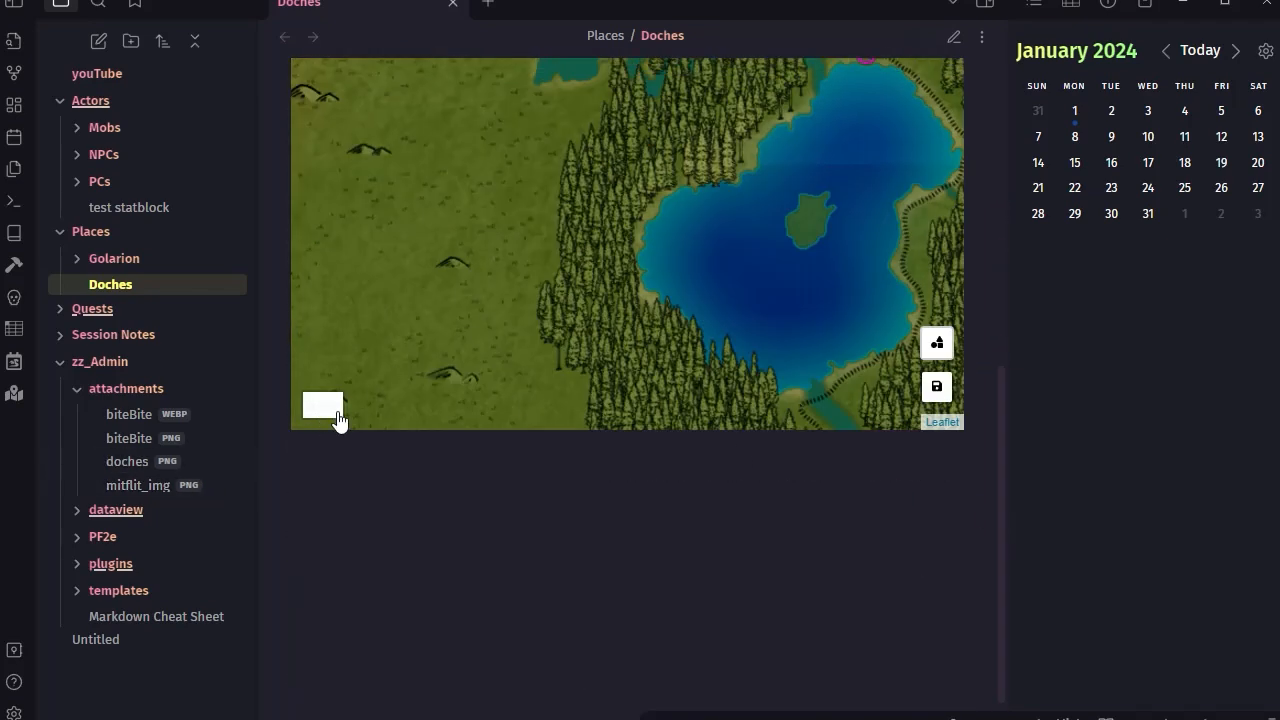
{"action": "scroll", "coordinate": [329, 414], "scroll_direction": "up", "scroll_amount": 3}
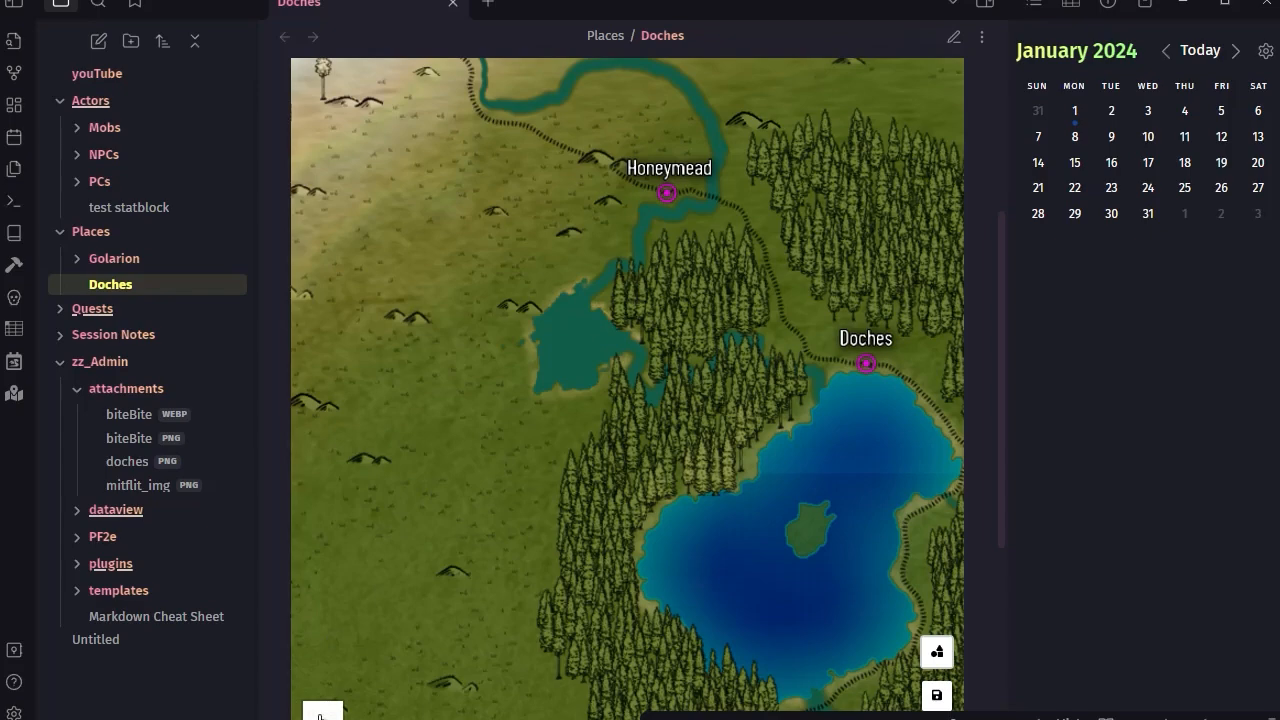
{"action": "scroll", "coordinate": [889, 529], "scroll_direction": "down", "scroll_amount": 1}
{"action": "scroll", "coordinate": [889, 532], "scroll_direction": "up", "scroll_amount": 1}
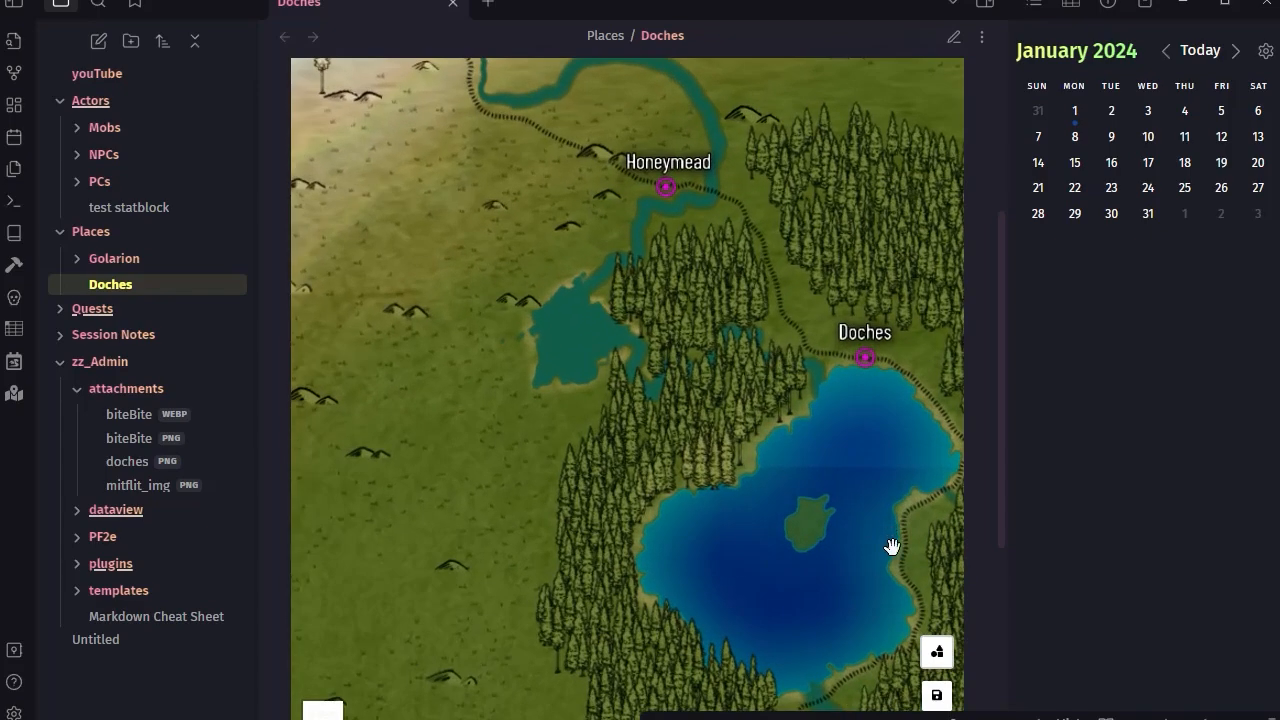
{"action": "left_click", "coordinate": [938, 655]}
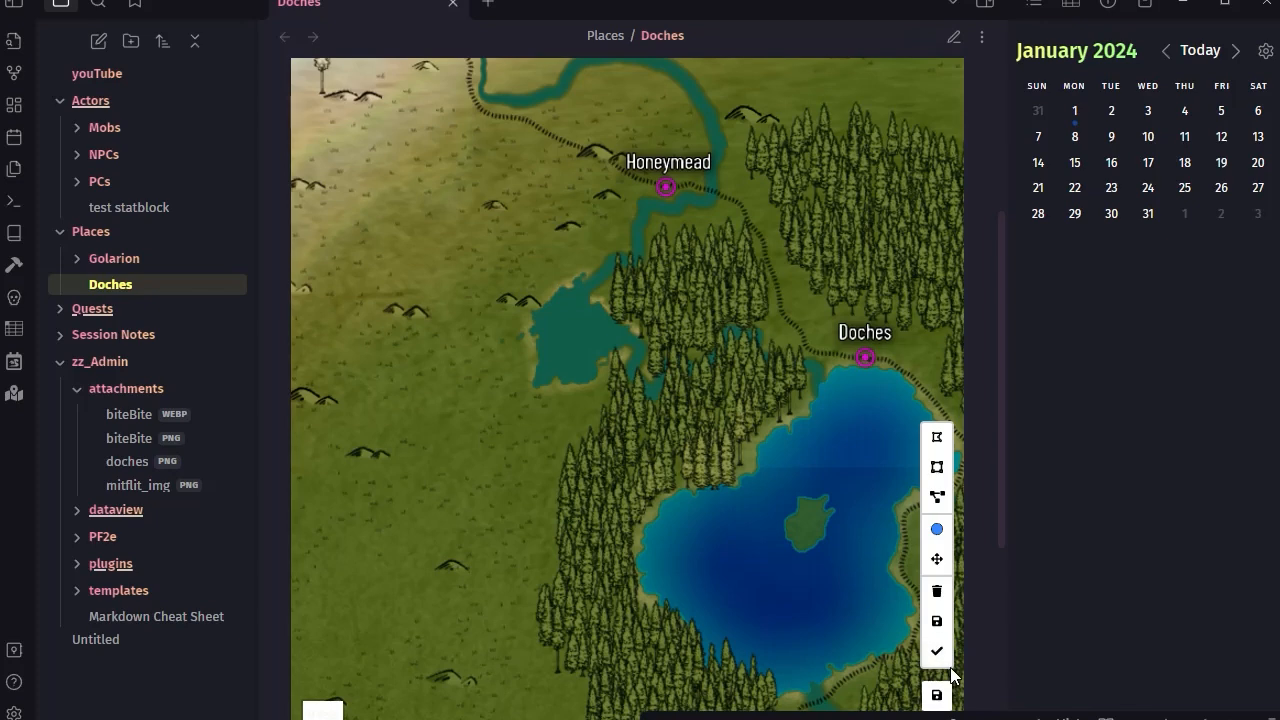
Set the map's drawing colour to pure red with the custom colour picker
{"action": "left_click", "coordinate": [935, 535]}
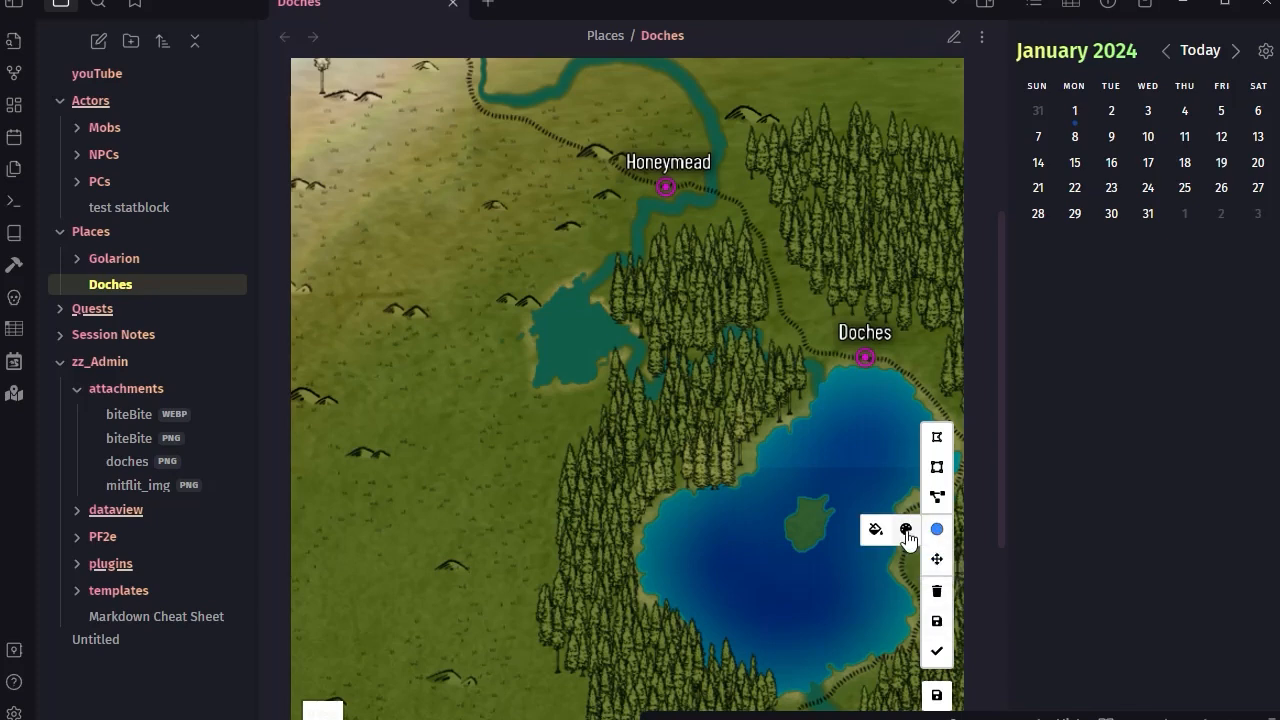
{"action": "left_click", "coordinate": [906, 530]}
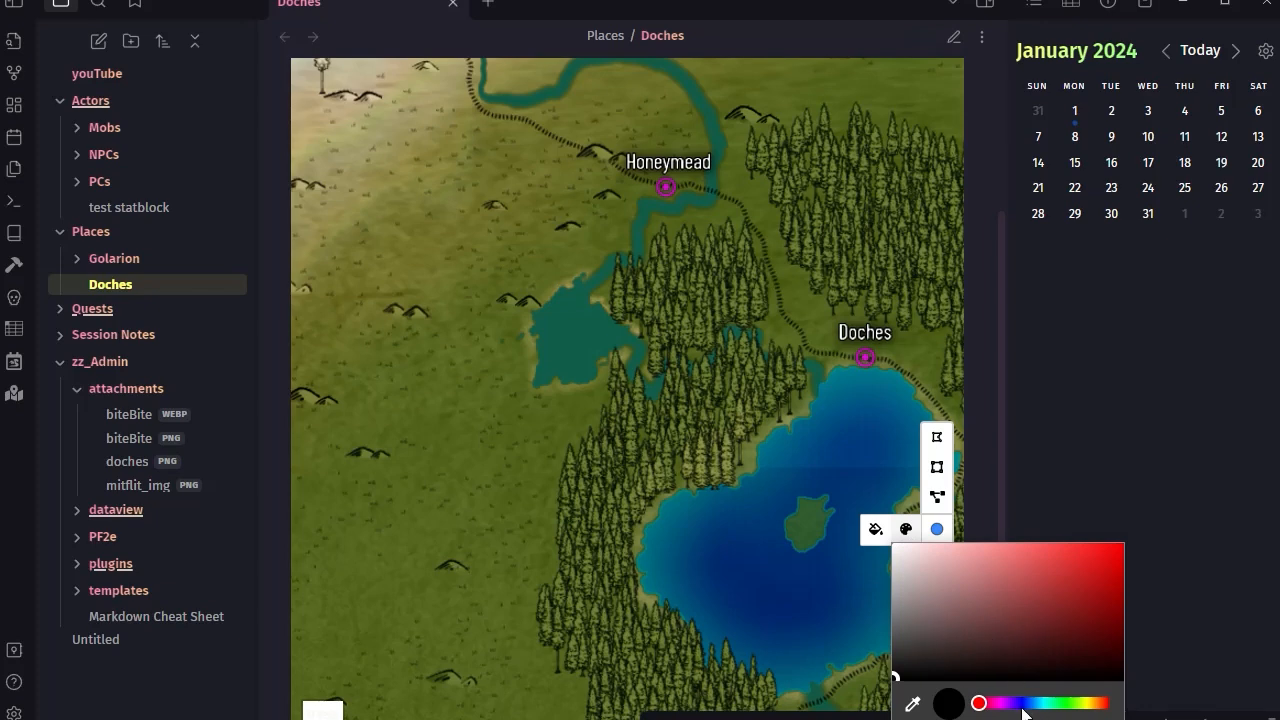
{"action": "left_click", "coordinate": [1103, 704]}
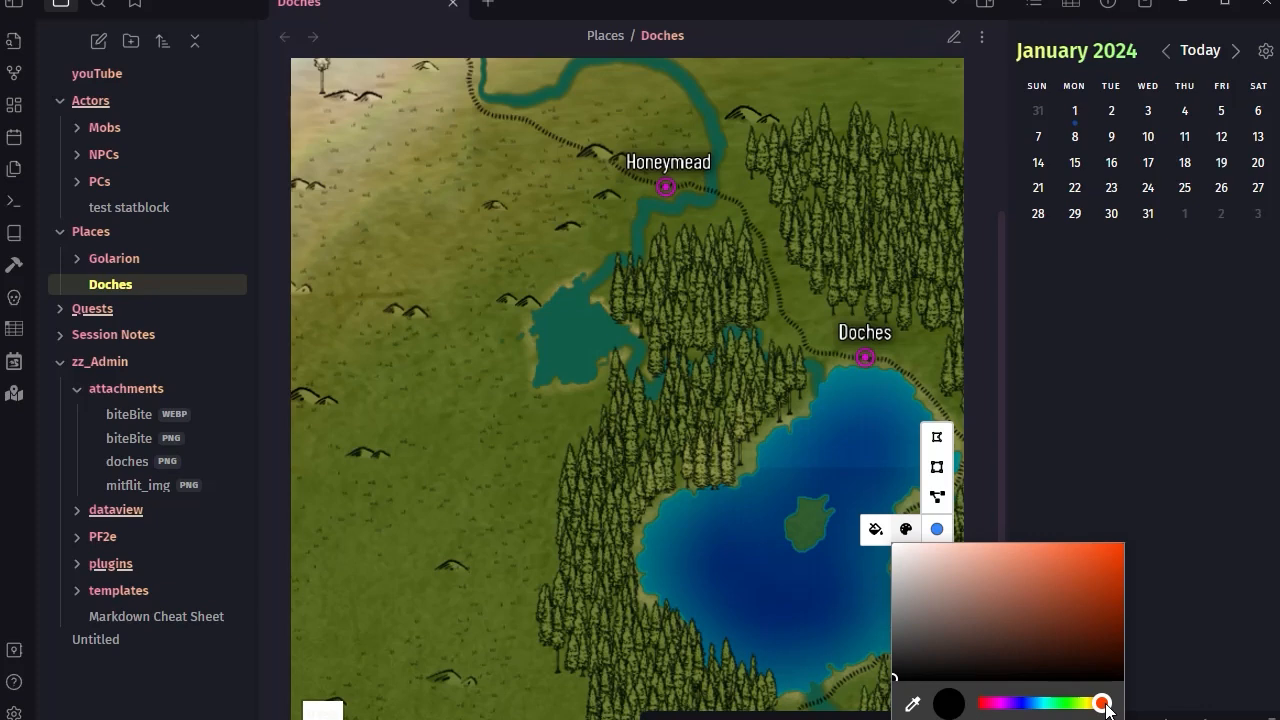
{"action": "left_click_drag", "start_coordinate": [1106, 705], "coordinate": [1123, 703]}
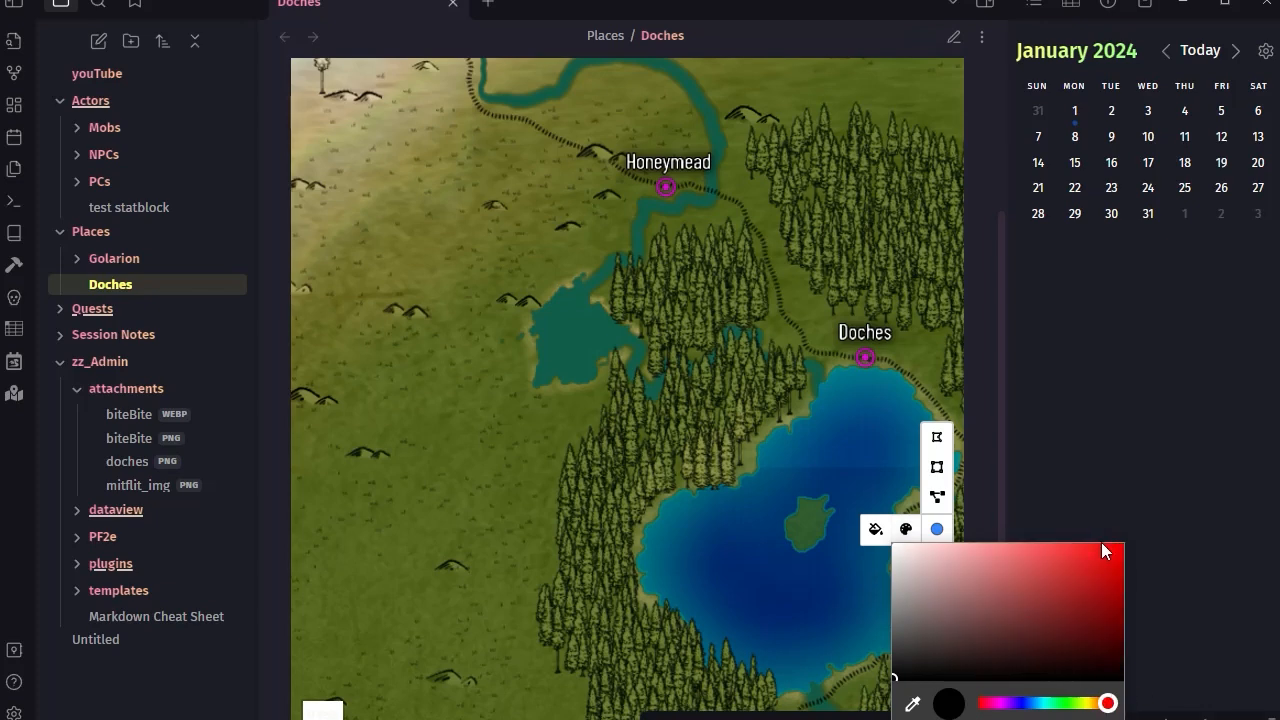
{"action": "left_click_drag", "start_coordinate": [1104, 547], "coordinate": [1155, 517]}
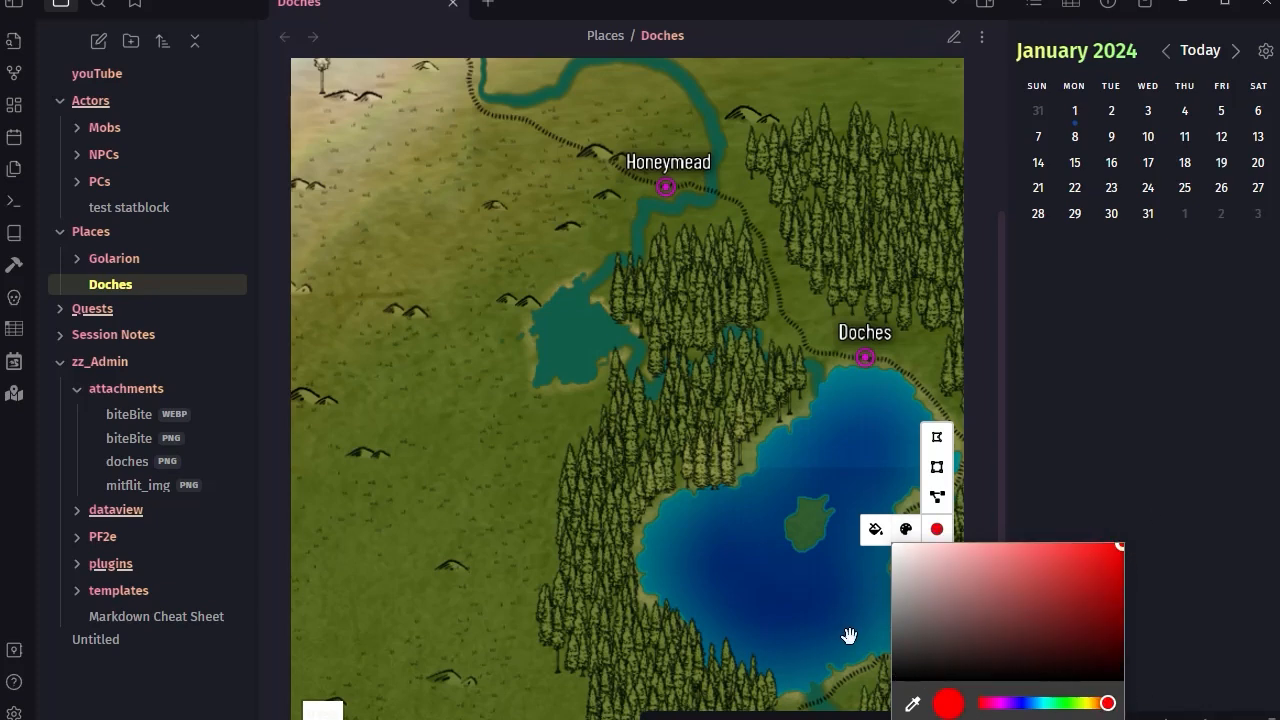
{"action": "left_click", "coordinate": [937, 532]}
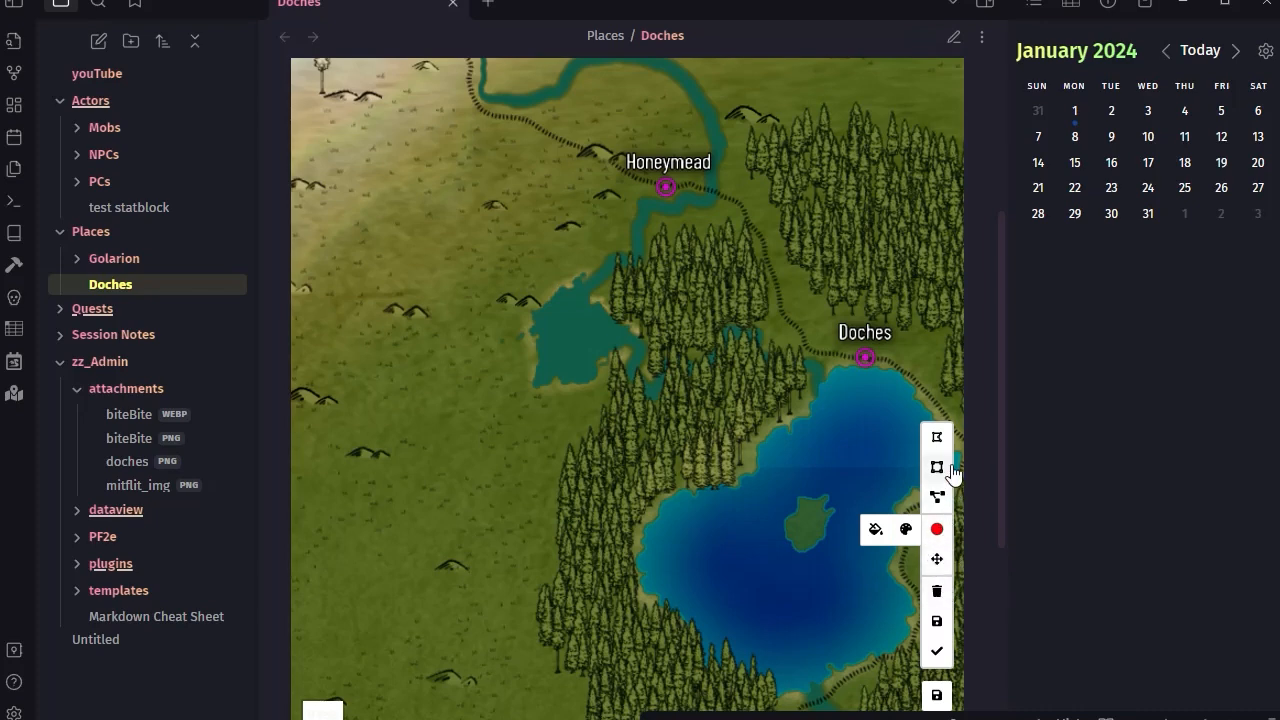
Draw a red rectangle over the small lake southwest of Honeymead and narrow it by moving its lower-left corner
{"action": "left_click", "coordinate": [936, 467]}
{"action": "mouse_move", "coordinate": [407, 279]}
{"action": "left_mouse_down"}
{"action": "mouse_move", "coordinate": [457, 343]}
{"action": "mouse_move", "coordinate": [432, 278]}
{"action": "left_mouse_up"}
{"action": "left_click", "coordinate": [449, 278]}
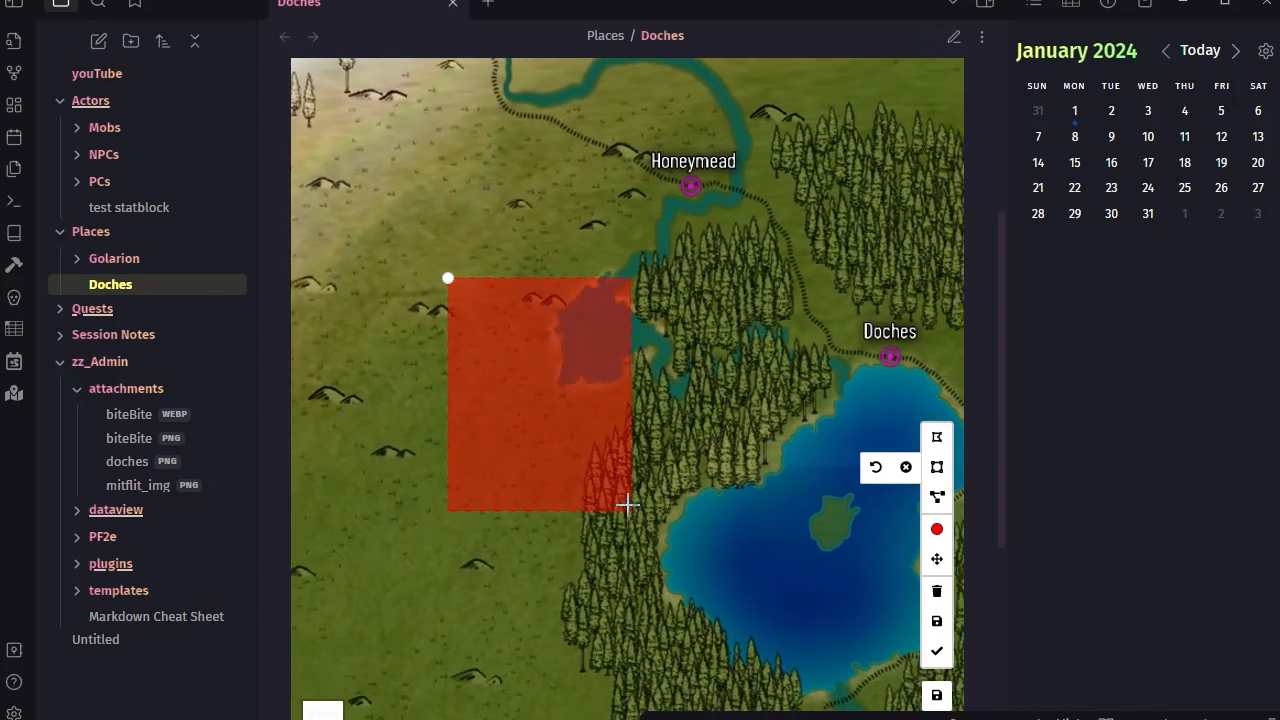
{"action": "left_click", "coordinate": [619, 459]}
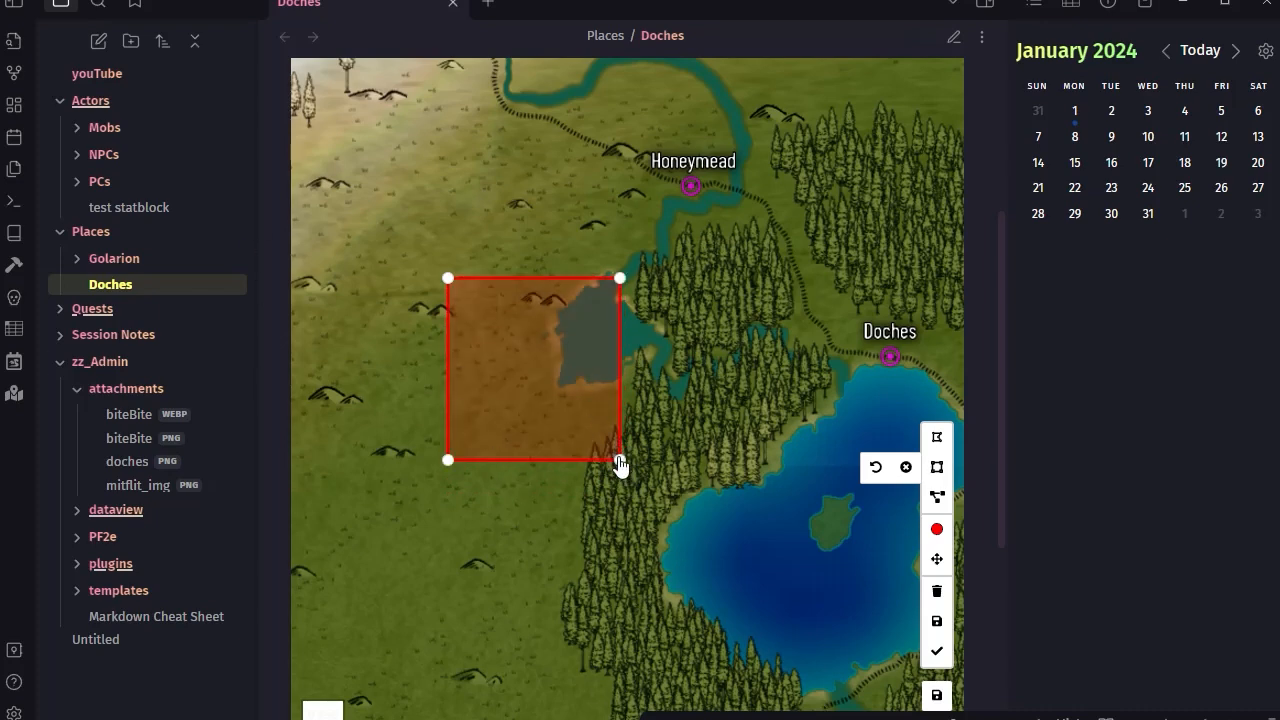
{"action": "left_click_drag", "start_coordinate": [447, 465], "coordinate": [496, 464]}
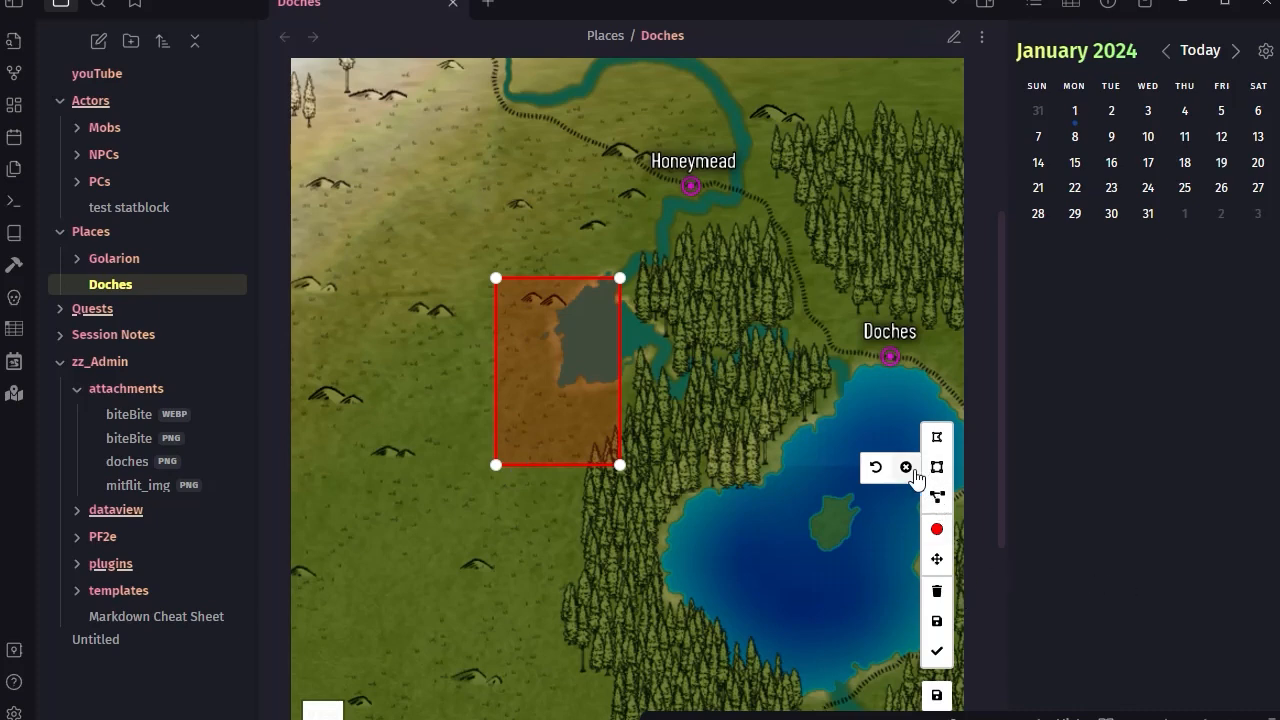
Try the shape deletion mode by starting it, finishing it and starting it again
{"action": "left_click", "coordinate": [939, 596]}
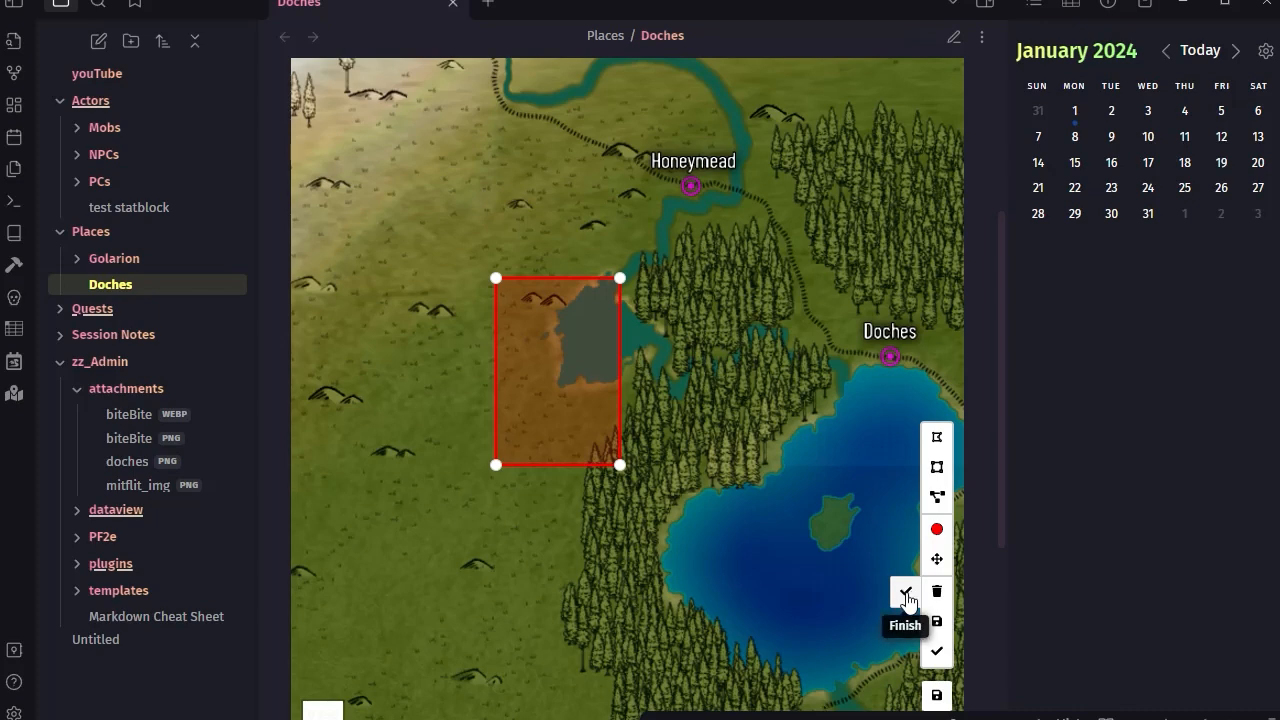
{"action": "left_click", "coordinate": [906, 596]}
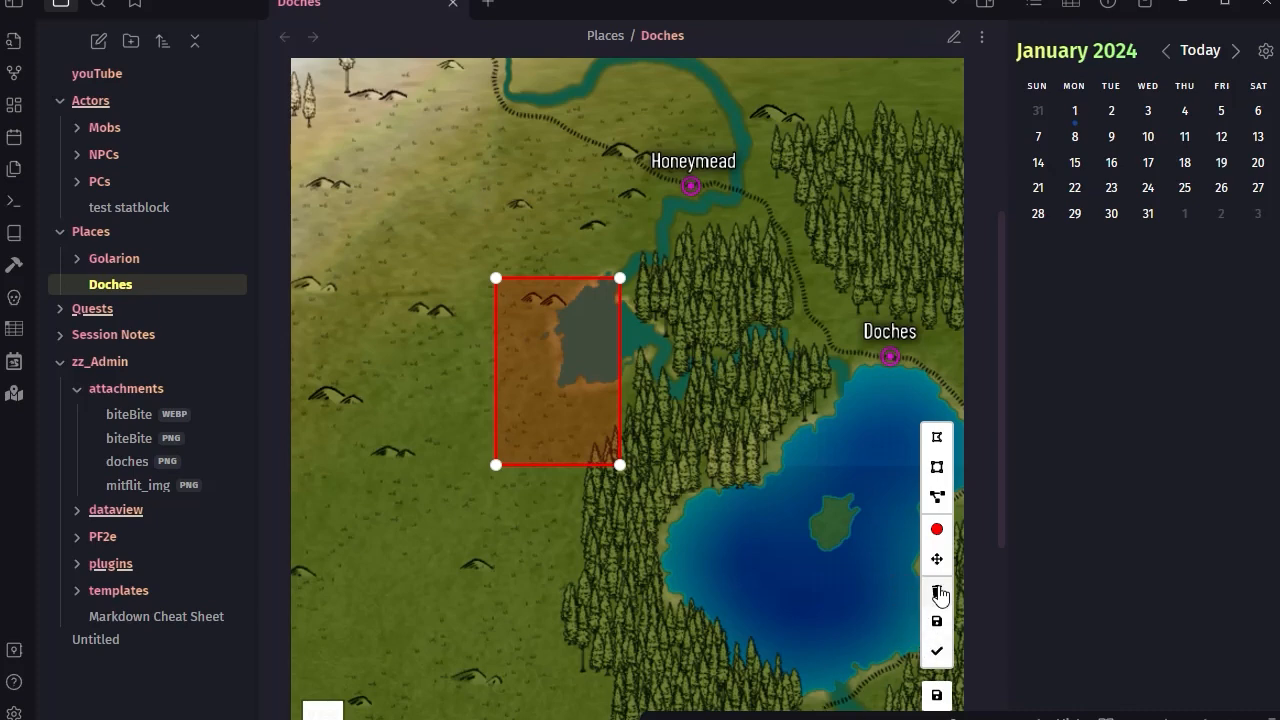
{"action": "left_click", "coordinate": [937, 595]}
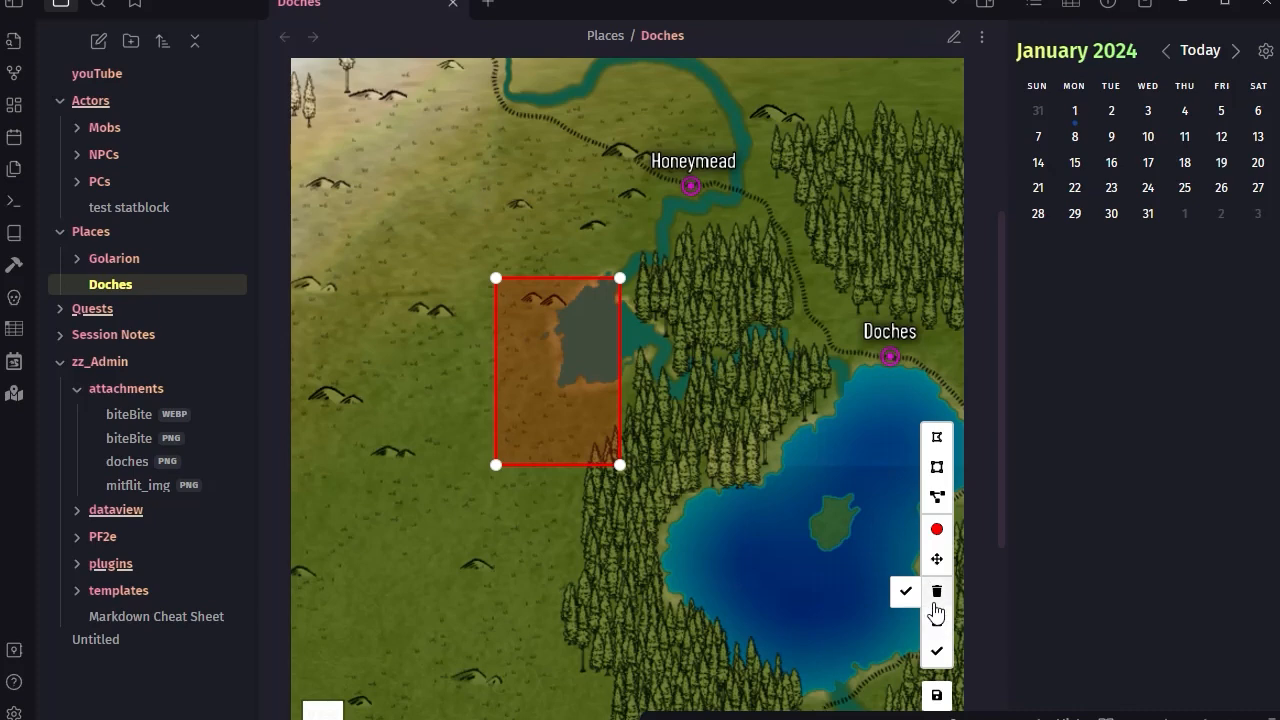
Place a marker on the rectangle's lower-right corner, open it for editing, and delete the marker
{"action": "right_click", "coordinate": [620, 466]}
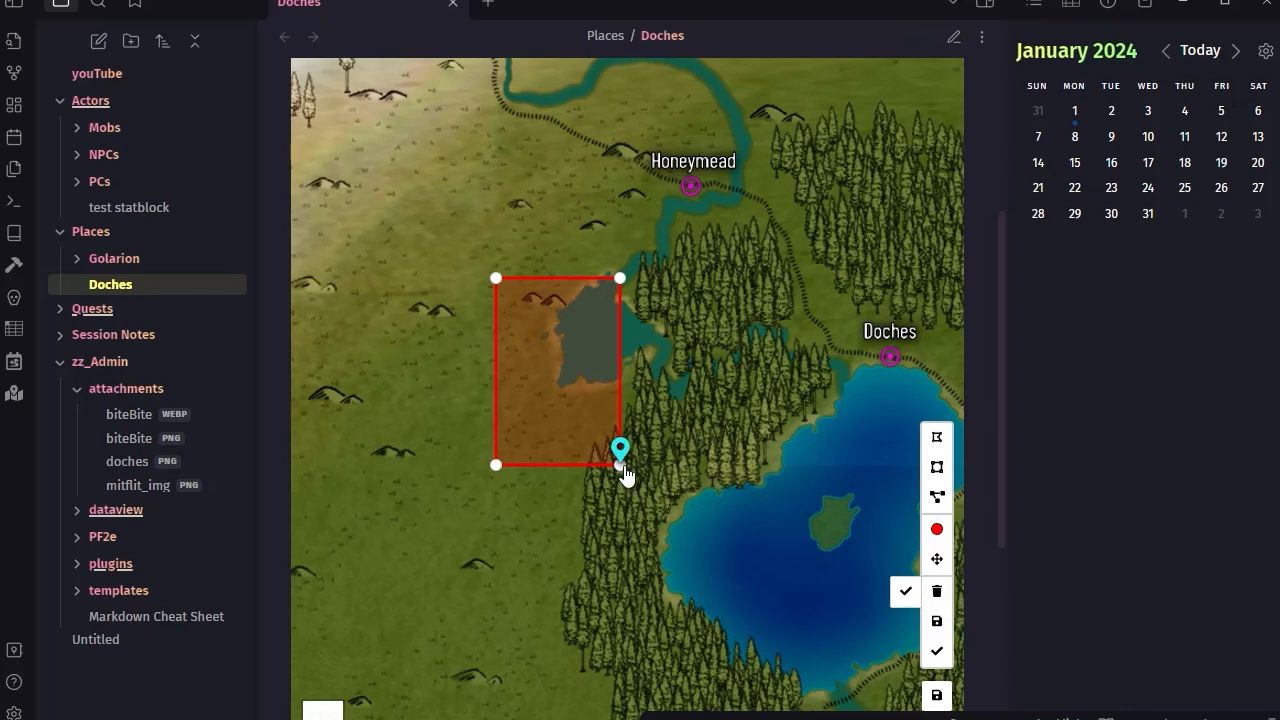
{"action": "right_click", "coordinate": [621, 457]}
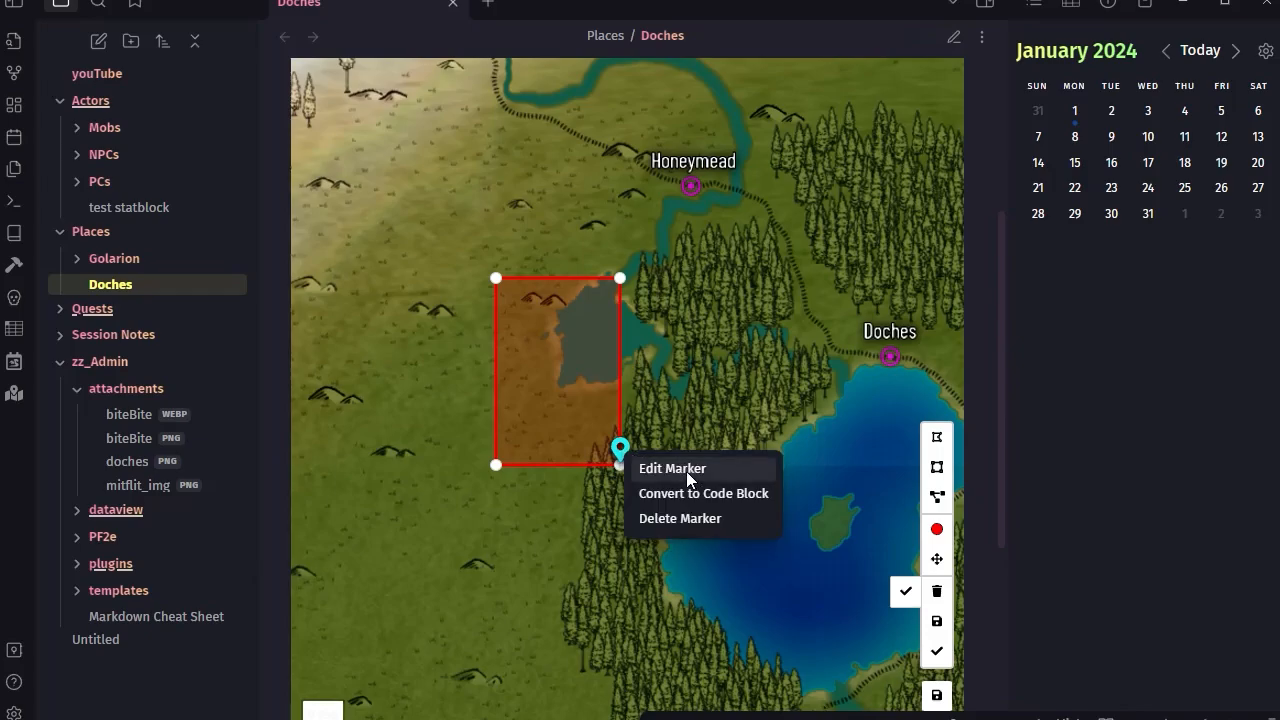
{"action": "left_click", "coordinate": [676, 464]}
{"action": "left_click", "coordinate": [894, 226]}
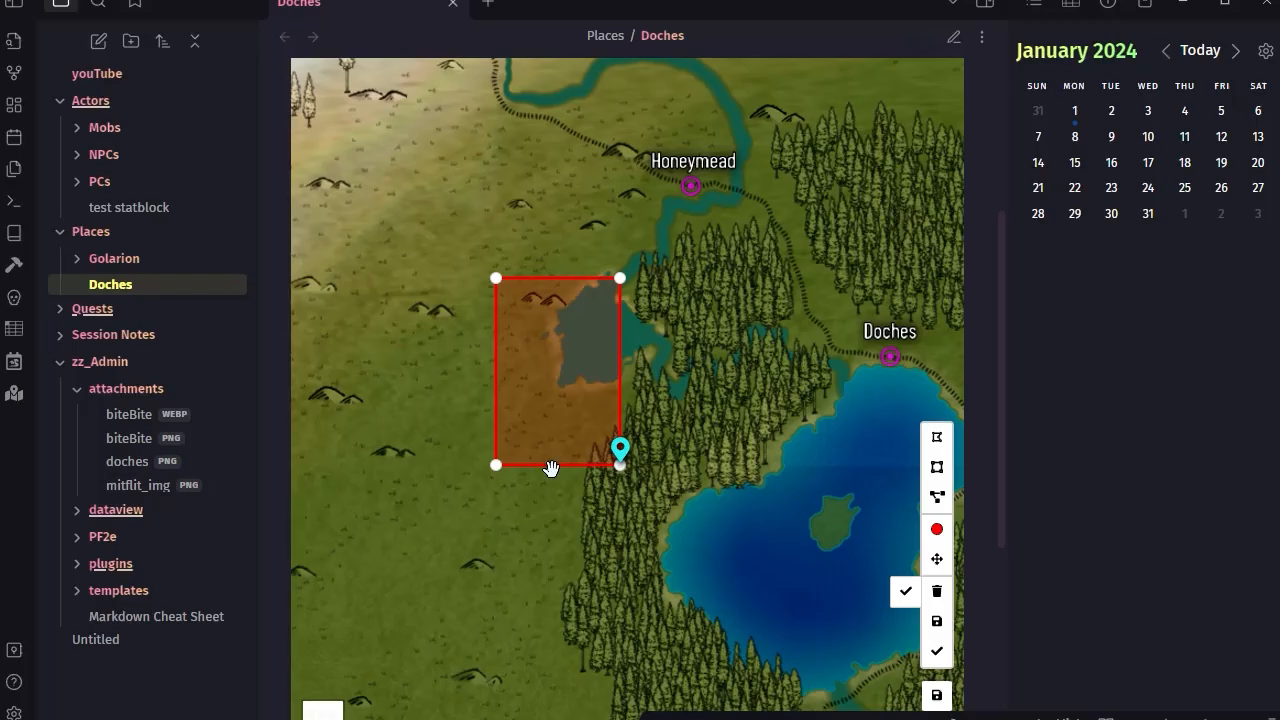
{"action": "right_click", "coordinate": [621, 459]}
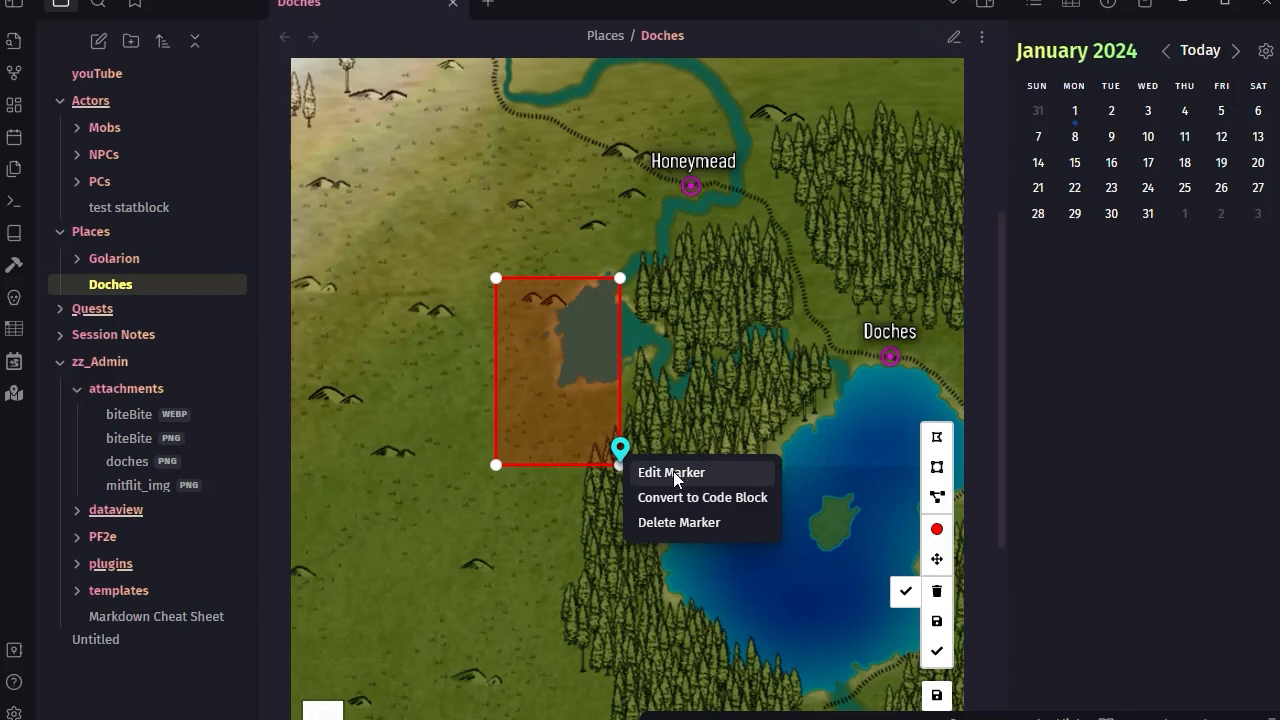
{"action": "left_click", "coordinate": [688, 521]}
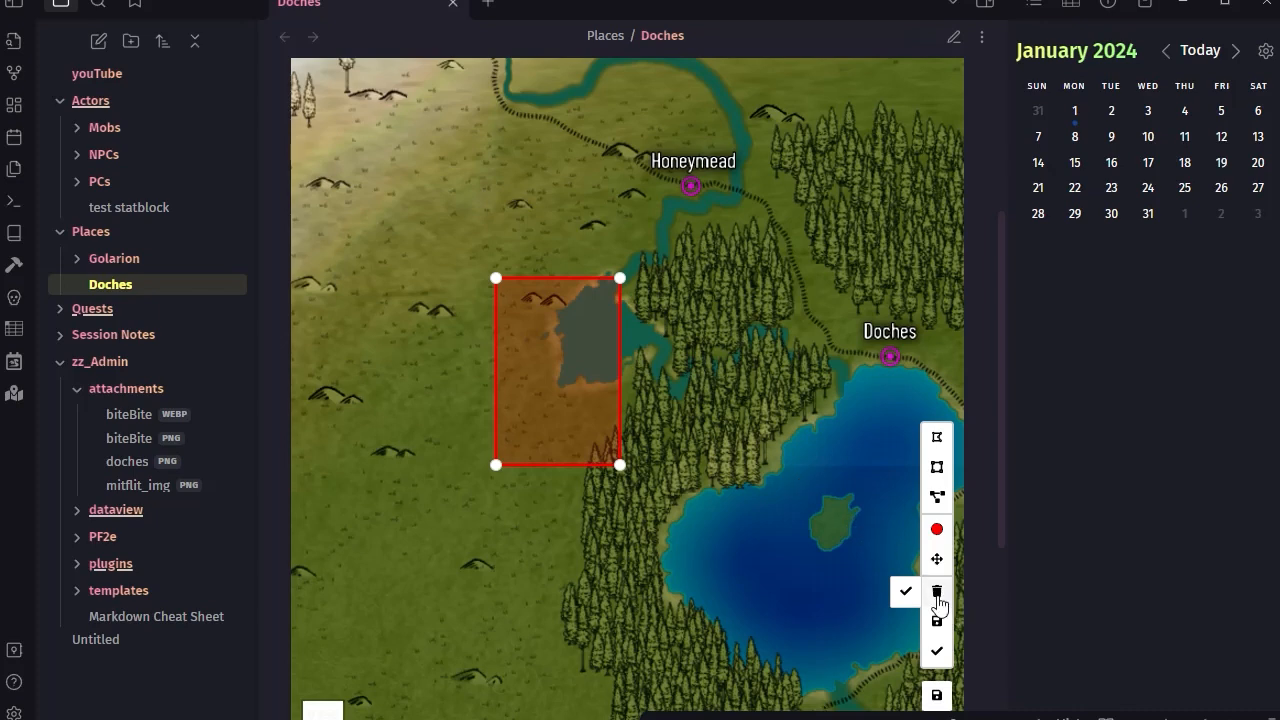
Delete the red rectangle from the map, finish deleting, and close the drawing tools
{"action": "left_click", "coordinate": [937, 467]}
{"action": "left_click", "coordinate": [937, 591]}
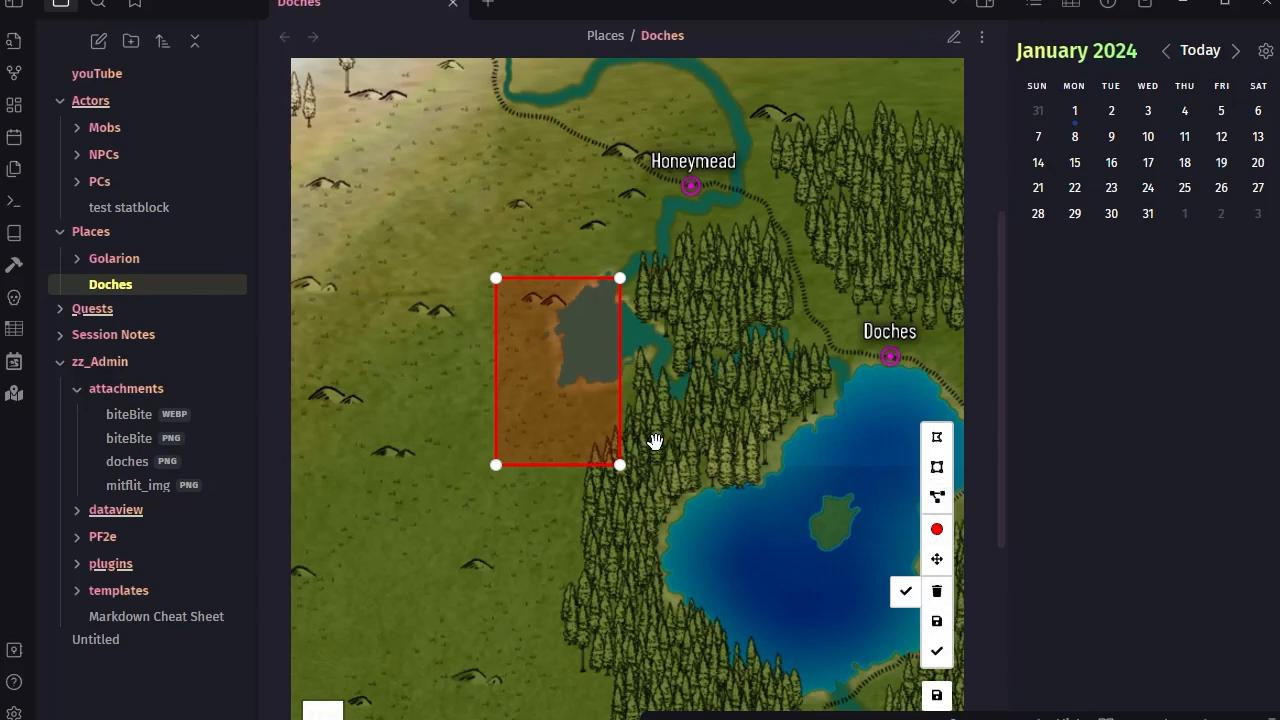
{"action": "left_click", "coordinate": [580, 400]}
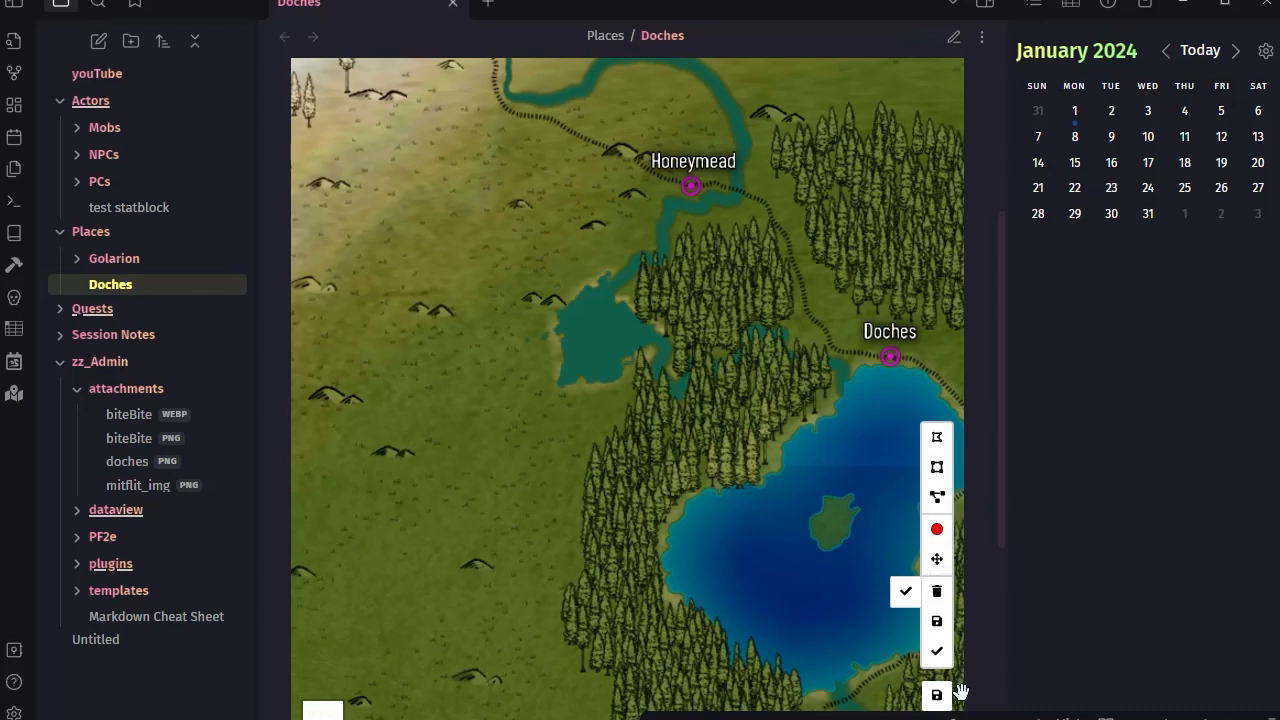
{"action": "left_click", "coordinate": [905, 591]}
{"action": "left_click", "coordinate": [937, 648]}
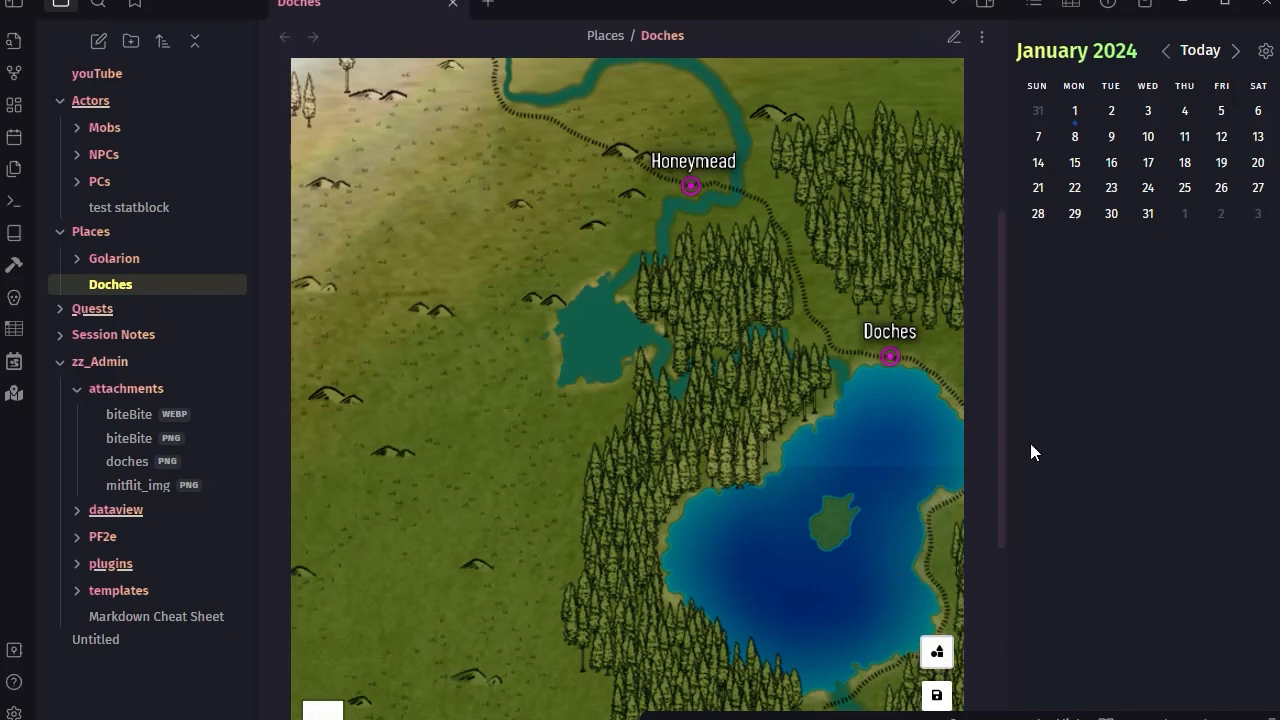
{"action": "left_click_drag", "start_coordinate": [759, 315], "coordinate": [700, 343]}
{"action": "left_click_drag", "start_coordinate": [684, 467], "coordinate": [703, 503]}
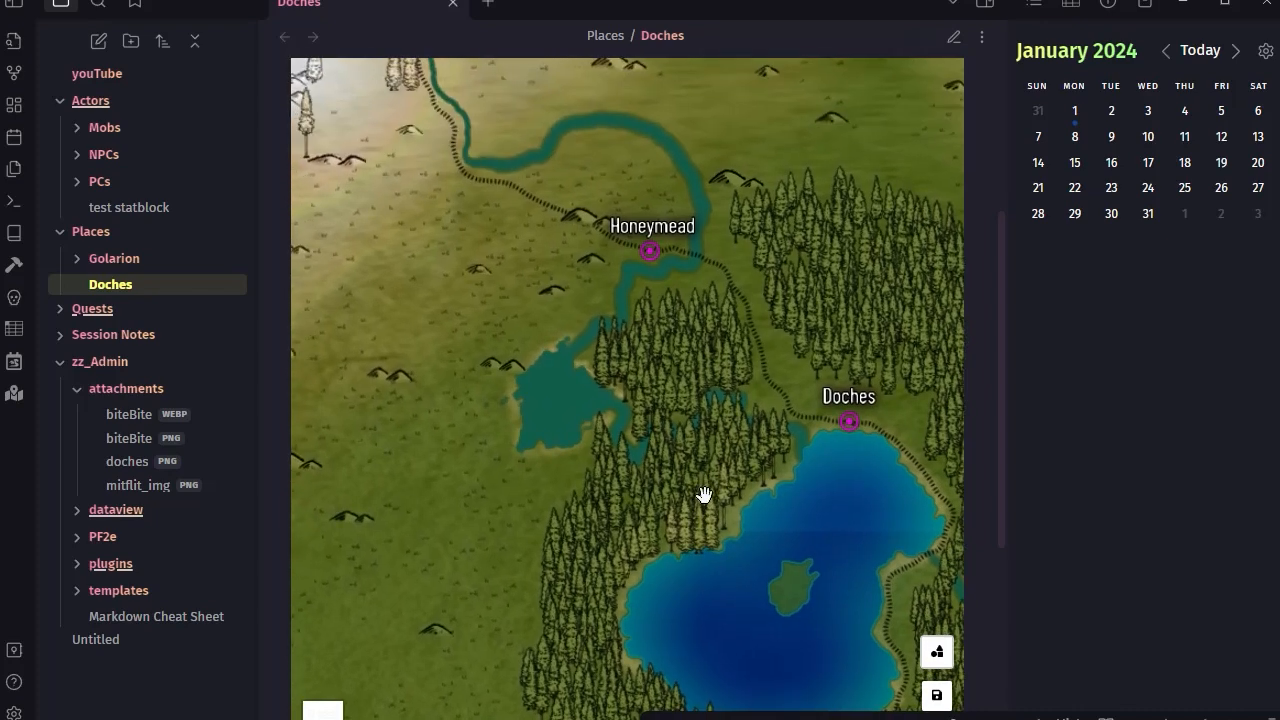
{"action": "left_click_drag", "start_coordinate": [686, 551], "coordinate": [673, 516]}
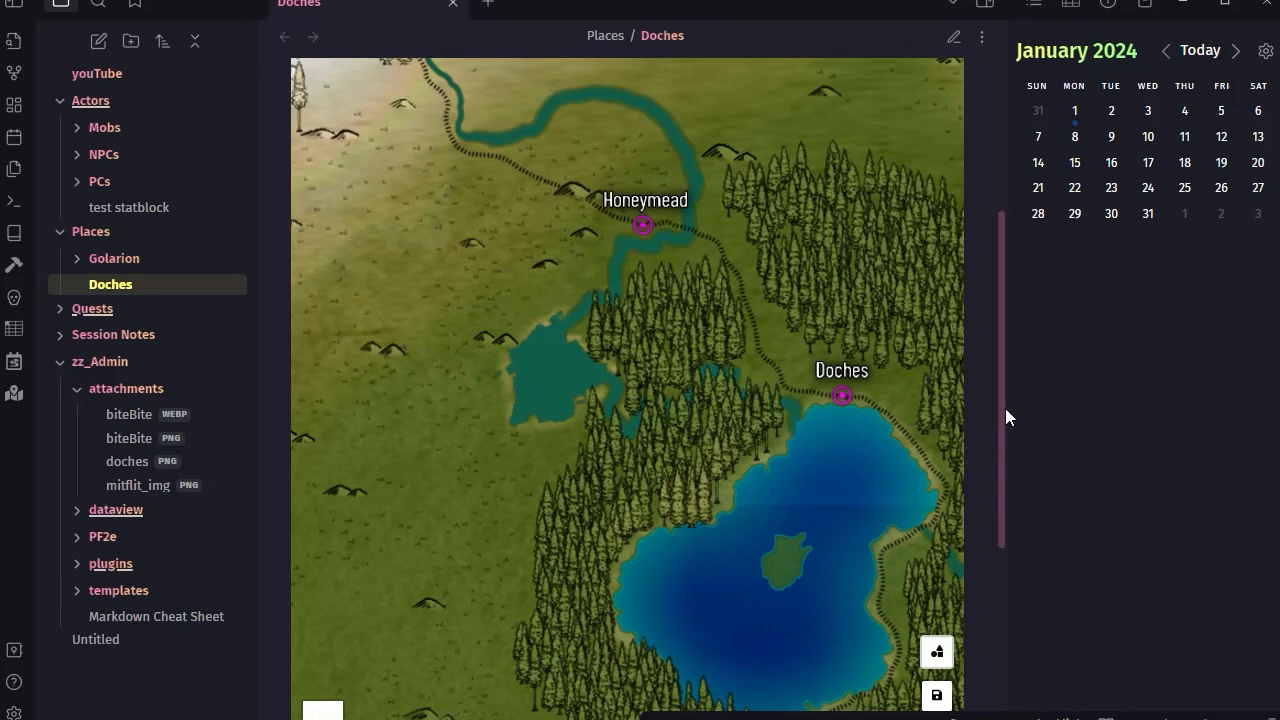
Switch the Doches note to editing and add the line "Honeymead" below the leaflet block, separated by blank lines
{"action": "left_click_drag", "start_coordinate": [1003, 416], "coordinate": [1003, 620]}
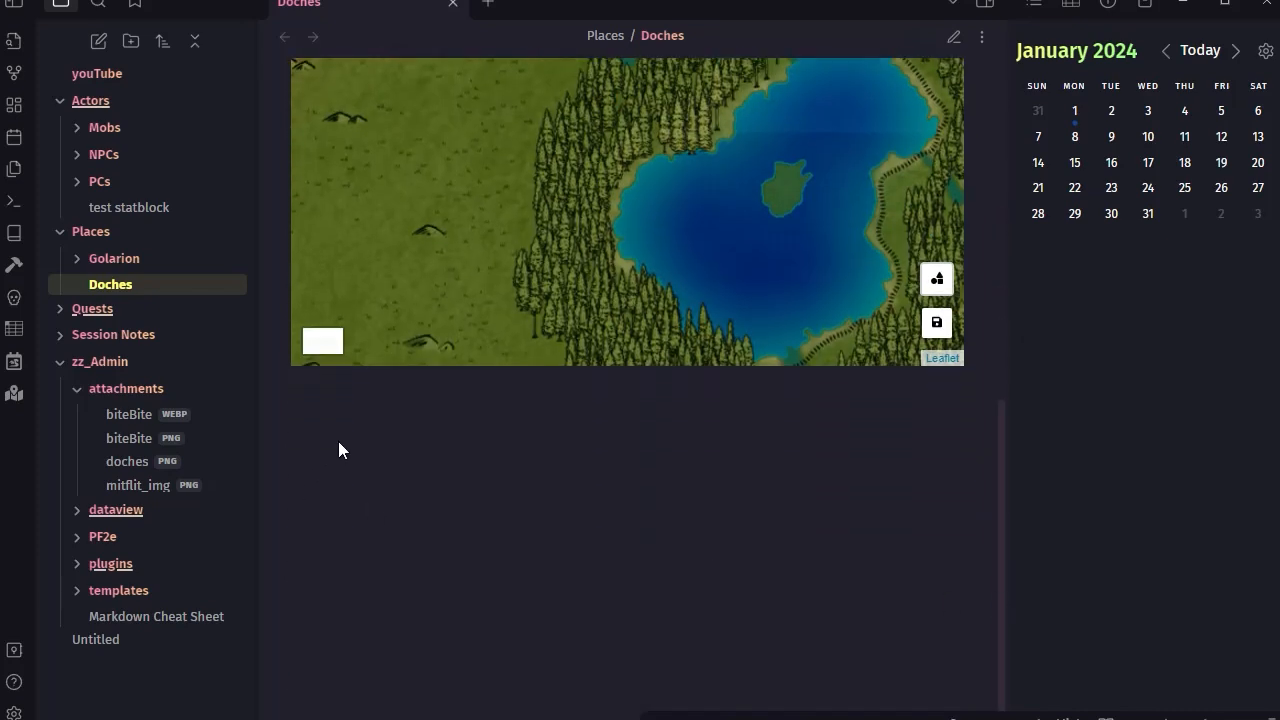
{"action": "left_click", "coordinate": [958, 40]}
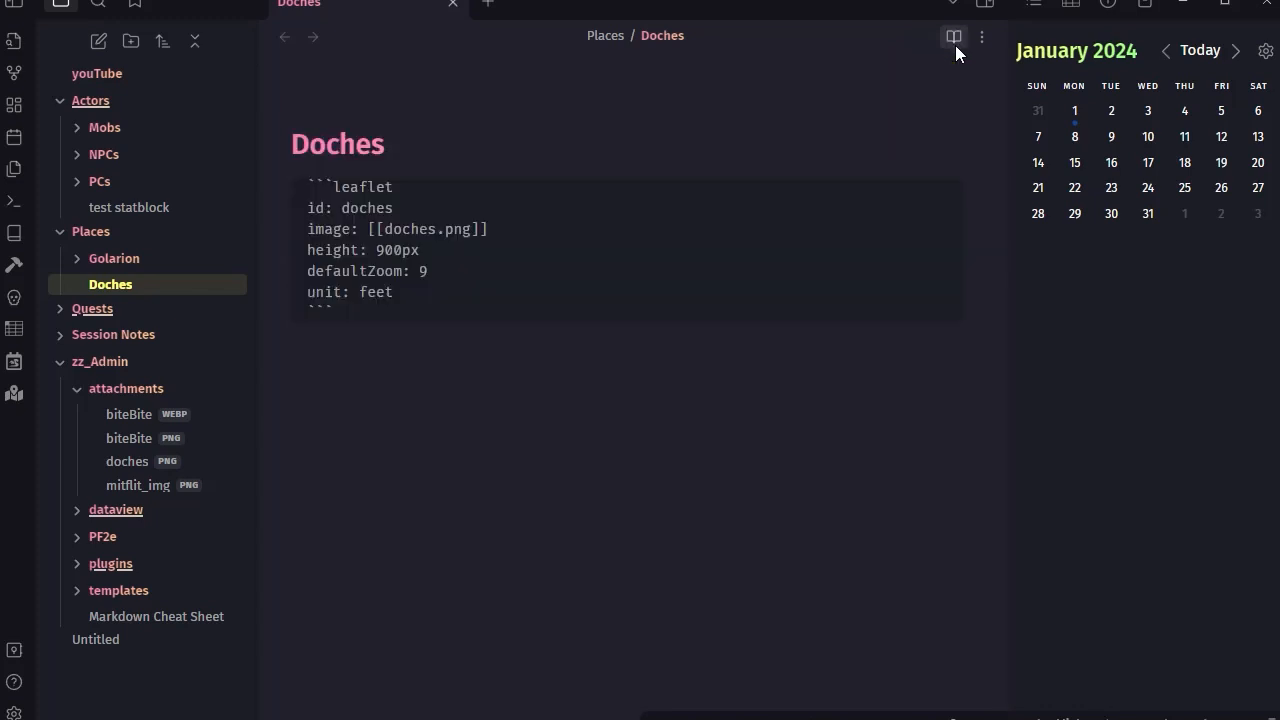
{"action": "key", "text": "Return"}
{"action": "key", "text": "Return"}
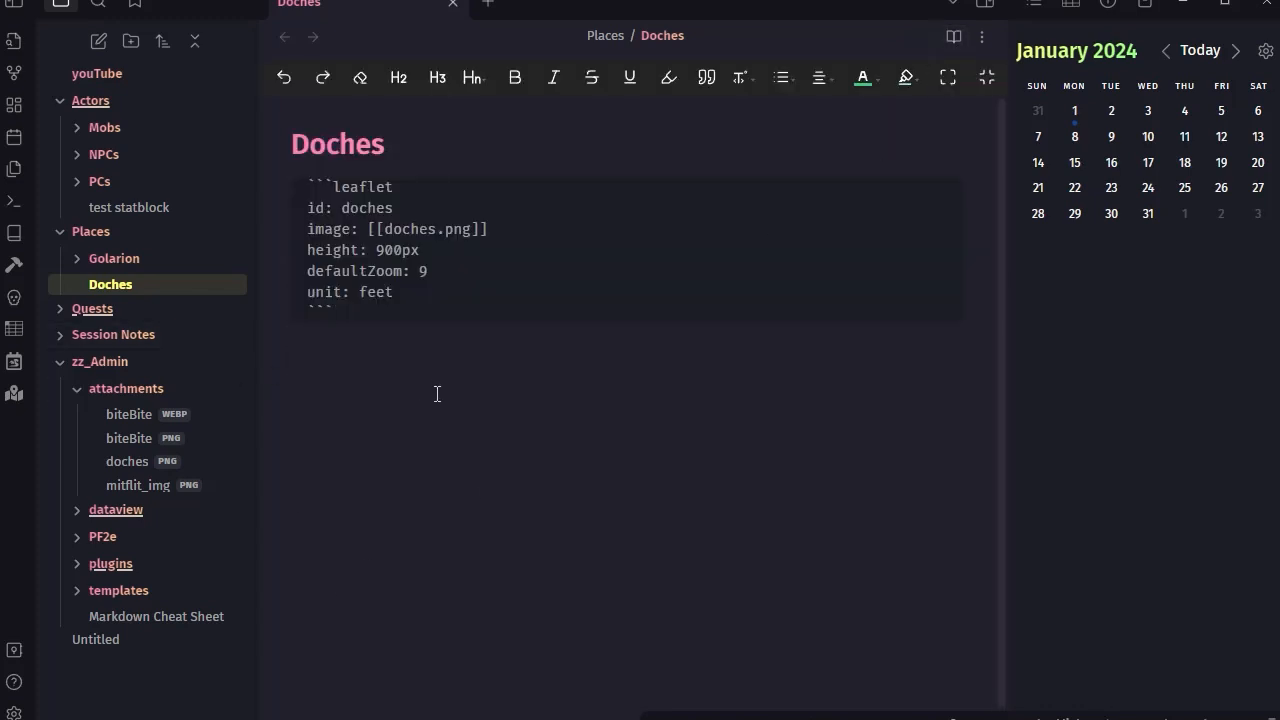
{"action": "type", "text": "Honey"}
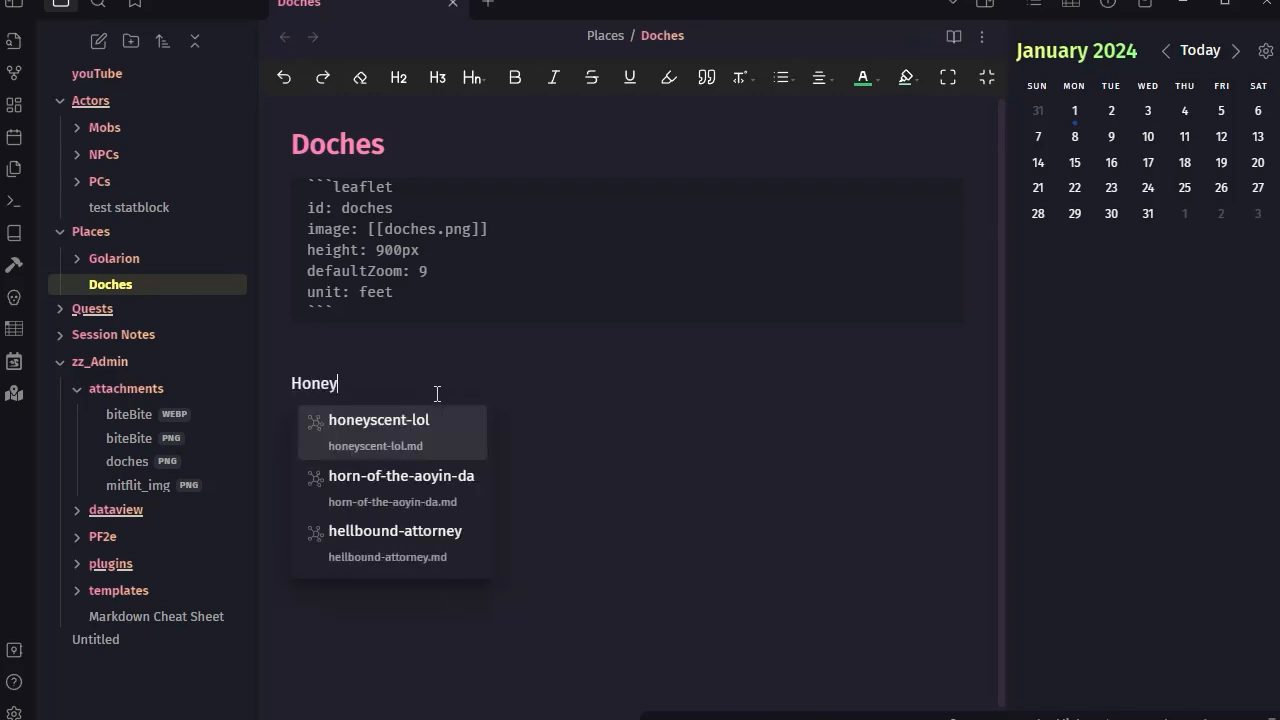
{"action": "type", "text": "ne"}
{"action": "type", "text": "a"}
{"action": "key", "text": "BackSpace"}
{"action": "key", "text": "BackSpace"}
{"action": "key", "text": "BackSpace"}
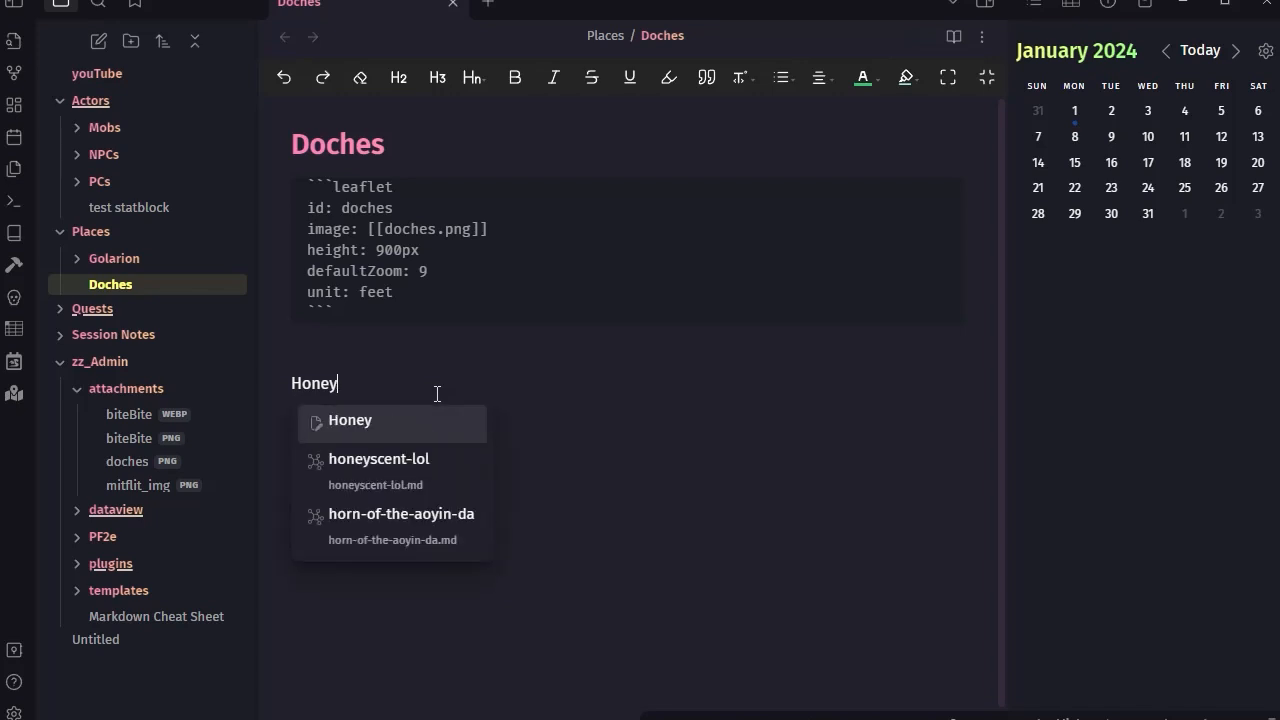
{"action": "type", "text": "mead"}
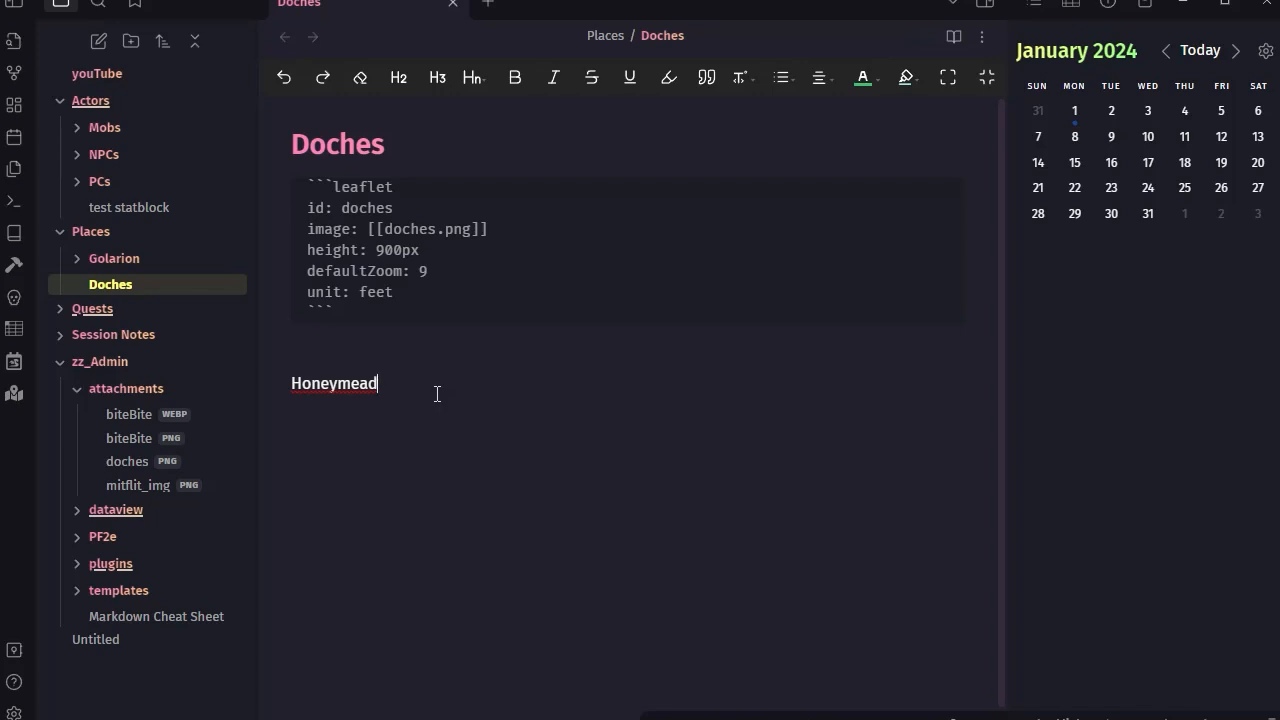
Add the description "This is a small city" on a new line under Honeymead
{"action": "key", "text": "Return"}
{"action": "type", "text": "This is a"}
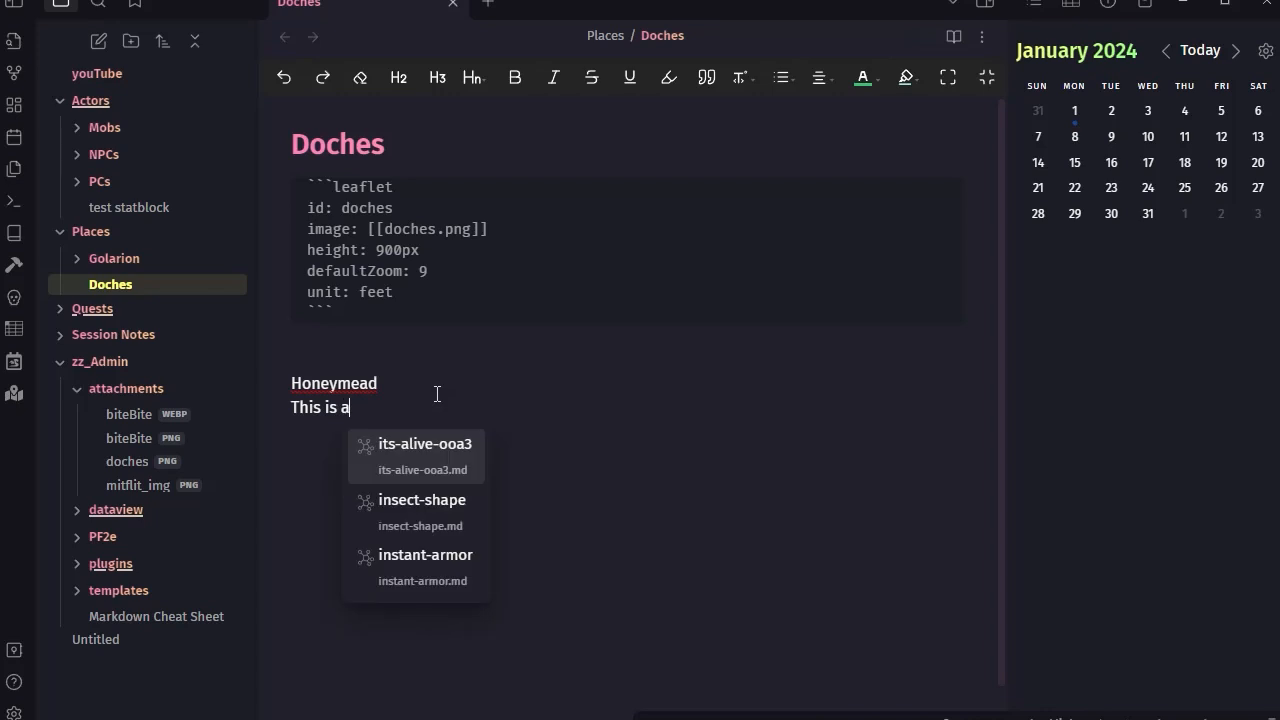
{"action": "type", "text": " s"}
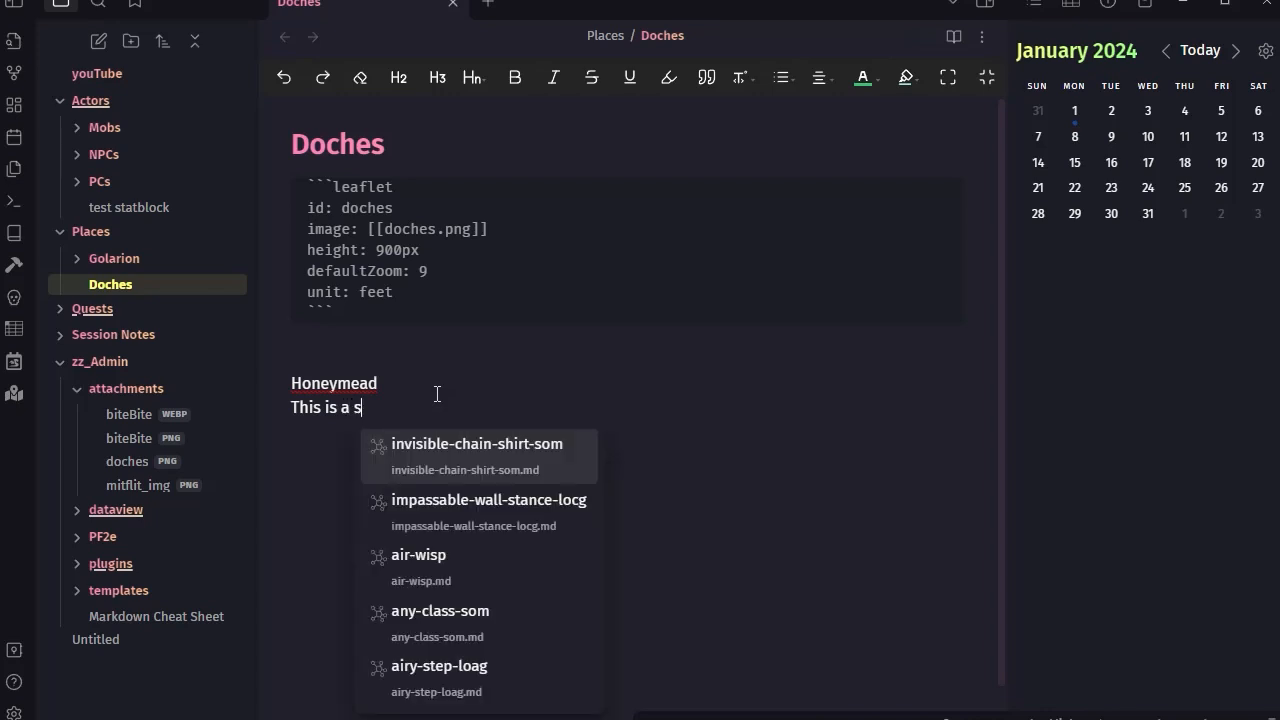
{"action": "type", "text": "mall city"}
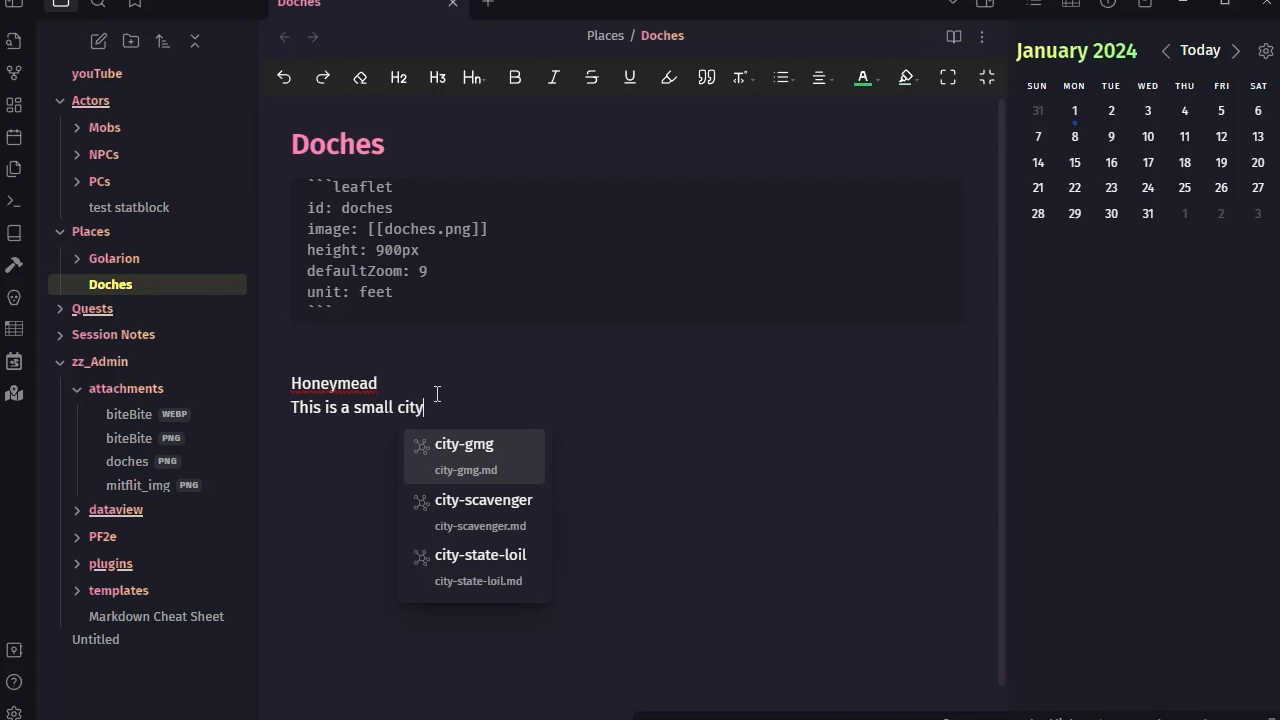
{"action": "key", "text": "Up"}
{"action": "key", "text": "Up"}
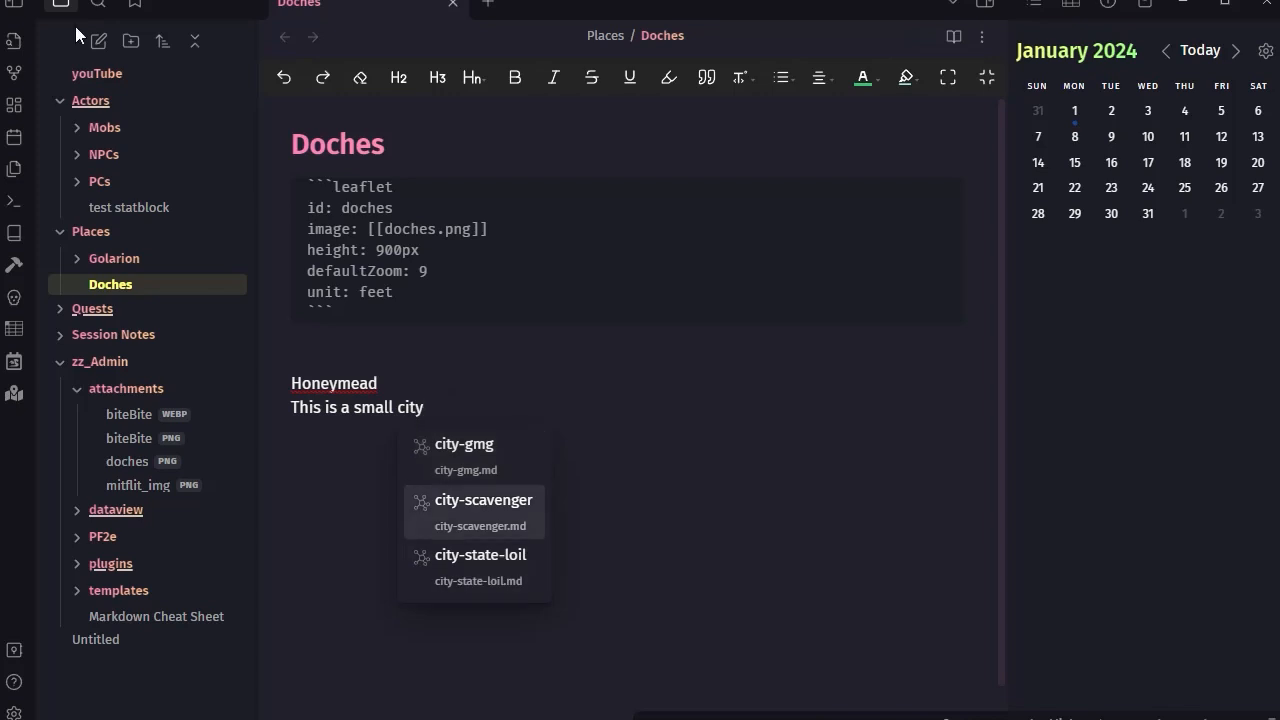
Turn the Honeymead line into a level-one heading and show the Doches note in reading view
{"action": "left_click", "coordinate": [291, 388]}
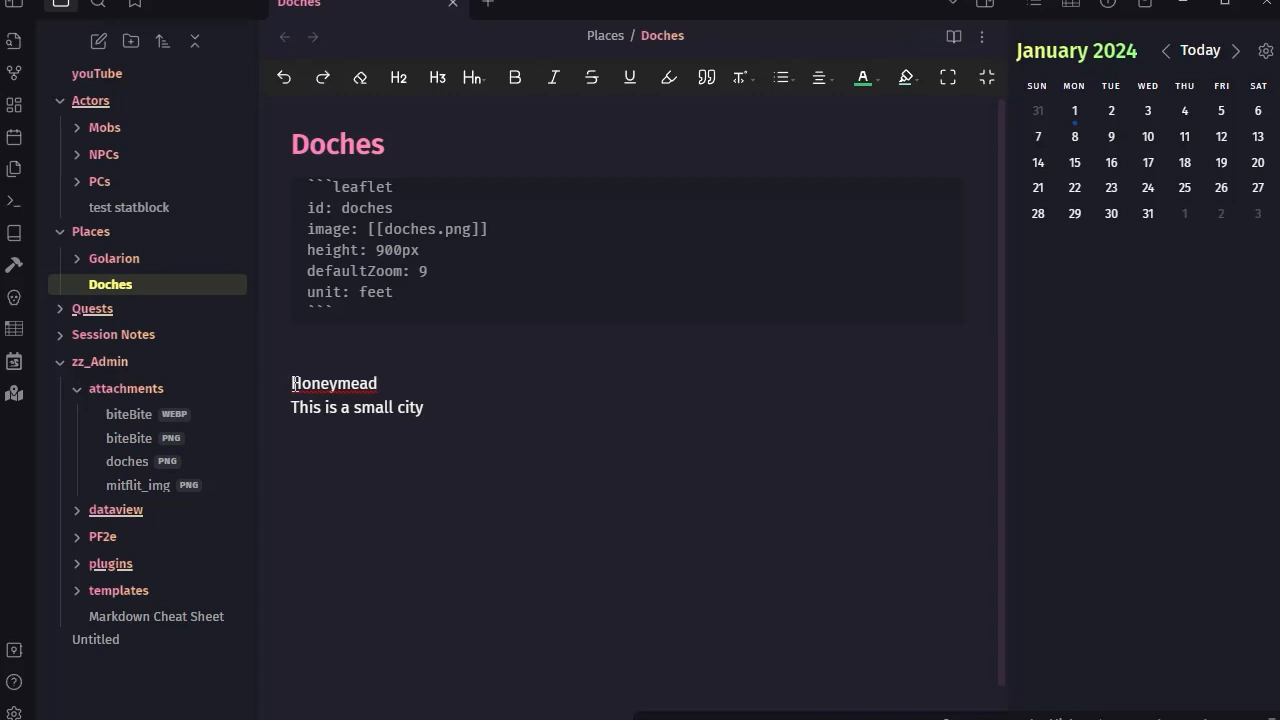
{"action": "type", "text": "###"}
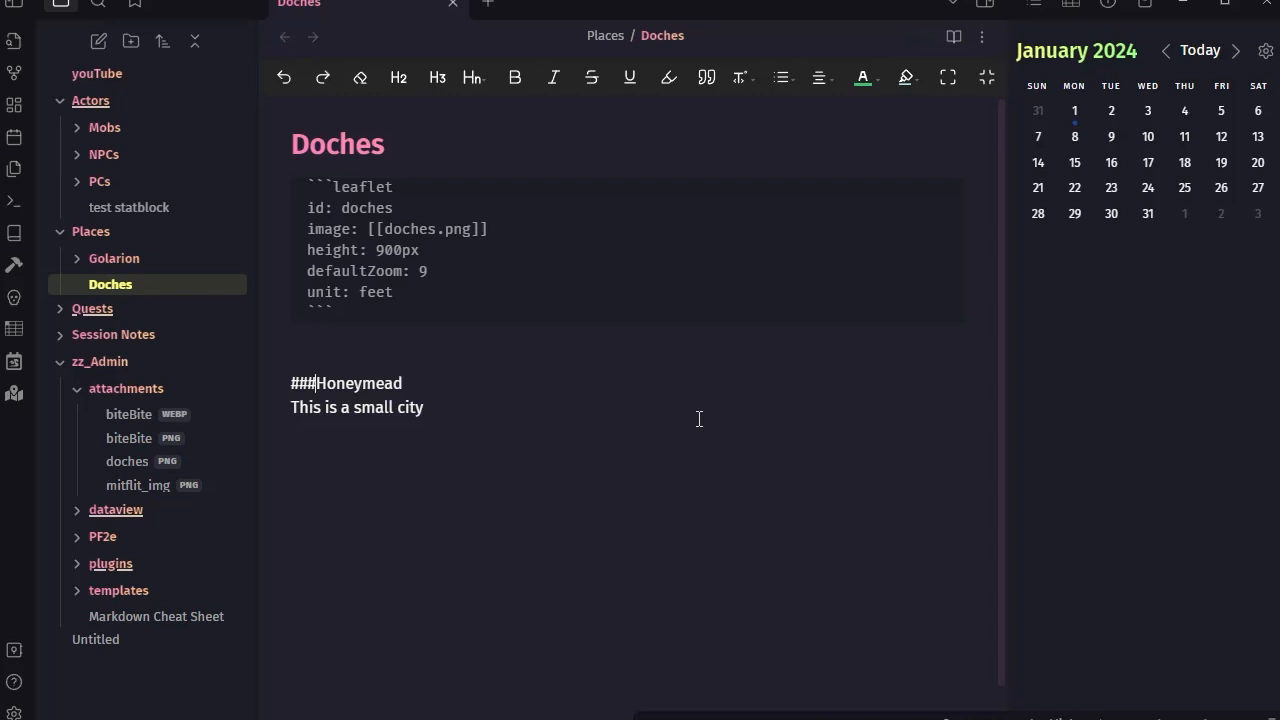
{"action": "key", "text": "Menu"}
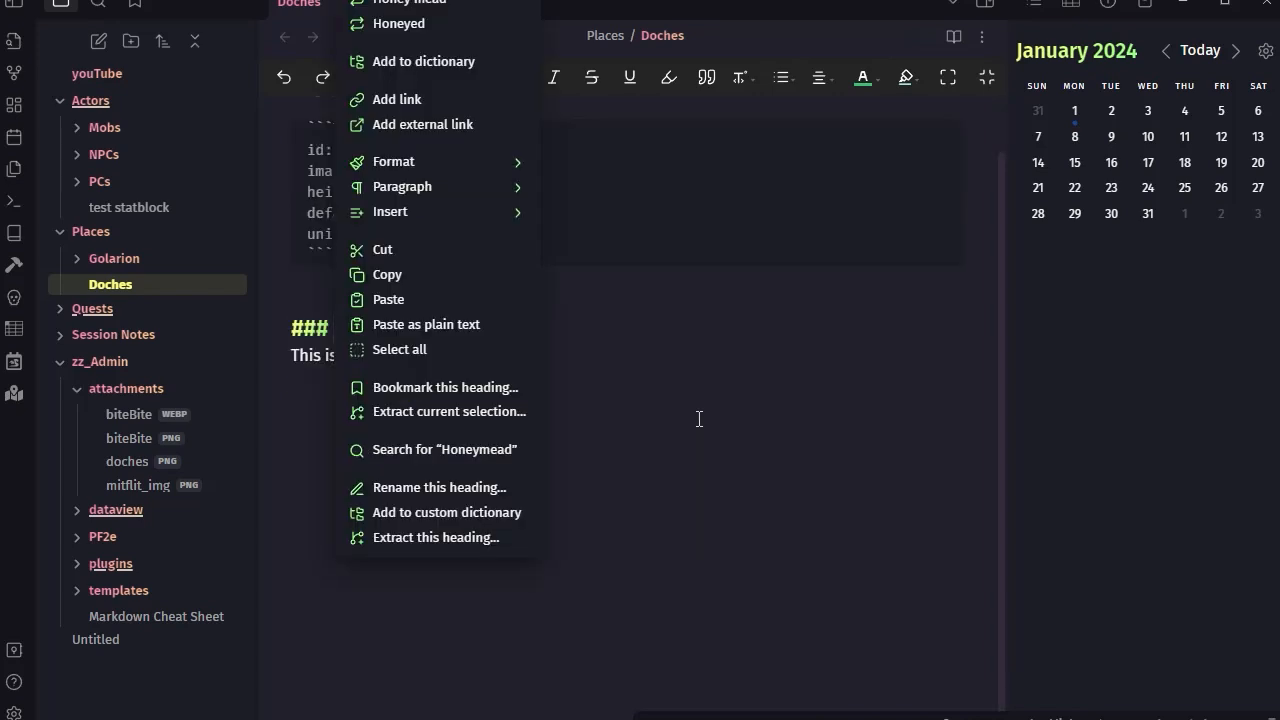
{"action": "left_click", "coordinate": [725, 290]}
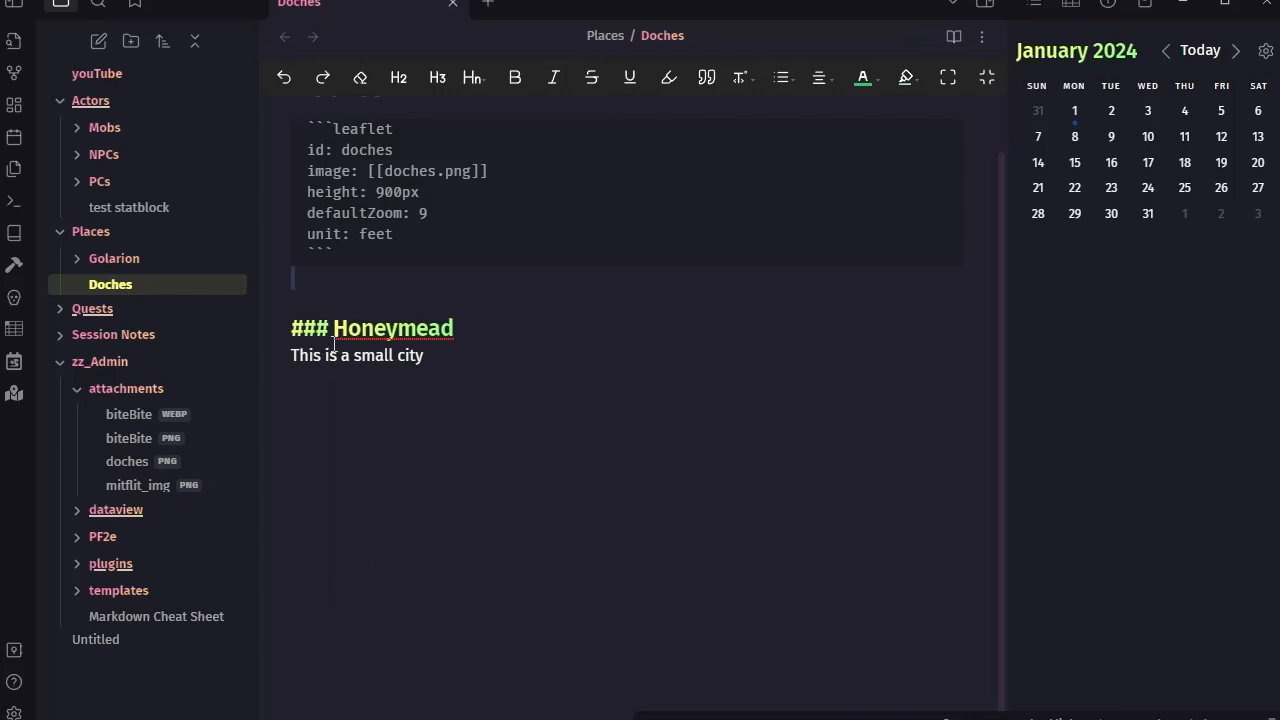
{"action": "key", "text": "BackSpace"}
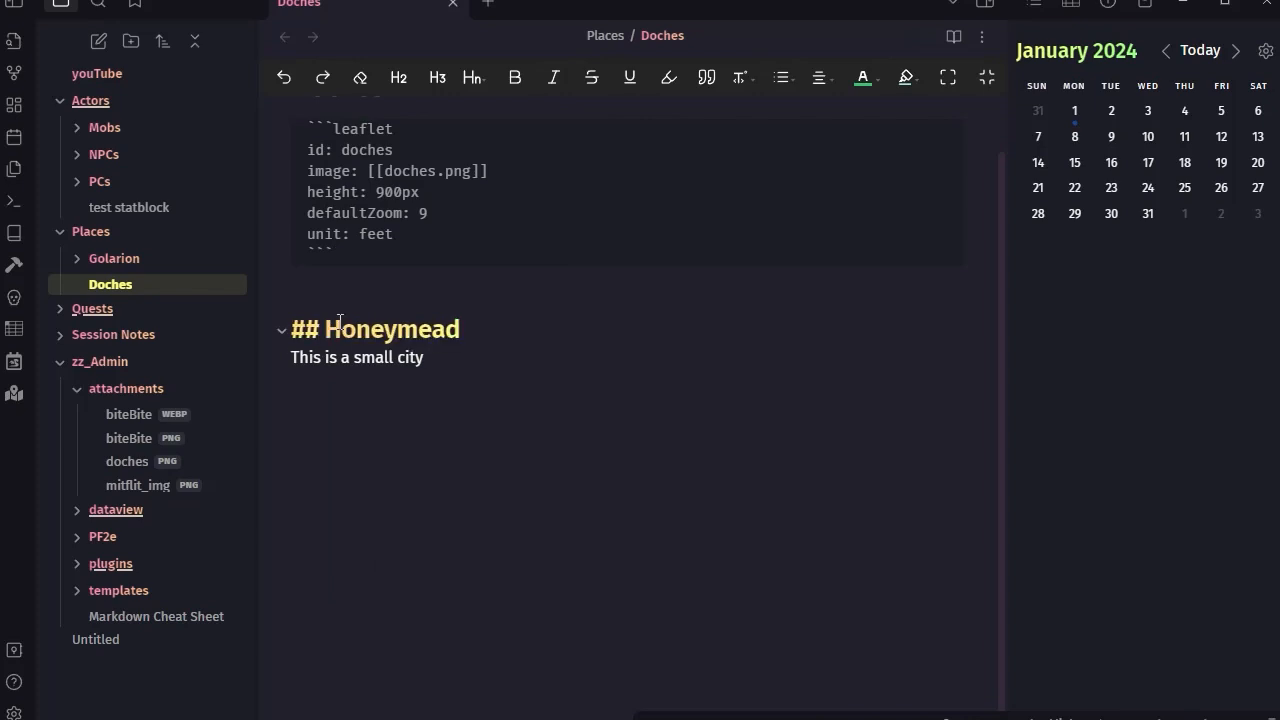
{"action": "key", "text": "BackSpace"}
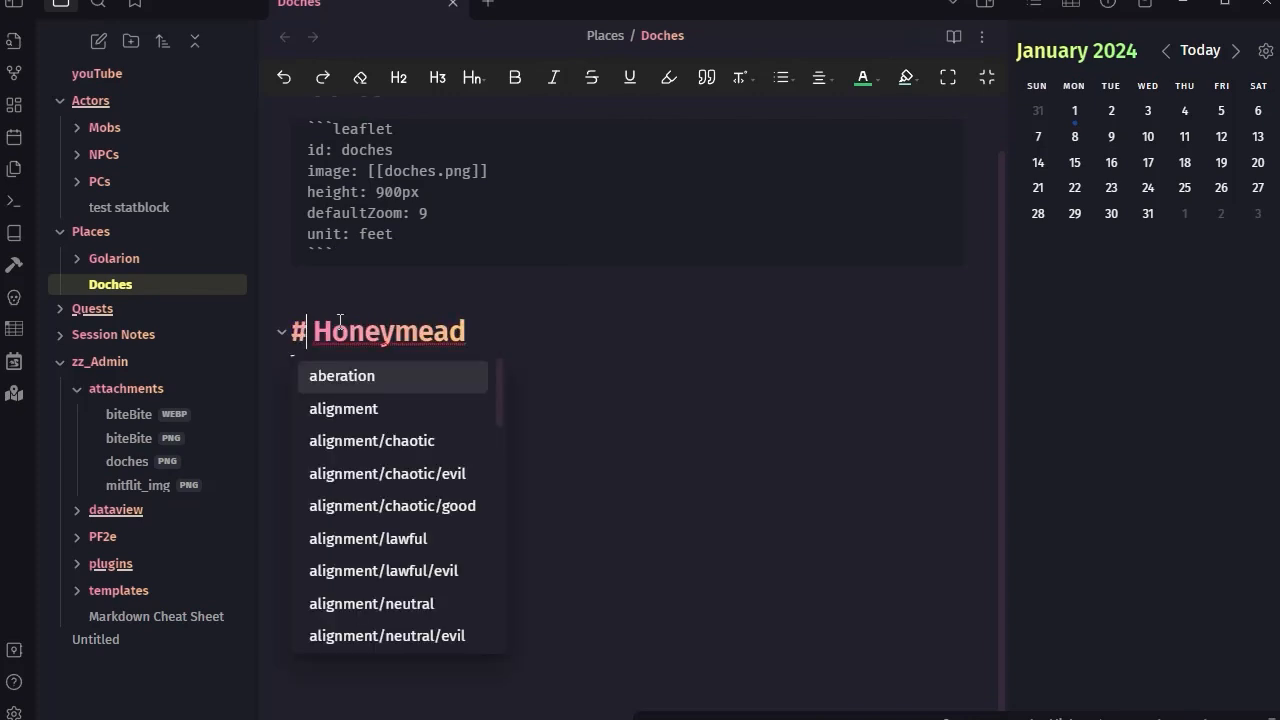
{"action": "left_click", "coordinate": [640, 395]}
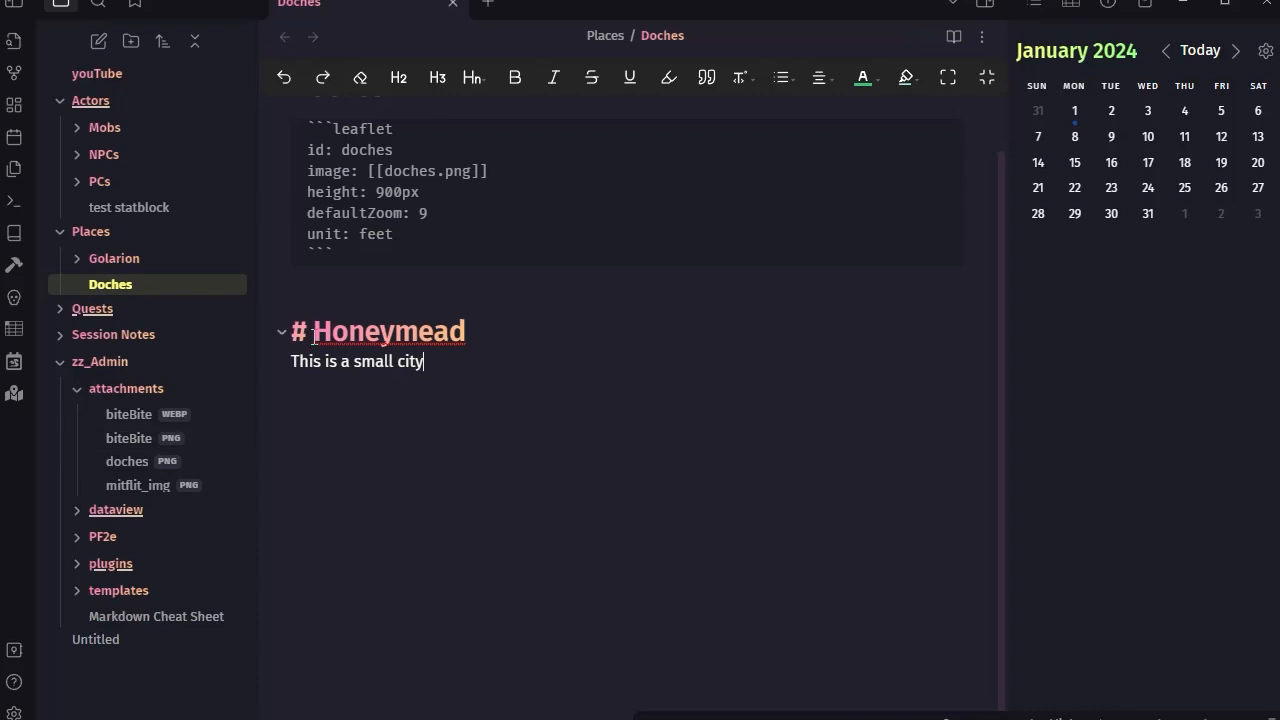
{"action": "left_click", "coordinate": [953, 37]}
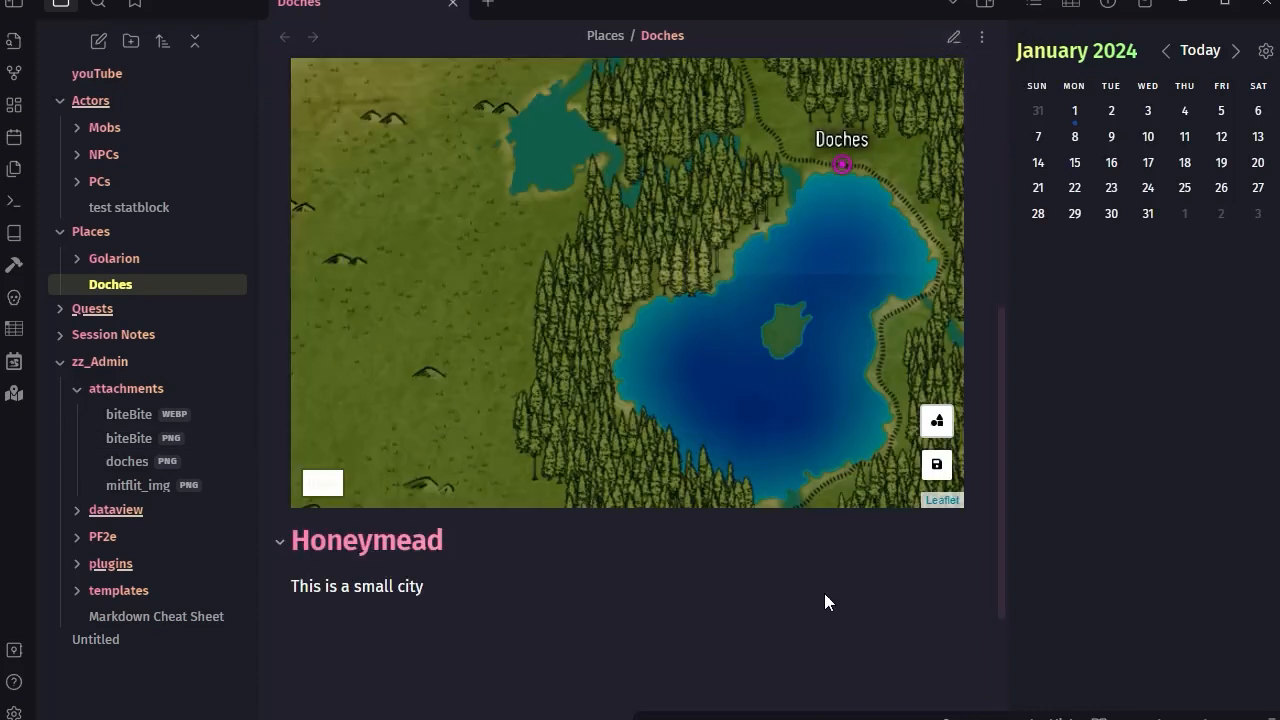
Examine the map around Honeymead and Doches together with the Honeymead section below it
{"action": "left_click_drag", "start_coordinate": [824, 234], "coordinate": [803, 191]}
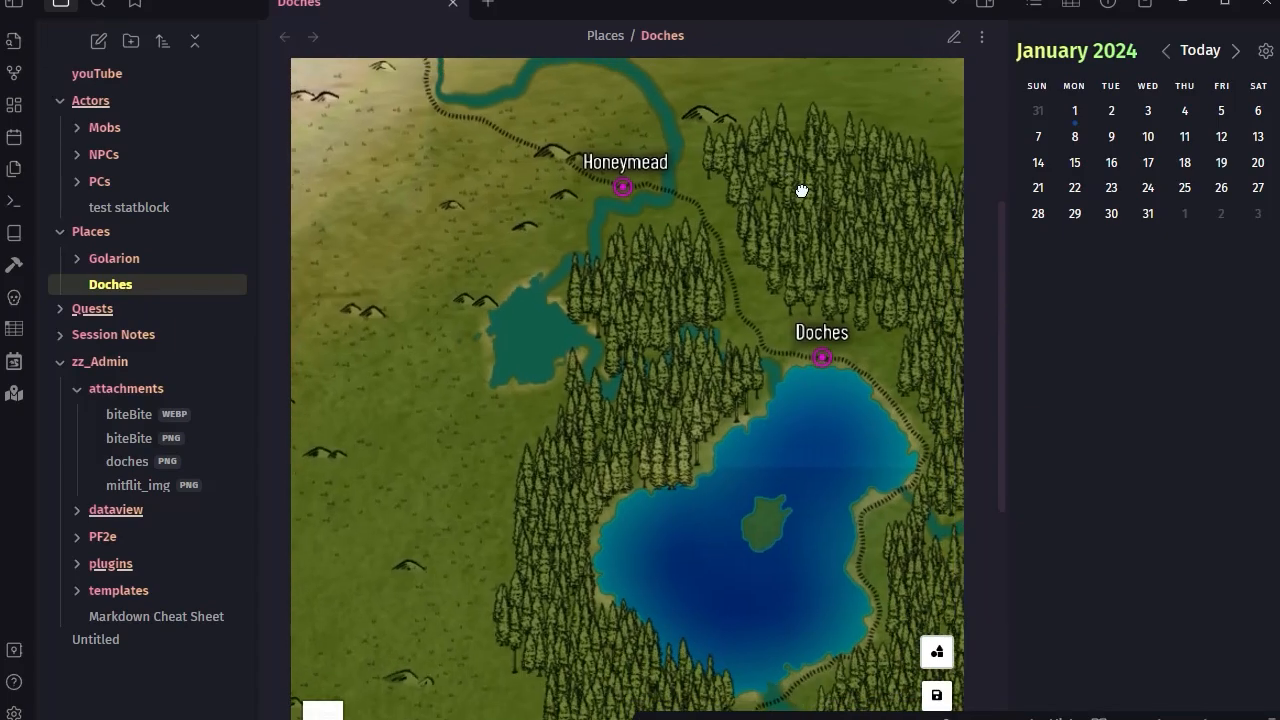
{"action": "left_click_drag", "start_coordinate": [735, 287], "coordinate": [585, 370]}
{"action": "scroll", "coordinate": [591, 390], "scroll_direction": "down", "scroll_amount": 1}
{"action": "scroll", "coordinate": [591, 391], "scroll_direction": "up", "scroll_amount": 1}
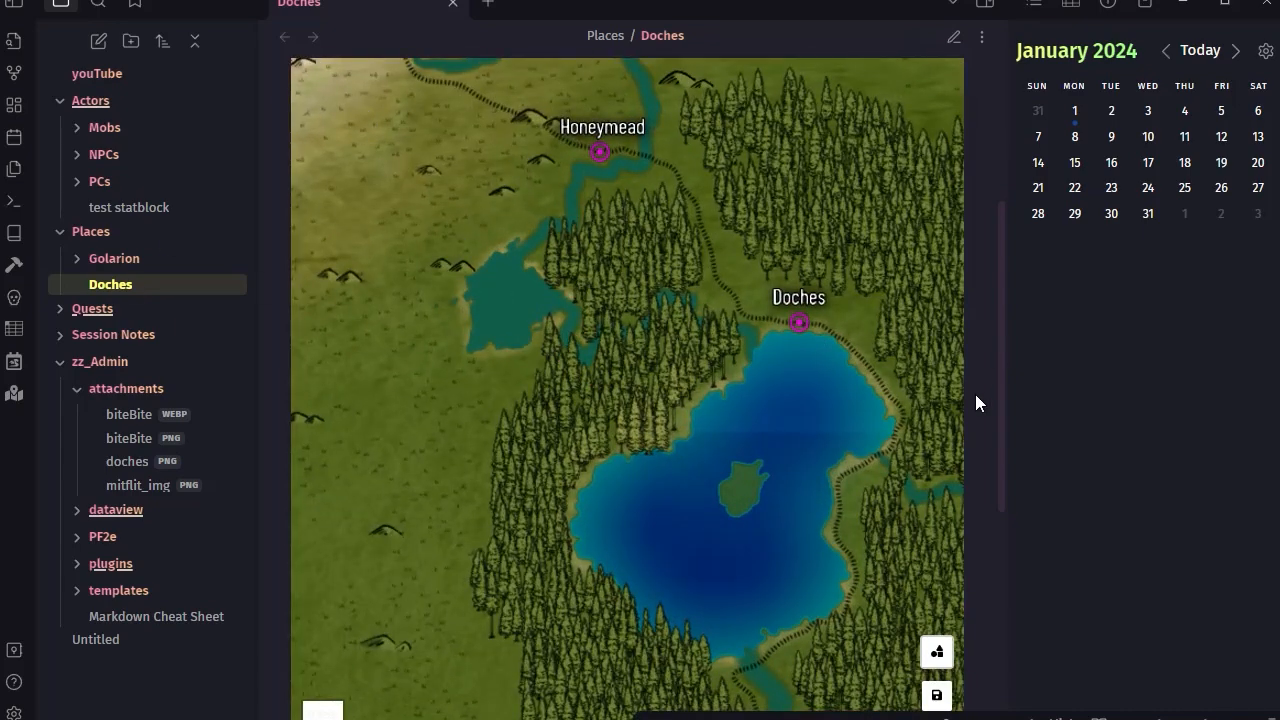
{"action": "scroll", "coordinate": [988, 395], "scroll_direction": "up", "scroll_amount": 1}
{"action": "scroll", "coordinate": [988, 387], "scroll_direction": "up", "scroll_amount": 2}
{"action": "scroll", "coordinate": [990, 386], "scroll_direction": "down", "scroll_amount": 5}
{"action": "scroll", "coordinate": [990, 386], "scroll_direction": "up", "scroll_amount": 6}
{"action": "scroll", "coordinate": [991, 392], "scroll_direction": "down", "scroll_amount": 5}
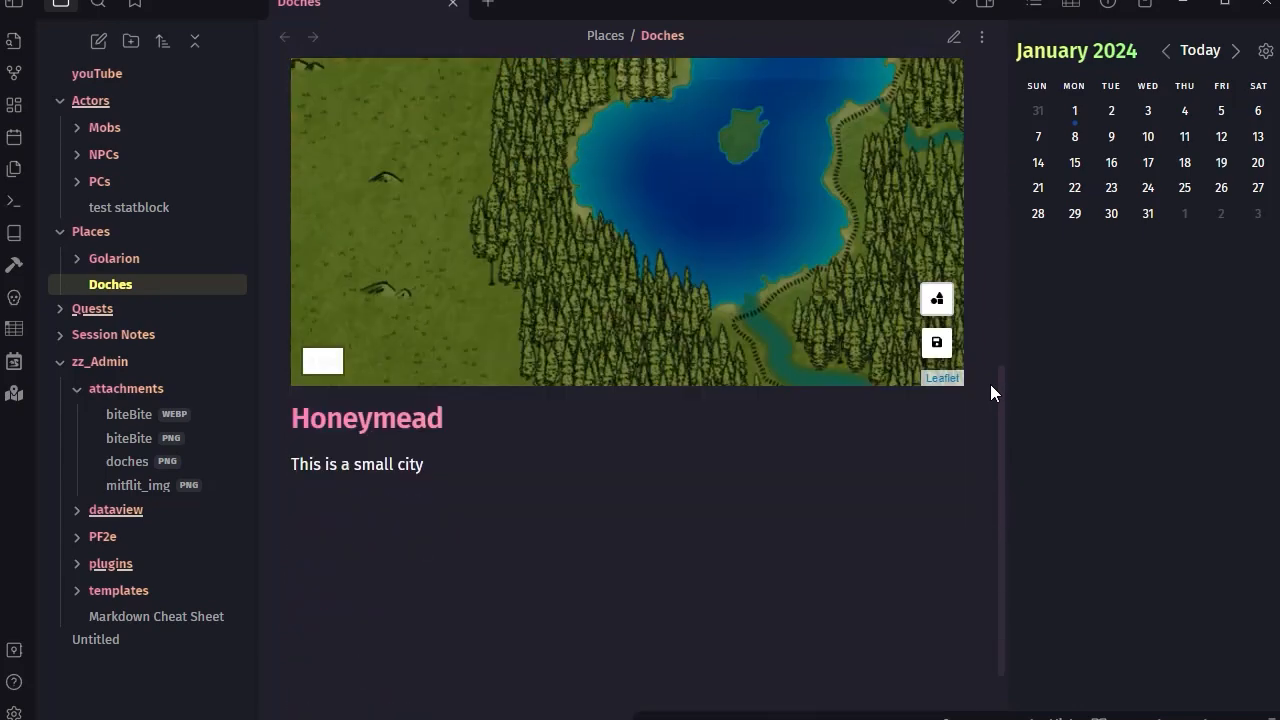
{"action": "scroll", "coordinate": [990, 390], "scroll_direction": "up", "scroll_amount": 4}
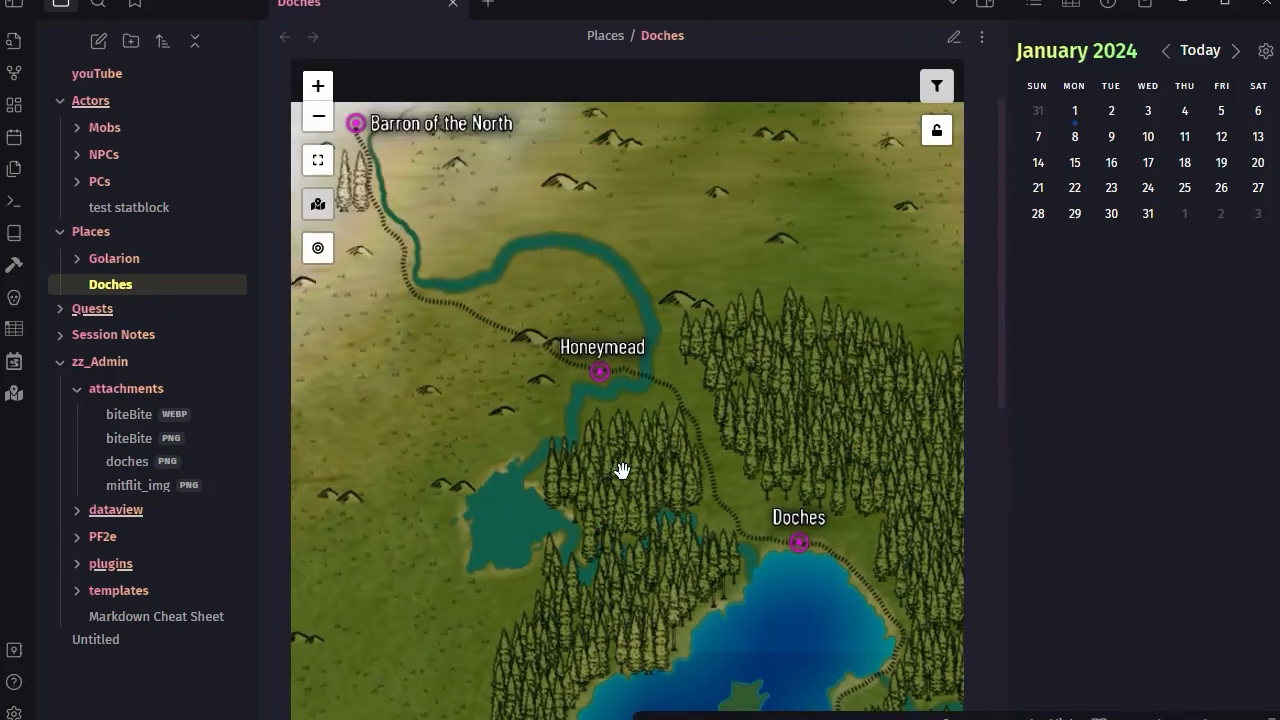
Place a marker on the map at Honeymead
{"action": "left_click", "coordinate": [600, 378]}
{"action": "mouse_move", "coordinate": [605, 381]}
{"action": "left_mouse_down"}
{"action": "mouse_move", "coordinate": [585, 472]}
{"action": "mouse_move", "coordinate": [542, 468]}
{"action": "mouse_move", "coordinate": [283, 363]}
{"action": "left_mouse_up"}
{"action": "mouse_move", "coordinate": [296, 459]}
{"action": "left_mouse_down"}
{"action": "mouse_move", "coordinate": [614, 322]}
{"action": "mouse_move", "coordinate": [601, 372]}
{"action": "left_mouse_up"}
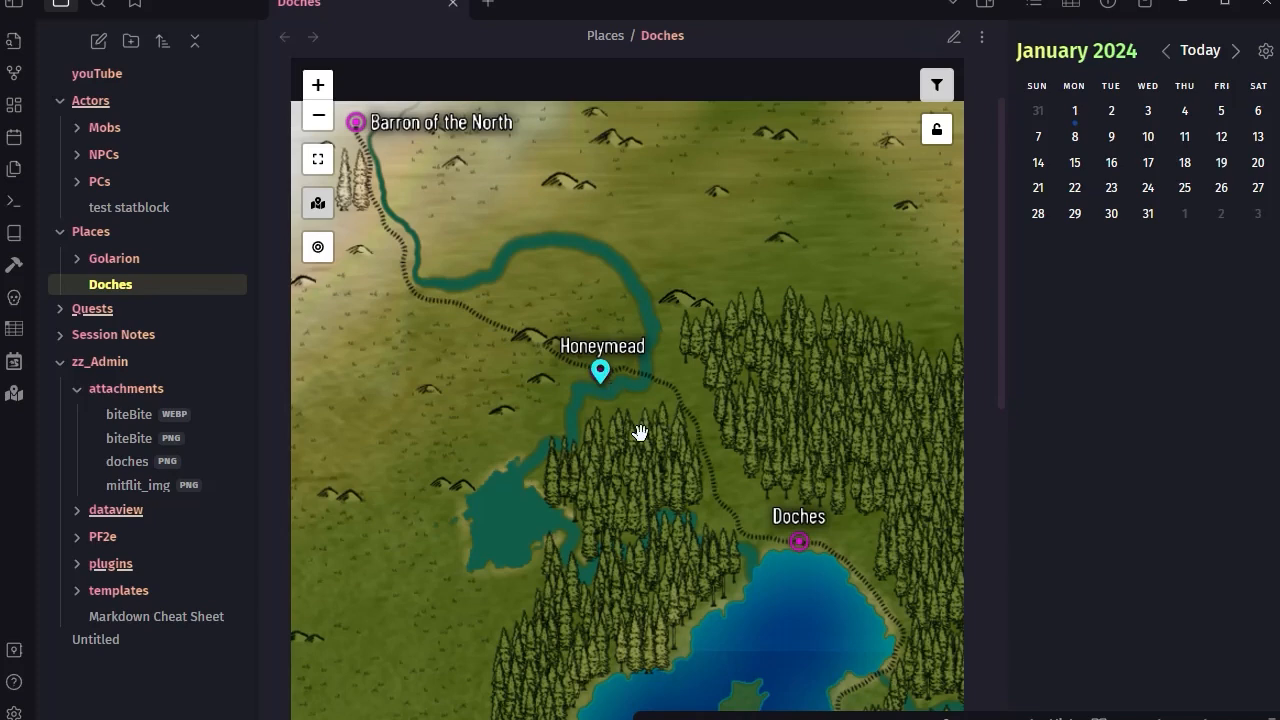
{"action": "right_click", "coordinate": [600, 372]}
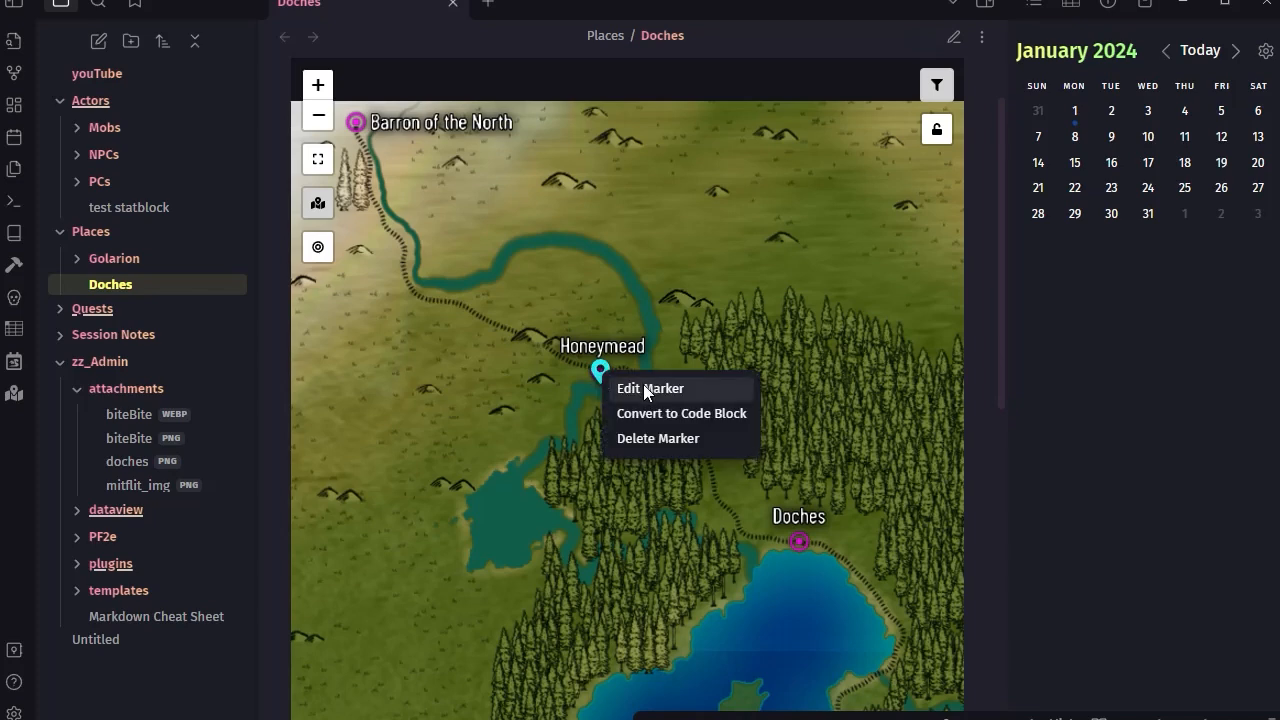
{"action": "left_click", "coordinate": [641, 387]}
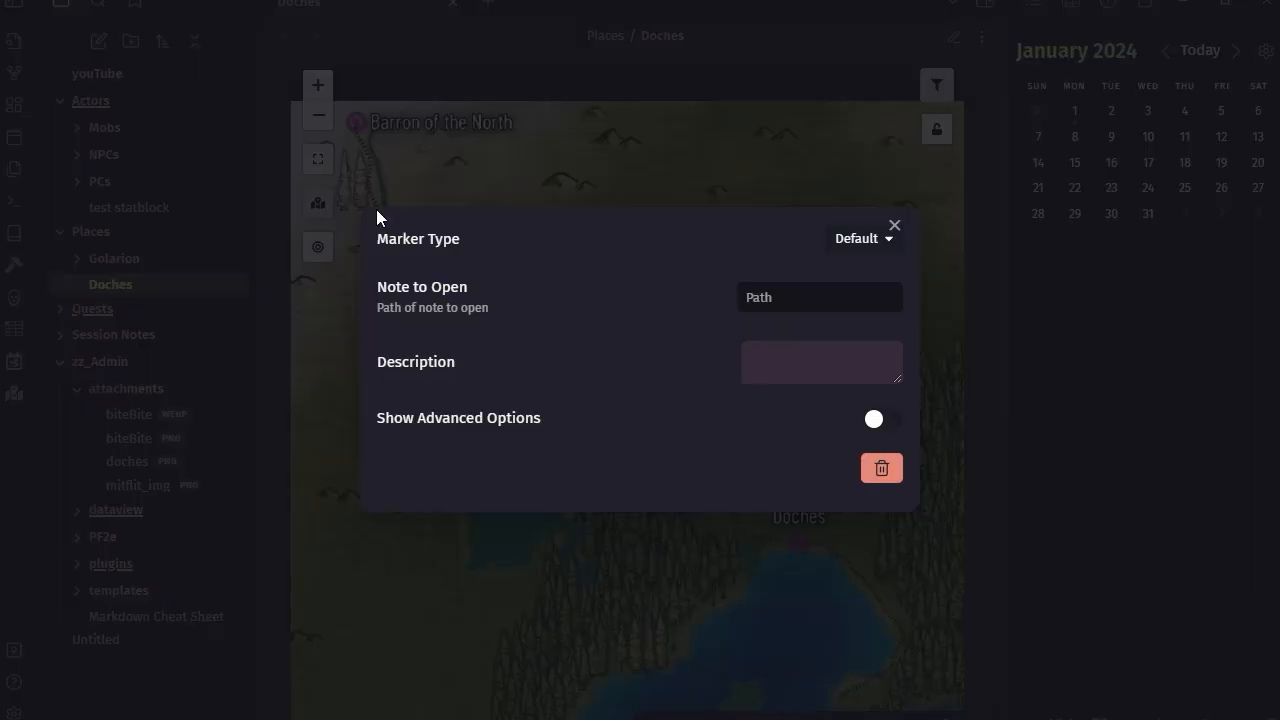
{"action": "left_click", "coordinate": [893, 232]}
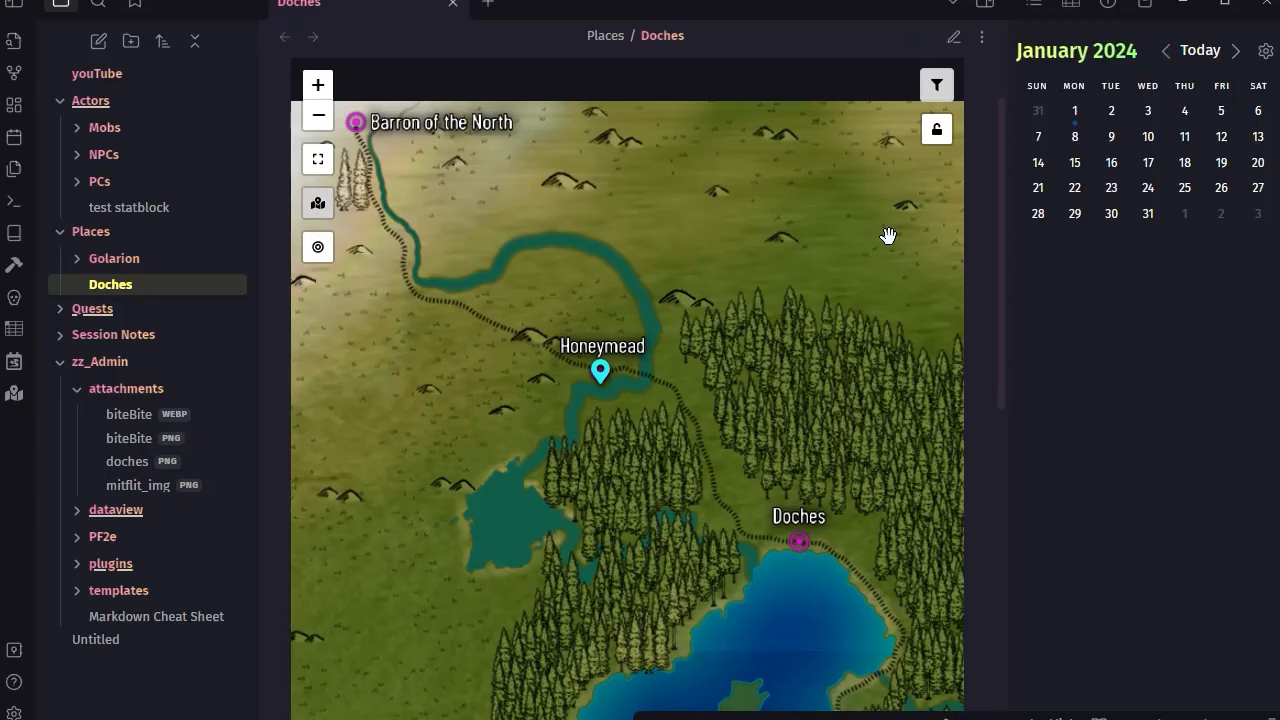
Edit the Honeymead marker, keep its type as Default, and set its note to open to Doches#Honeymead
{"action": "right_click", "coordinate": [601, 372]}
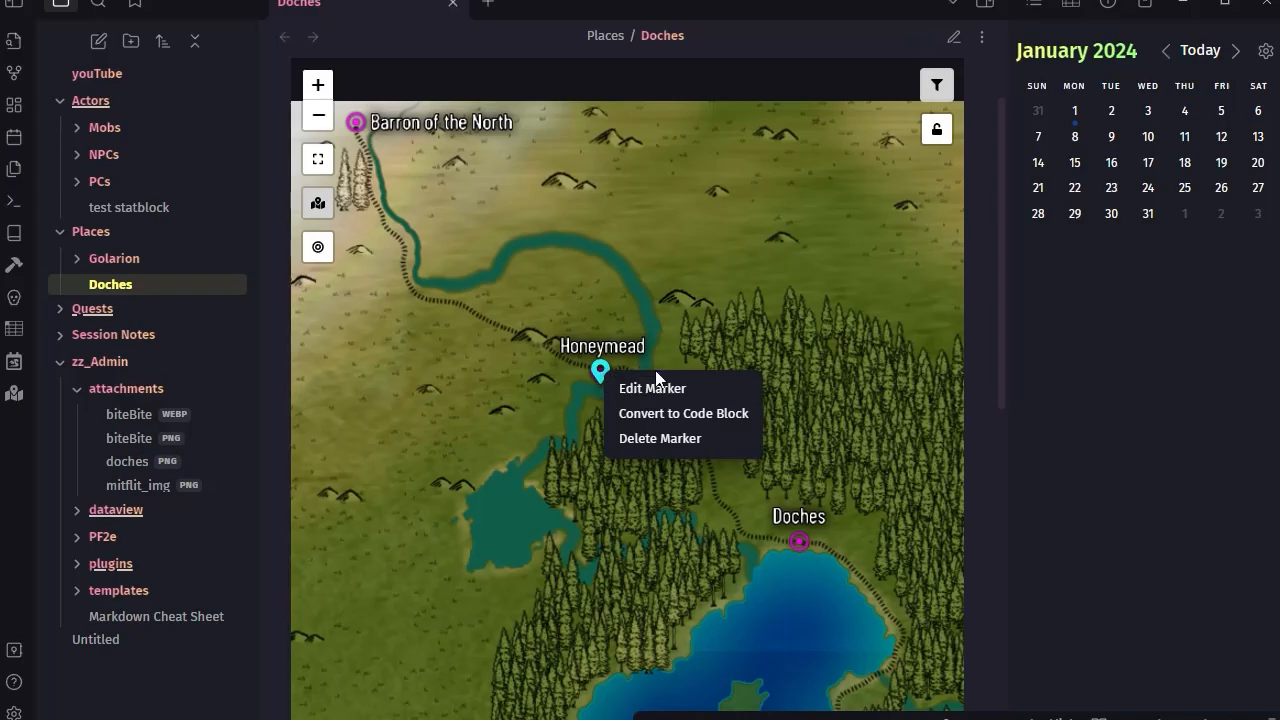
{"action": "left_click", "coordinate": [659, 388]}
{"action": "left_click", "coordinate": [889, 243]}
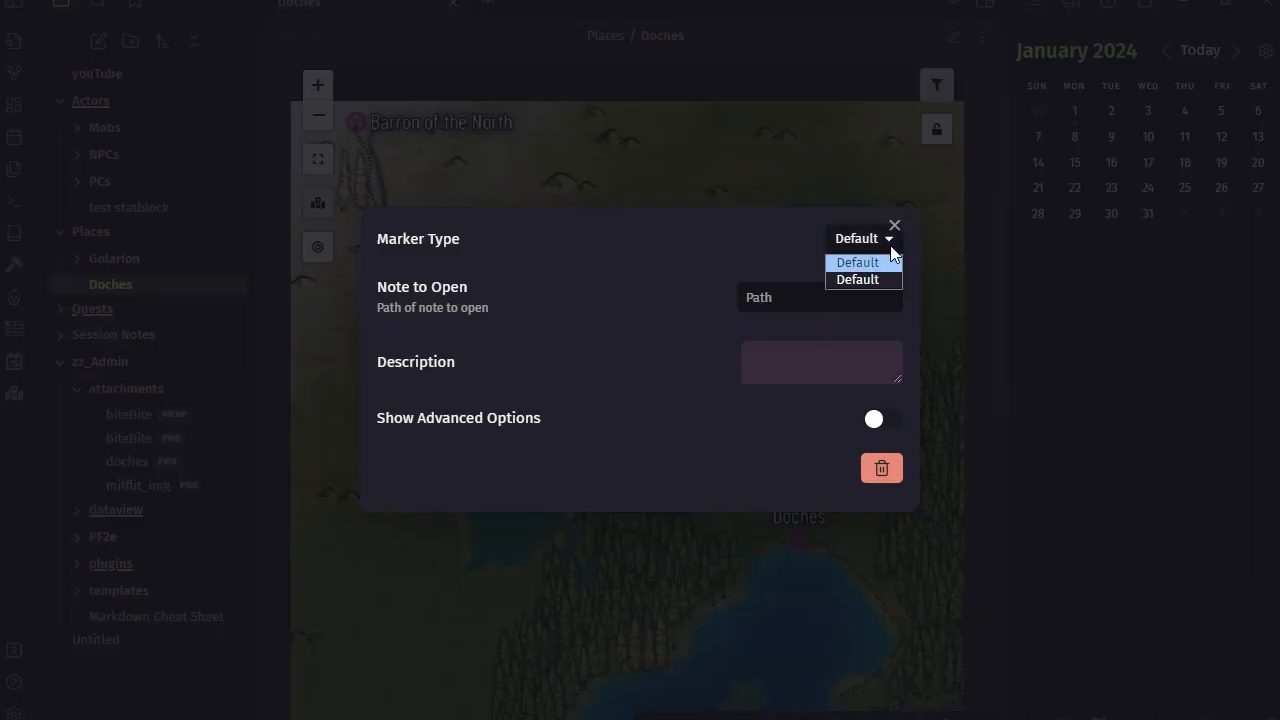
{"action": "left_click", "coordinate": [765, 261]}
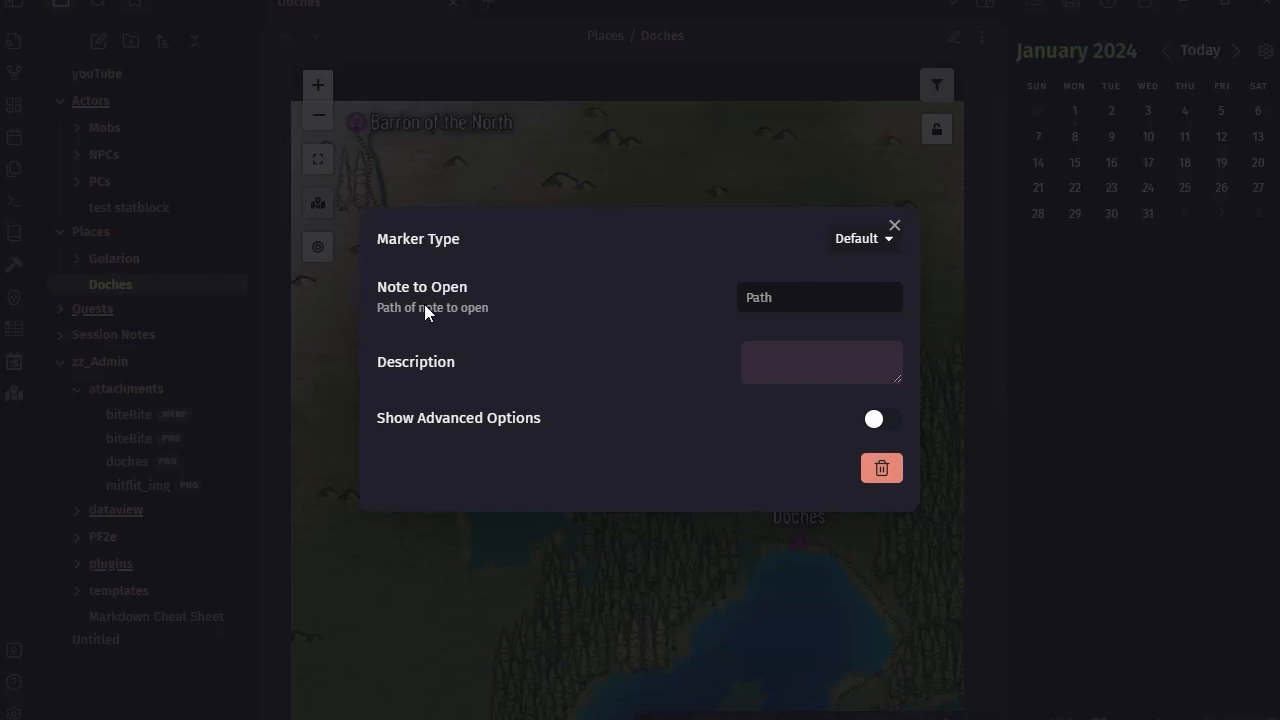
{"action": "left_click", "coordinate": [764, 298]}
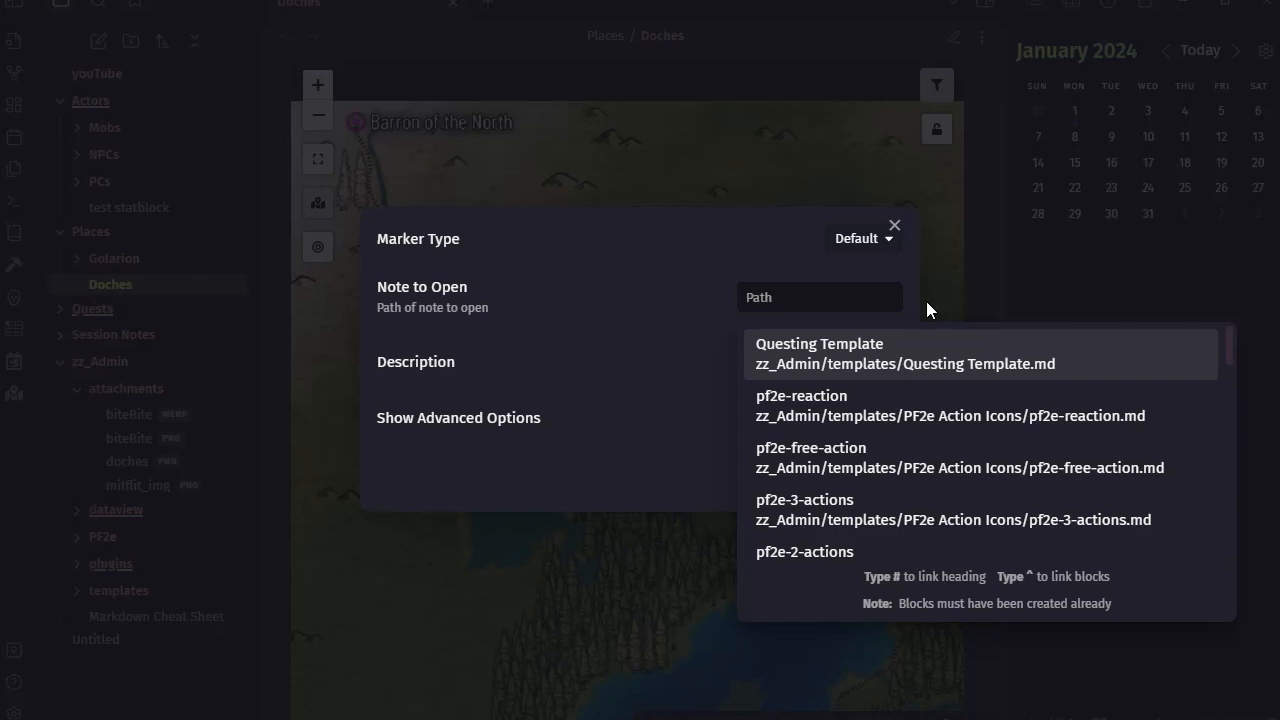
{"action": "type", "text": "doche"}
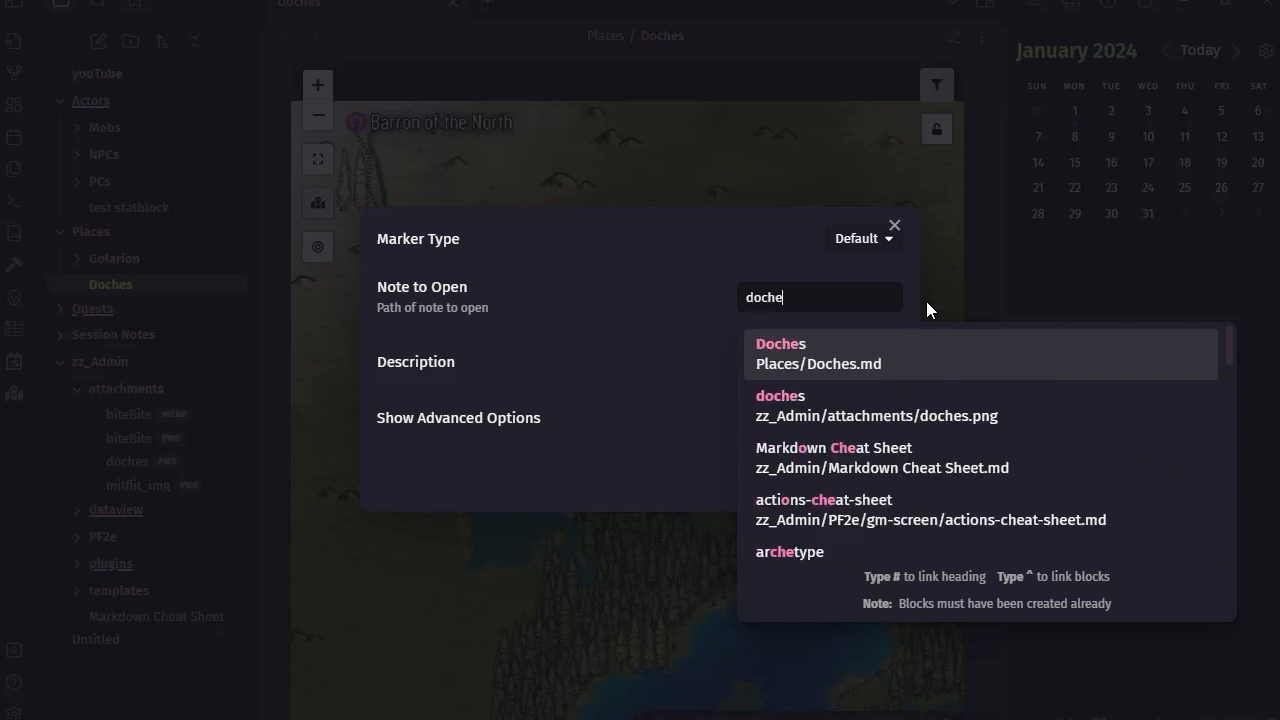
{"action": "type", "text": "s"}
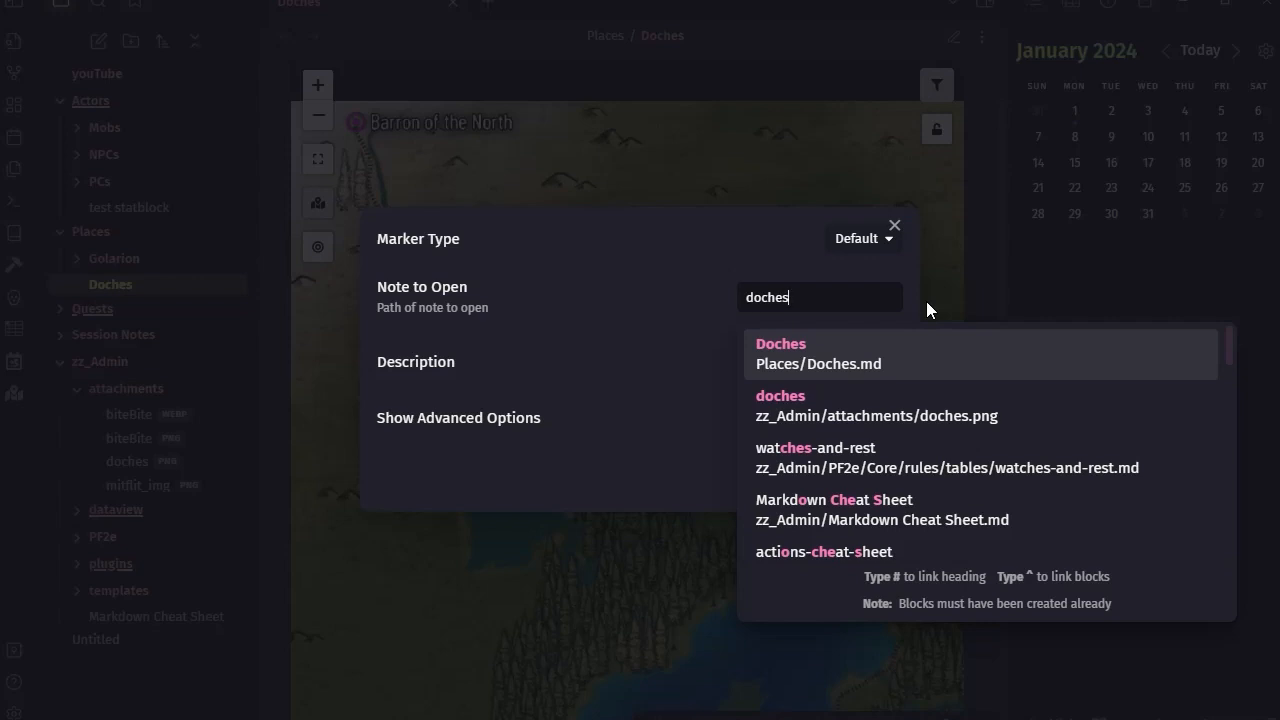
{"action": "type", "text": "#"}
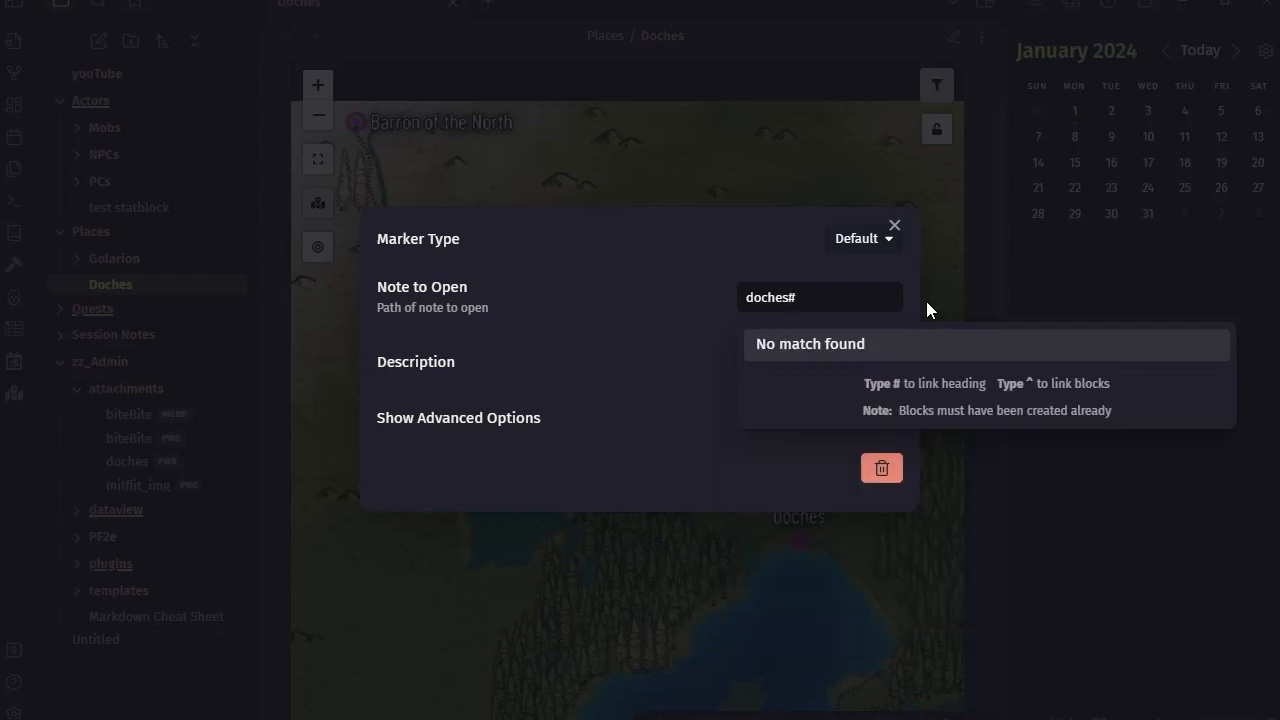
{"action": "type", "text": "ho"}
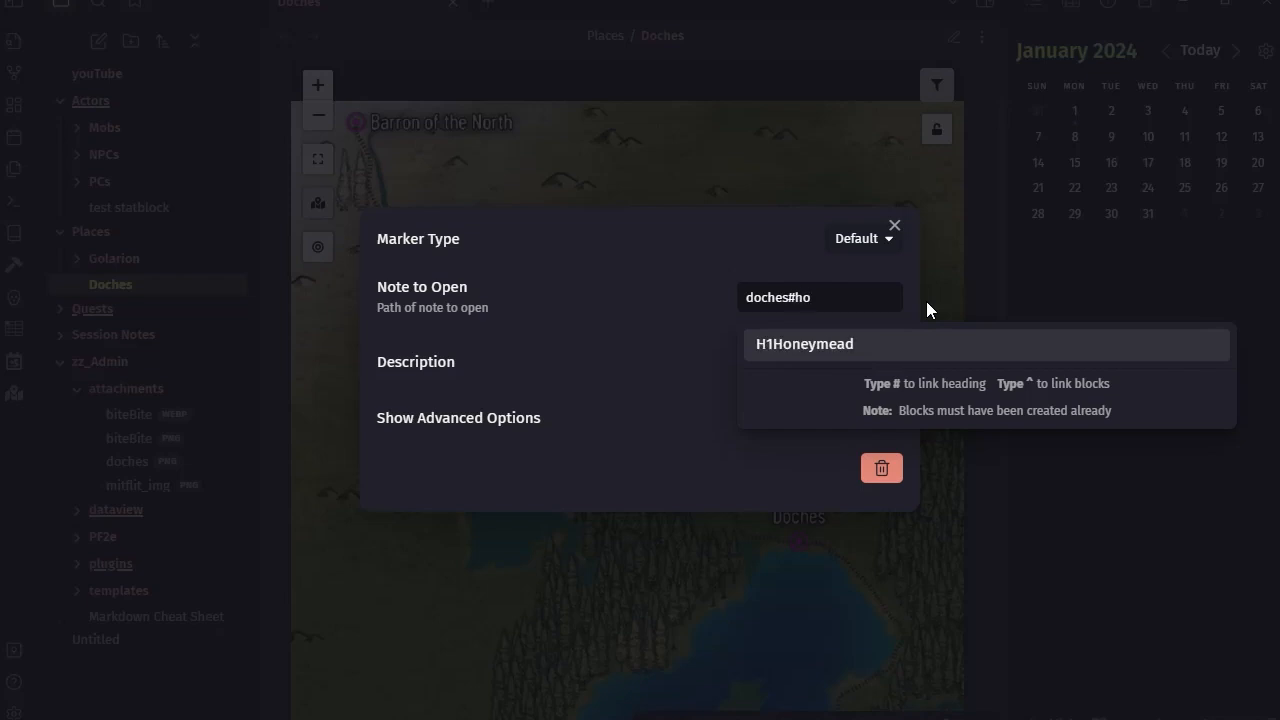
{"action": "type", "text": "ney"}
{"action": "left_click", "coordinate": [805, 348]}
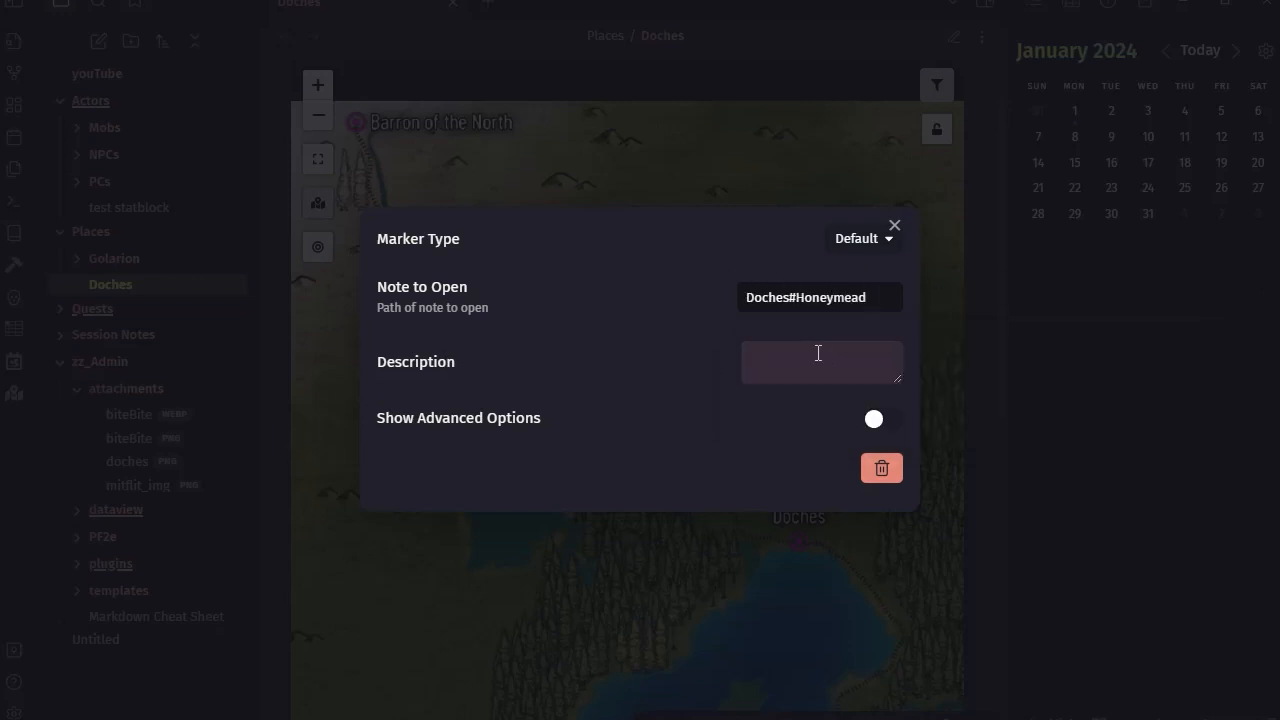
Show the marker's advanced options, review the Display Tooltip choices, and close the marker settings
{"action": "left_click", "coordinate": [877, 426]}
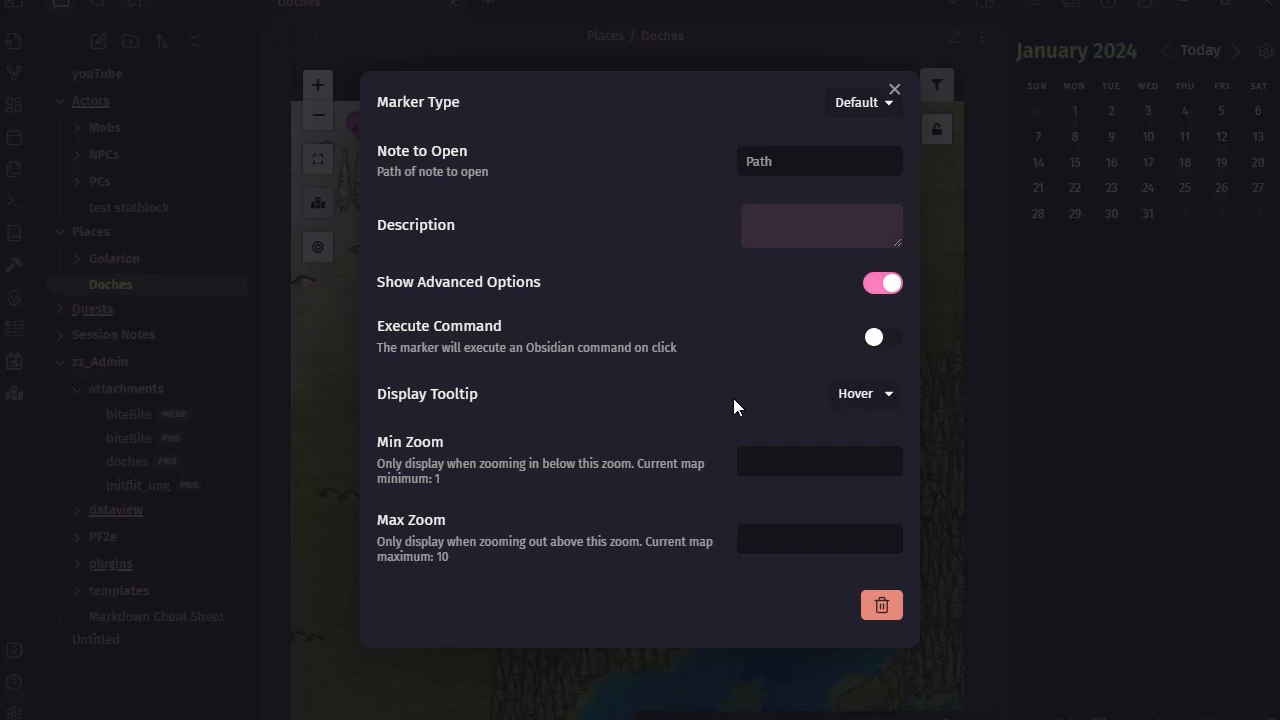
{"action": "left_click", "coordinate": [890, 394]}
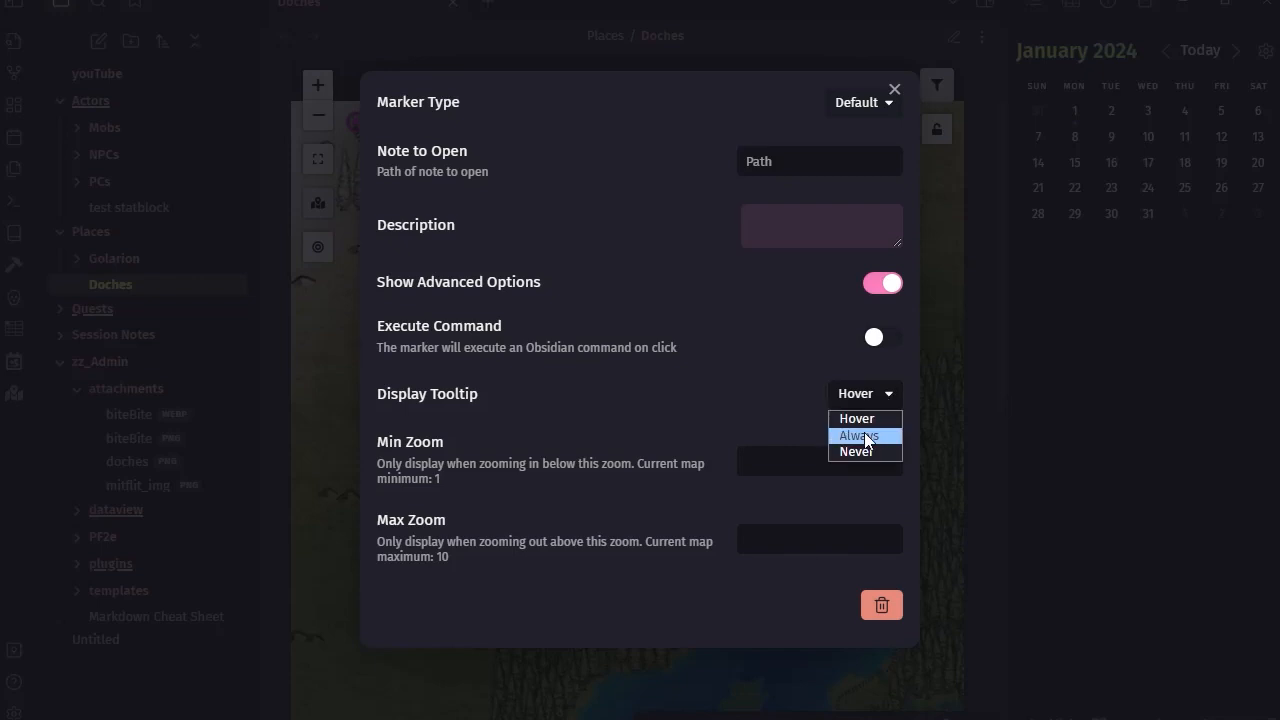
{"action": "left_click", "coordinate": [690, 398]}
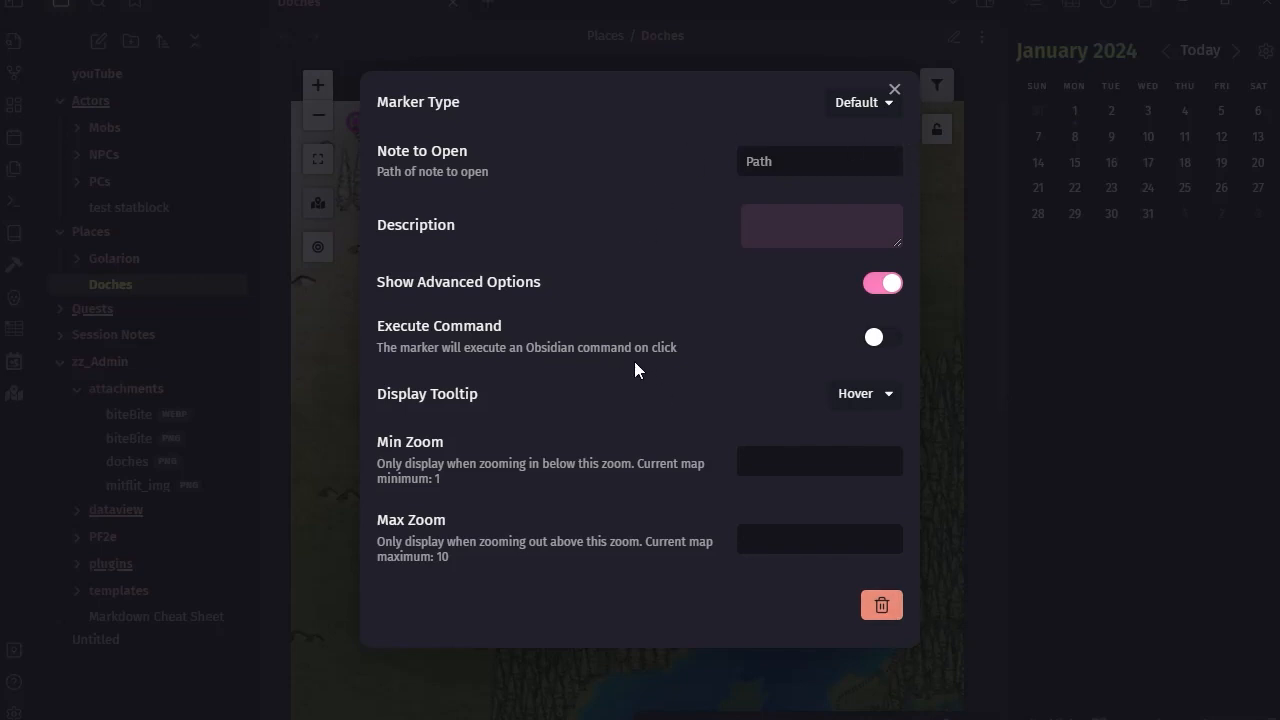
{"action": "left_click", "coordinate": [895, 89]}
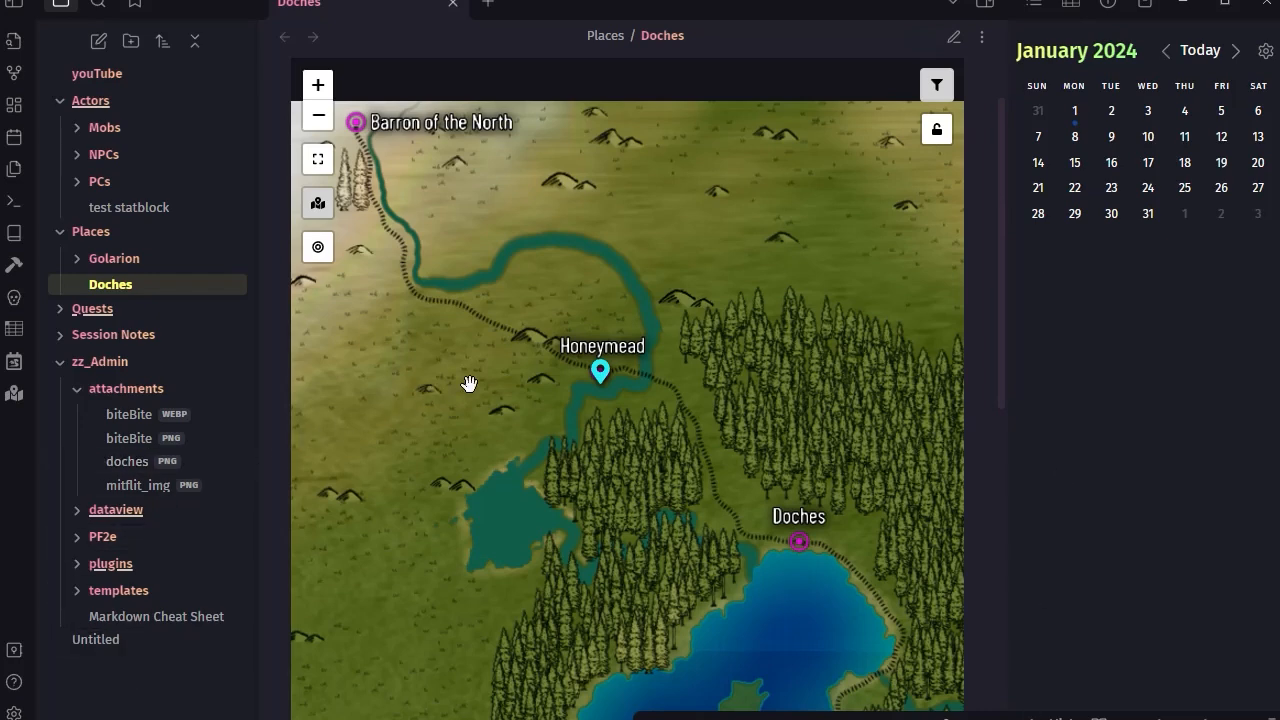
Follow the Honeymead marker's link to its section and return to the top of the note
{"action": "left_click", "coordinate": [601, 370]}
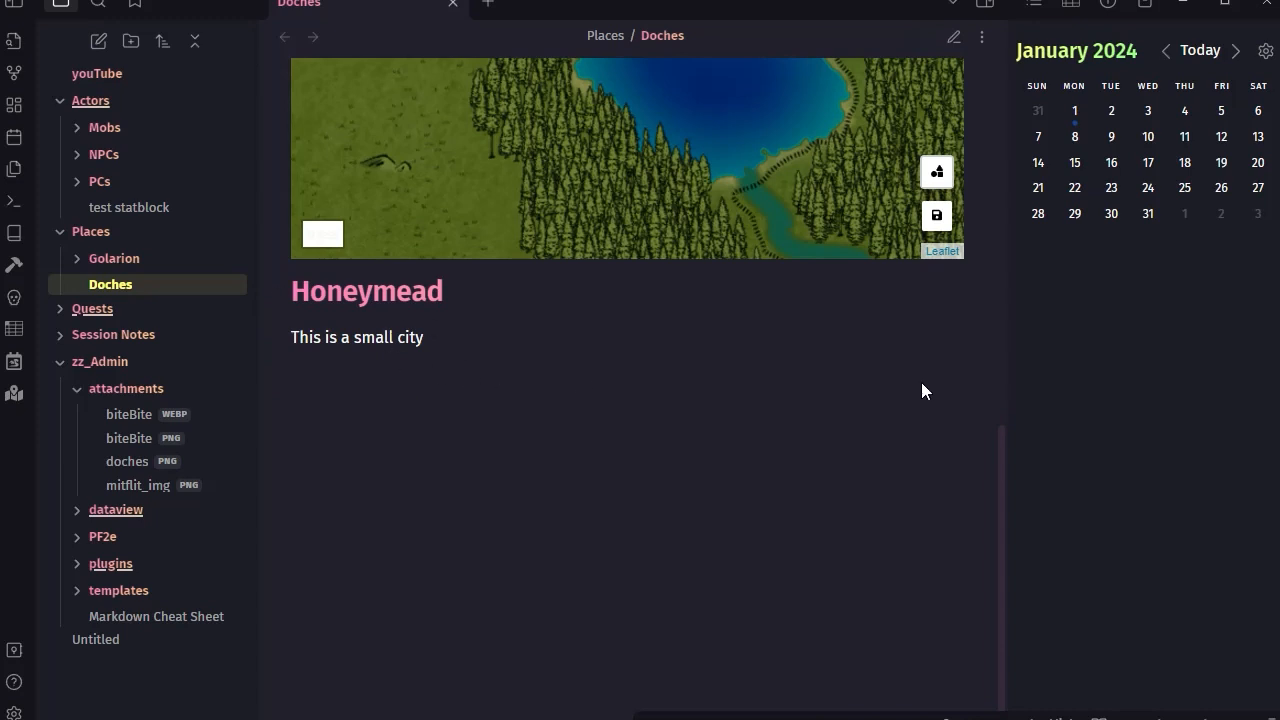
{"action": "left_click_drag", "start_coordinate": [1002, 552], "coordinate": [971, 94]}
{"action": "left_click", "coordinate": [453, 120]}
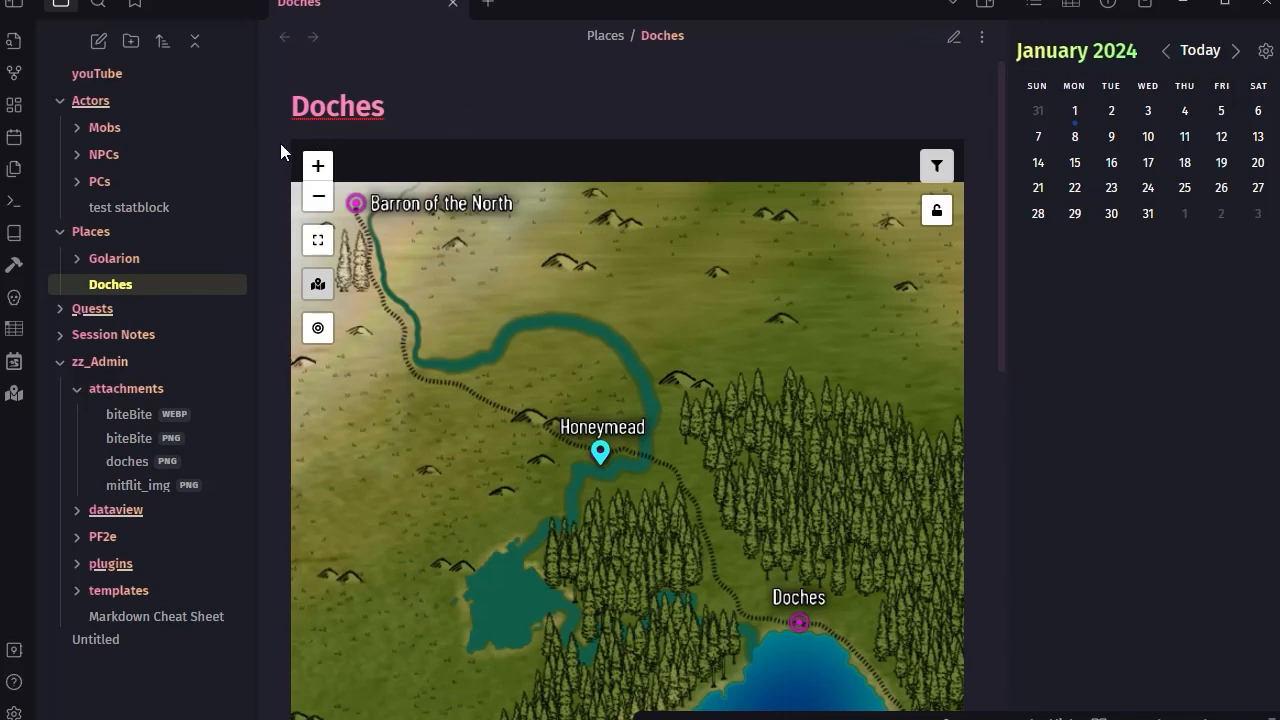
Switch the Doches note to editing and add a level-six heading "Map" above the leaflet block
{"action": "left_click", "coordinate": [953, 40]}
{"action": "left_click", "coordinate": [320, 335]}
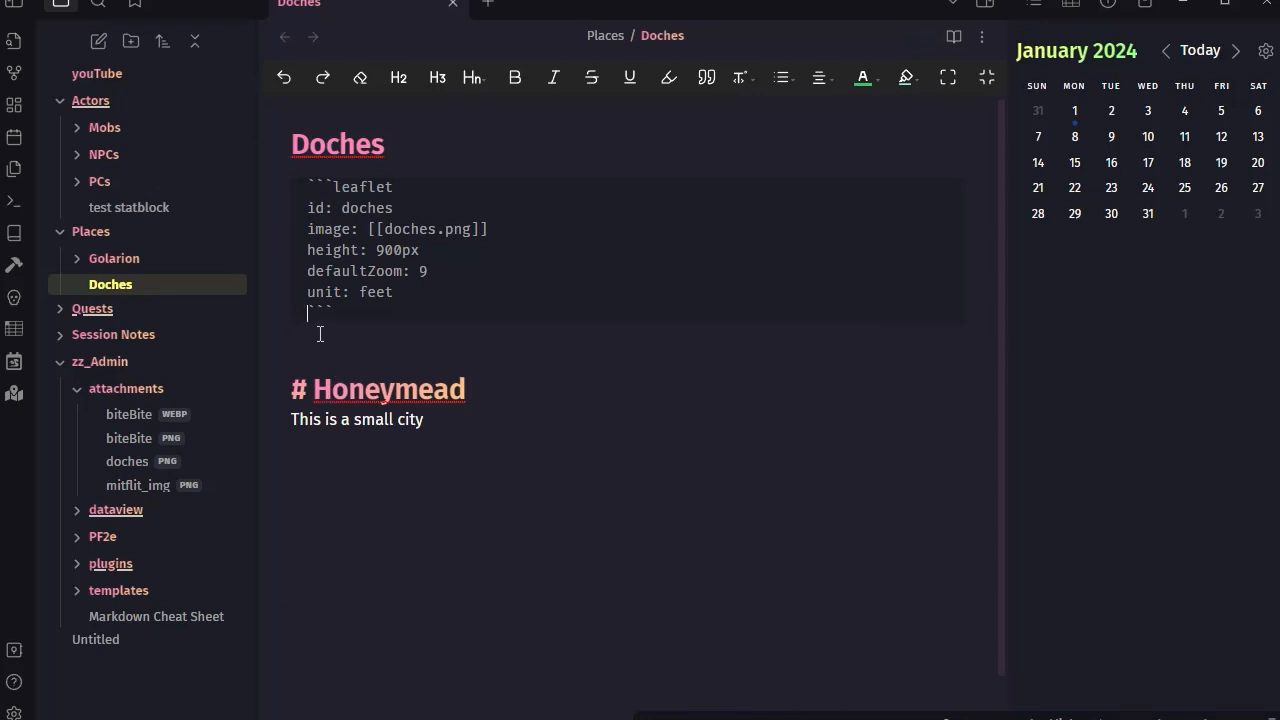
{"action": "key", "text": "Return"}
{"action": "key", "text": "Return"}
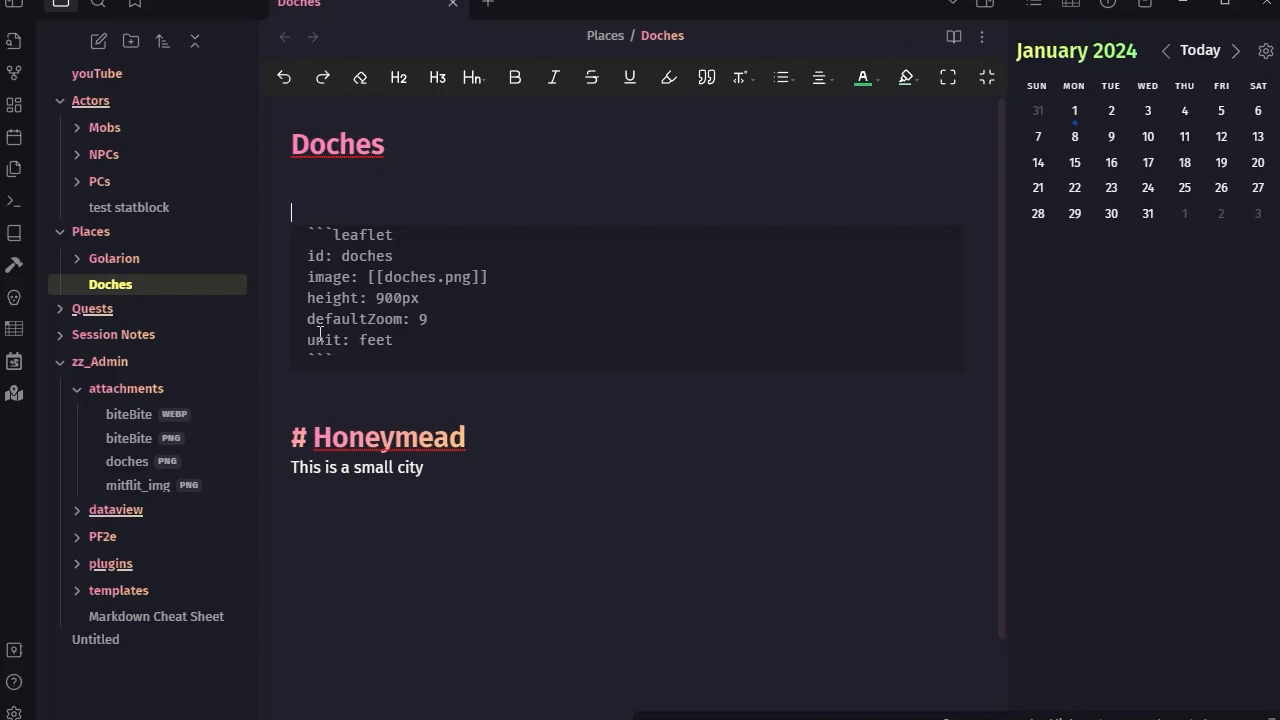
{"action": "type", "text": "######"}
{"action": "type", "text": "Map"}
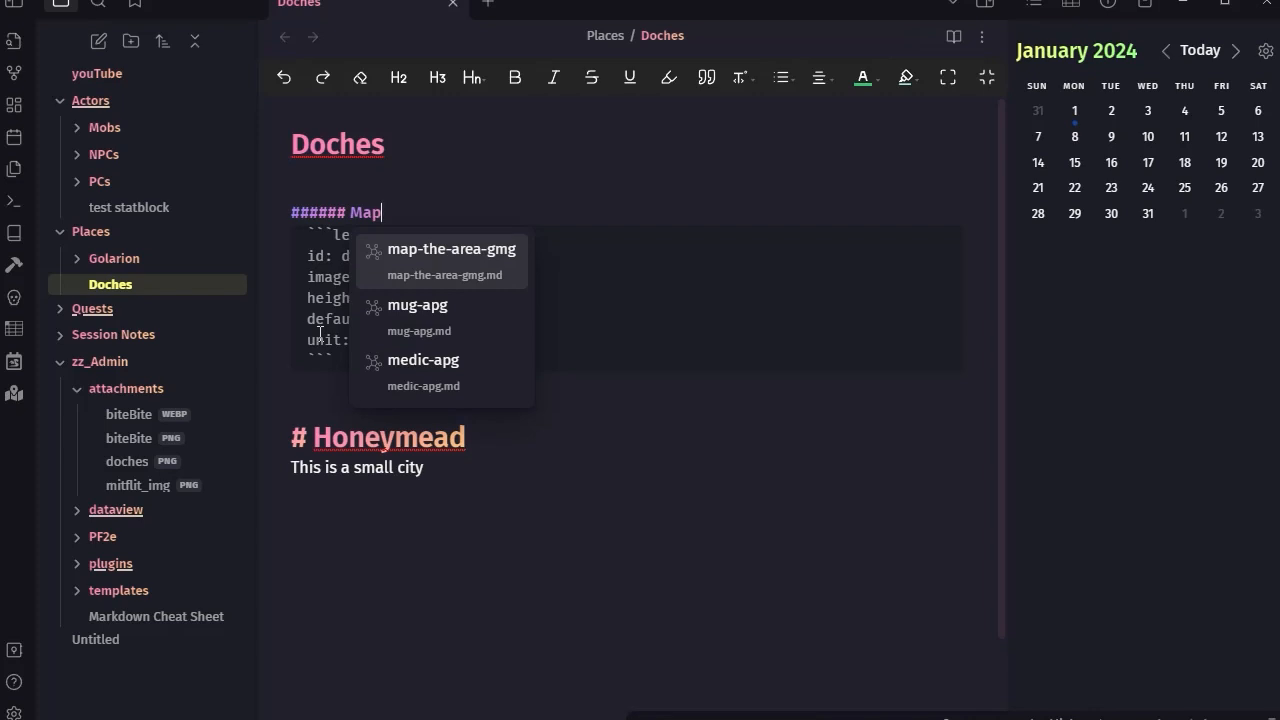
{"action": "left_click", "coordinate": [590, 451]}
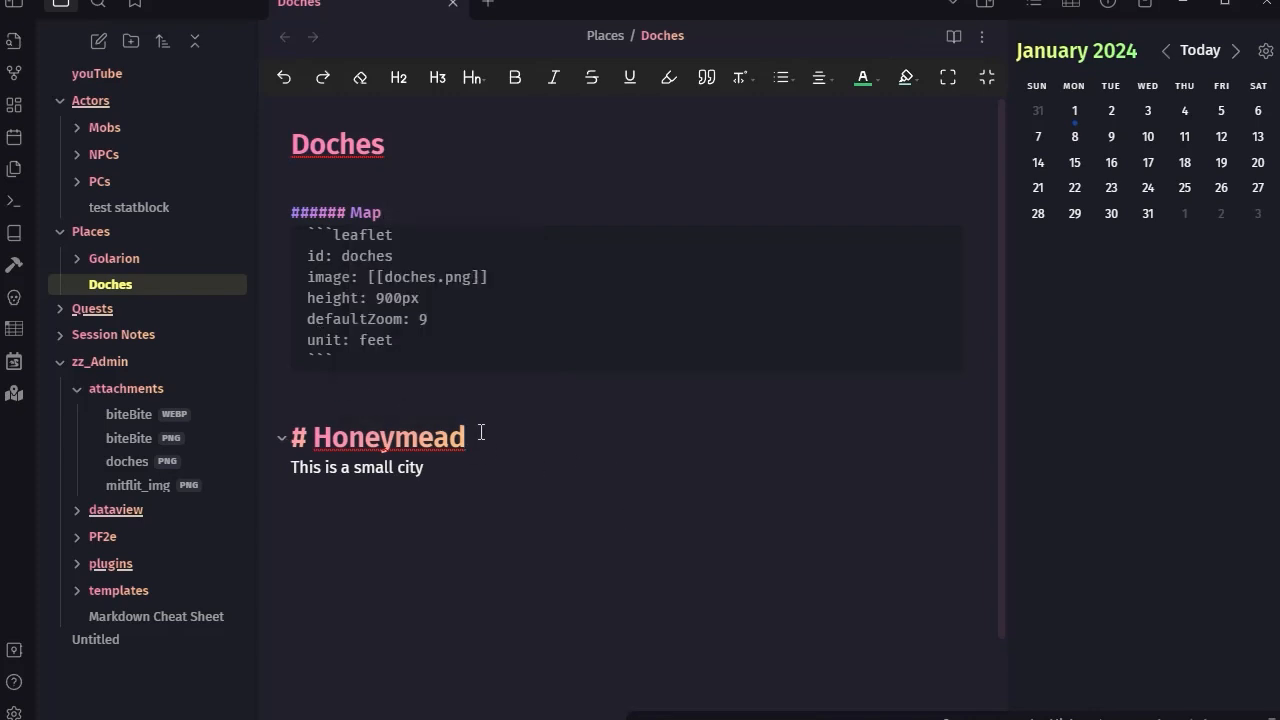
Add a link to Doches#Map with the display text "Return to map" directly below the Honeymead heading
{"action": "key", "text": "Return"}
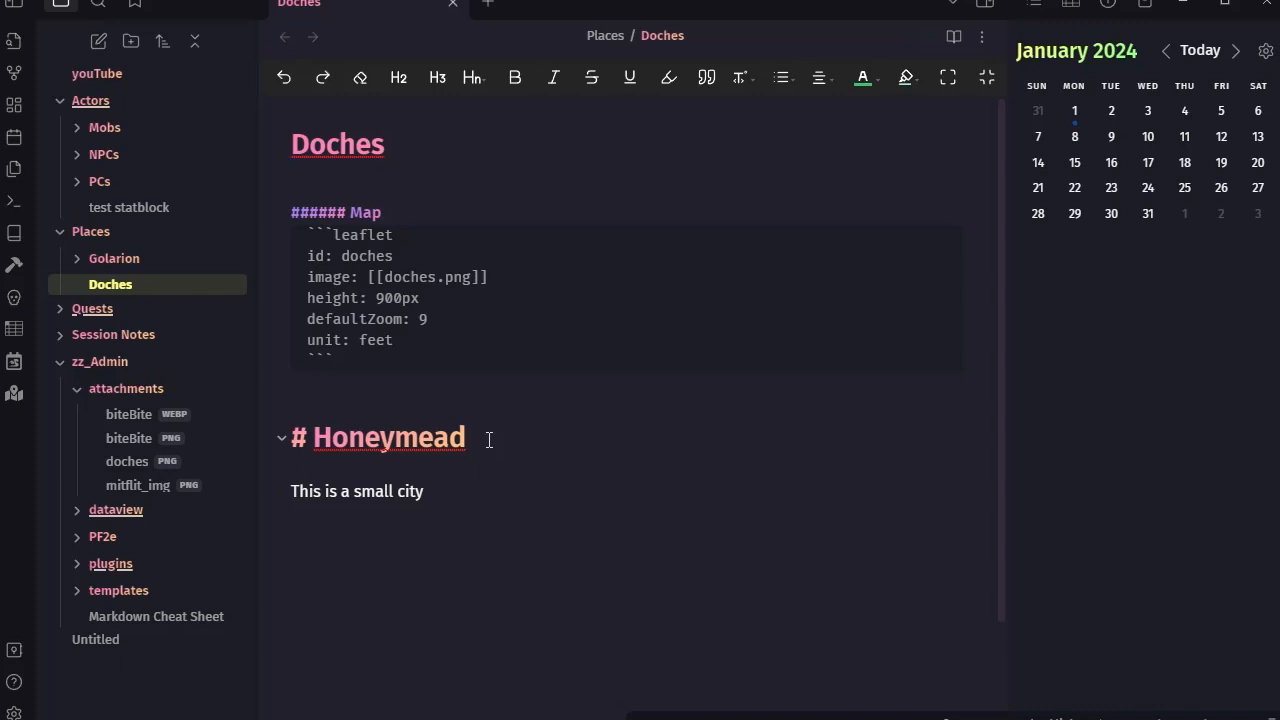
{"action": "type", "text": "[["}
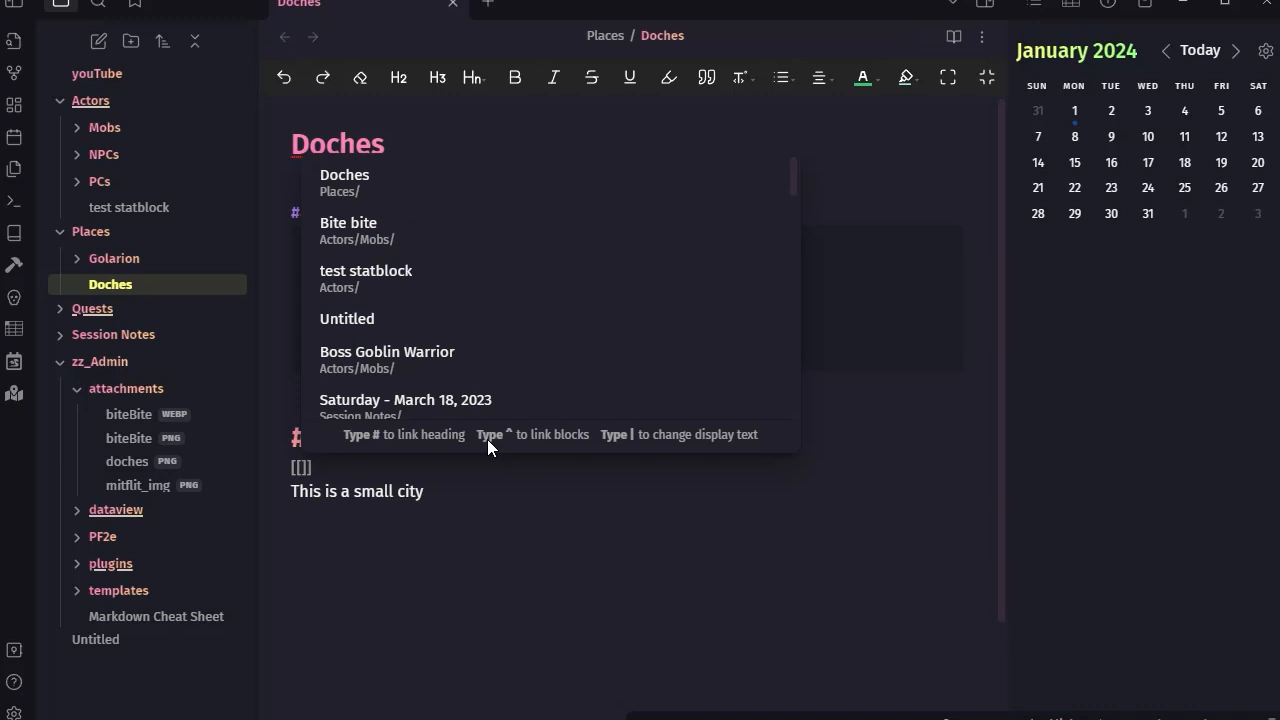
{"action": "type", "text": "do"}
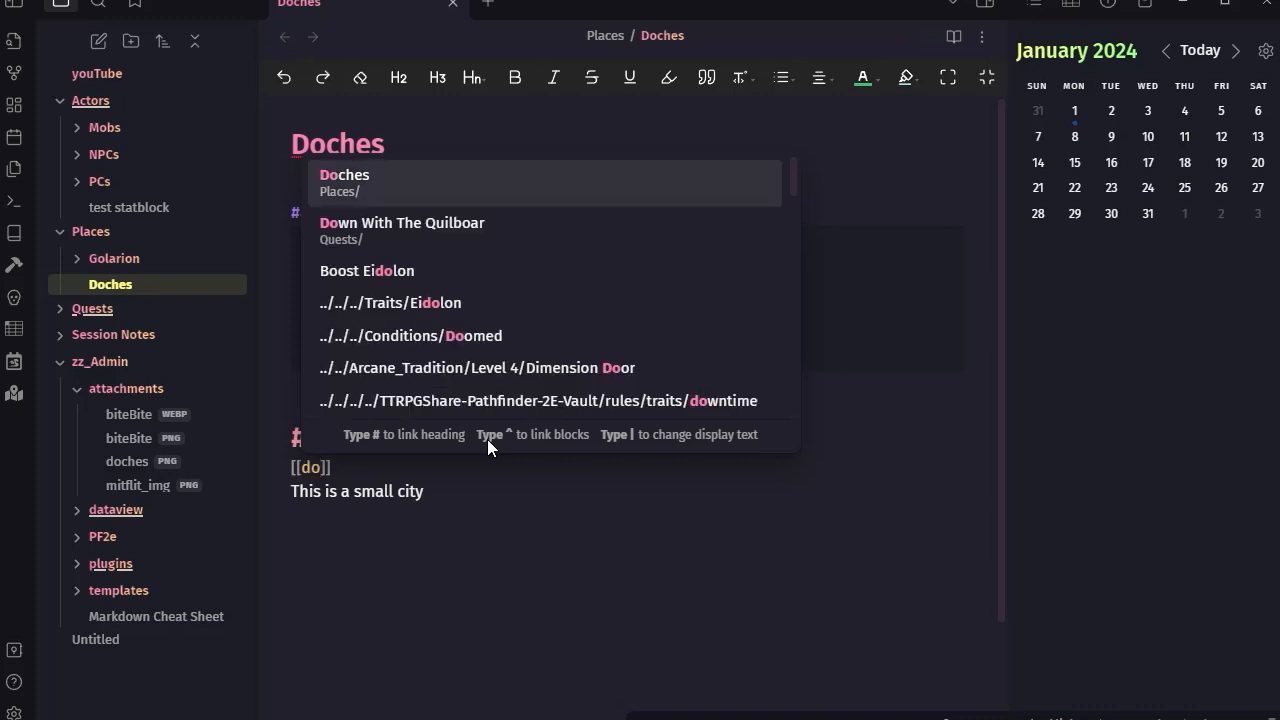
{"action": "key", "text": "Return"}
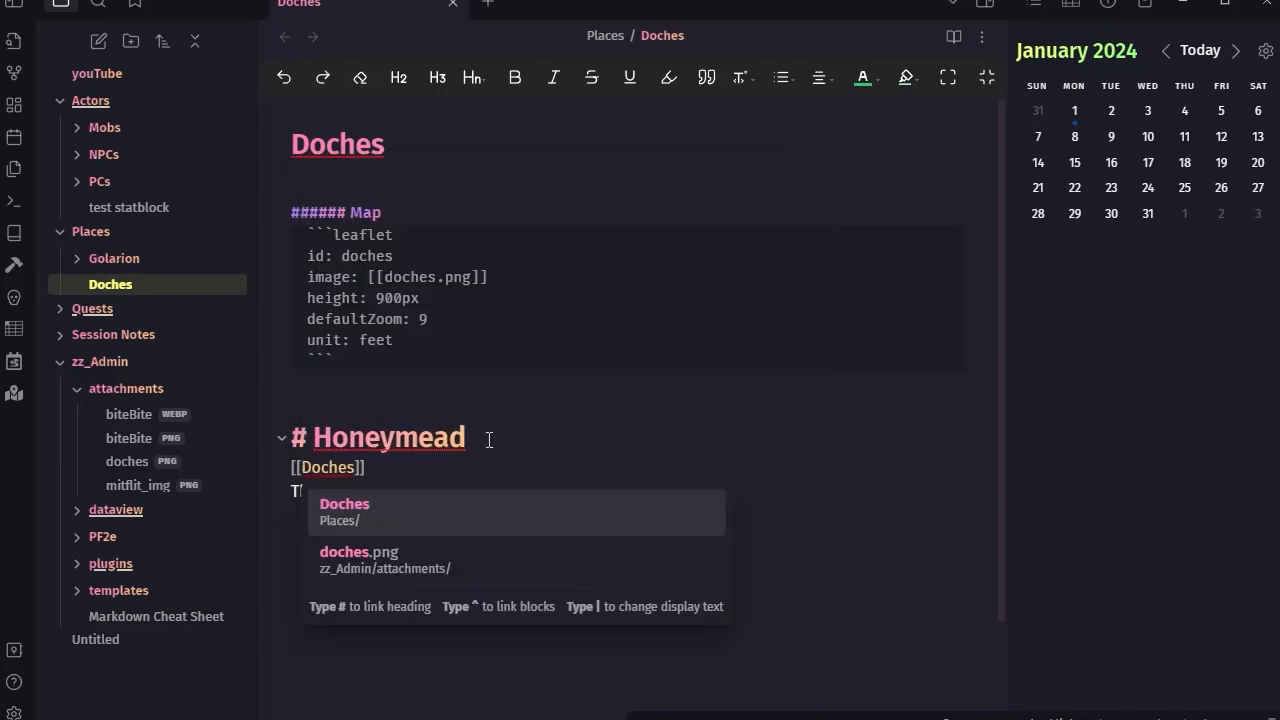
{"action": "key", "text": "Escape"}
{"action": "type", "text": "#"}
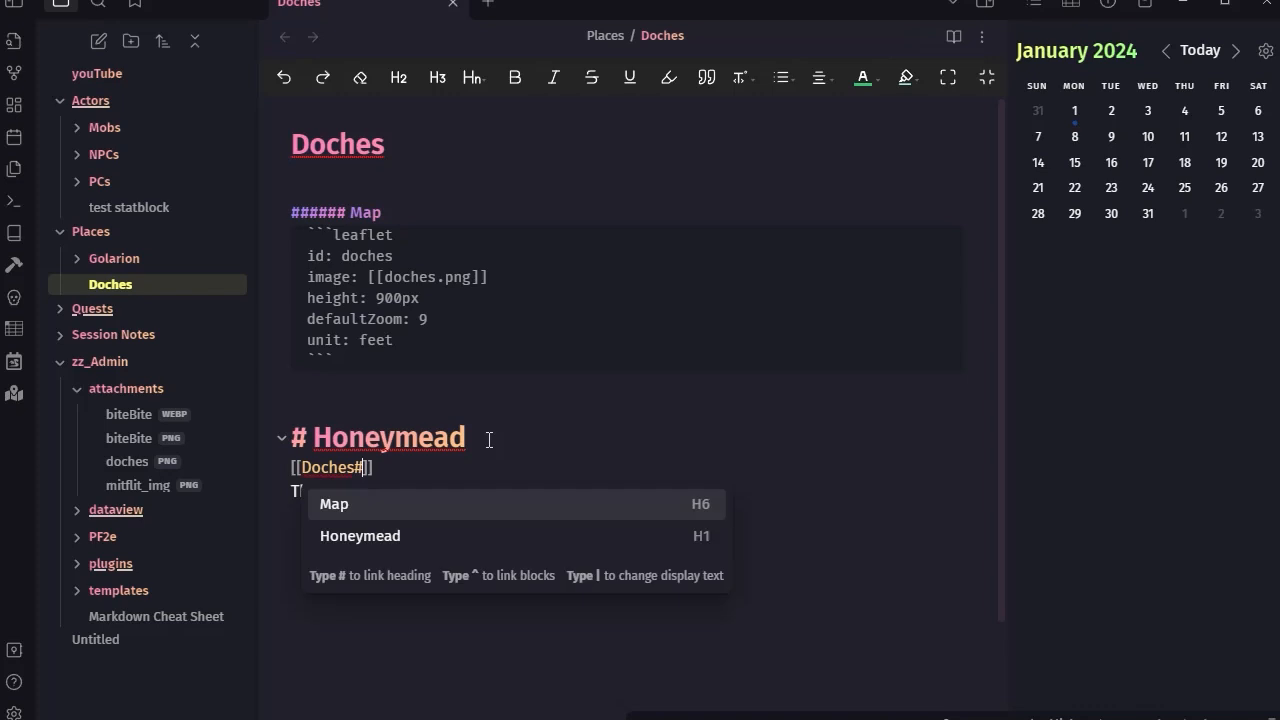
{"action": "type", "text": "Map|"}
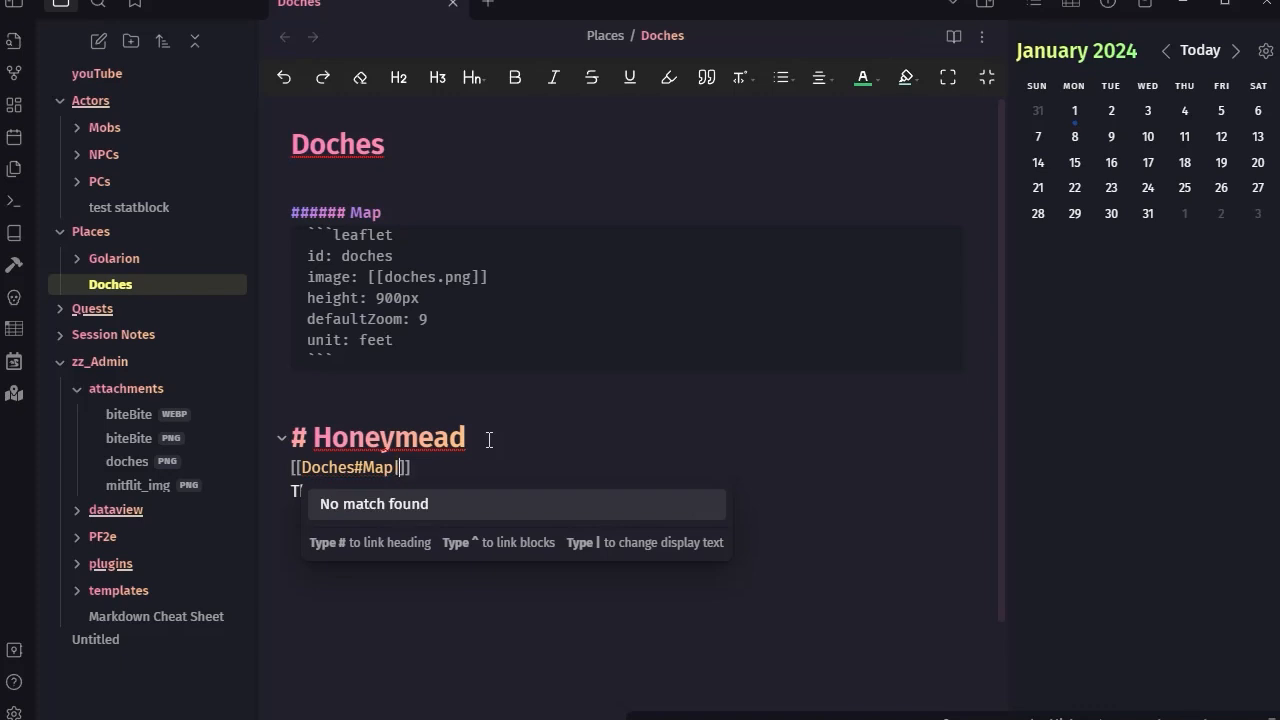
{"action": "type", "text": " Return to map"}
{"action": "left_click", "coordinate": [866, 506]}
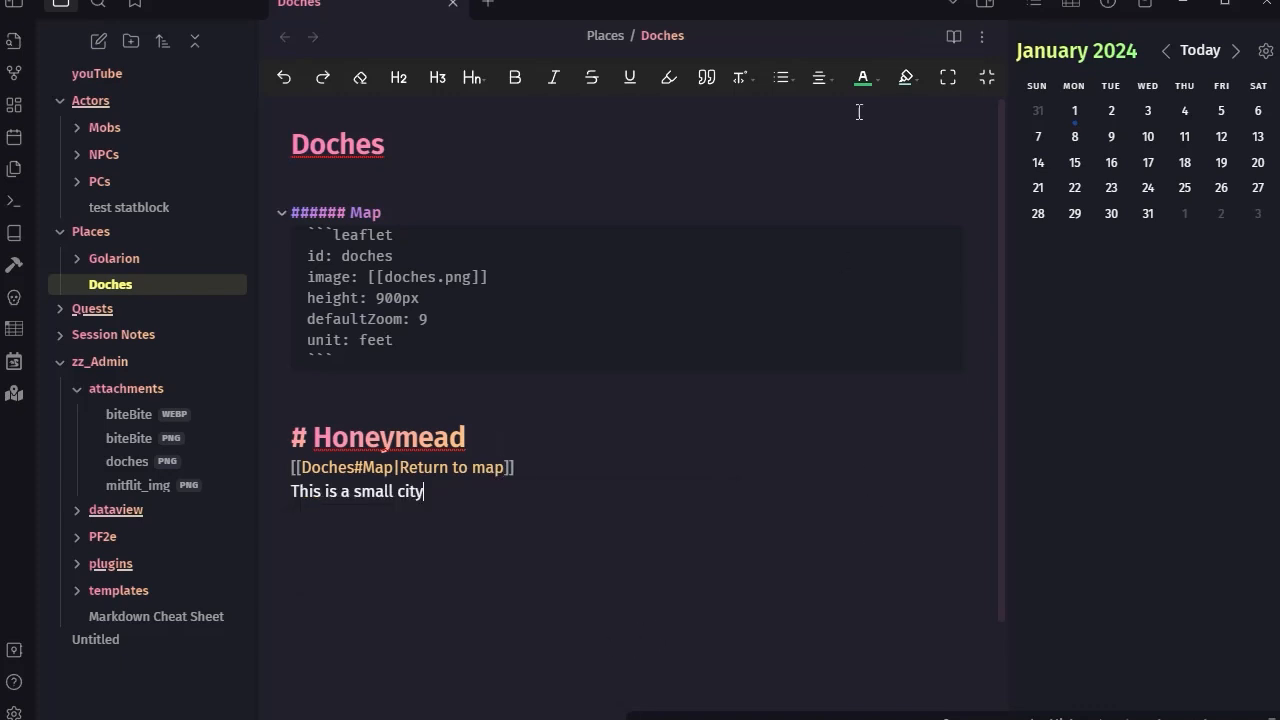
Show the Doches note in reading view and collapse and re-expand its Map section
{"action": "left_click", "coordinate": [955, 37]}
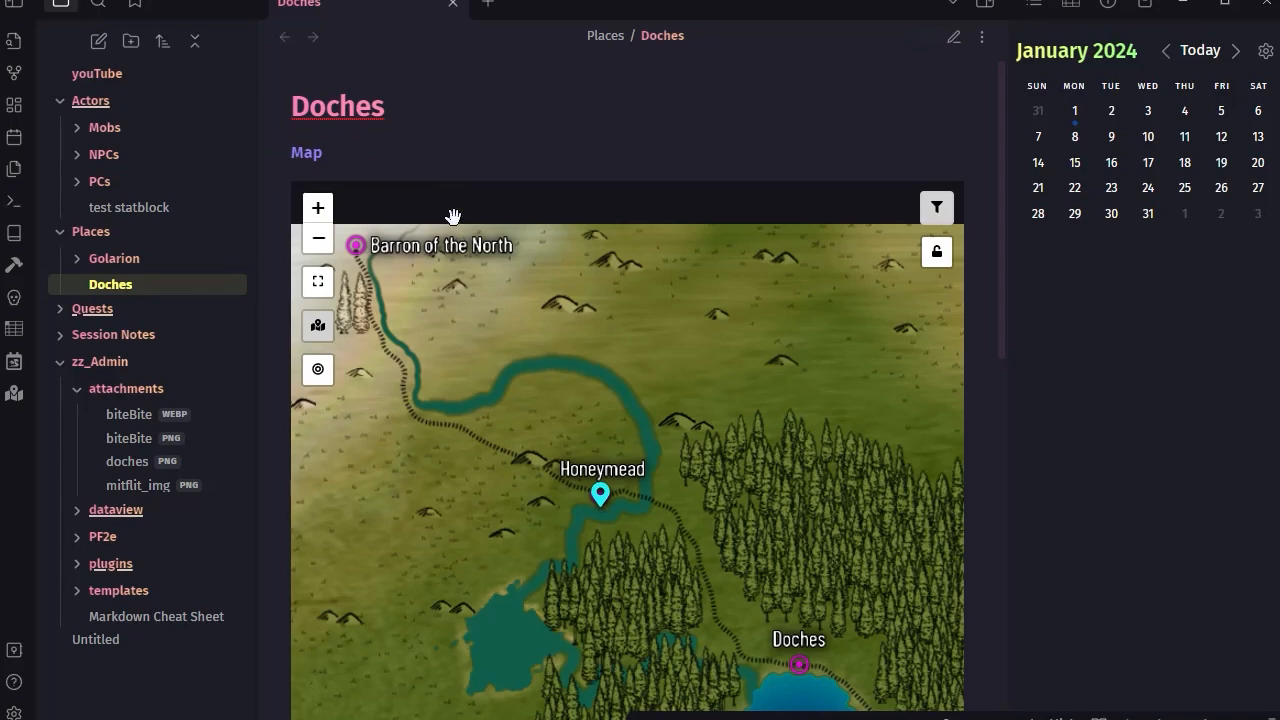
{"action": "left_click", "coordinate": [280, 154]}
{"action": "left_click", "coordinate": [280, 154]}
{"action": "scroll", "coordinate": [695, 310], "scroll_direction": "down", "scroll_amount": 1}
{"action": "scroll", "coordinate": [695, 310], "scroll_direction": "down", "scroll_amount": 1}
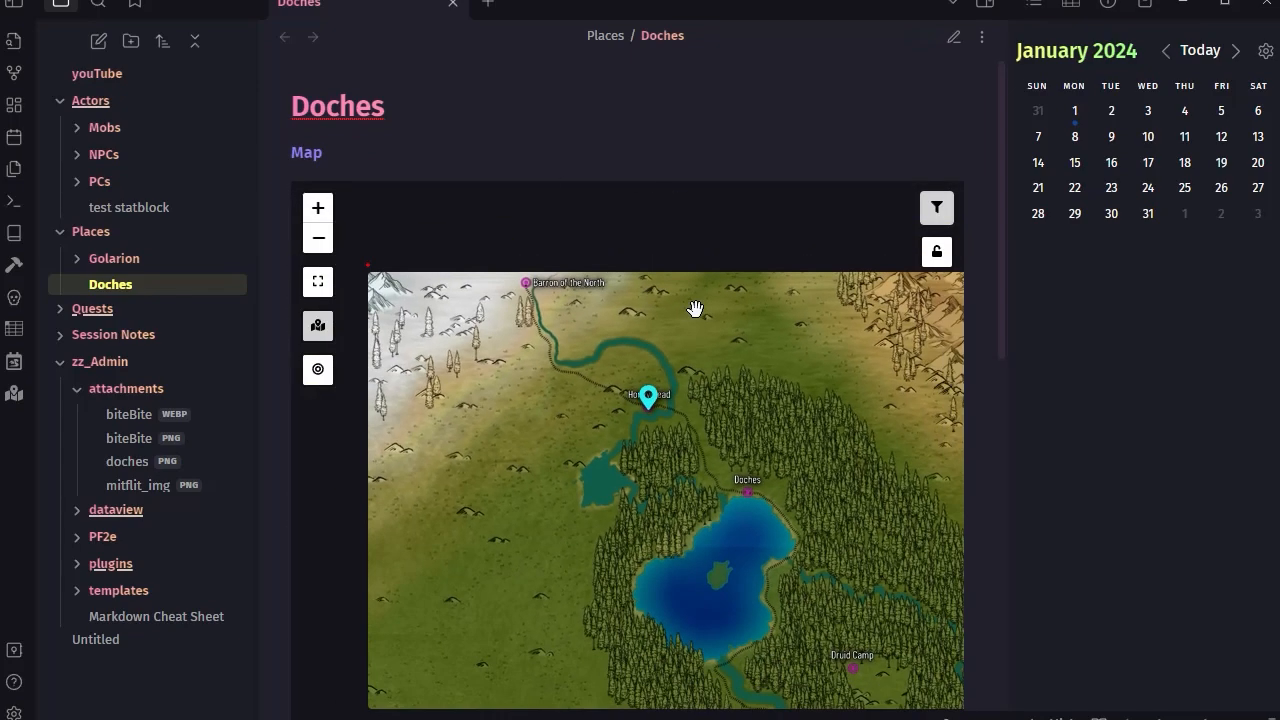
{"action": "scroll", "coordinate": [695, 308], "scroll_direction": "up", "scroll_amount": 2}
{"action": "scroll", "coordinate": [600, 508], "scroll_direction": "down", "scroll_amount": 1}
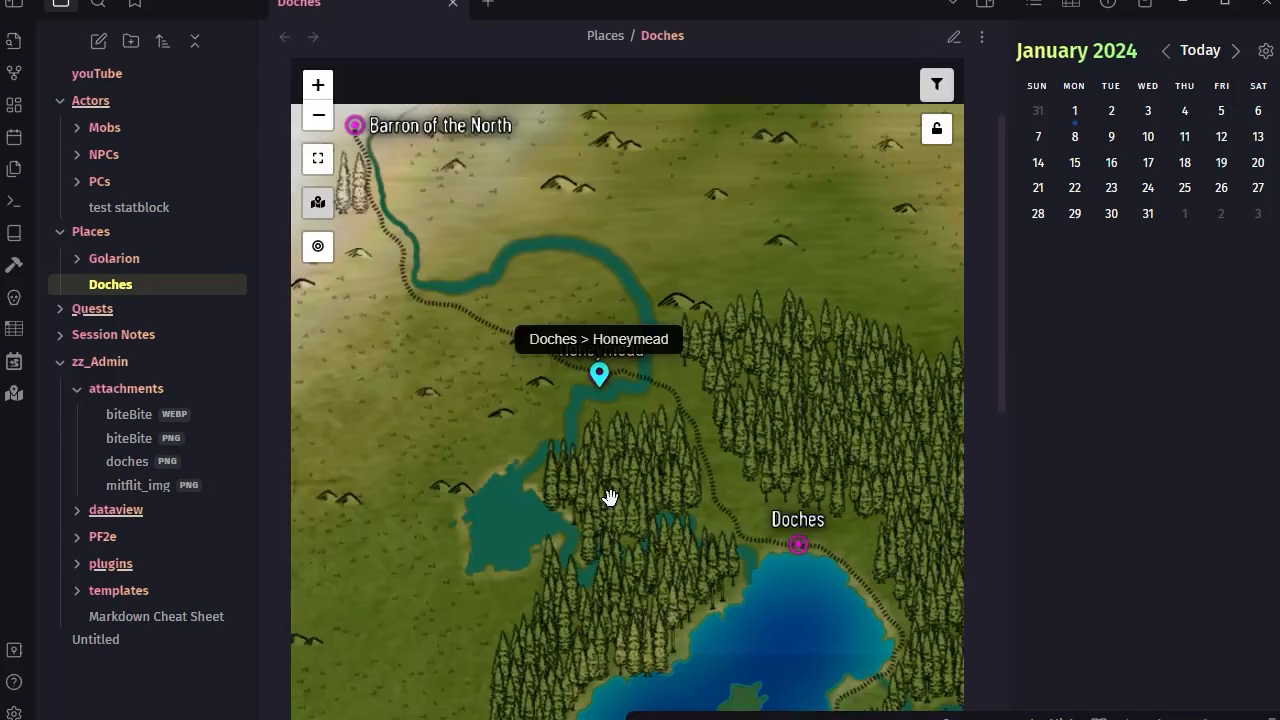
Follow the Honeymead marker to its section and go back to the map through the "Return to map" link
{"action": "left_click", "coordinate": [600, 376]}
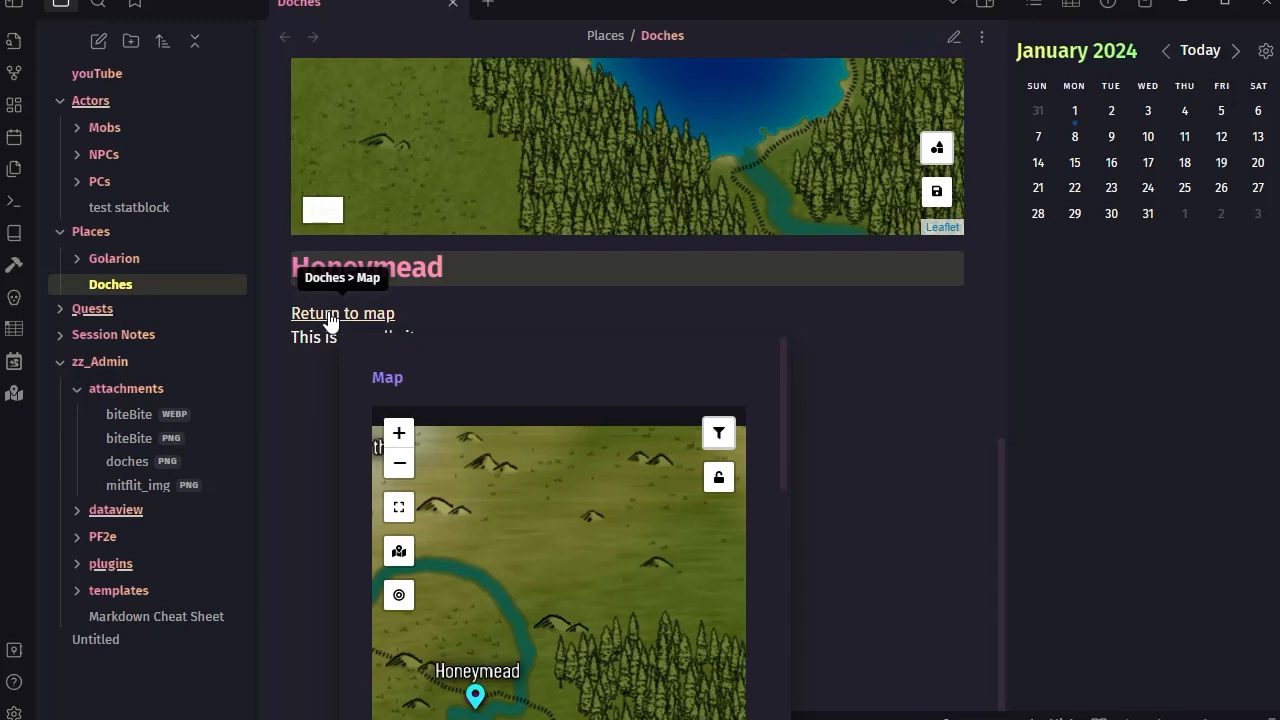
{"action": "left_click", "coordinate": [330, 316]}
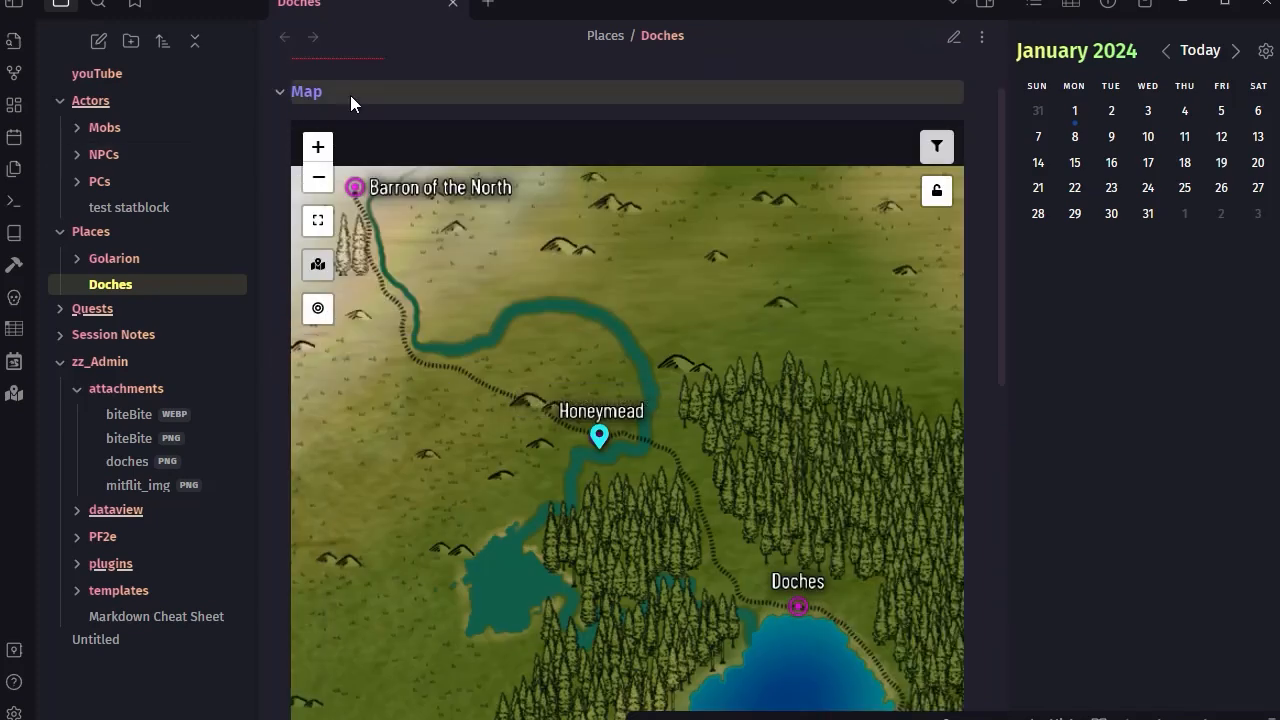
{"action": "scroll", "coordinate": [569, 96], "scroll_direction": "up", "scroll_amount": 1}
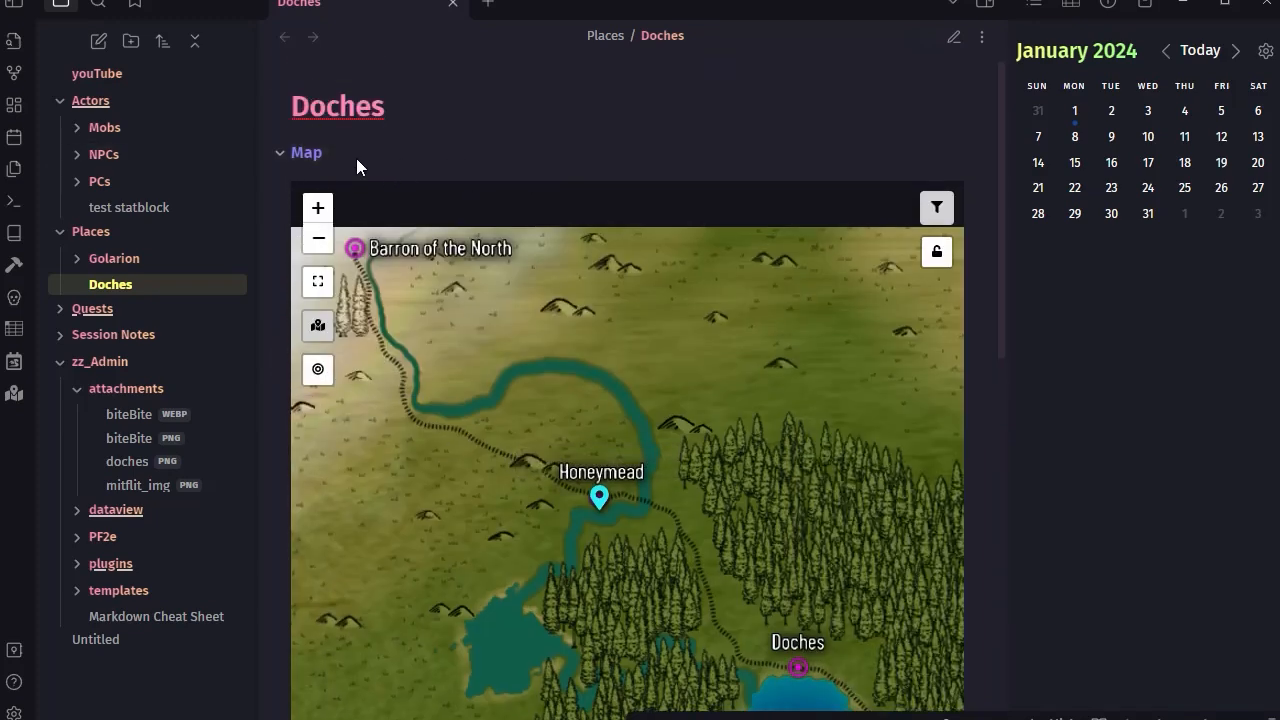
{"action": "scroll", "coordinate": [640, 300], "scroll_direction": "down", "scroll_amount": 2}
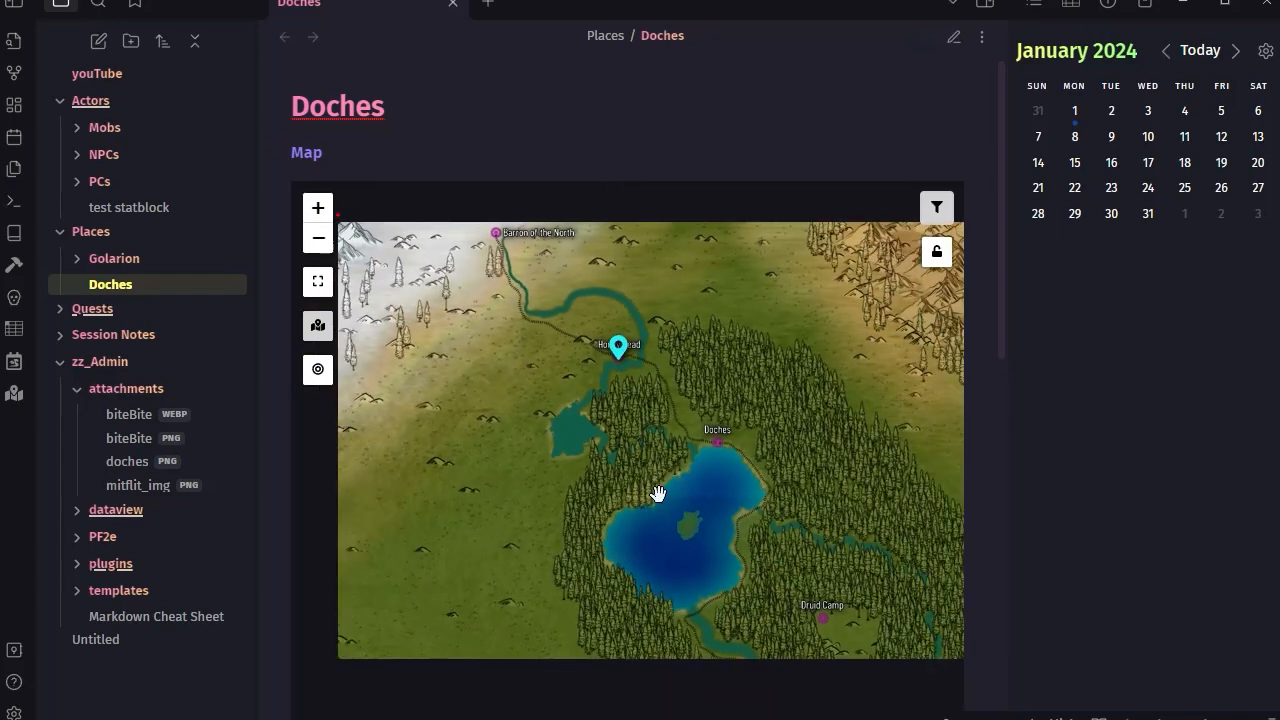
{"action": "scroll", "coordinate": [700, 470], "scroll_direction": "up", "scroll_amount": 4}
{"action": "scroll", "coordinate": [294, 209], "scroll_direction": "down", "scroll_amount": 2}
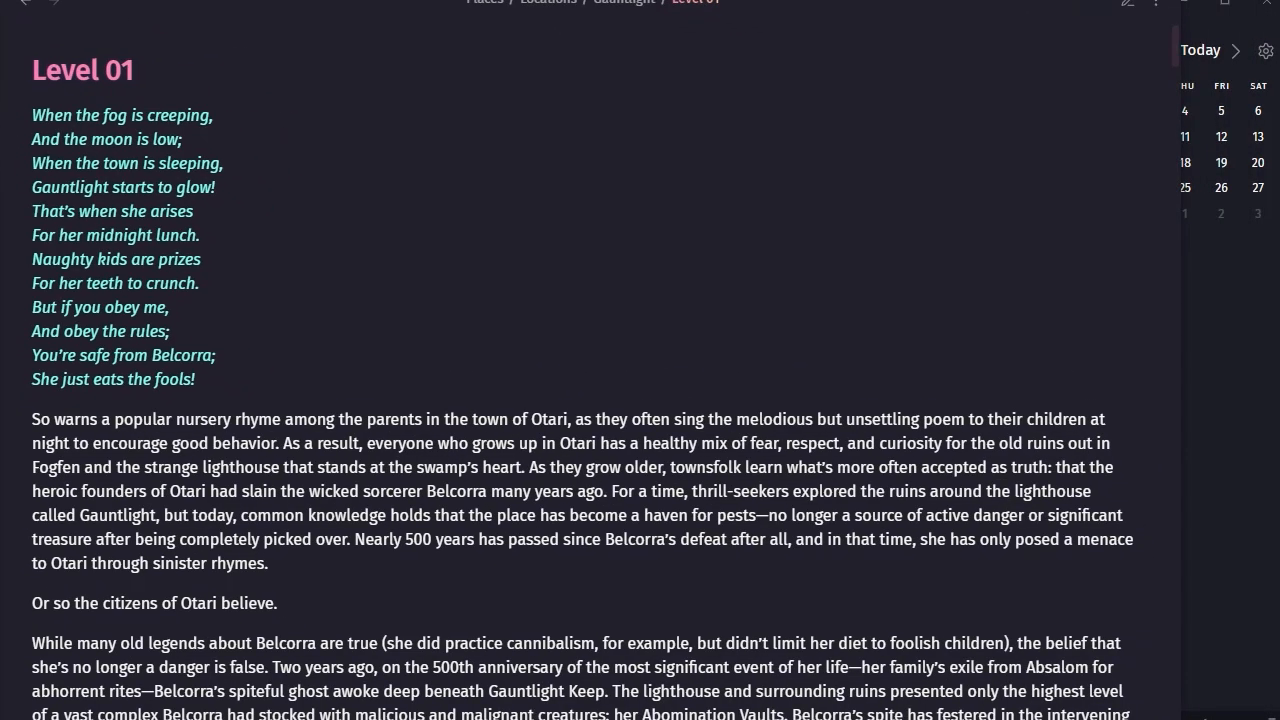
Widen the Level 01 note window and examine the room markers on its L01 map
{"action": "left_click_drag", "start_coordinate": [1175, 485], "coordinate": [1275, 490]}
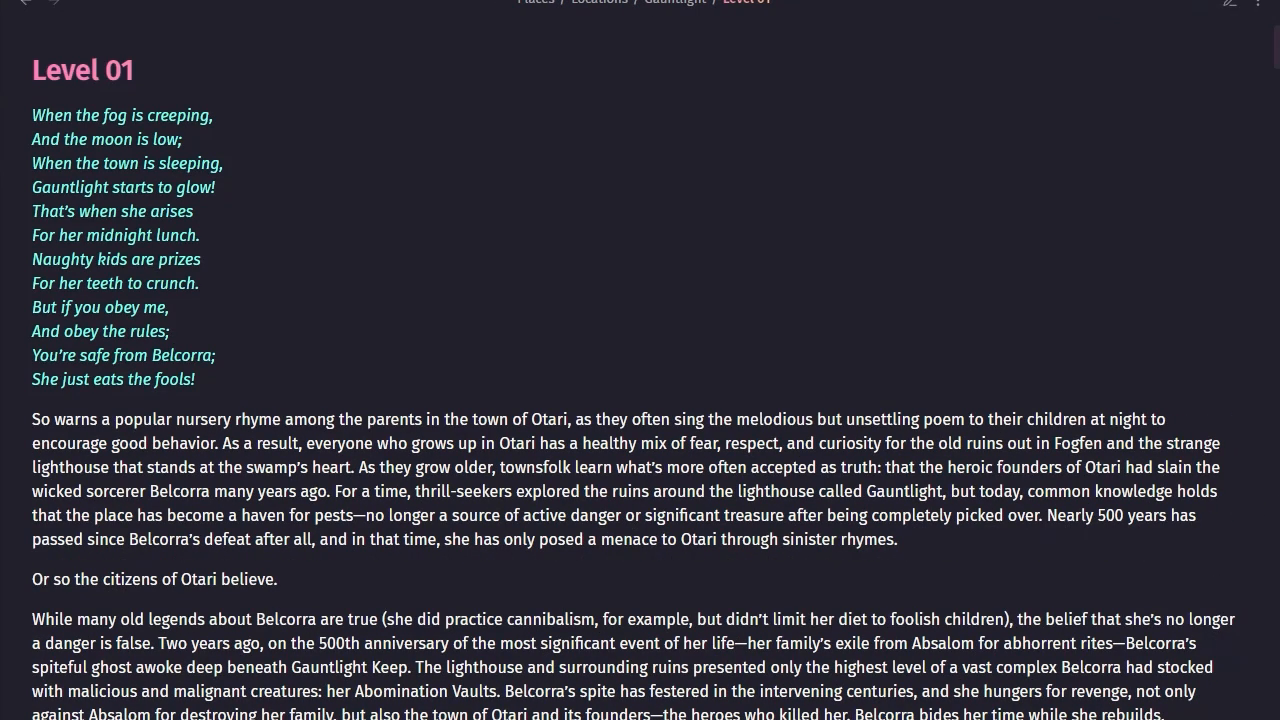
{"action": "scroll", "coordinate": [640, 400], "scroll_direction": "down", "scroll_amount": 7}
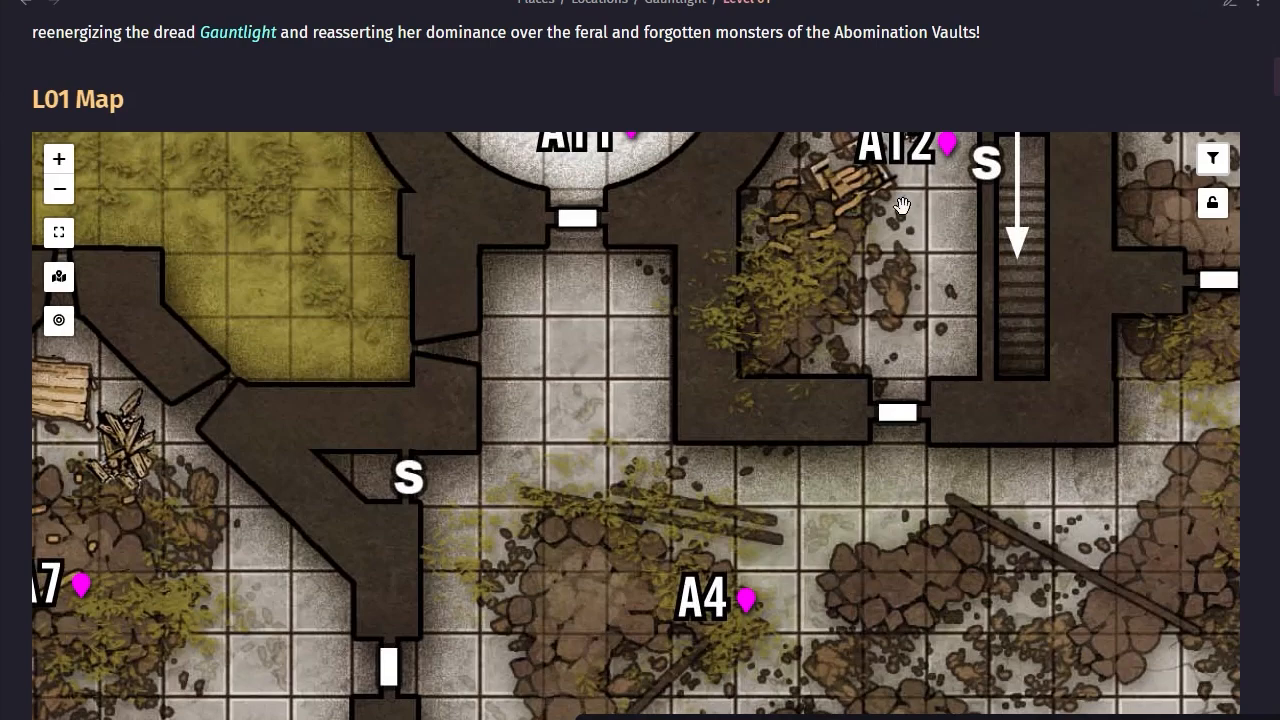
{"action": "scroll", "coordinate": [873, 393], "scroll_direction": "down", "scroll_amount": 2}
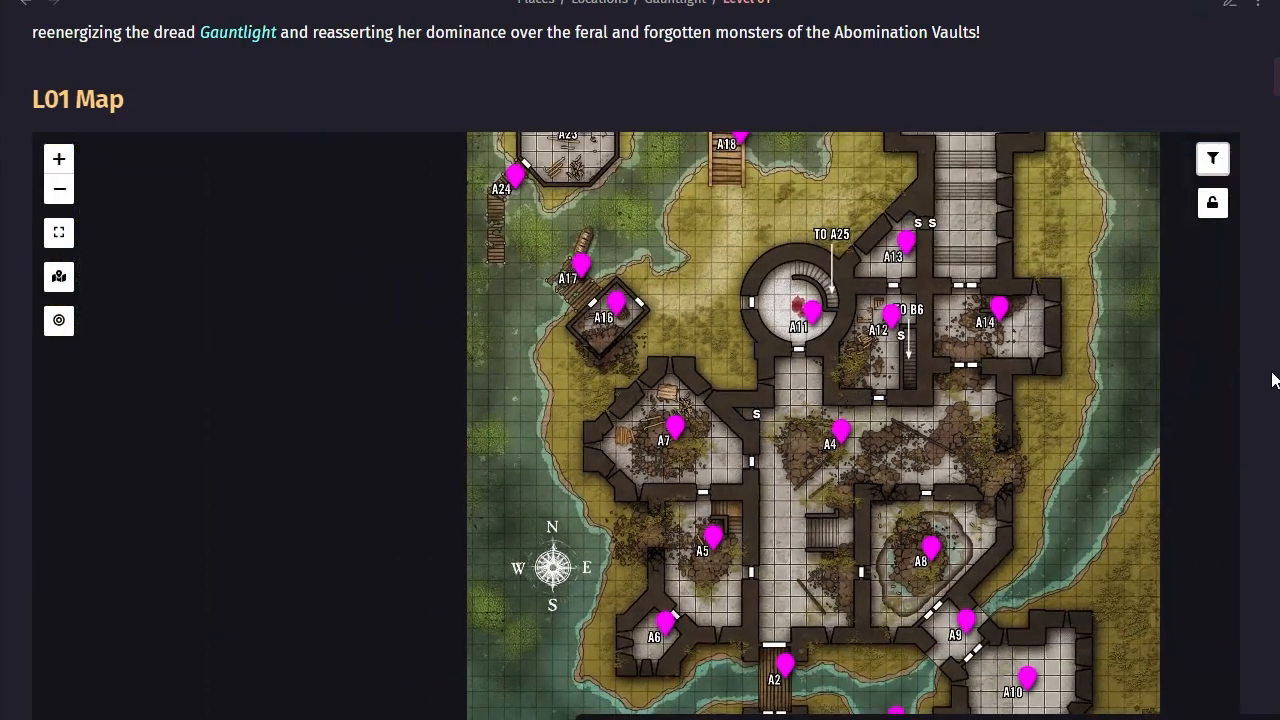
{"action": "scroll", "coordinate": [1246, 394], "scroll_direction": "down", "scroll_amount": 4}
{"action": "scroll", "coordinate": [1245, 398], "scroll_direction": "up", "scroll_amount": 3}
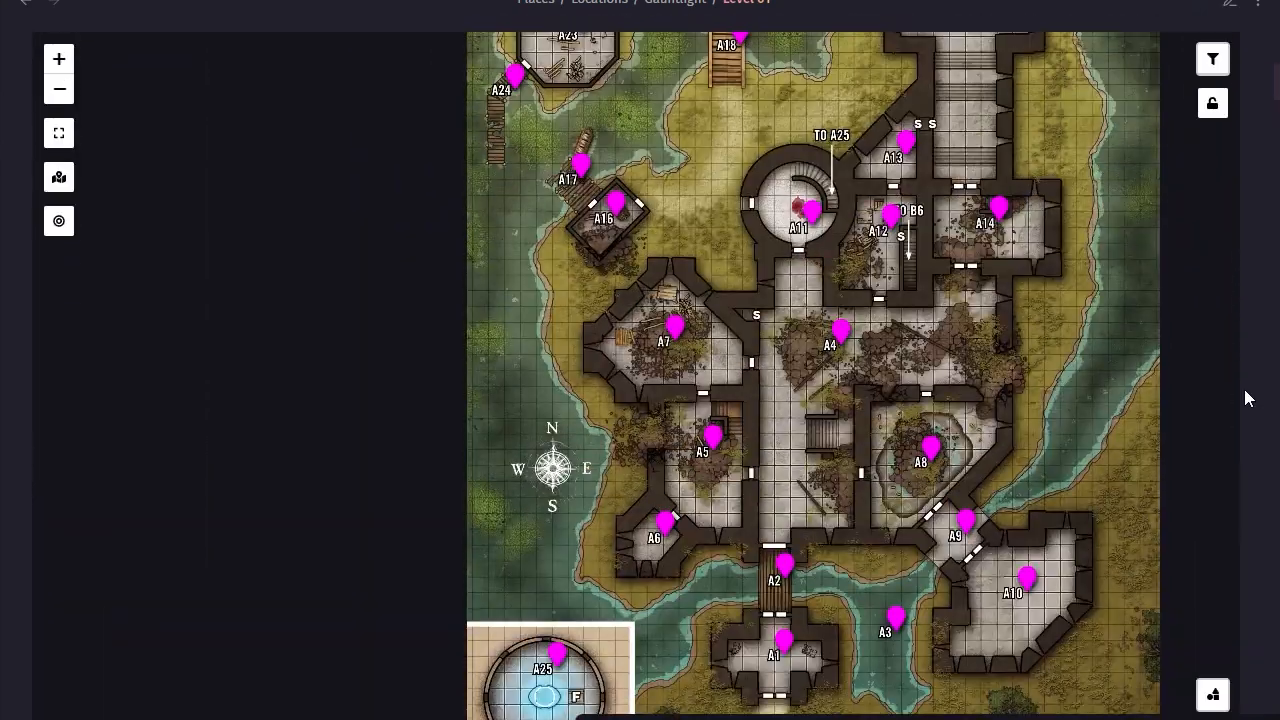
{"action": "scroll", "coordinate": [1245, 398], "scroll_direction": "up", "scroll_amount": 5}
Switch the Level 01 note to editing and delete "darkMode: true" from the marker line of the leaflet block
{"action": "left_click", "coordinate": [1230, 4]}
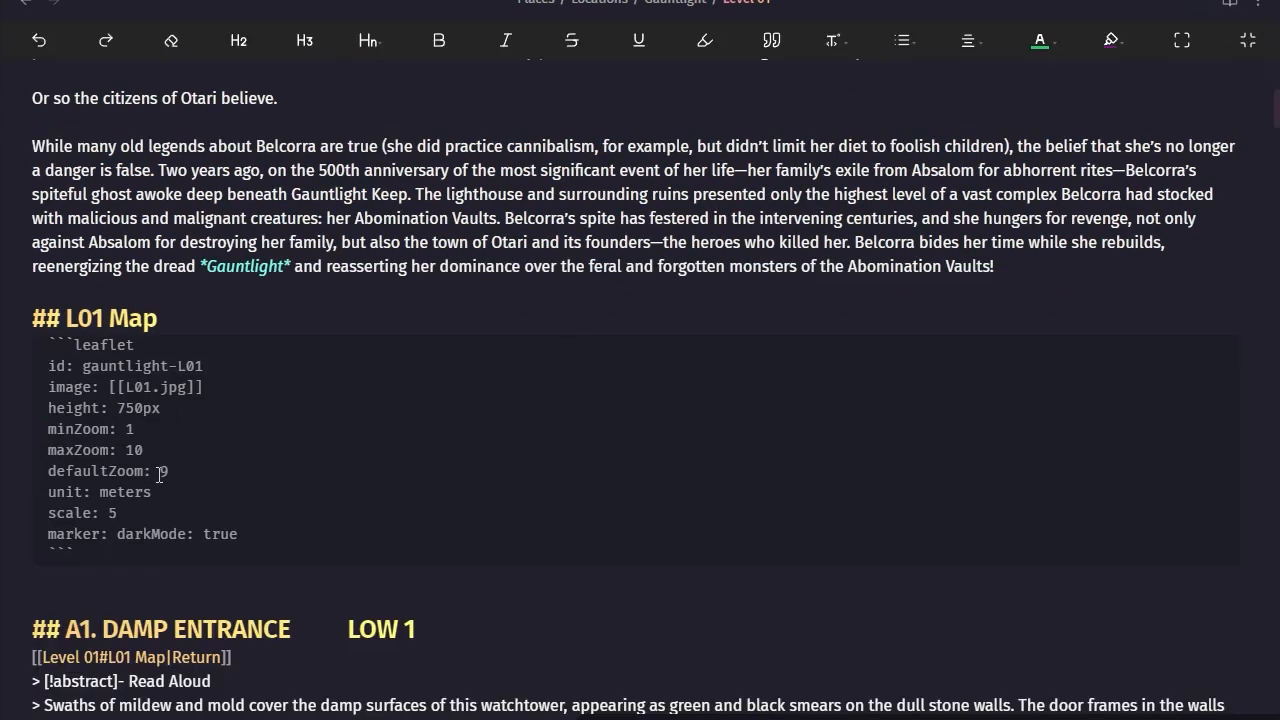
{"action": "left_click_drag", "start_coordinate": [117, 408], "coordinate": [141, 408]}
{"action": "left_click_drag", "start_coordinate": [47, 535], "coordinate": [108, 535]}
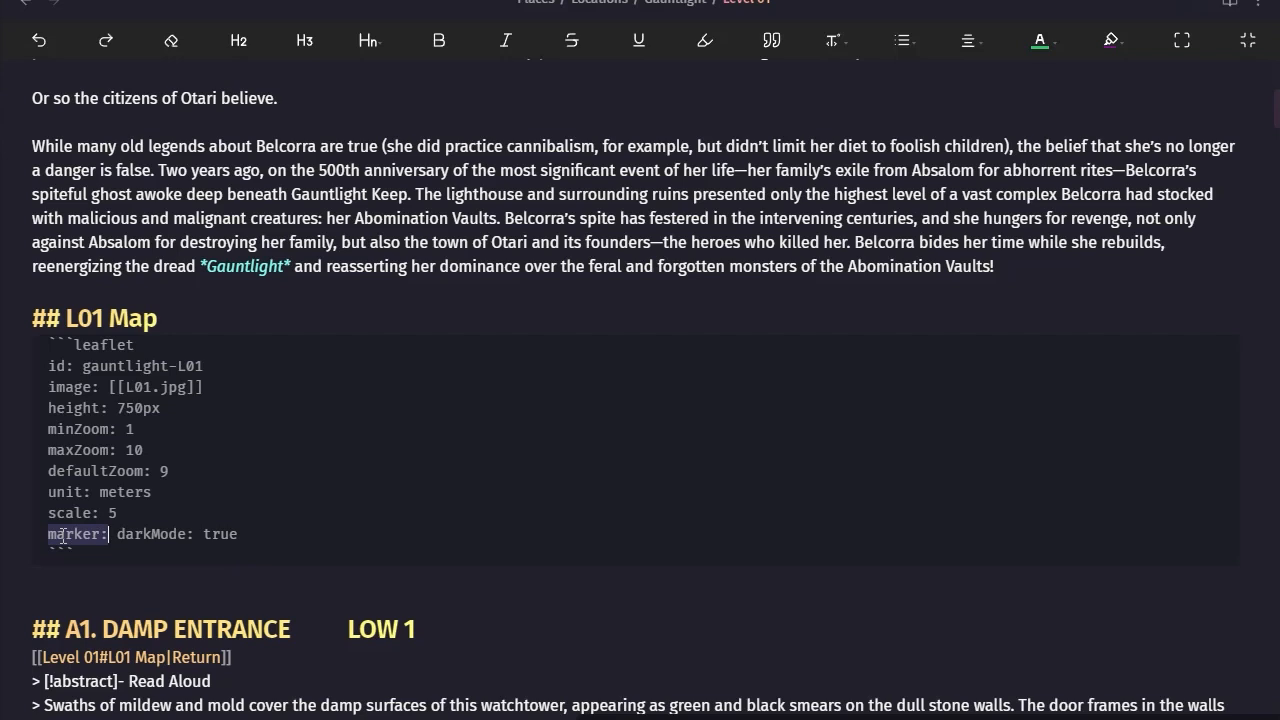
{"action": "left_click_drag", "start_coordinate": [116, 535], "coordinate": [238, 547]}
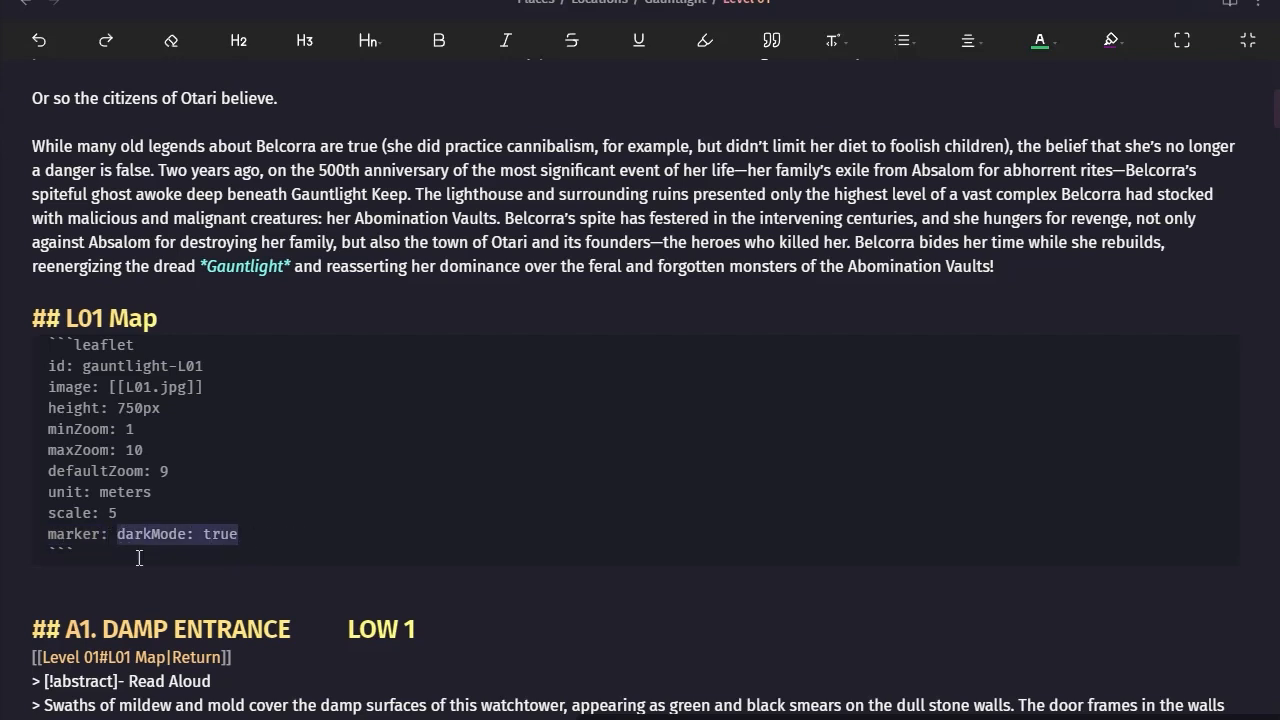
{"action": "left_click_drag", "start_coordinate": [48, 536], "coordinate": [270, 533]}
{"action": "key", "text": "BackSpace"}
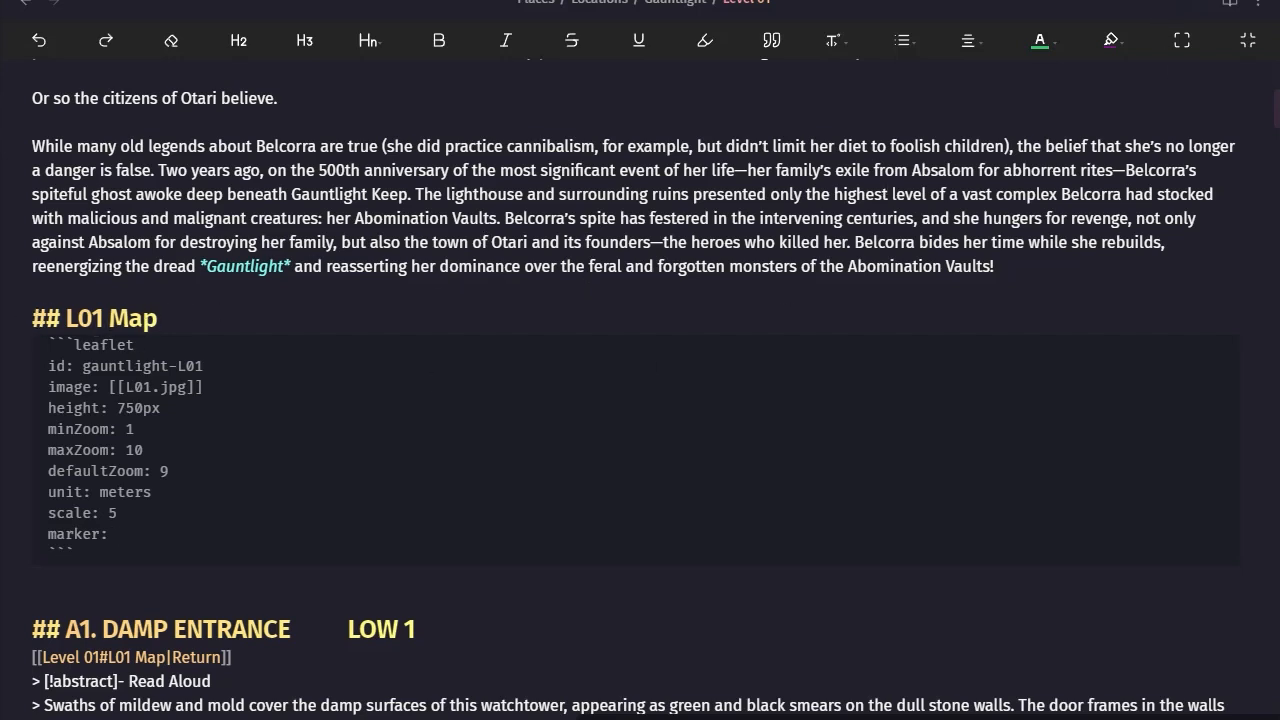
Remove the leftover "marker:" line from the L01 leaflet block and return the note to reading view
{"action": "left_click_drag", "start_coordinate": [33, 318], "coordinate": [173, 315]}
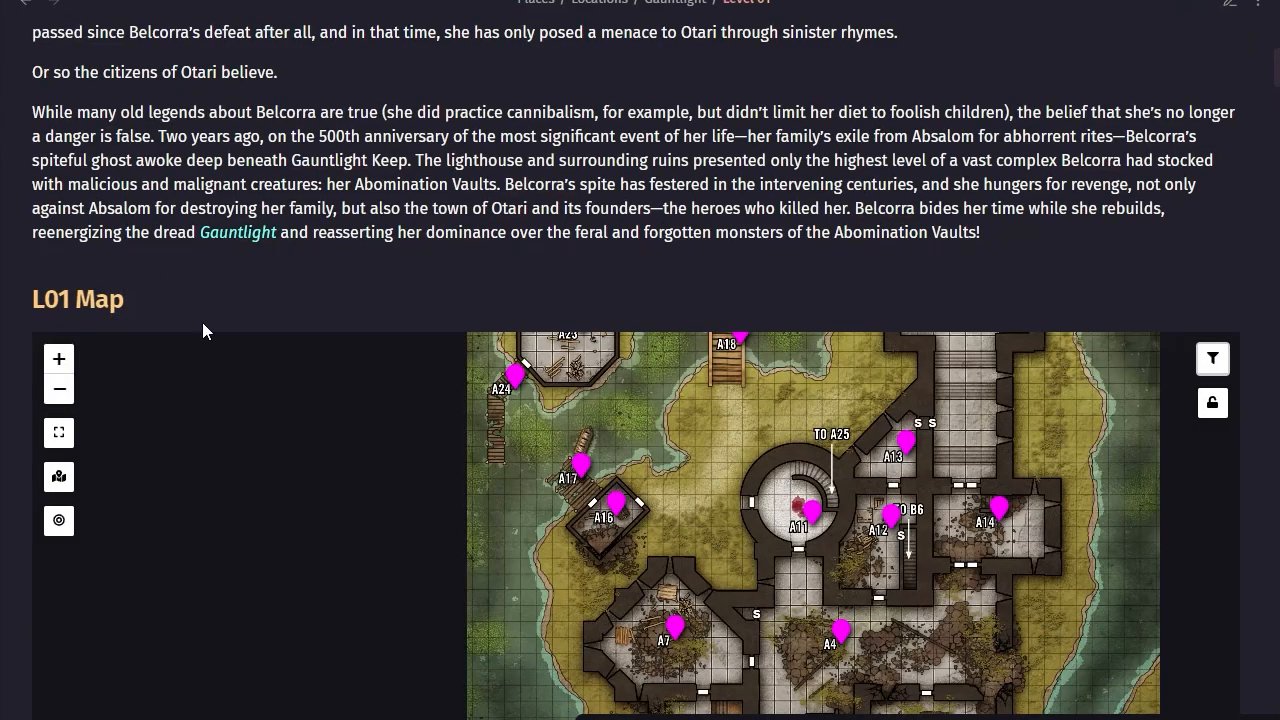
{"action": "left_click", "coordinate": [1230, 3]}
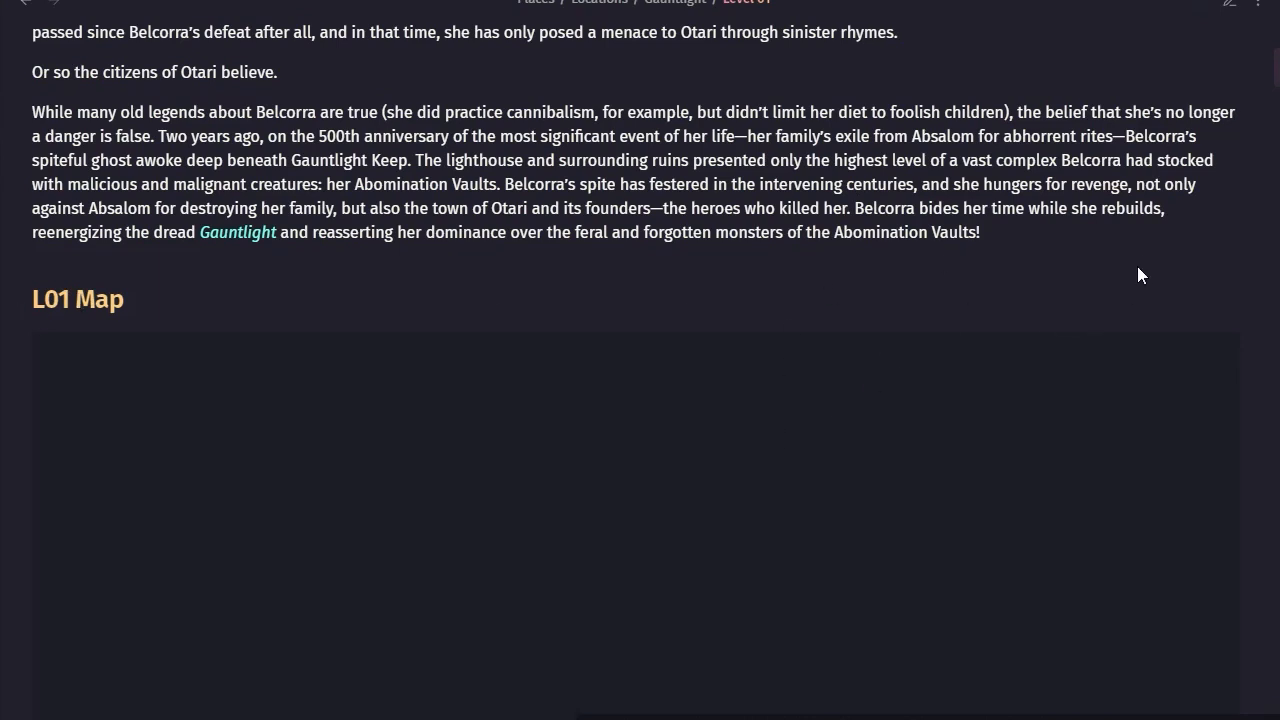
{"action": "left_click", "coordinate": [1230, 3]}
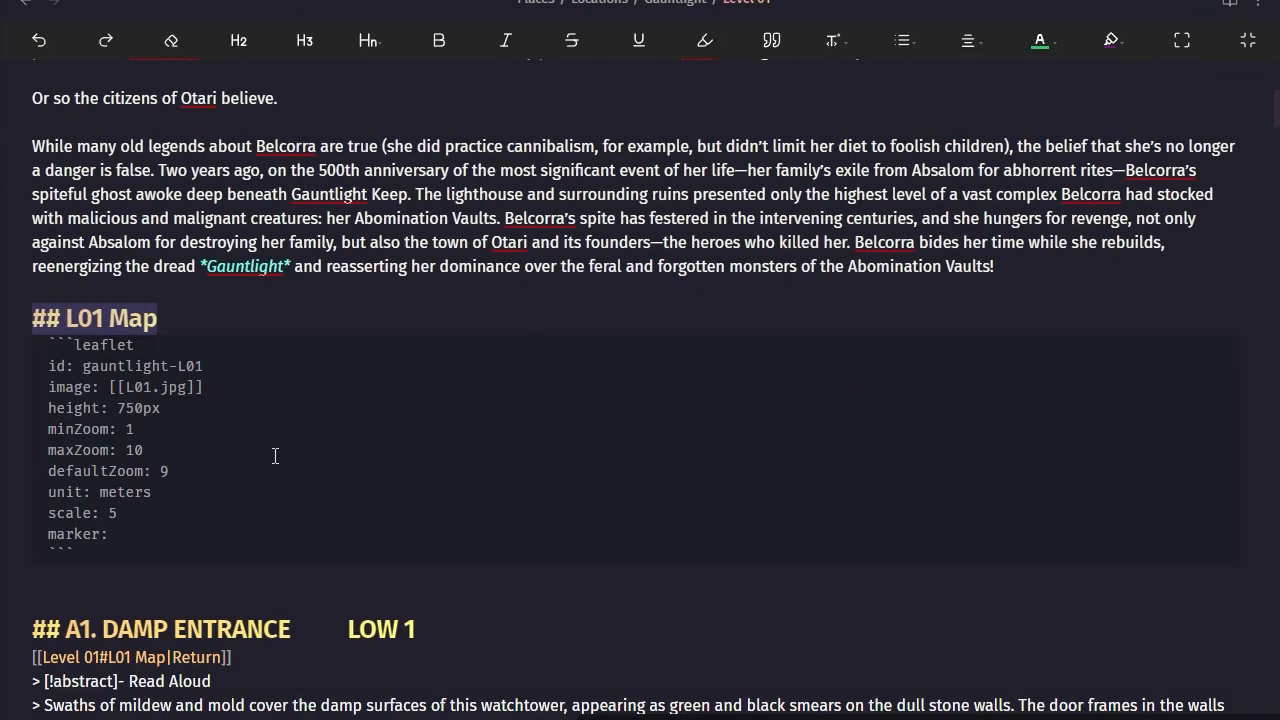
{"action": "left_click", "coordinate": [217, 519]}
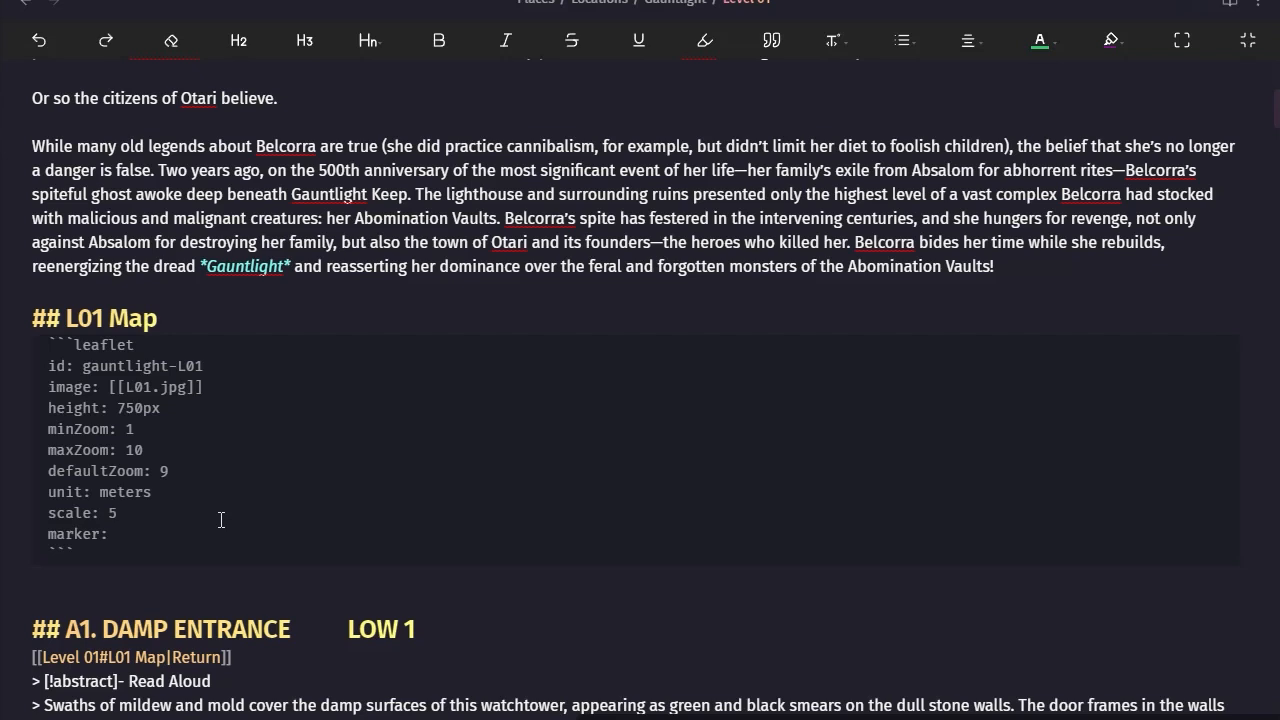
{"action": "left_click_drag", "start_coordinate": [144, 520], "coordinate": [164, 535]}
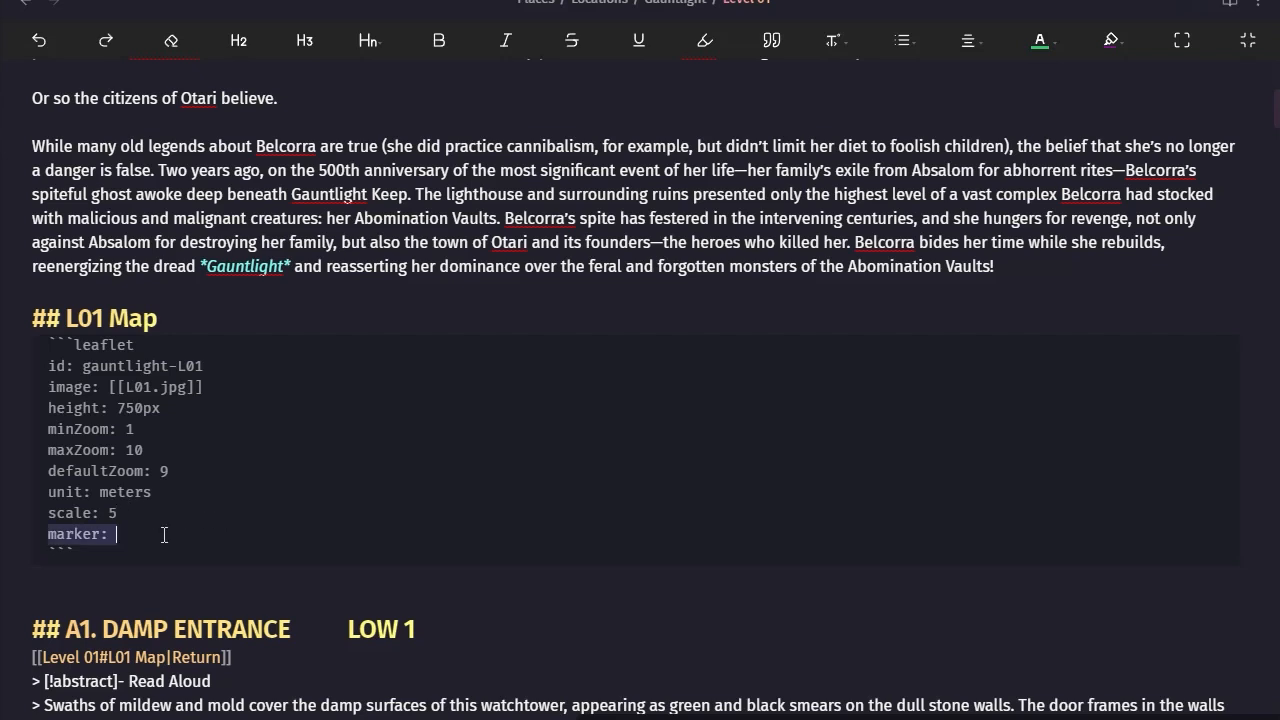
{"action": "key", "text": "BackSpace"}
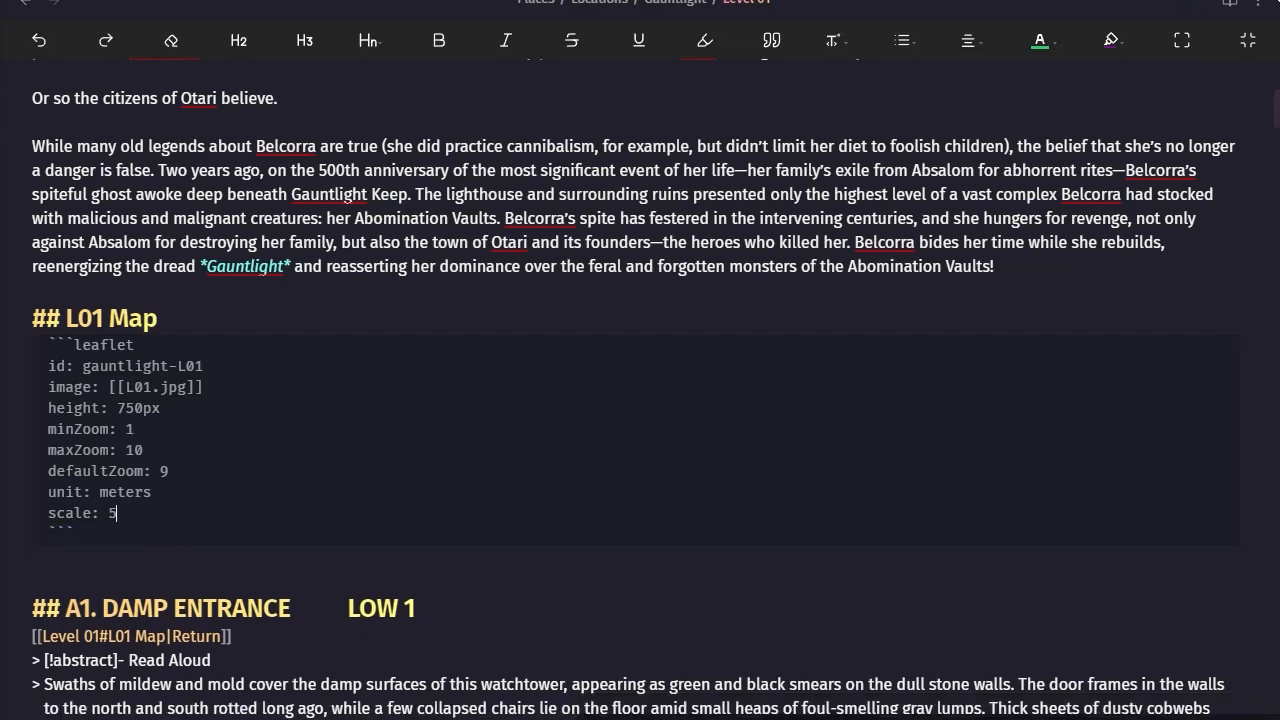
{"action": "left_click", "coordinate": [1231, 4]}
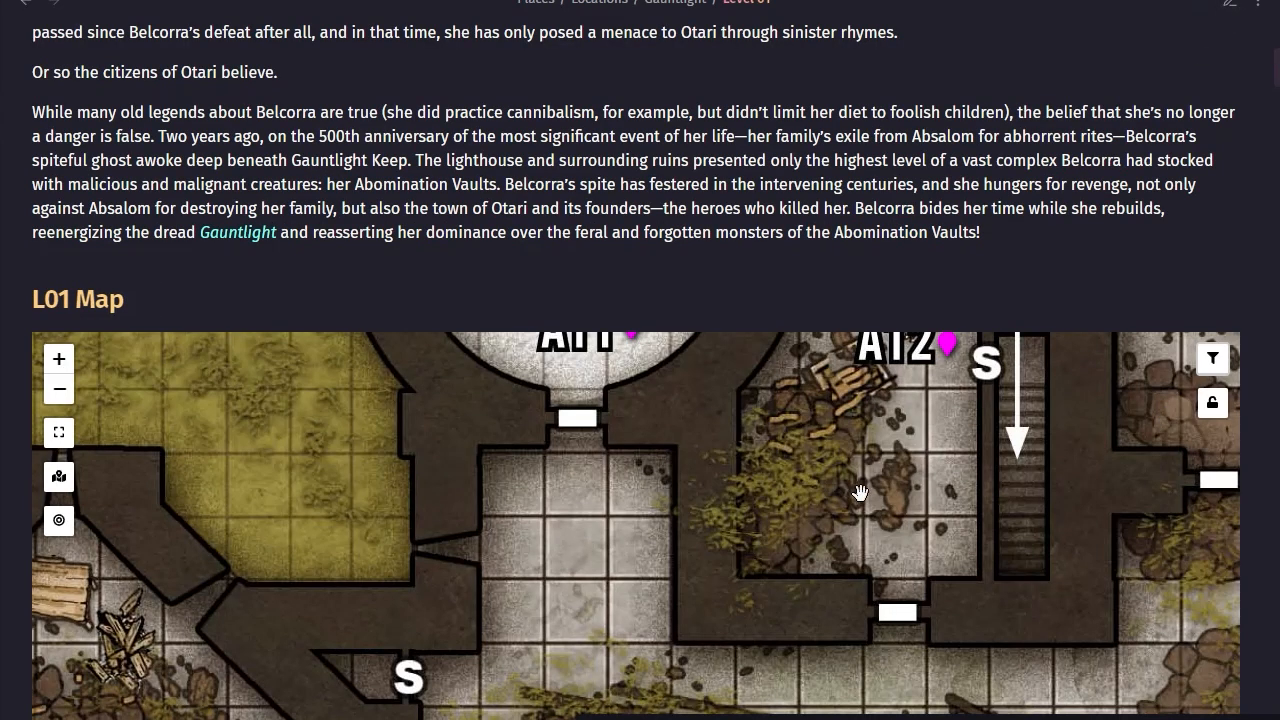
Look over the whole L01 map and follow the A10 marker to the Mudlicker Throne Room section
{"action": "scroll", "coordinate": [745, 530], "scroll_direction": "down", "scroll_amount": 4}
{"action": "left_click_drag", "start_coordinate": [891, 636], "coordinate": [966, 631]}
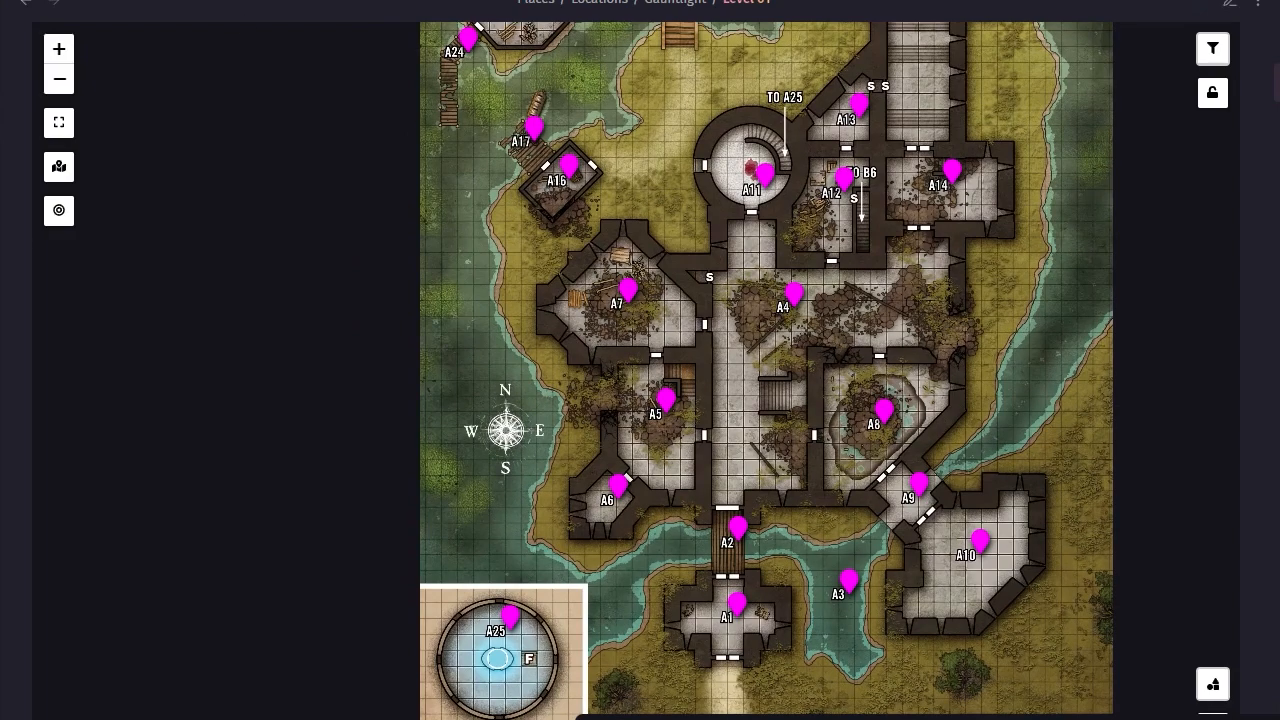
{"action": "left_click_drag", "start_coordinate": [1049, 477], "coordinate": [985, 175]}
{"action": "left_click_drag", "start_coordinate": [768, 442], "coordinate": [705, 715]}
{"action": "left_click_drag", "start_coordinate": [883, 434], "coordinate": [903, 99]}
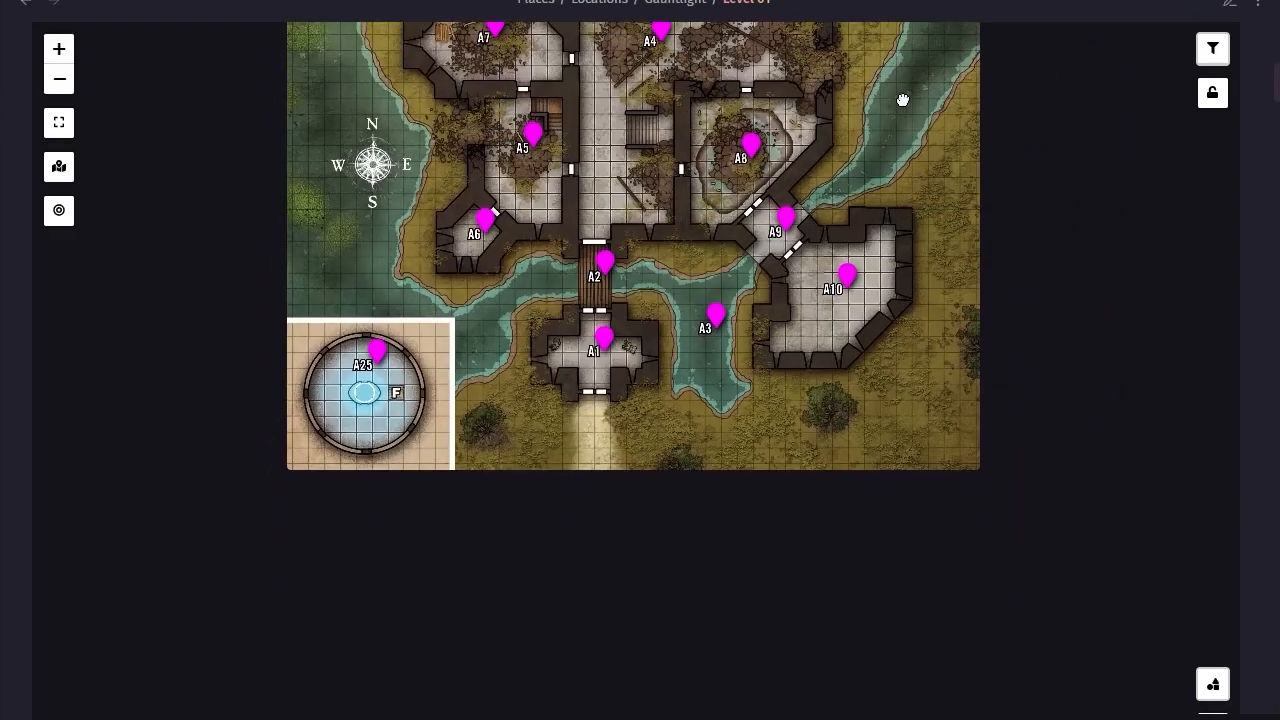
{"action": "mouse_move", "coordinate": [850, 290]}
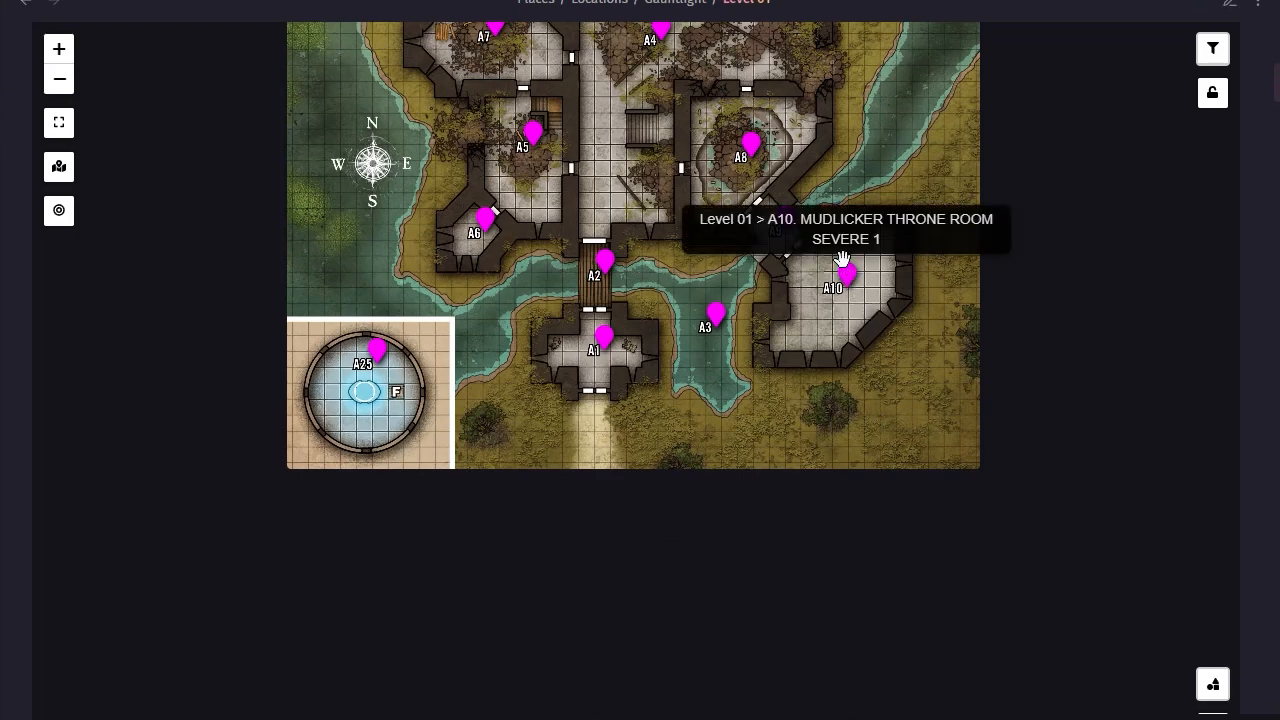
{"action": "left_click", "coordinate": [847, 280]}
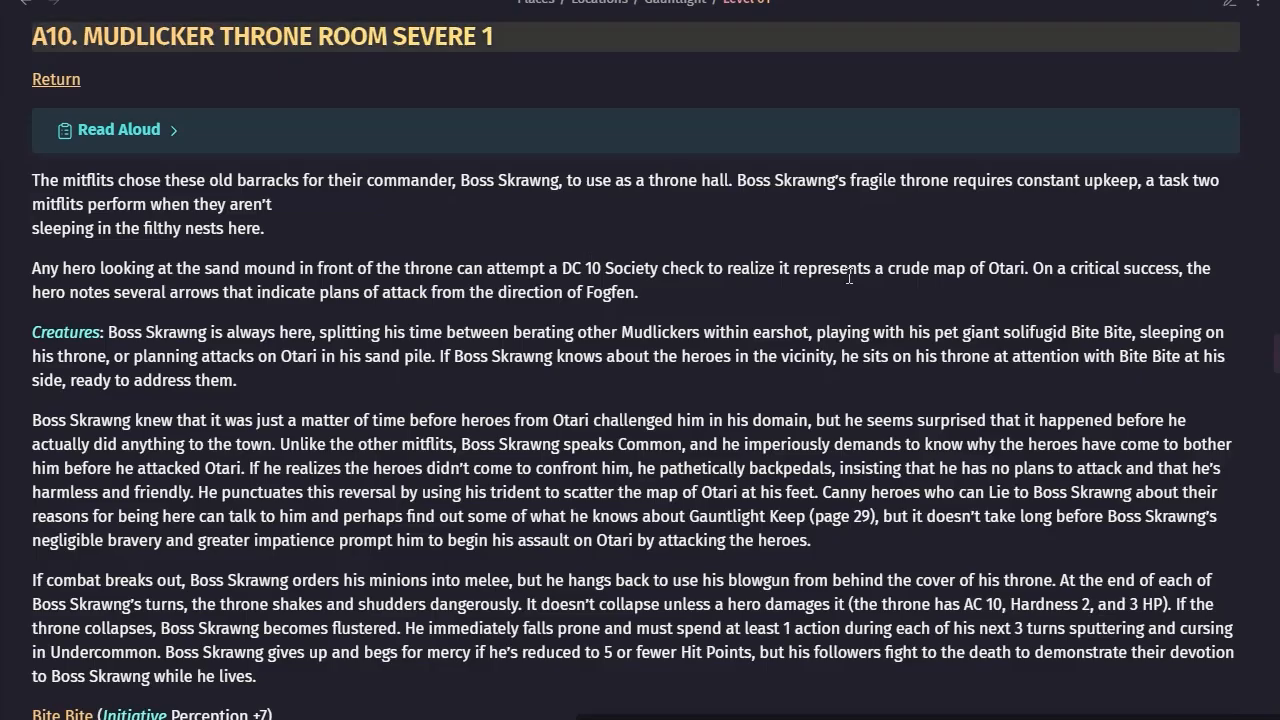
Expand the Read Aloud callout in the A10 Mudlicker Throne Room section
{"action": "scroll", "coordinate": [240, 290], "scroll_direction": "down", "scroll_amount": 1}
{"action": "scroll", "coordinate": [107, 251], "scroll_direction": "up", "scroll_amount": 2}
{"action": "left_click", "coordinate": [171, 231]}
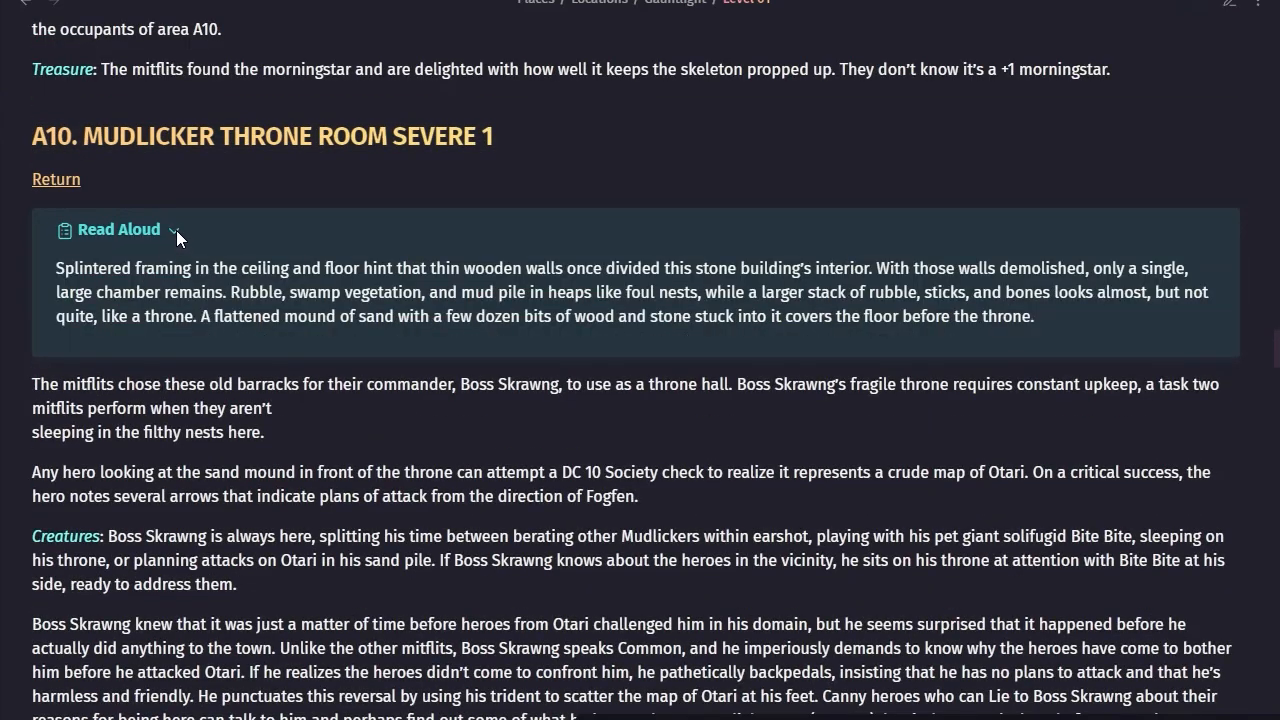
Collapse the Read Aloud callout, read through the A10 Mudlicker Throne Room section and return to the L01 map
{"action": "left_click", "coordinate": [175, 232]}
{"action": "scroll", "coordinate": [298, 338], "scroll_direction": "down", "scroll_amount": 5}
{"action": "scroll", "coordinate": [292, 200], "scroll_direction": "down", "scroll_amount": 5}
{"action": "scroll", "coordinate": [270, 285], "scroll_direction": "up", "scroll_amount": 1}
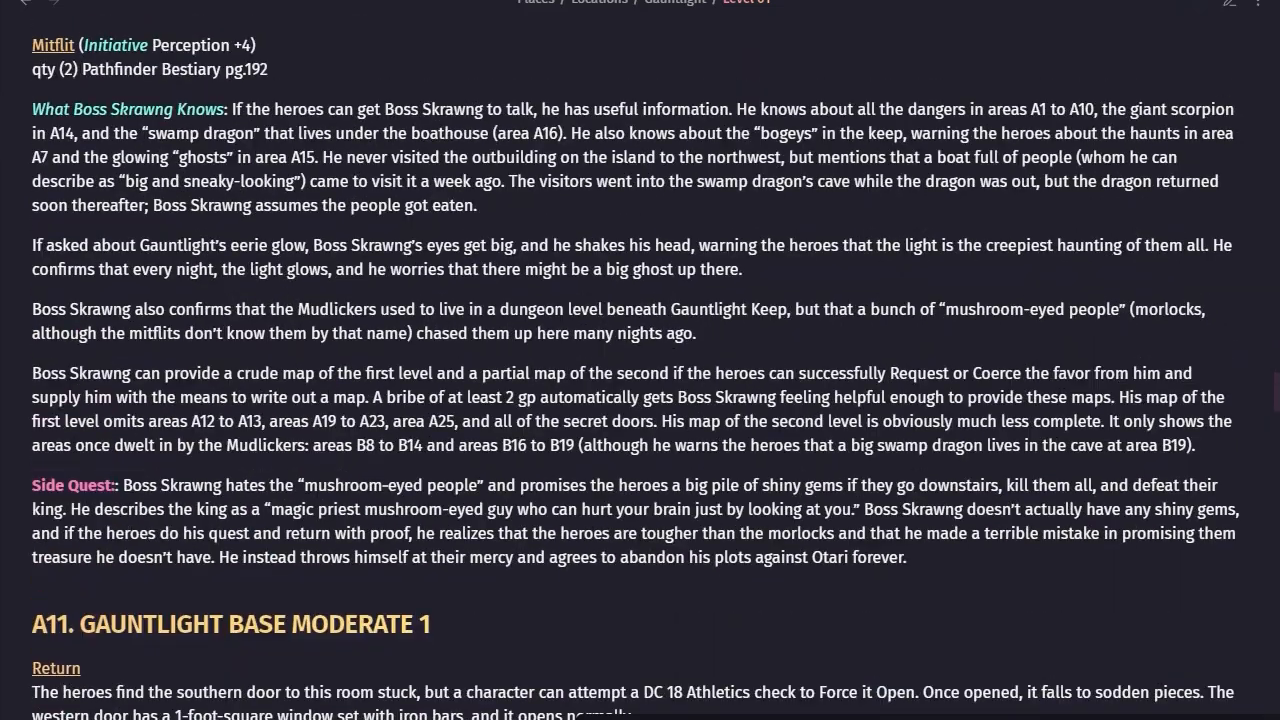
{"action": "scroll", "coordinate": [479, 500], "scroll_direction": "up", "scroll_amount": 5}
{"action": "scroll", "coordinate": [479, 475], "scroll_direction": "down", "scroll_amount": 3}
{"action": "scroll", "coordinate": [479, 479], "scroll_direction": "up", "scroll_amount": 5}
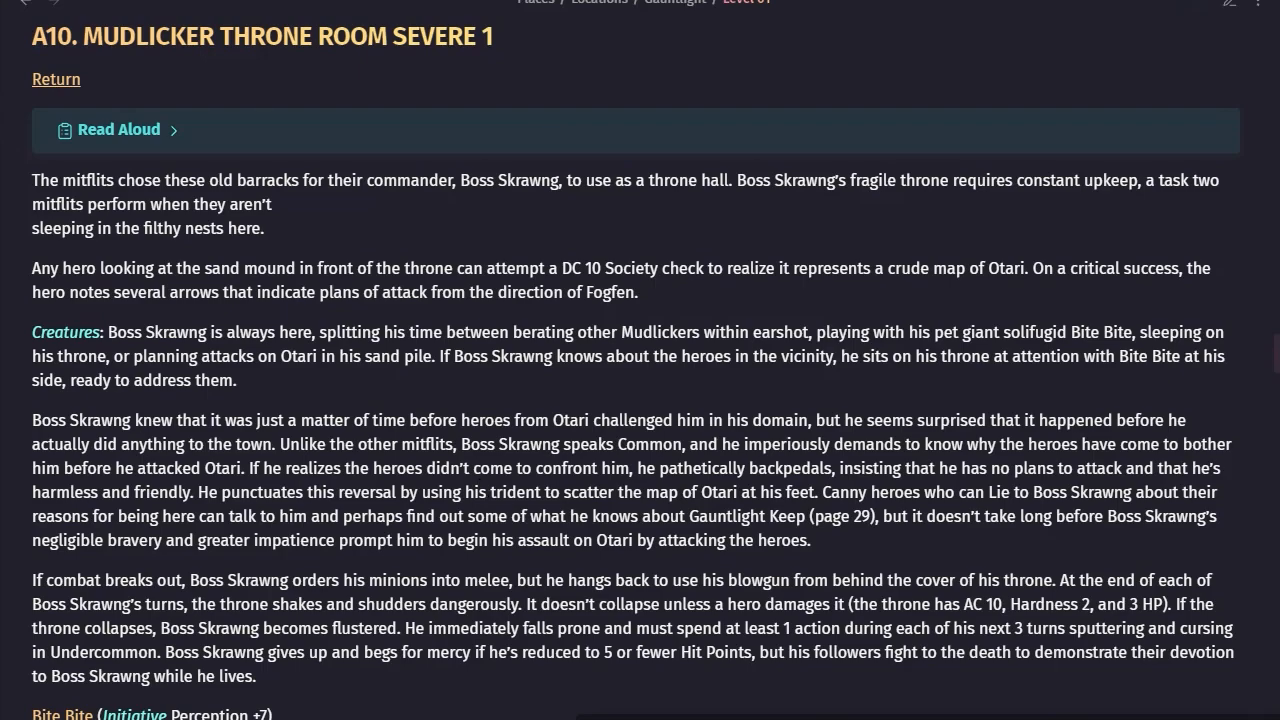
{"action": "left_click", "coordinate": [57, 82]}
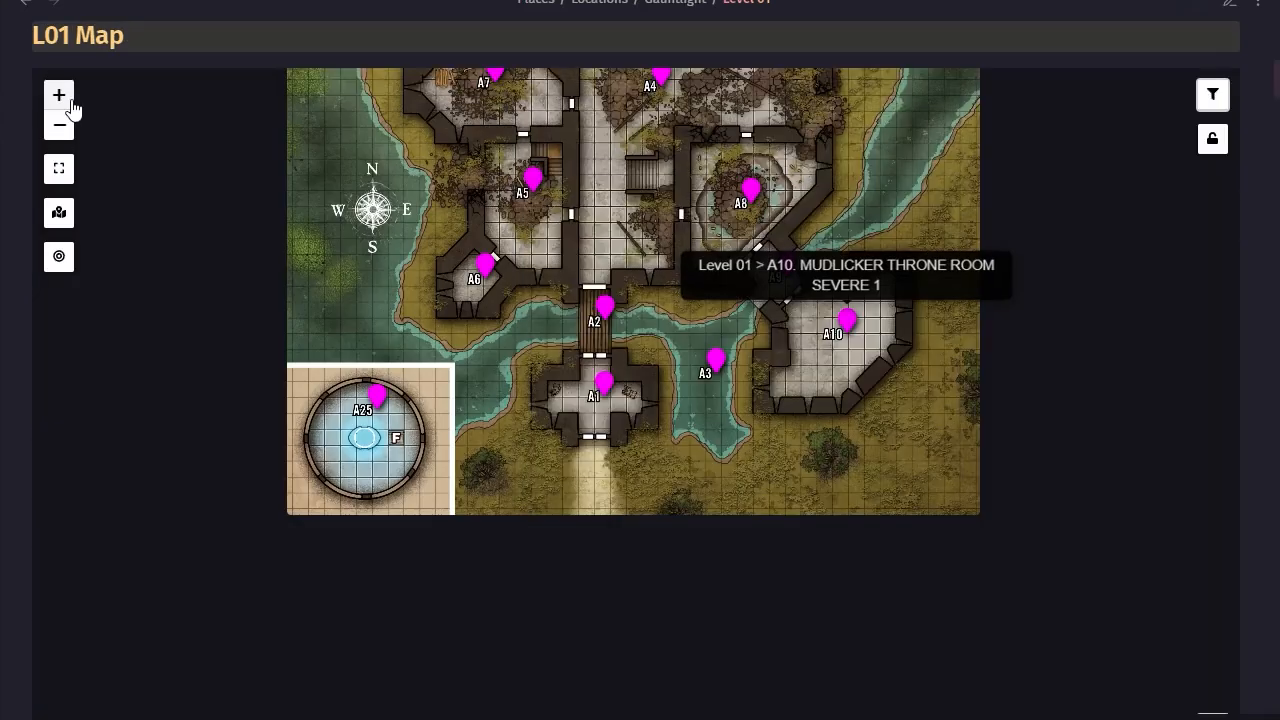
Examine the southern and central areas of the L01 map around the A10 marker
{"action": "scroll", "coordinate": [1060, 385], "scroll_direction": "up", "scroll_amount": 2}
{"action": "scroll", "coordinate": [1015, 341], "scroll_direction": "down", "scroll_amount": 1}
{"action": "left_click_drag", "start_coordinate": [996, 260], "coordinate": [1162, 594]}
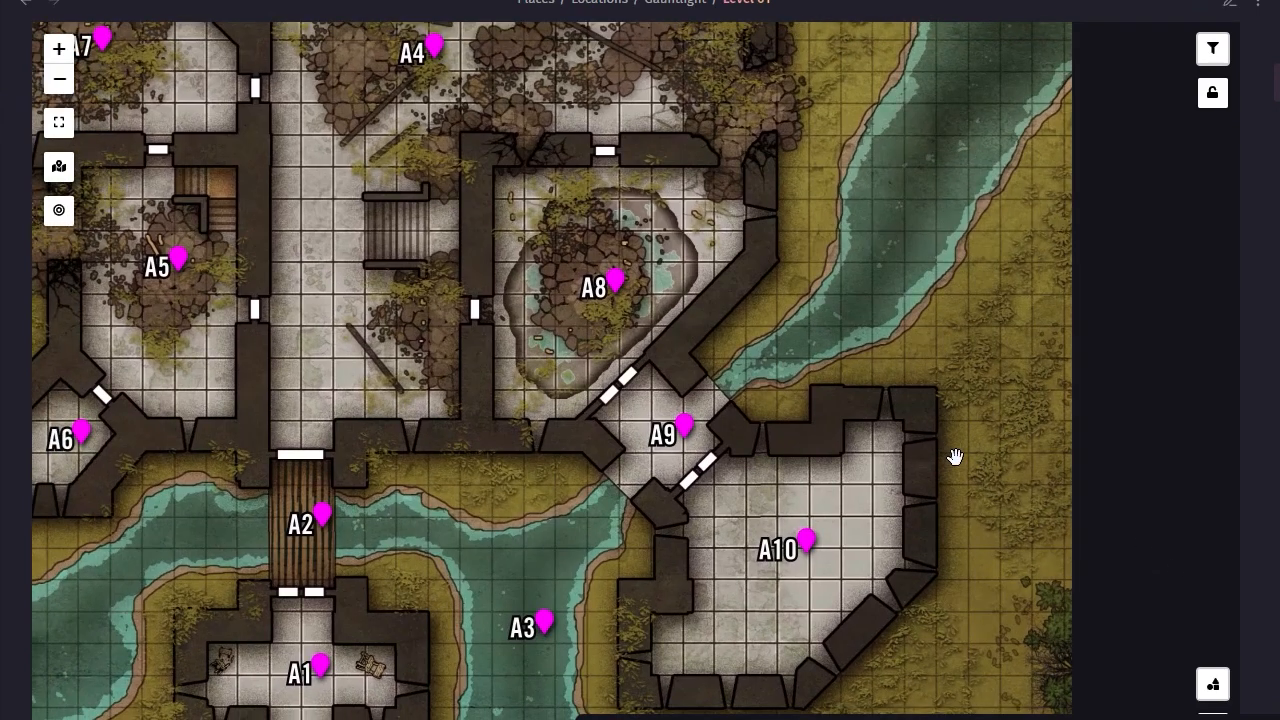
{"action": "scroll", "coordinate": [958, 425], "scroll_direction": "down", "scroll_amount": 1}
{"action": "left_click_drag", "start_coordinate": [1133, 336], "coordinate": [948, 309]}
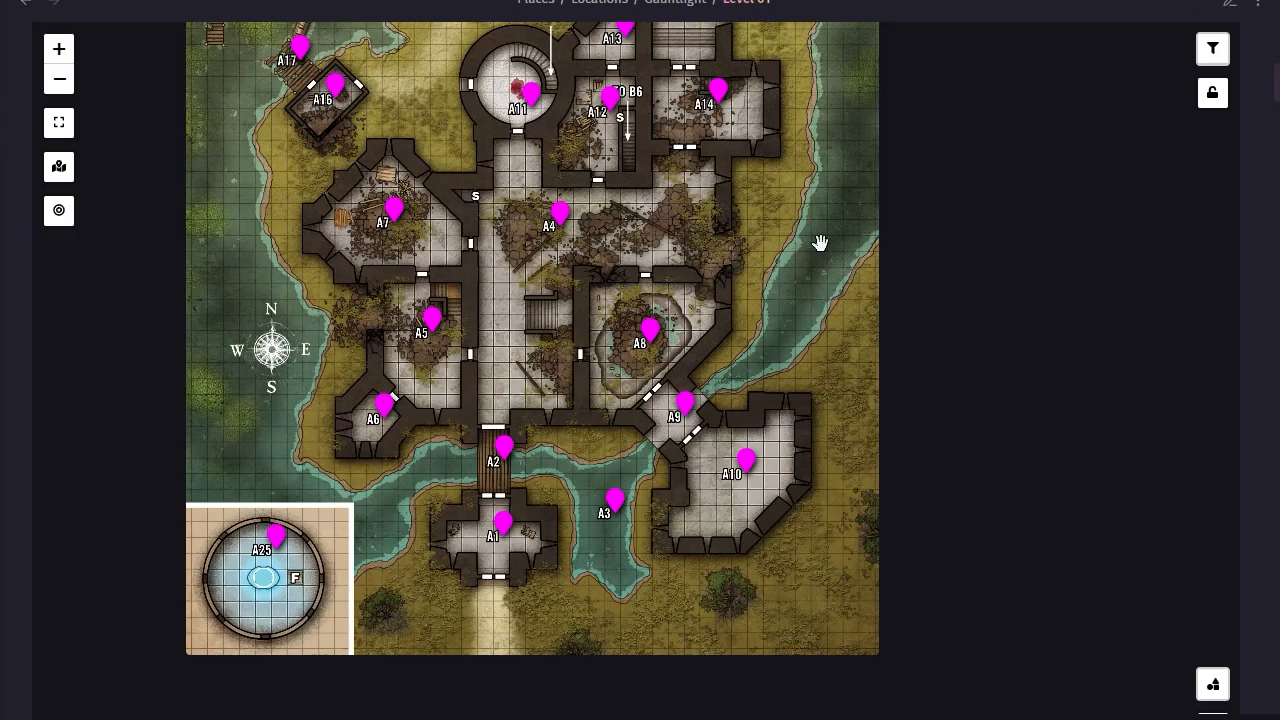
{"action": "left_click_drag", "start_coordinate": [754, 263], "coordinate": [605, 392]}
{"action": "left_click_drag", "start_coordinate": [600, 355], "coordinate": [756, 337]}
Place a new marker on the riverbank east of area A4 and delete it
{"action": "left_click", "coordinate": [756, 336]}
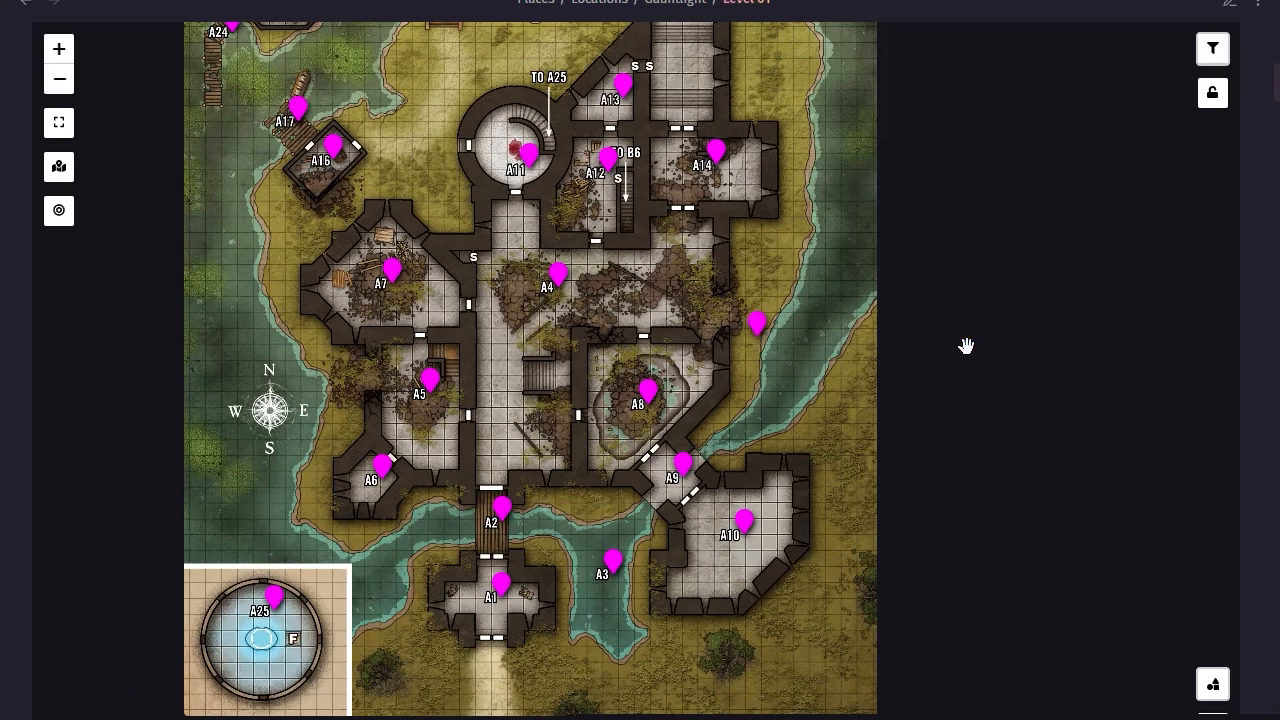
{"action": "right_click", "coordinate": [758, 328]}
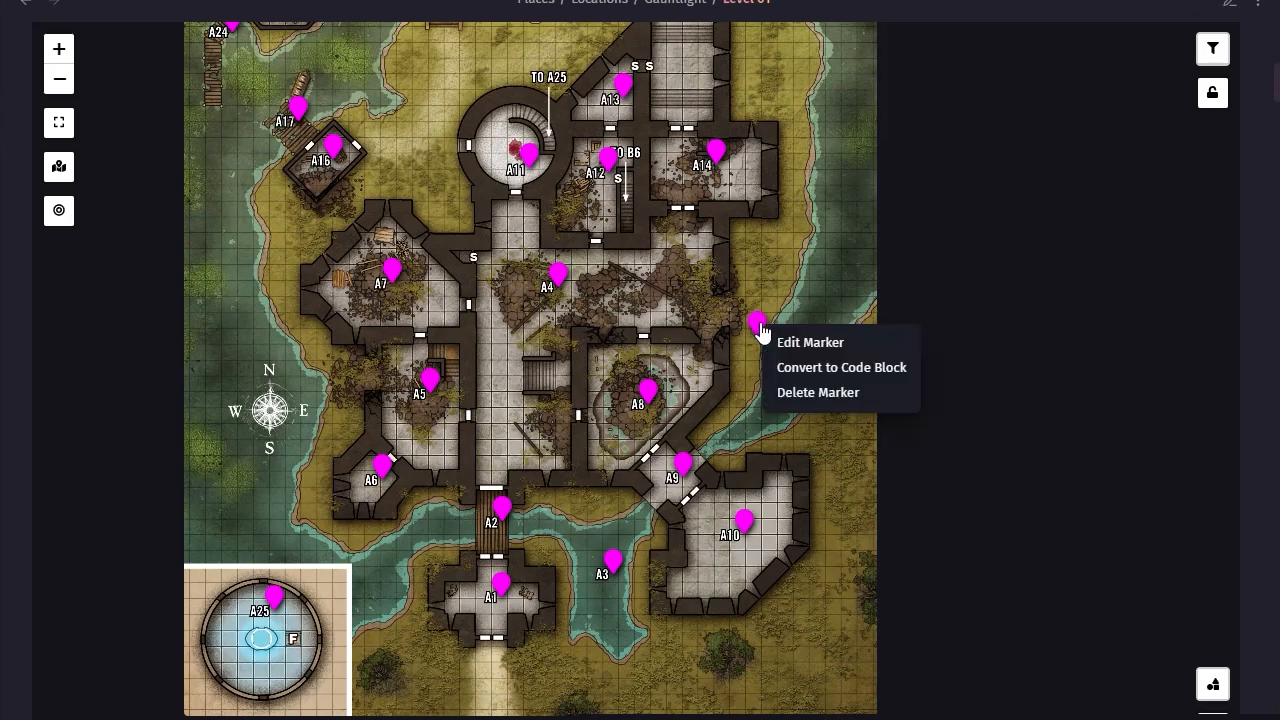
{"action": "left_click", "coordinate": [801, 393]}
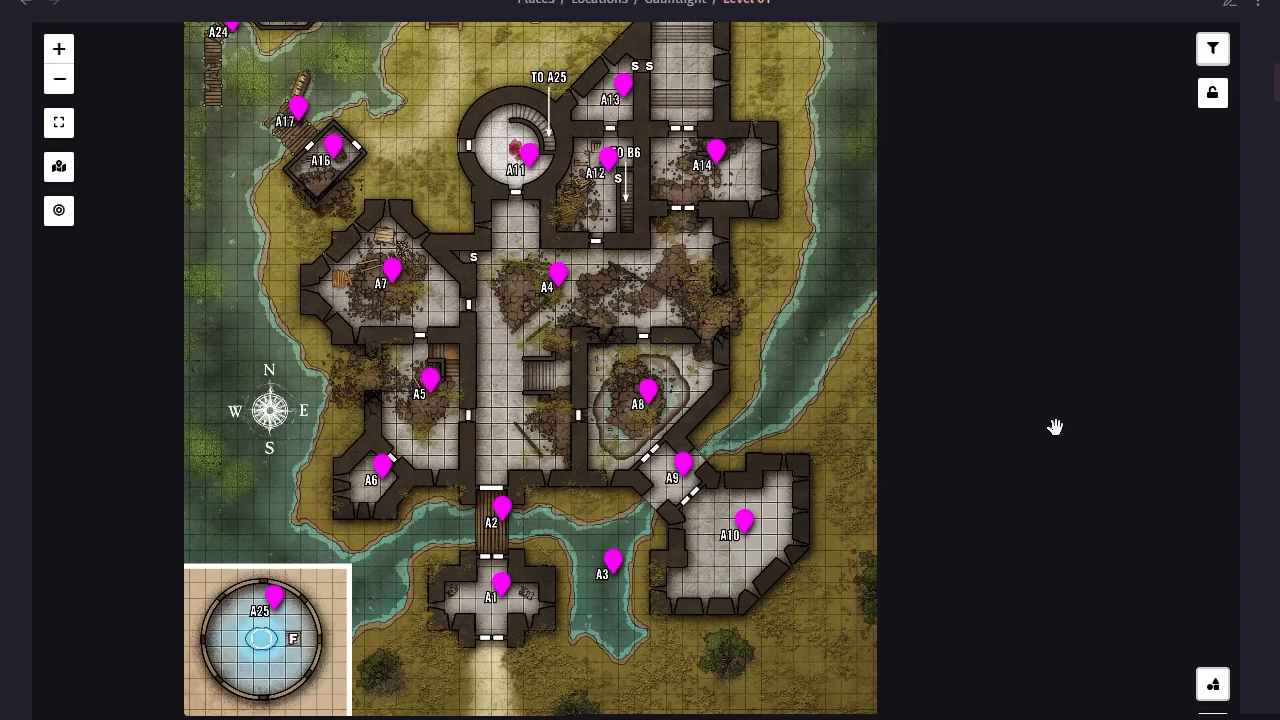
Survey the L01 map at different scales and follow the A4 marker to the Maggot Training Hall section
{"action": "left_click_drag", "start_coordinate": [805, 356], "coordinate": [923, 529]}
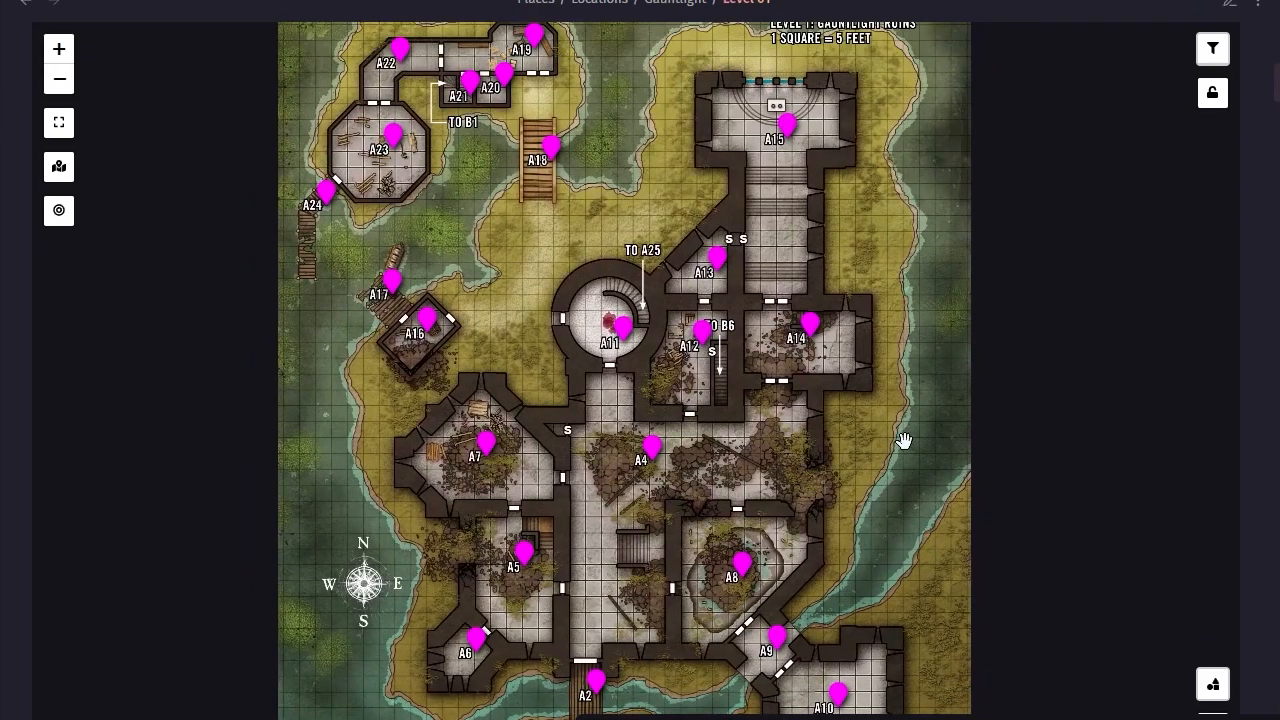
{"action": "scroll", "coordinate": [903, 443], "scroll_direction": "up", "scroll_amount": 2}
{"action": "scroll", "coordinate": [903, 443], "scroll_direction": "down", "scroll_amount": 6}
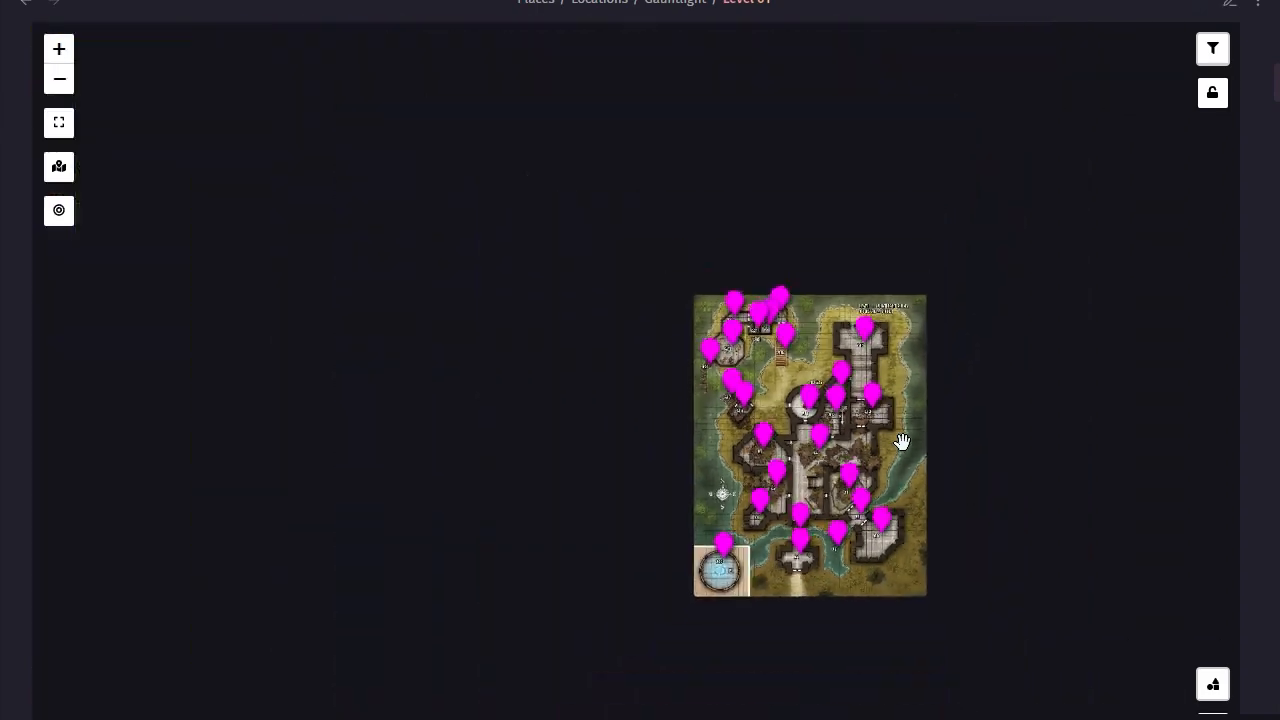
{"action": "scroll", "coordinate": [903, 443], "scroll_direction": "up", "scroll_amount": 6}
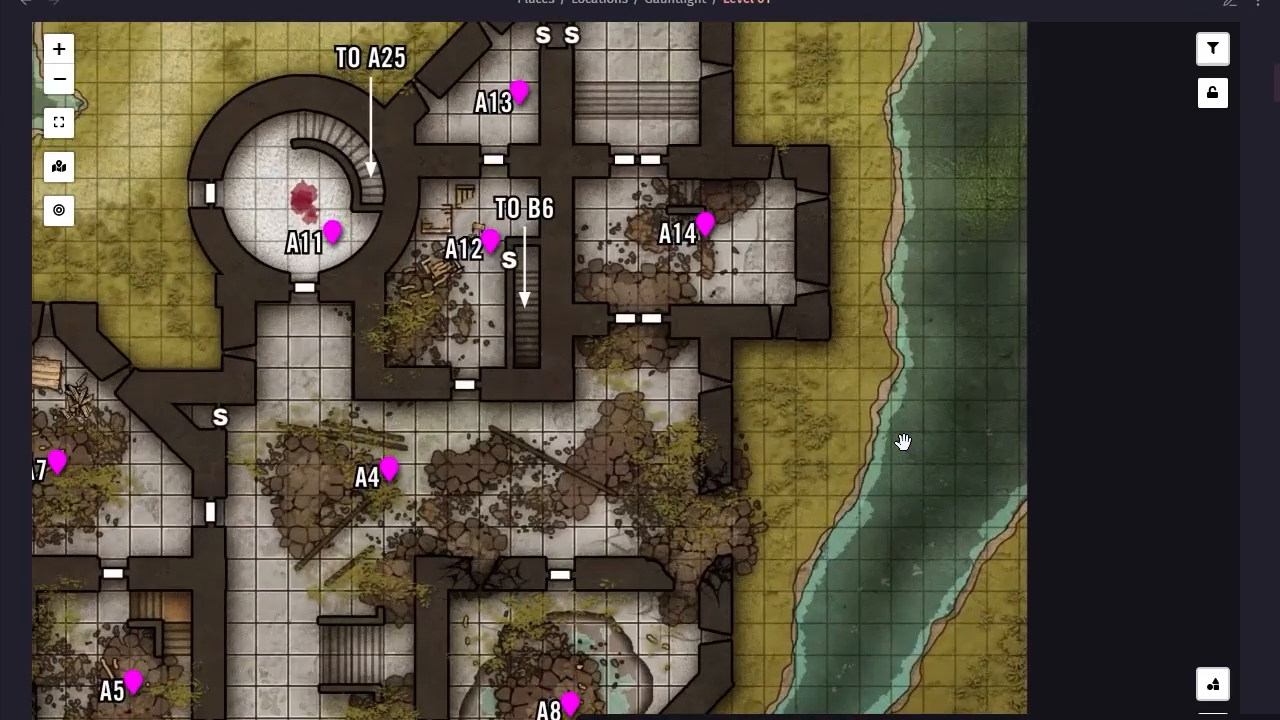
{"action": "left_click_drag", "start_coordinate": [814, 486], "coordinate": [1121, 617]}
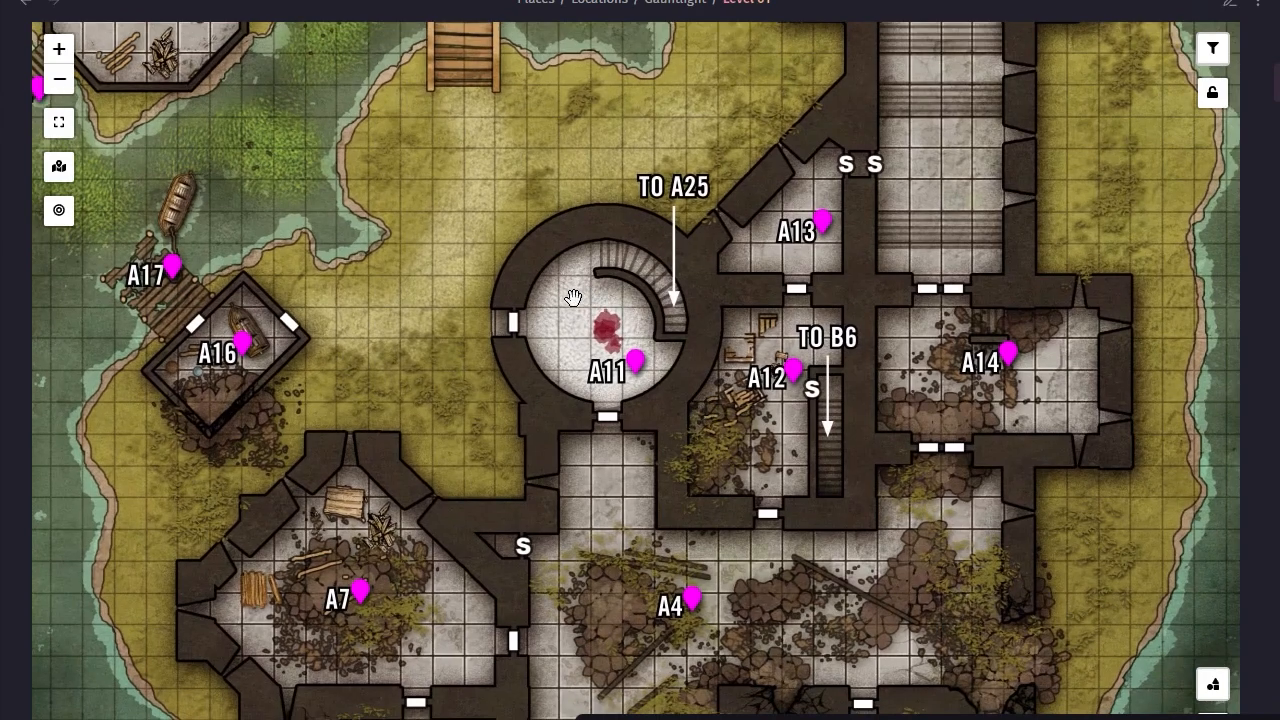
{"action": "left_click_drag", "start_coordinate": [964, 595], "coordinate": [1094, 150]}
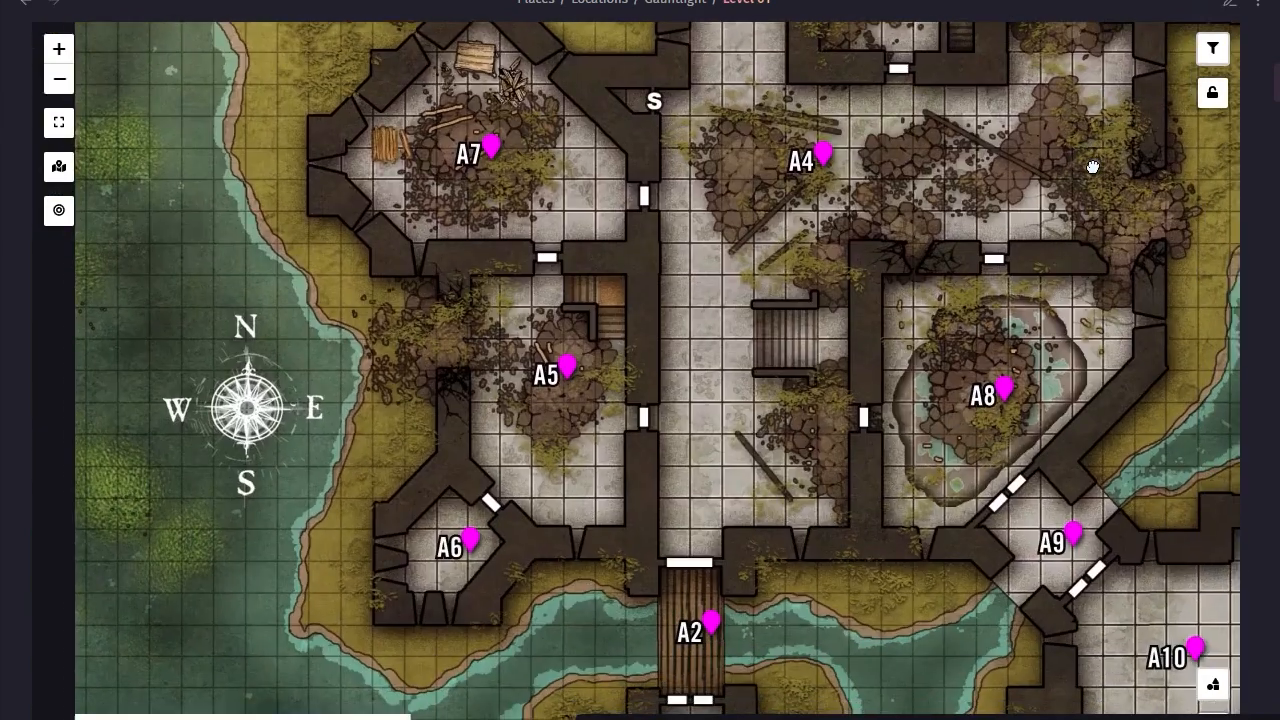
{"action": "left_click", "coordinate": [825, 155]}
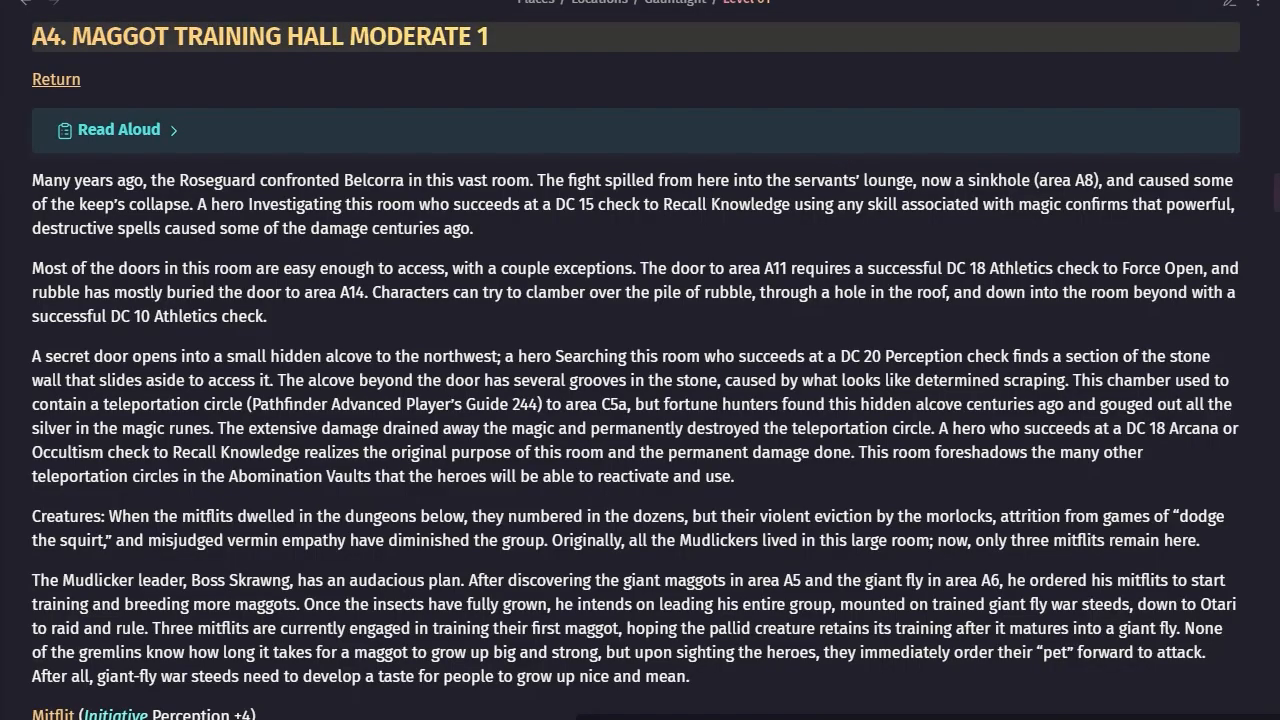
Expand and collapse the A4 section's Read Aloud callout, and read down to its Mitflit and Mudlicker Maggot entries
{"action": "left_click", "coordinate": [169, 134]}
{"action": "left_click", "coordinate": [174, 129]}
{"action": "scroll", "coordinate": [216, 213], "scroll_direction": "down", "scroll_amount": 2}
{"action": "scroll", "coordinate": [216, 213], "scroll_direction": "down", "scroll_amount": 2}
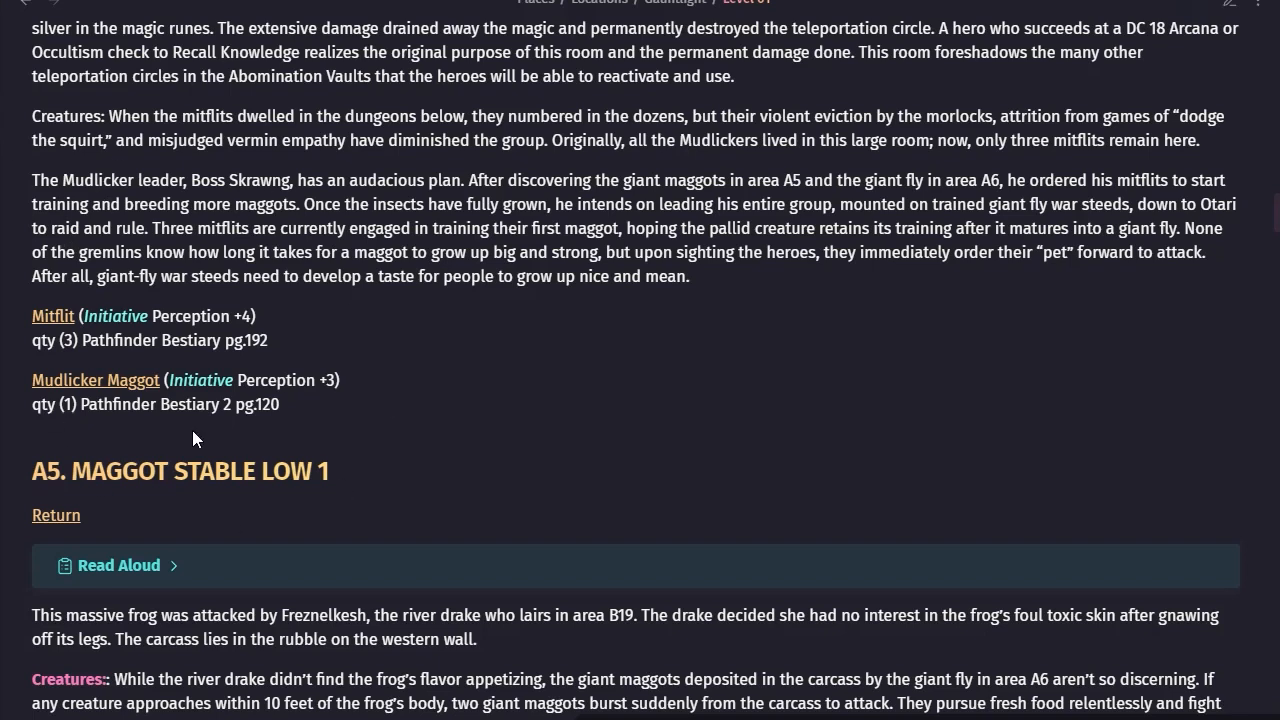
Preview the linked Mitflit note from the A4 section and examine its stat block and artwork
{"action": "mouse_move", "coordinate": [44, 318]}
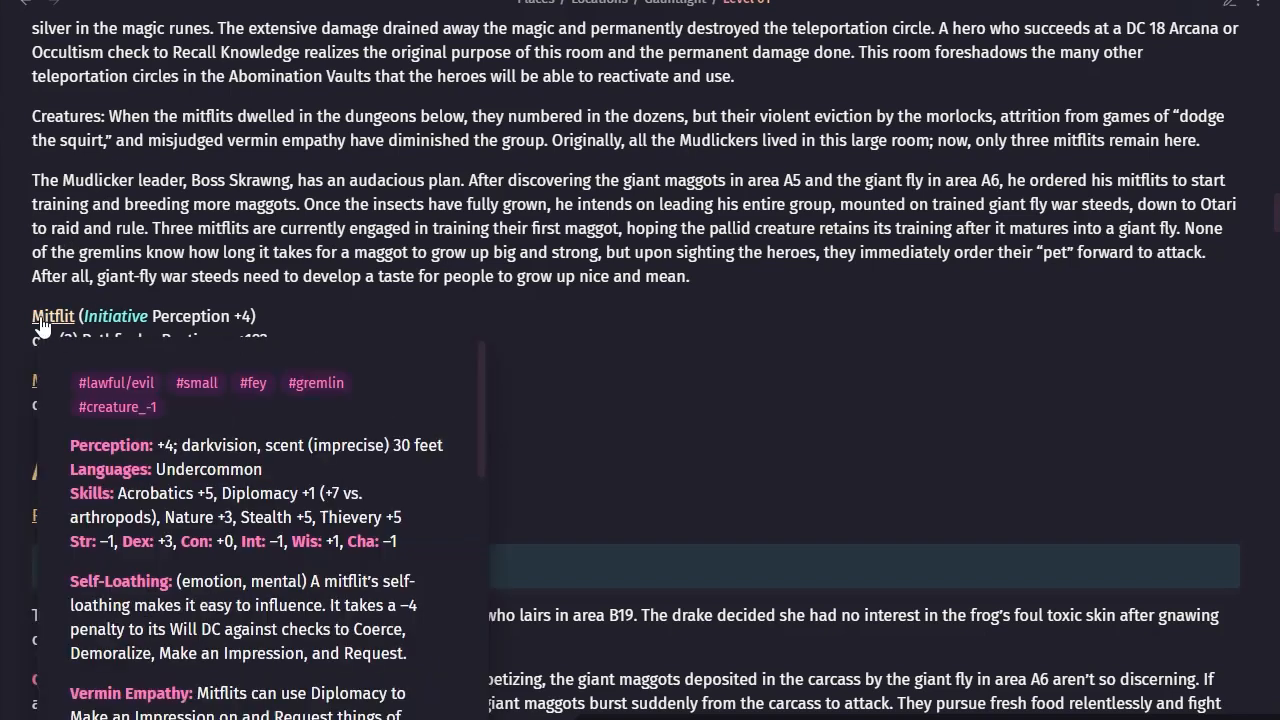
{"action": "scroll", "coordinate": [247, 411], "scroll_direction": "down", "scroll_amount": 5}
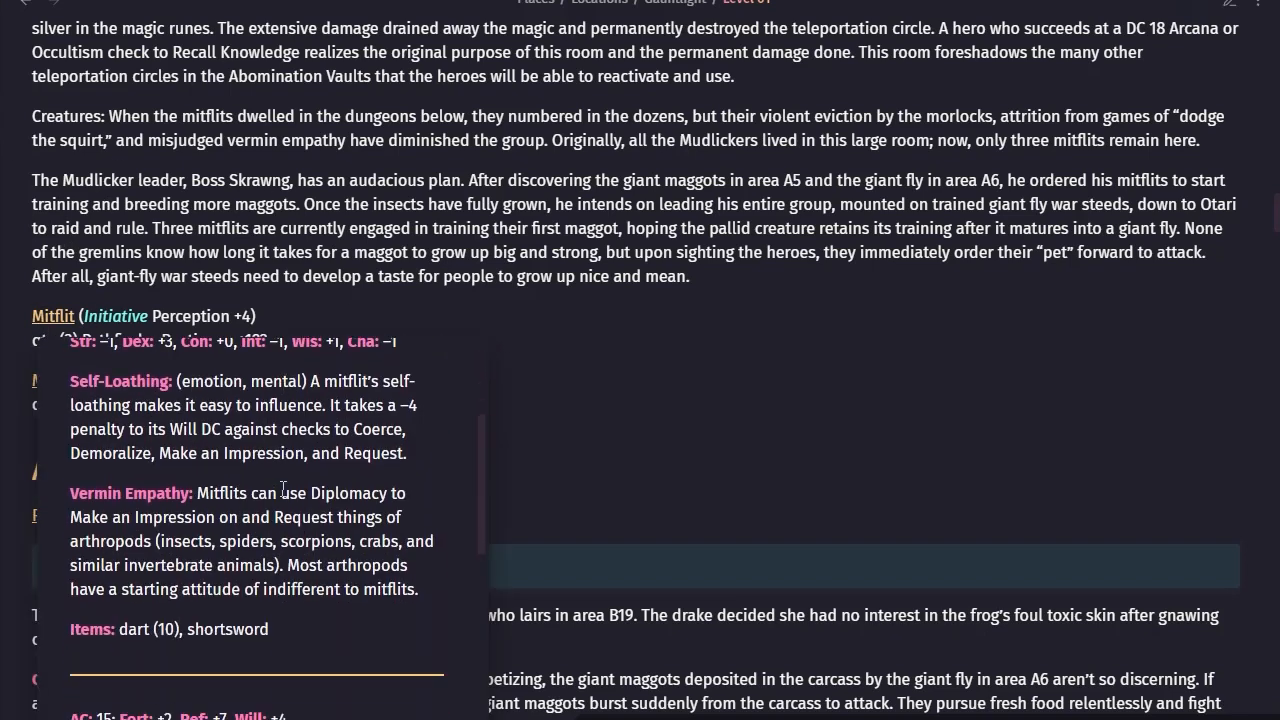
{"action": "scroll", "coordinate": [281, 490], "scroll_direction": "down", "scroll_amount": 10}
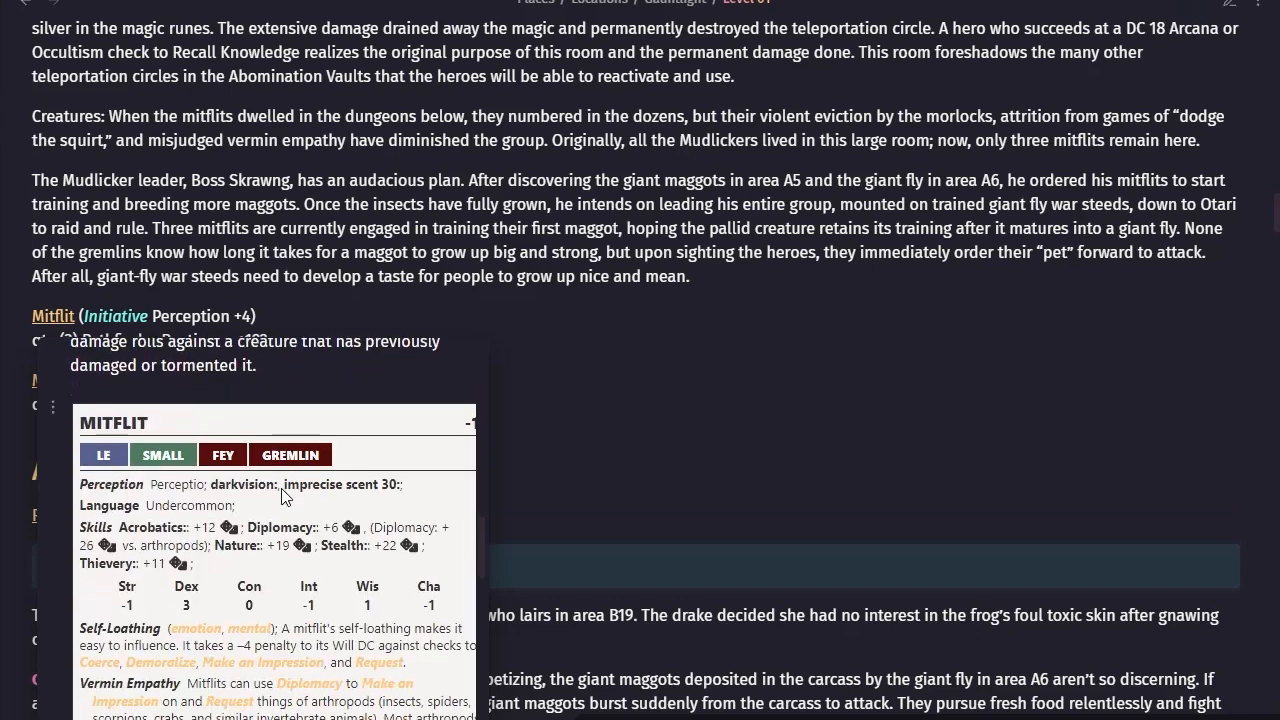
{"action": "scroll", "coordinate": [278, 552], "scroll_direction": "down", "scroll_amount": 5}
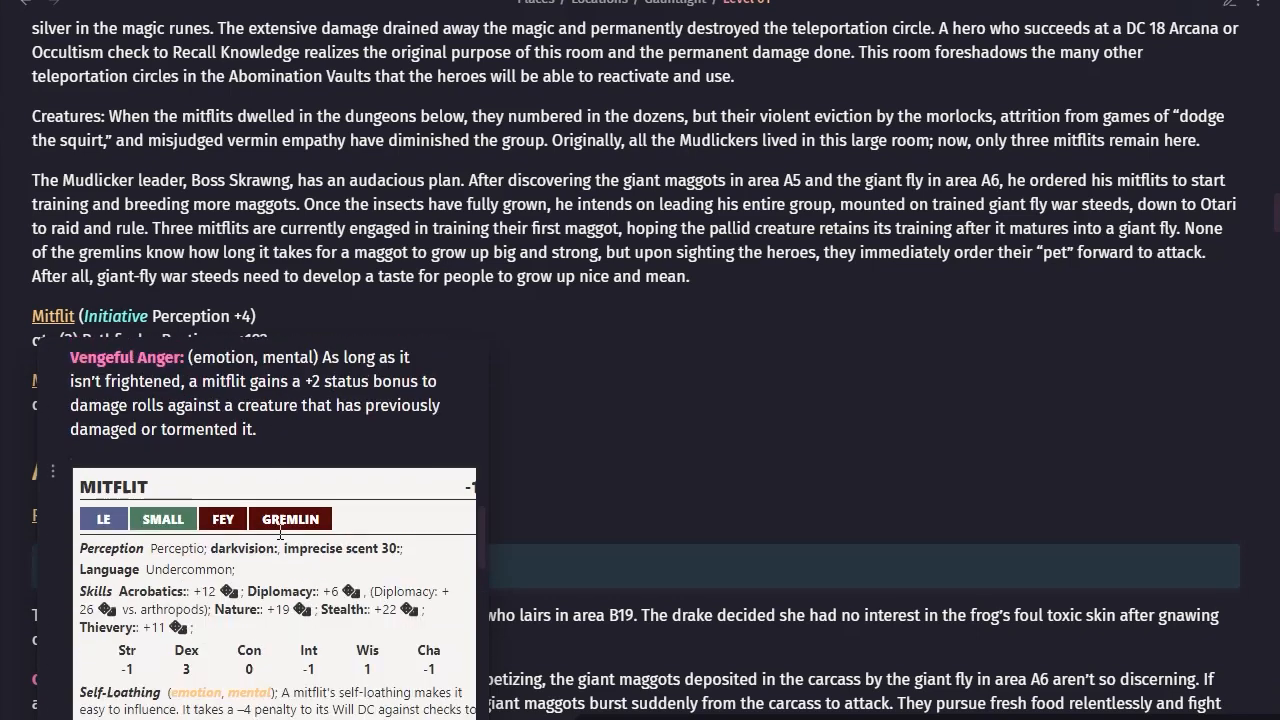
{"action": "scroll", "coordinate": [278, 540], "scroll_direction": "down", "scroll_amount": 3}
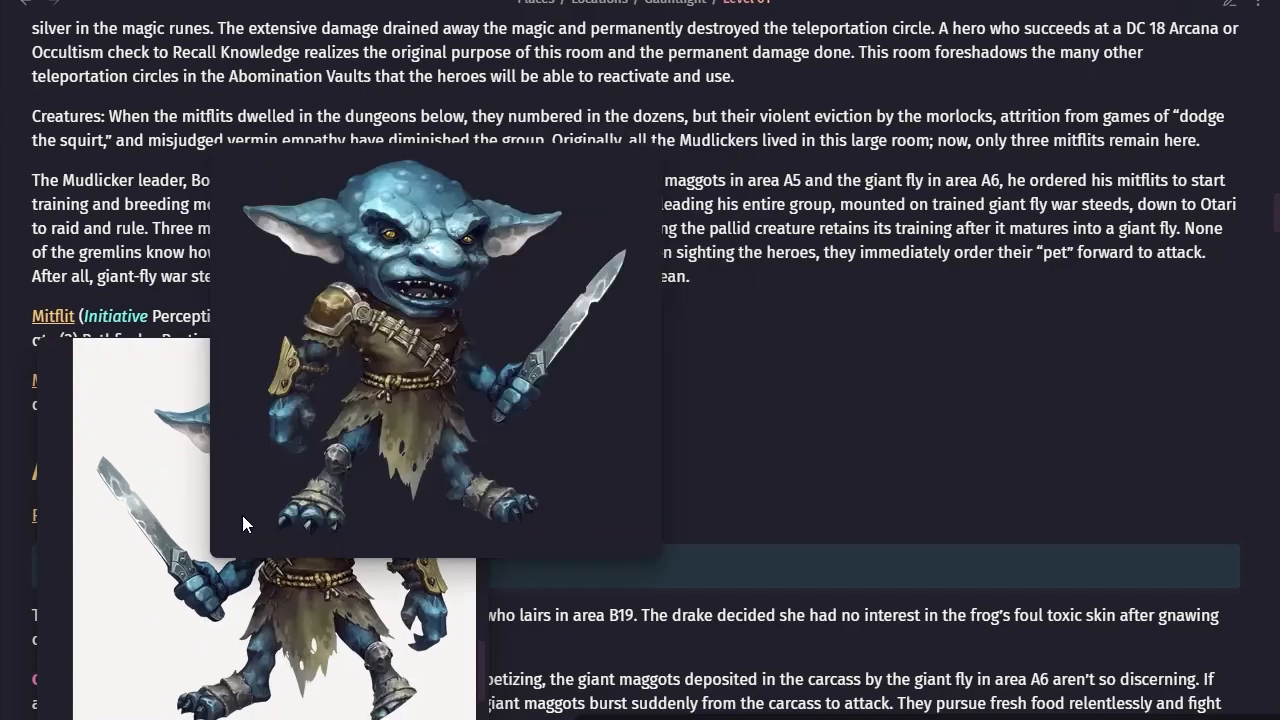
{"action": "scroll", "coordinate": [60, 563], "scroll_direction": "down", "scroll_amount": 1}
{"action": "scroll", "coordinate": [60, 563], "scroll_direction": "up", "scroll_amount": 8}
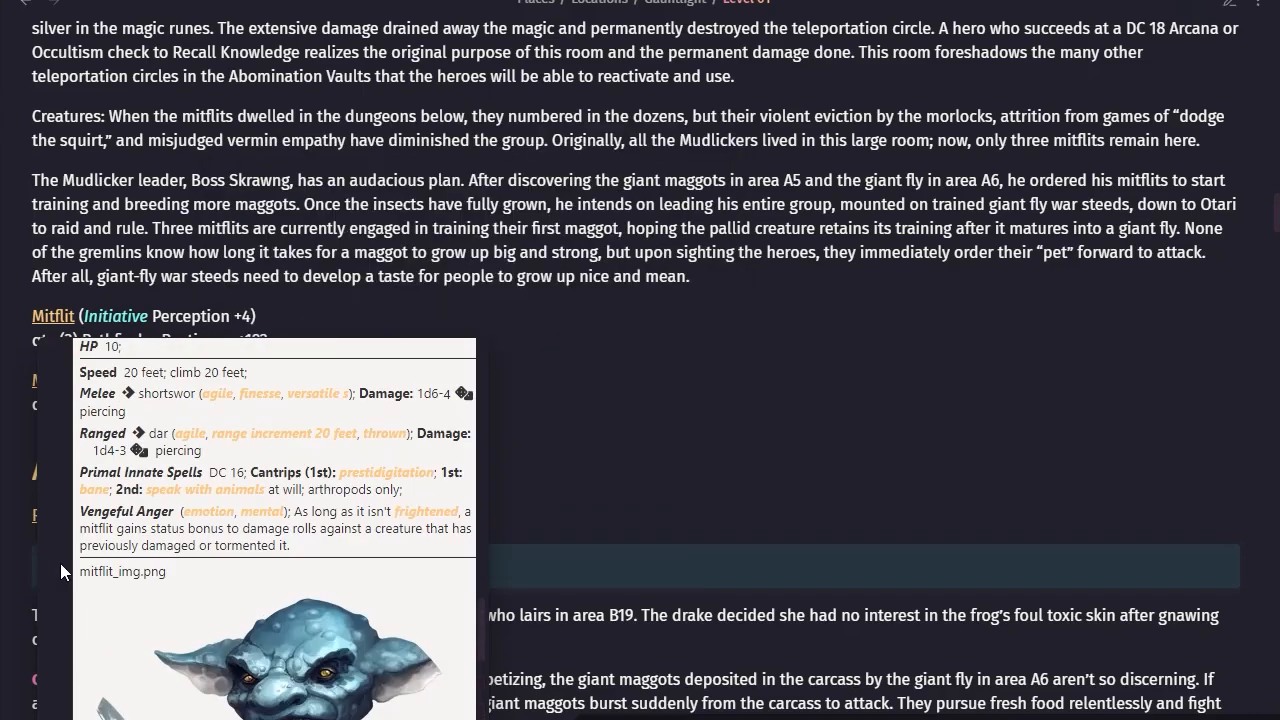
{"action": "scroll", "coordinate": [60, 563], "scroll_direction": "up", "scroll_amount": 10}
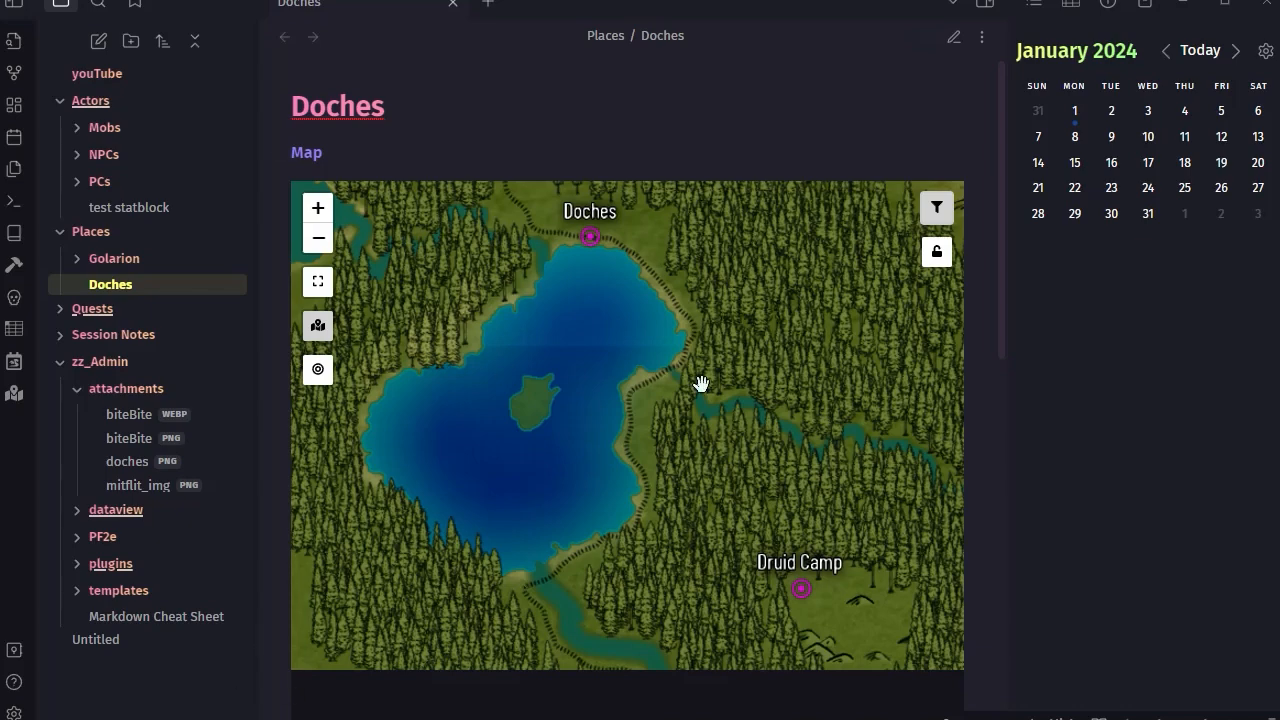
Look over the Doches map up to its northern area and open the plugins note
{"action": "scroll", "coordinate": [978, 404], "scroll_direction": "down", "scroll_amount": 2}
{"action": "scroll", "coordinate": [978, 404], "scroll_direction": "up", "scroll_amount": 2}
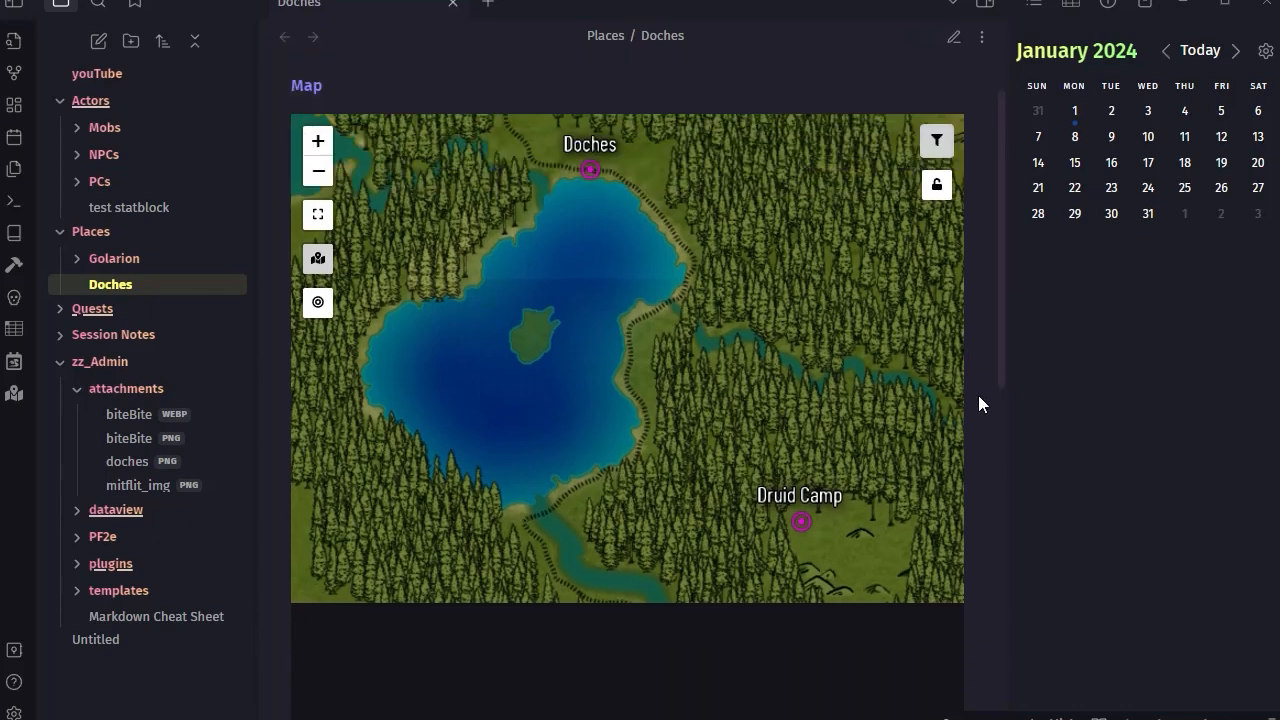
{"action": "left_click_drag", "start_coordinate": [470, 331], "coordinate": [577, 551]}
{"action": "left_click_drag", "start_coordinate": [495, 304], "coordinate": [582, 367]}
{"action": "scroll", "coordinate": [637, 407], "scroll_direction": "down", "scroll_amount": 2}
{"action": "left_click_drag", "start_coordinate": [700, 407], "coordinate": [583, 494]}
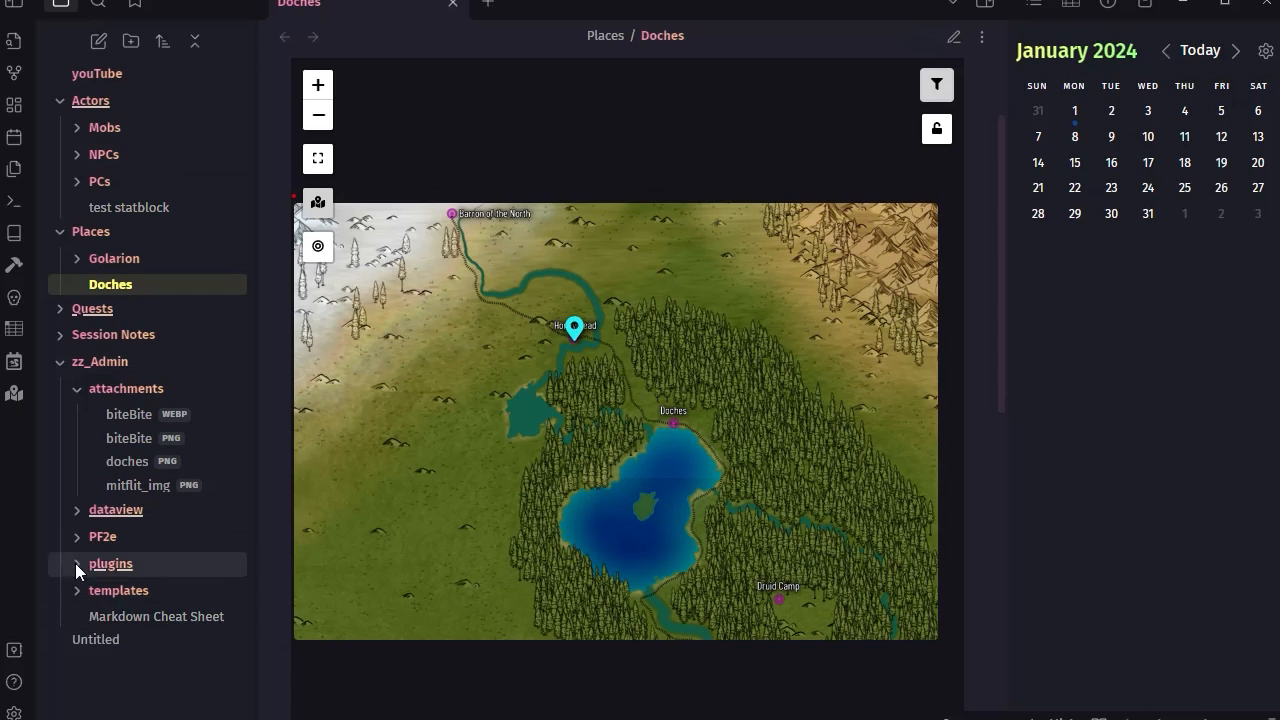
{"action": "left_click", "coordinate": [110, 564]}
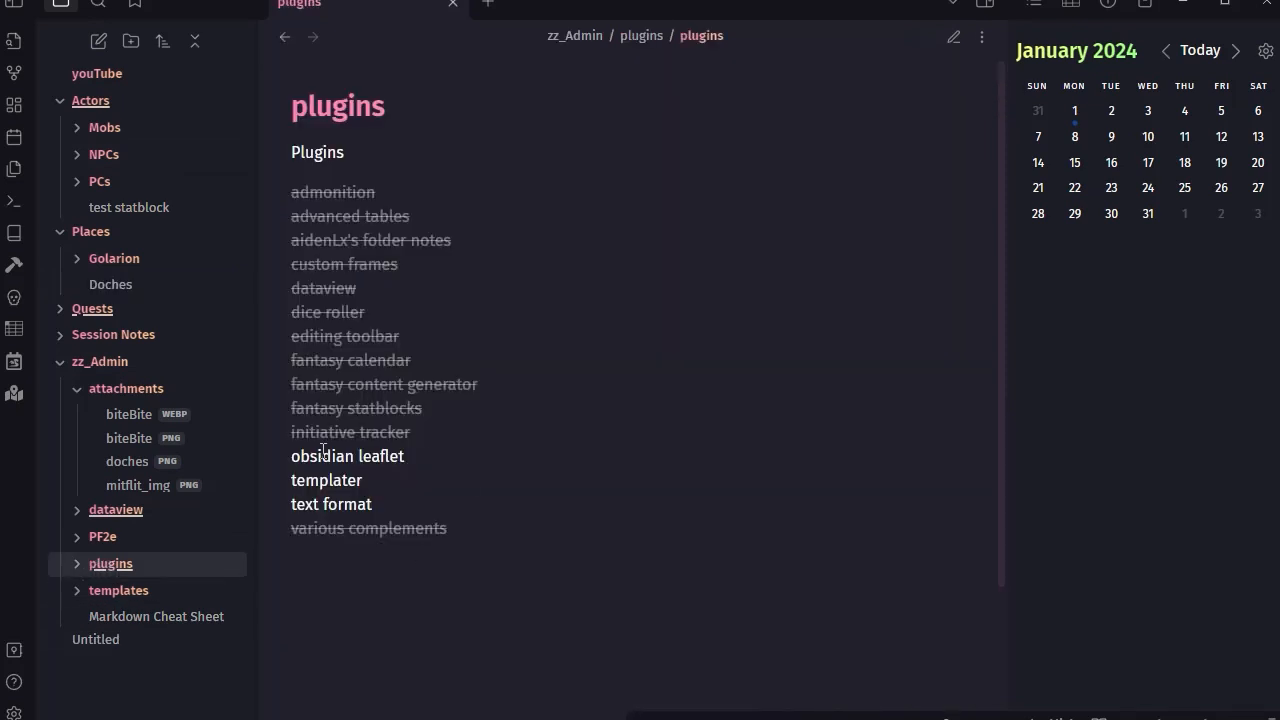